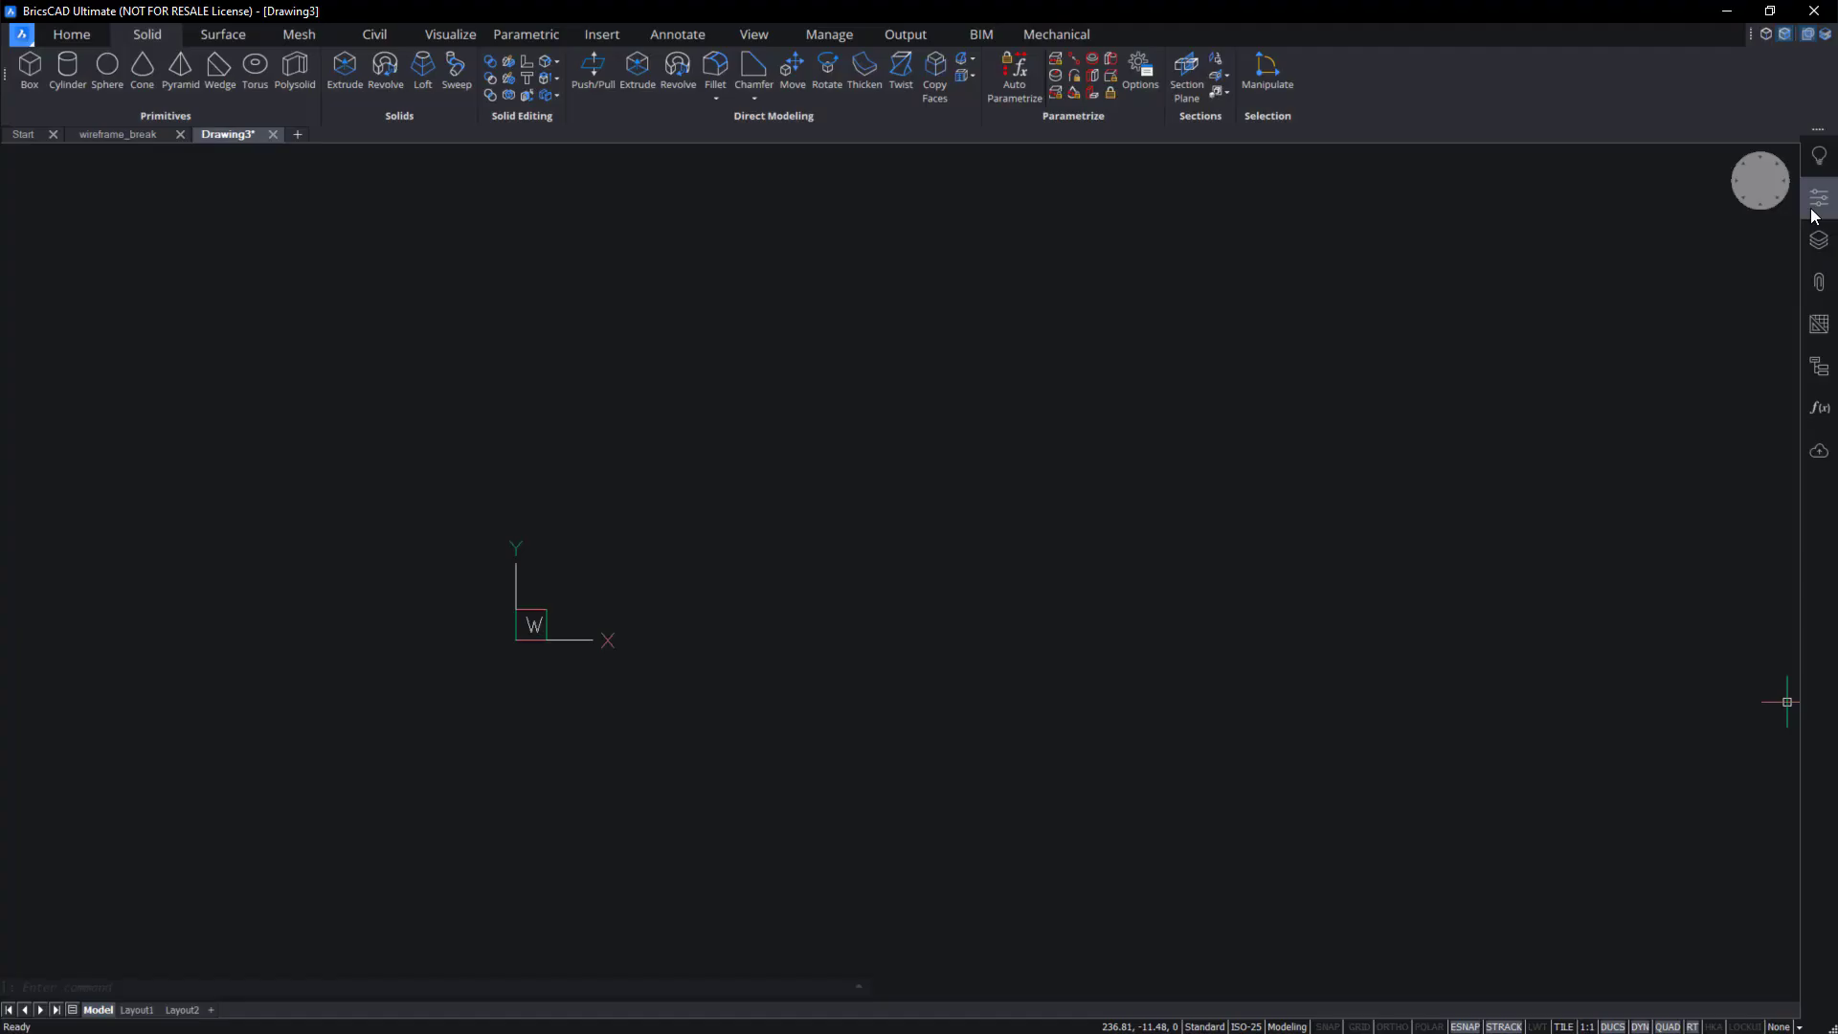
Set the drawing's visual style to Conceptual.
left_click(1811, 205)
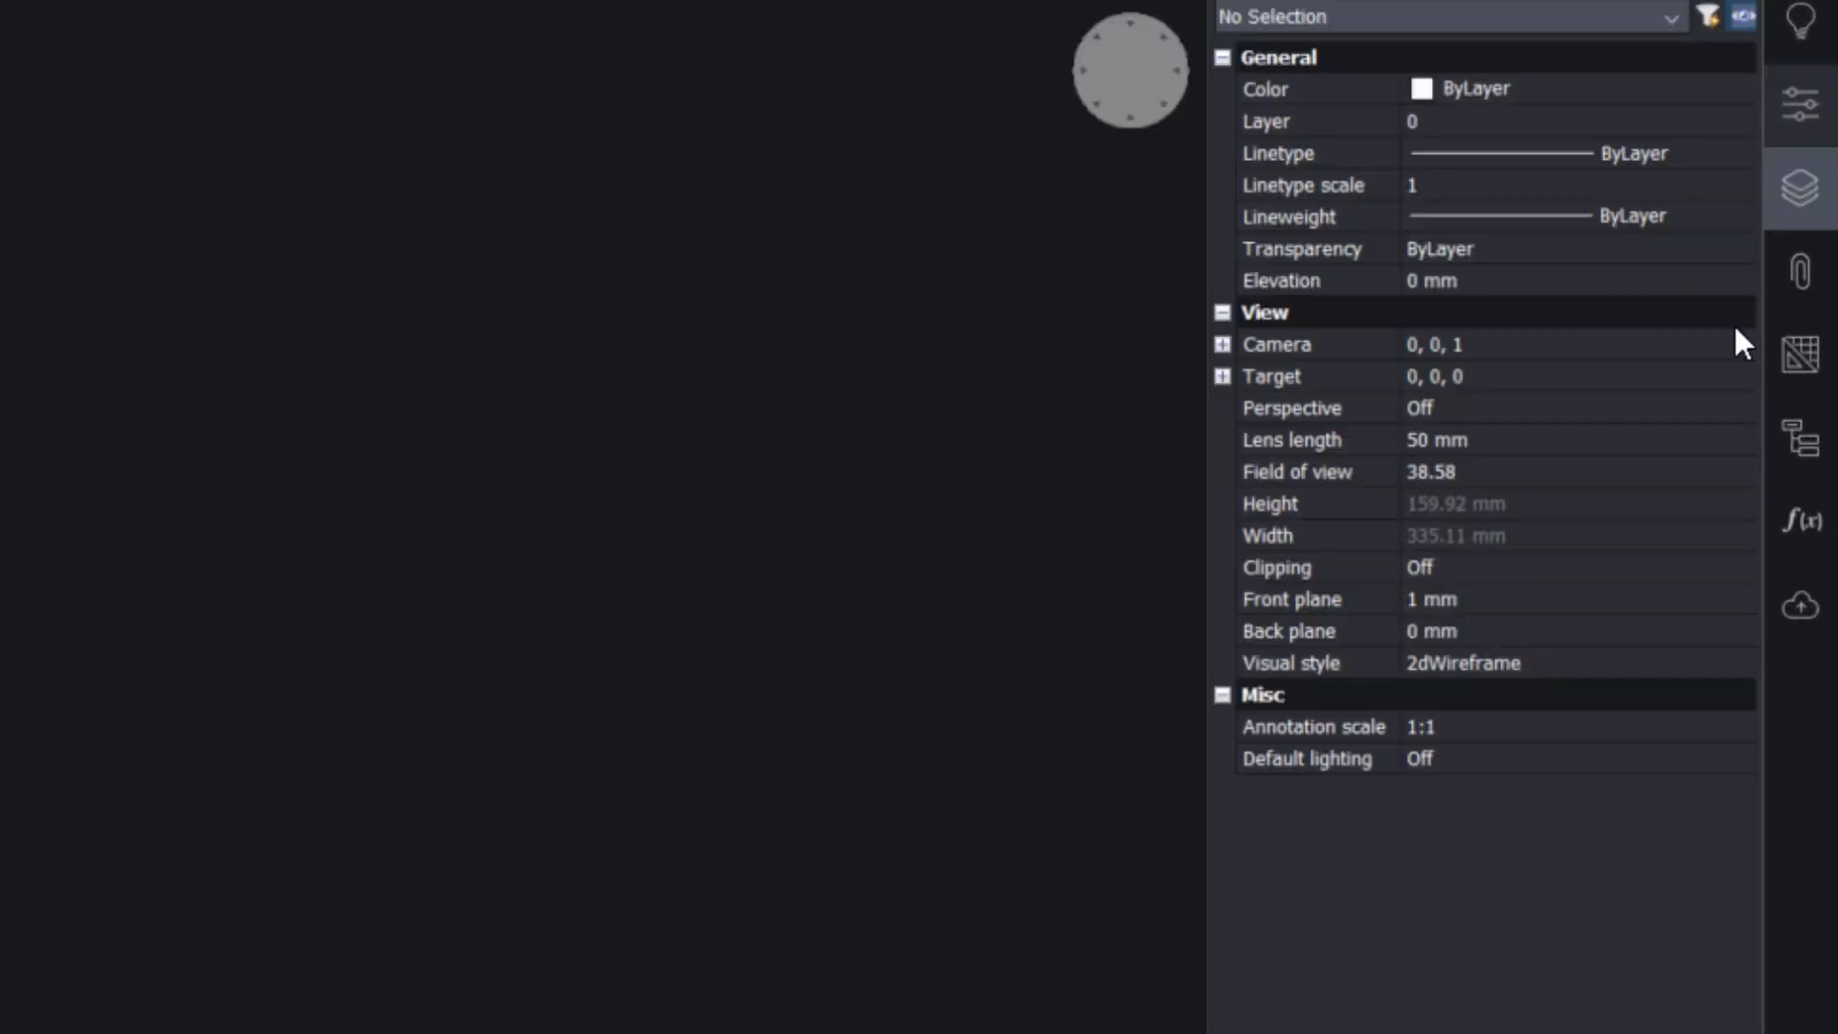
left_click(1580, 663)
left_click(1579, 662)
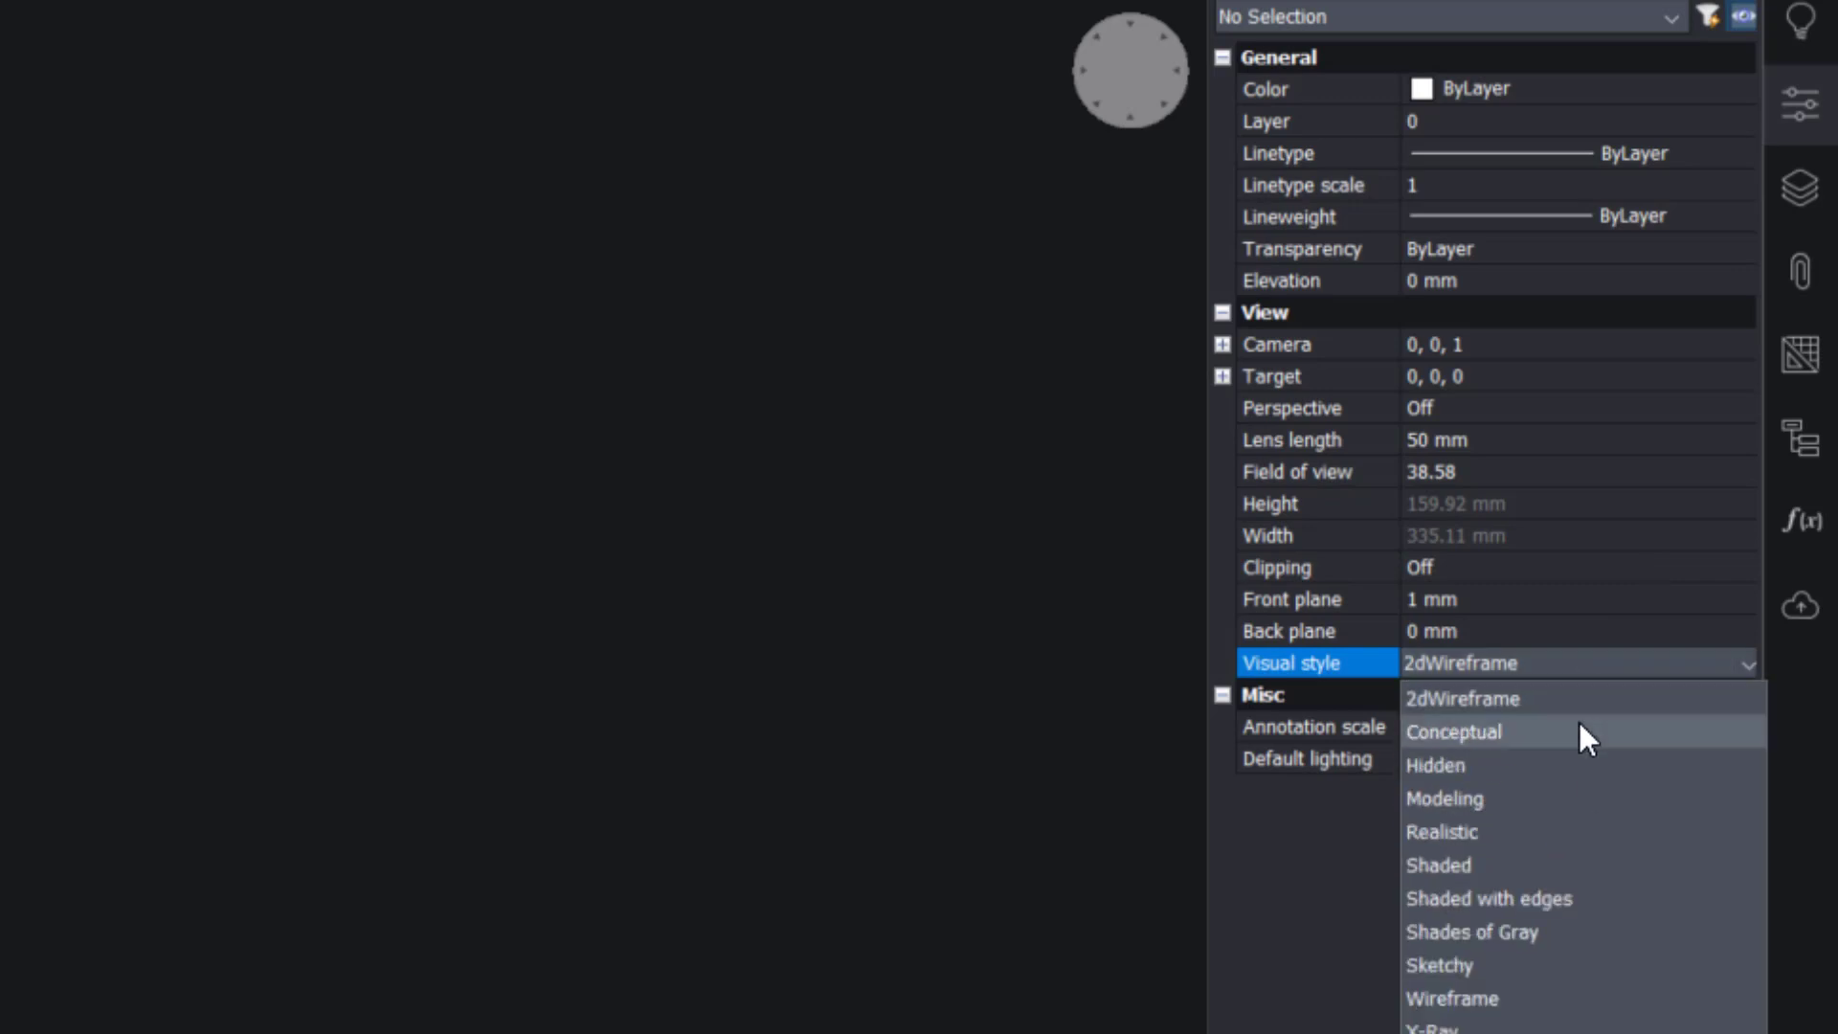
left_click(1579, 729)
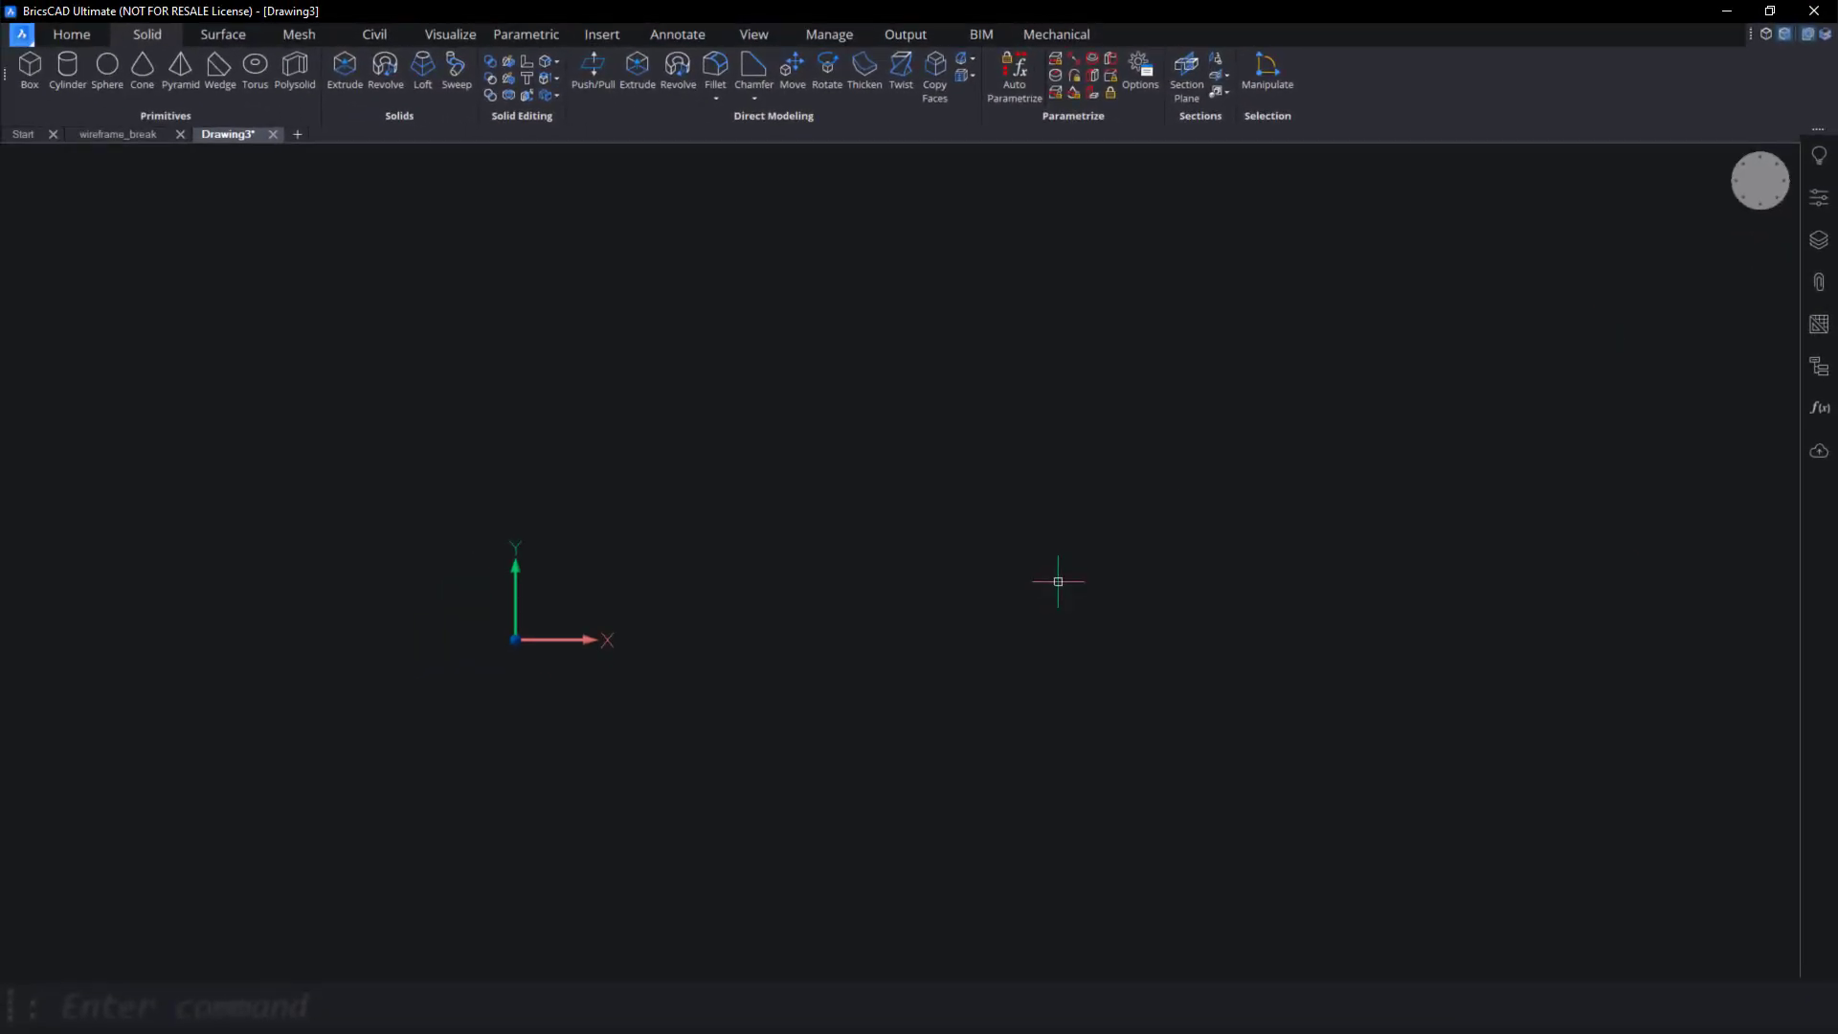
Draw a straight horizontal line from the origin (0,0,0) along the positive X axis.
type("line:")
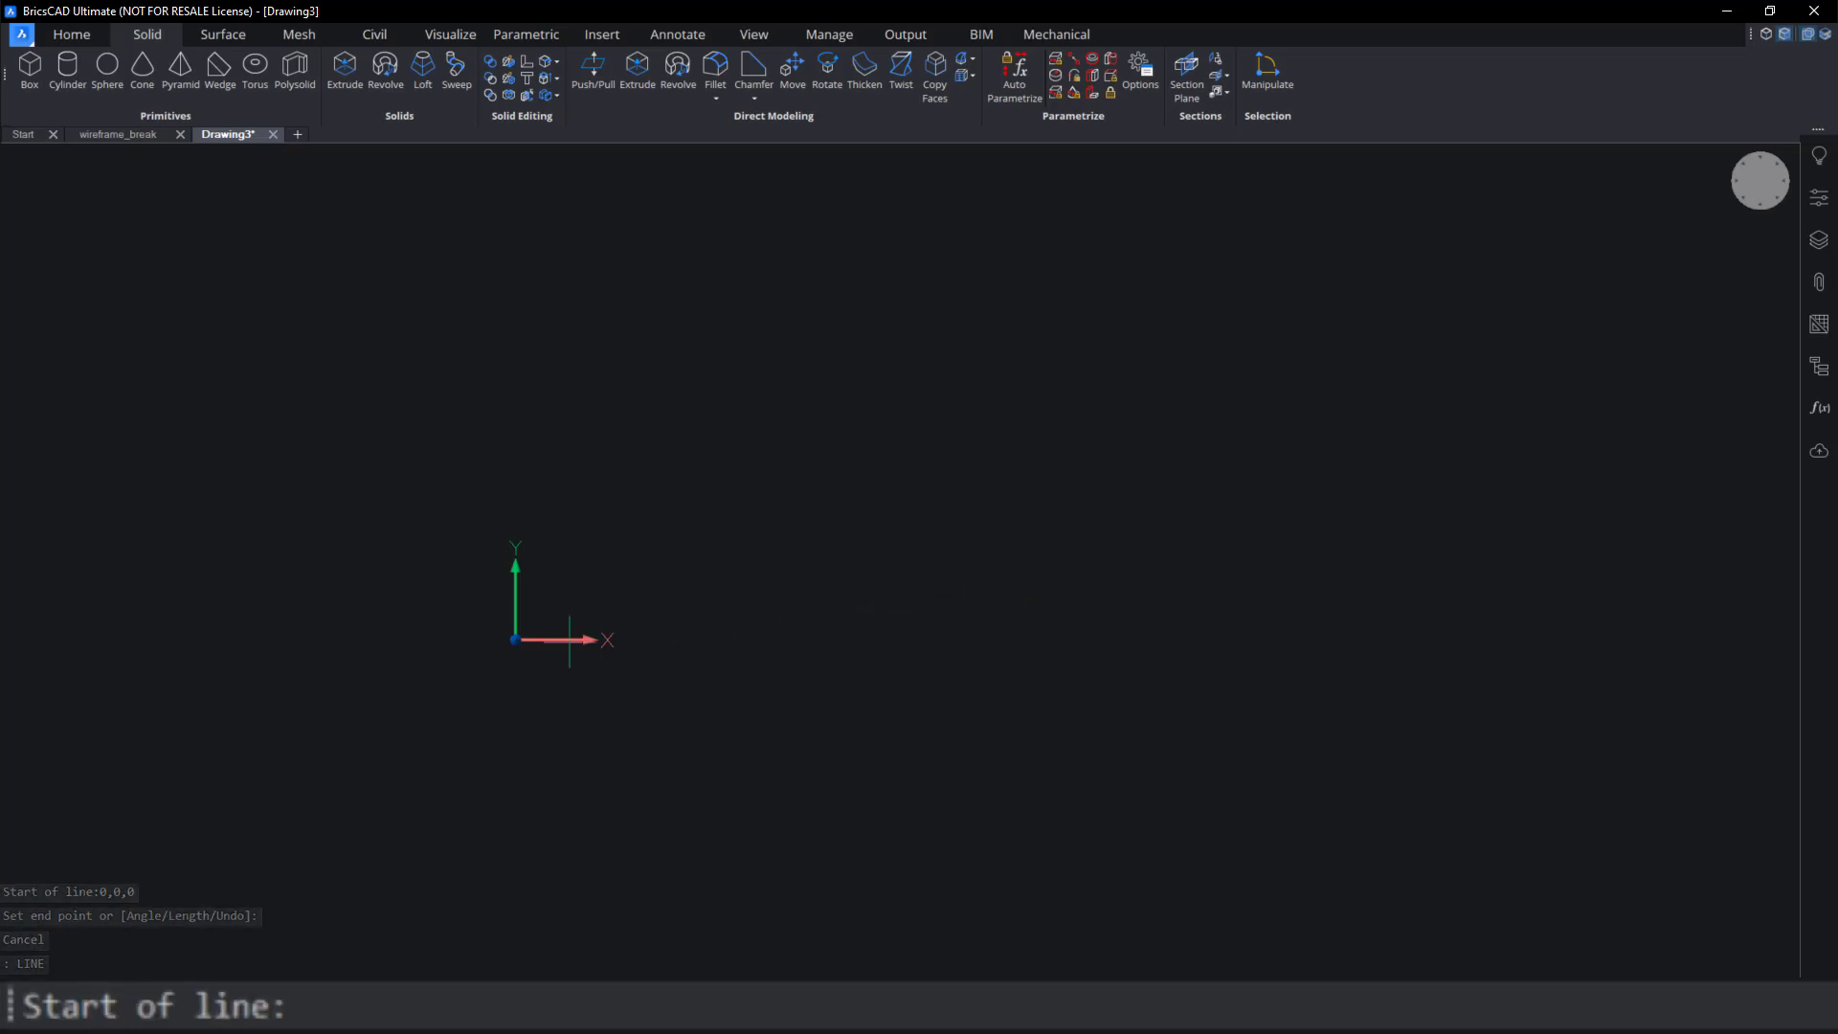
type("0,0,")
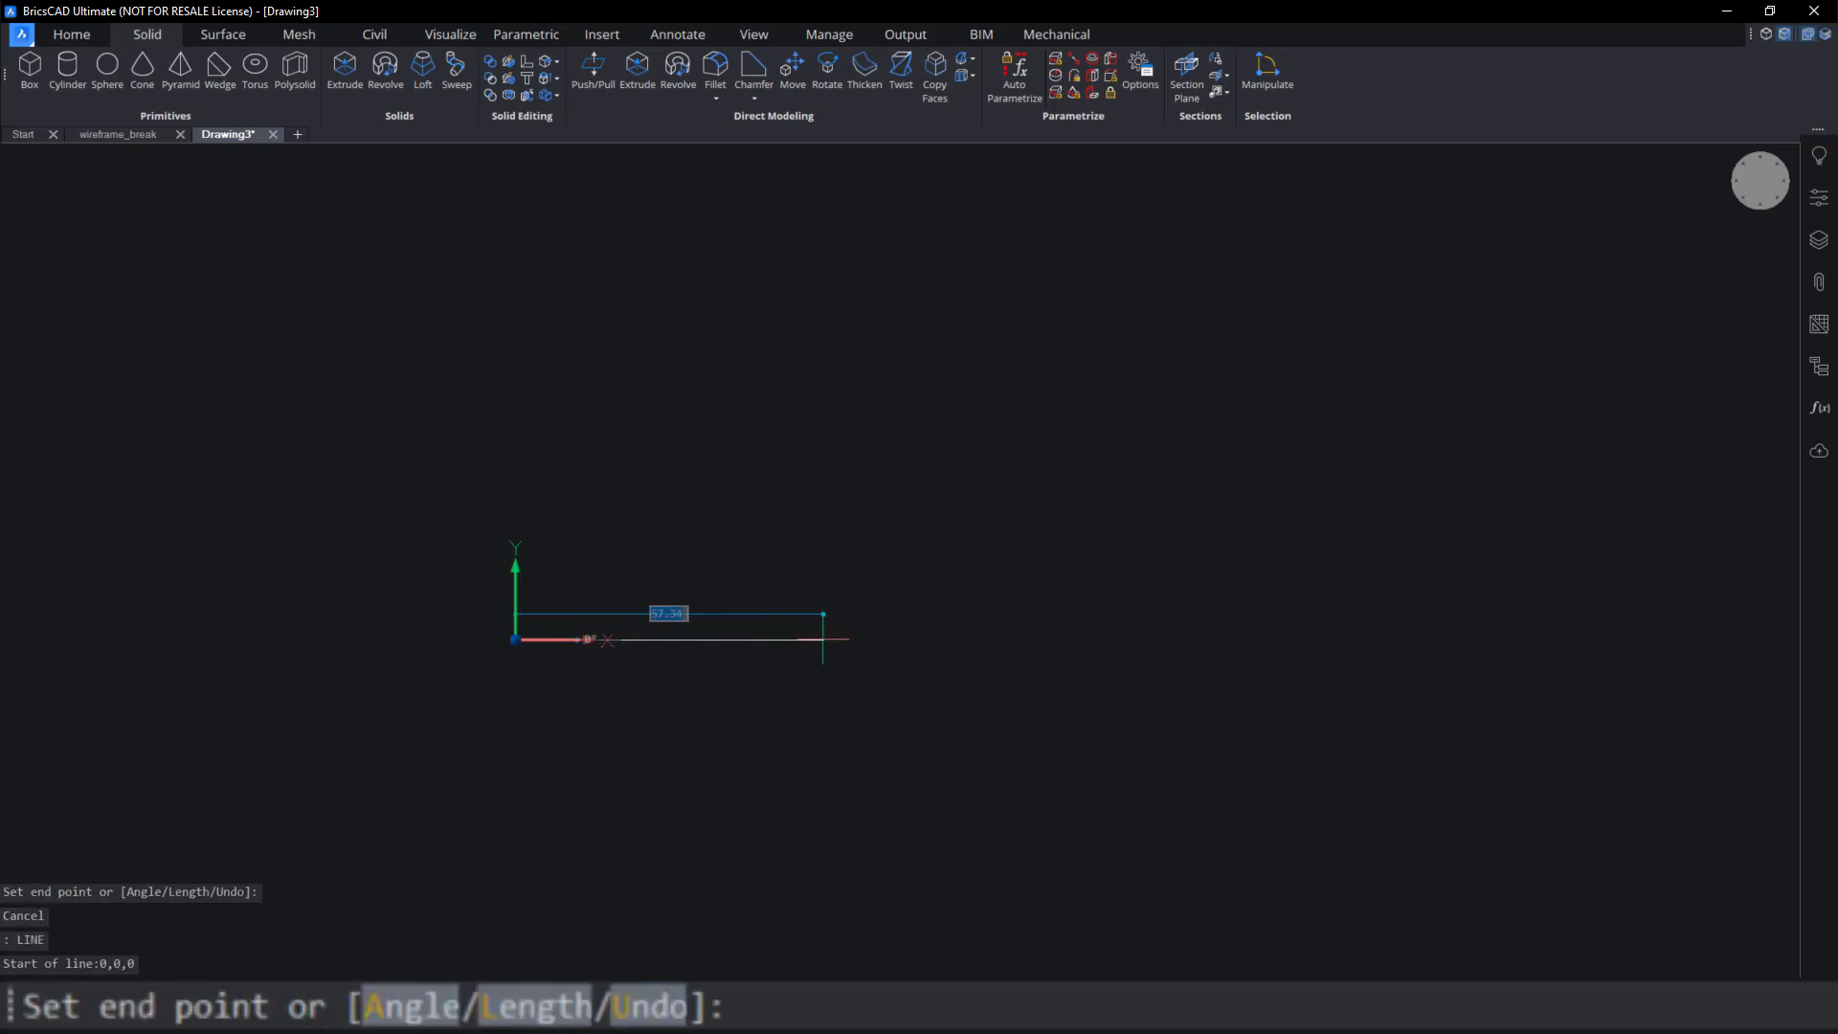
left_click(776, 634)
key("Return")
scroll(599, 627, "up", 4)
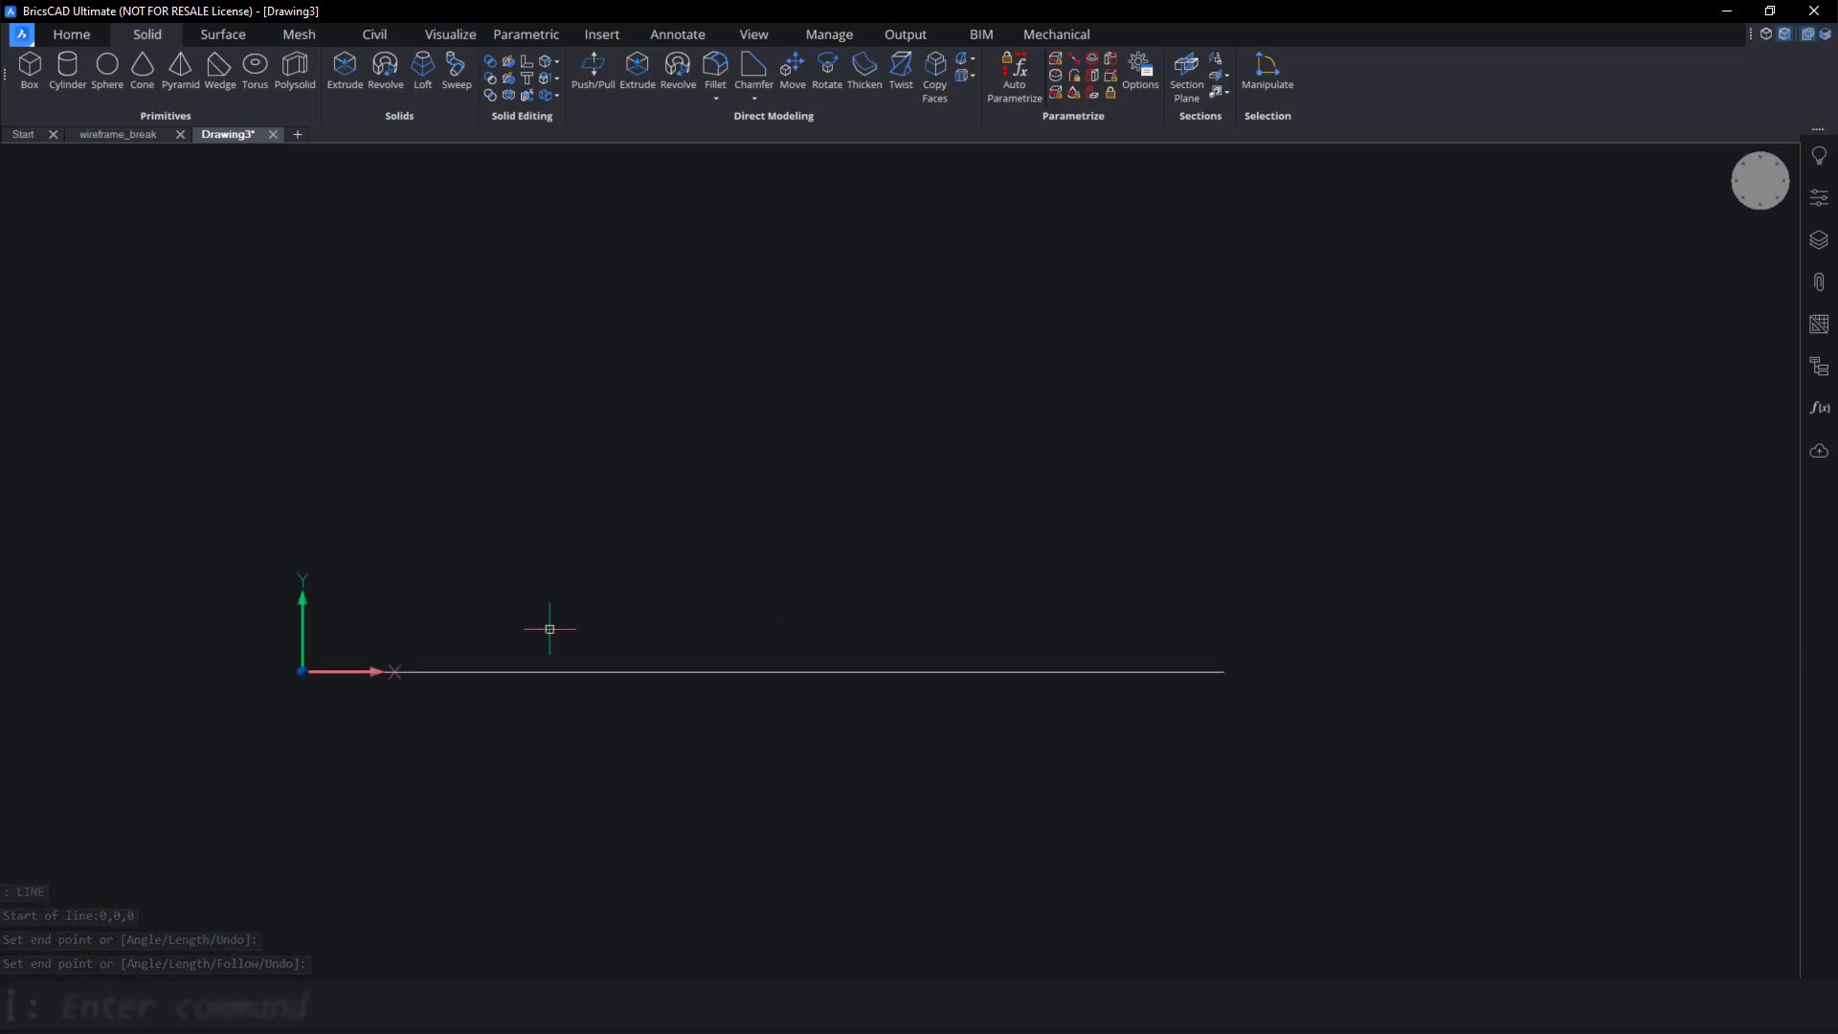
Draw a three-point spline that starts on the horizontal line and curves upward away from the origin.
type("SPLINE")
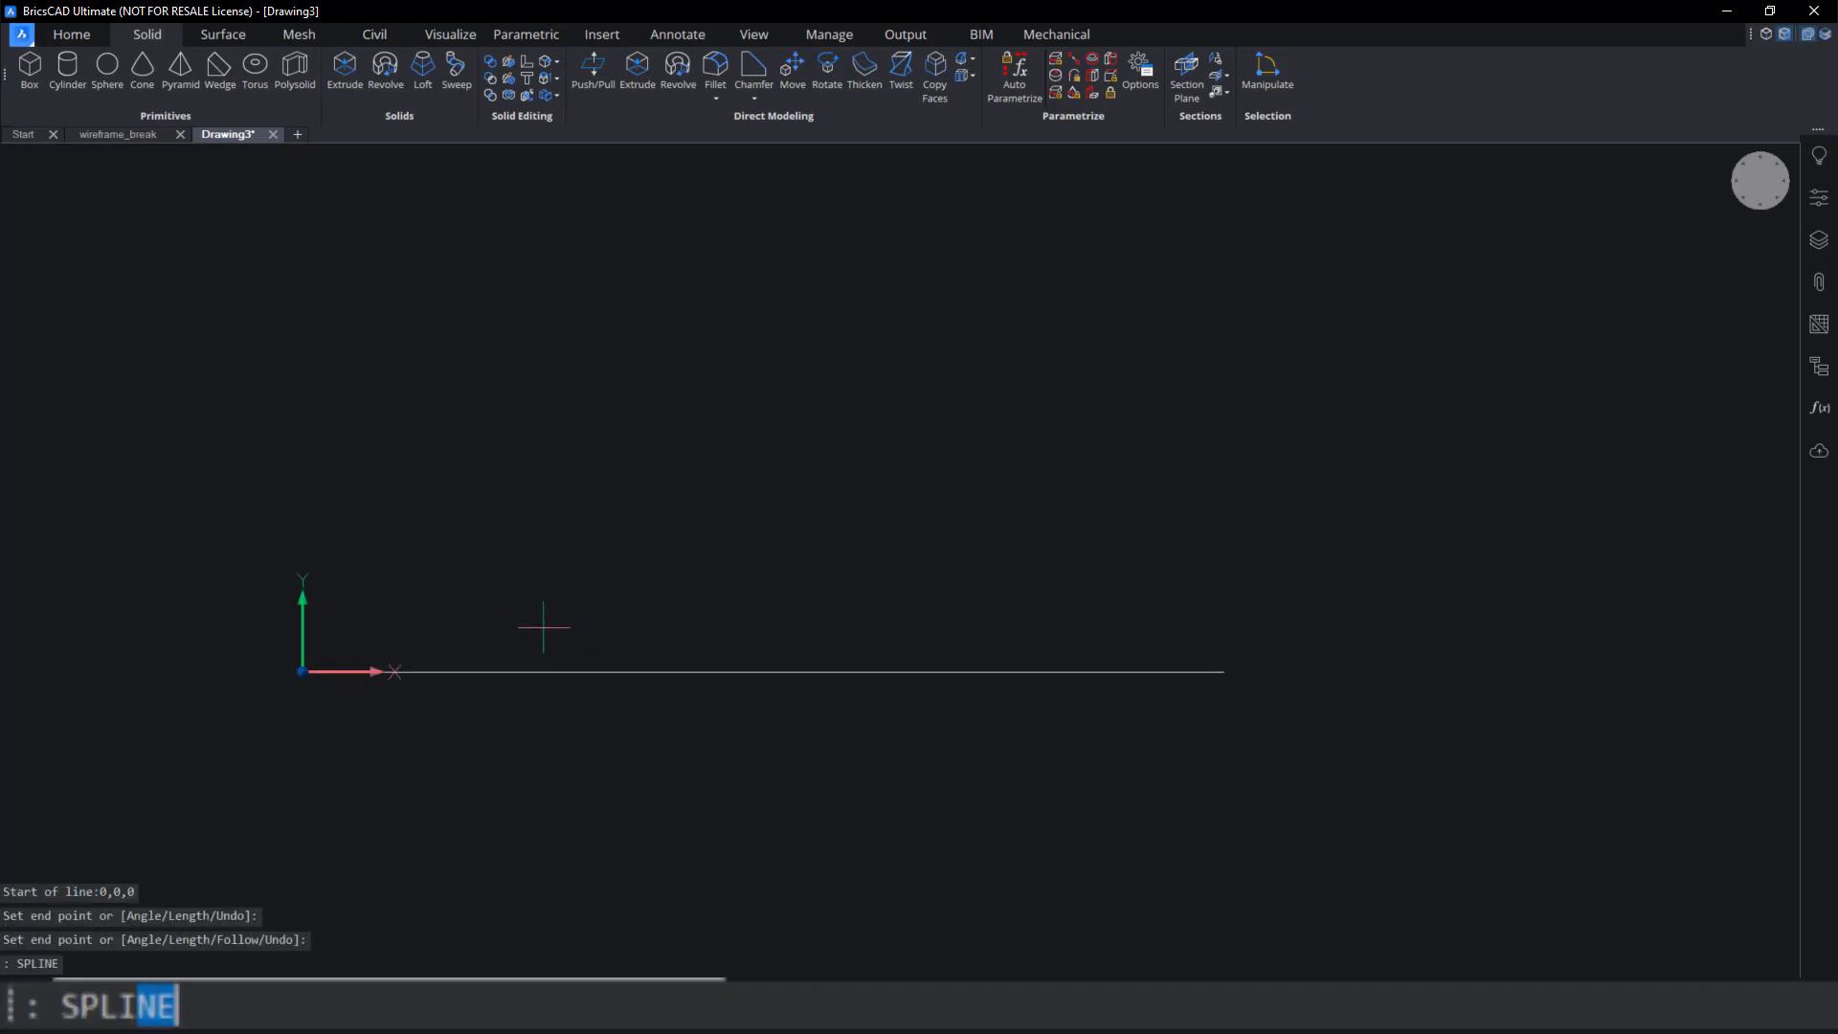
key("Return")
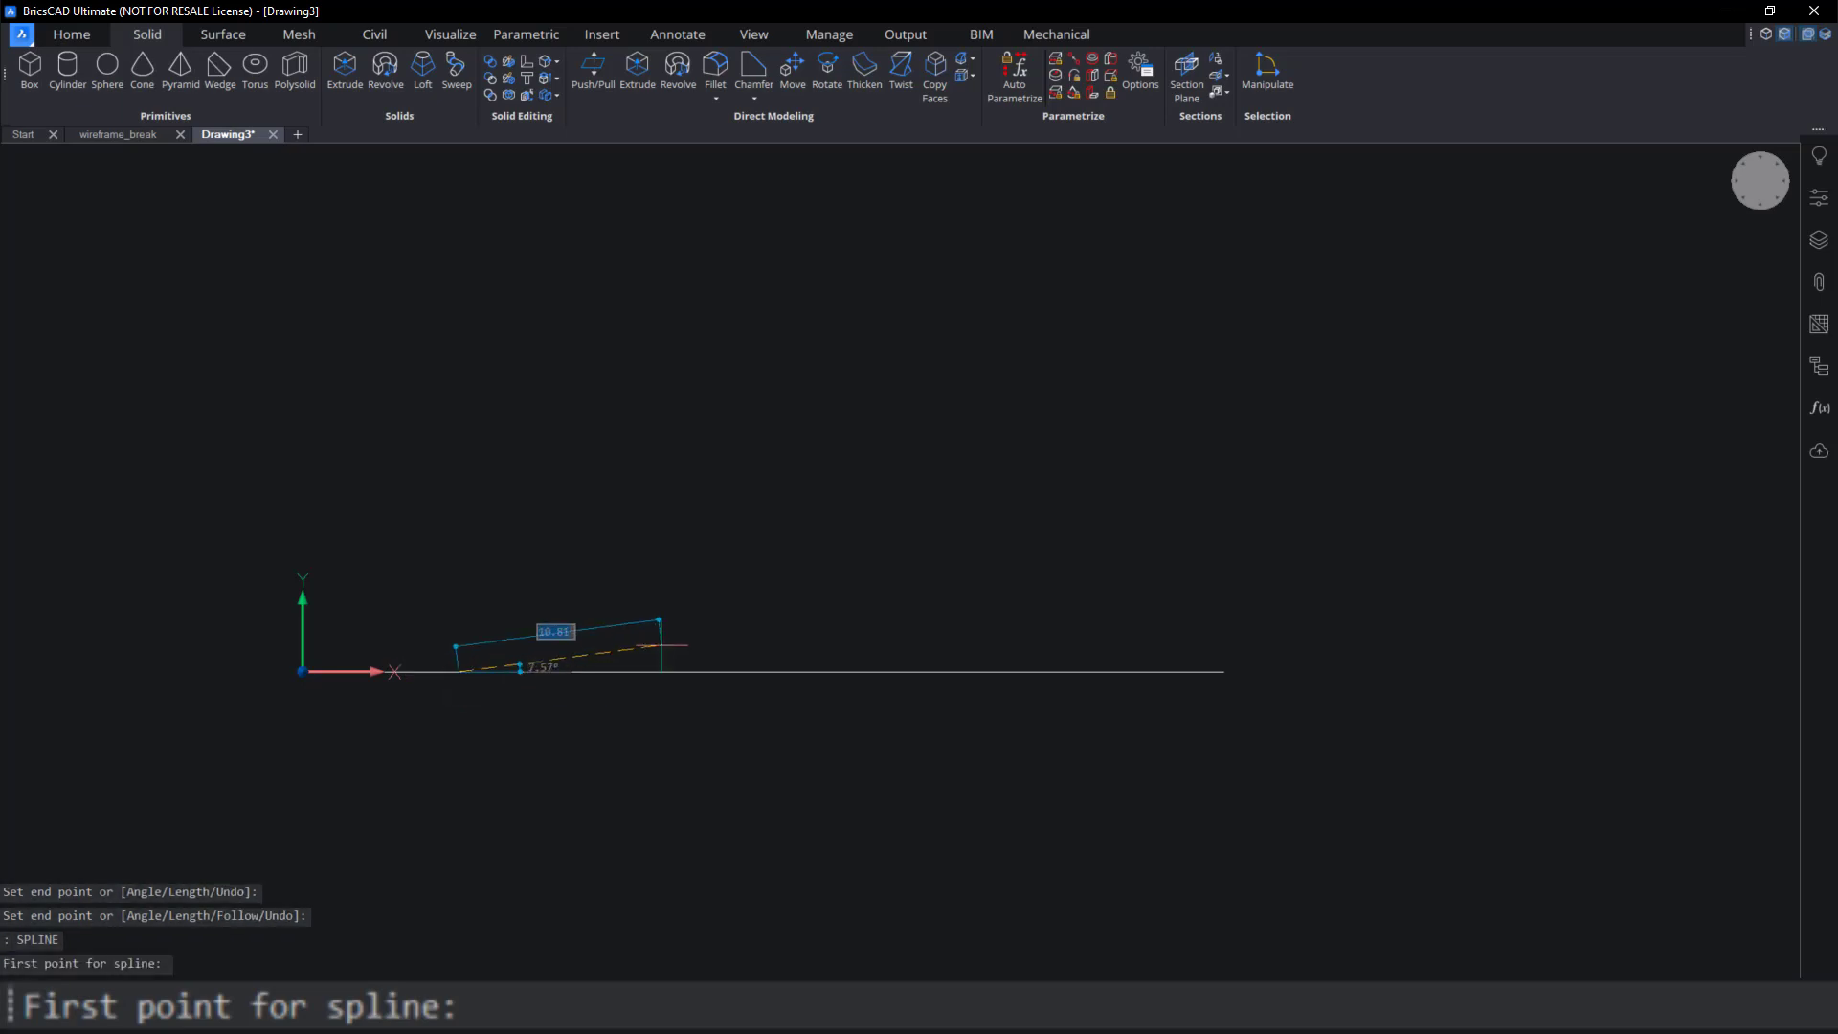
left_click(679, 630)
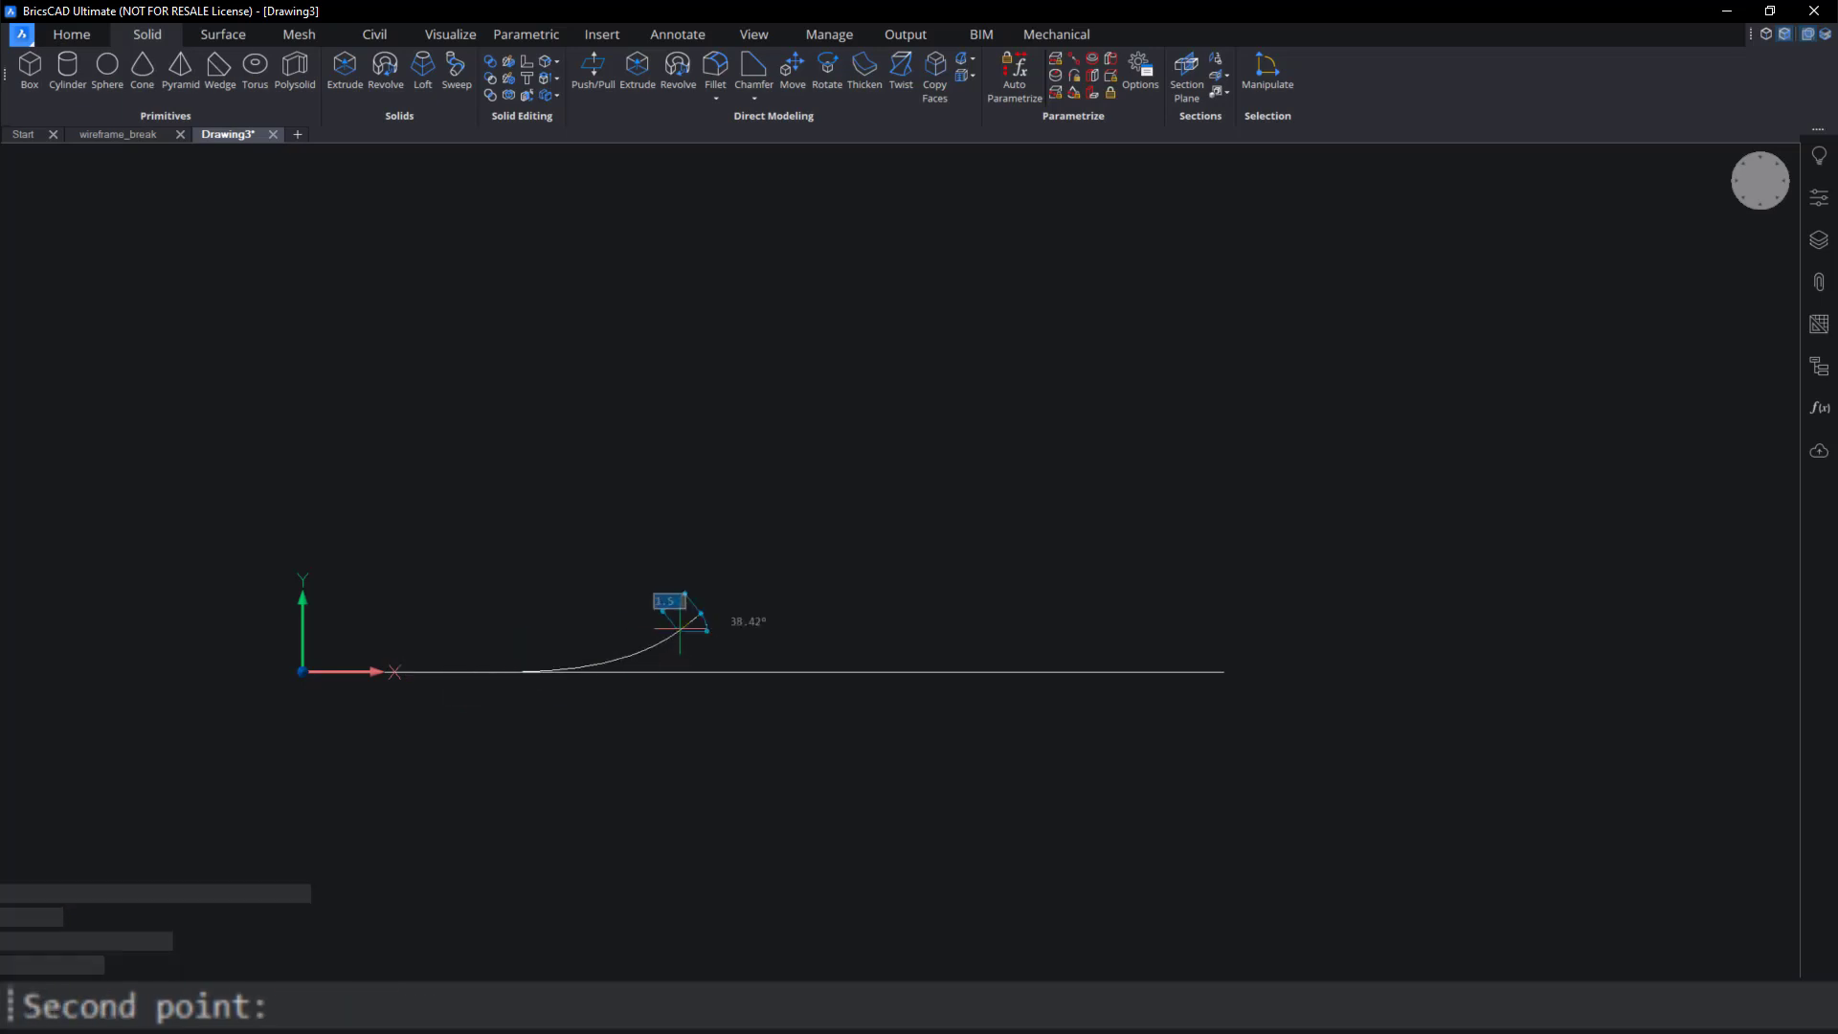
left_click(836, 537)
key("Return")
key("Return")
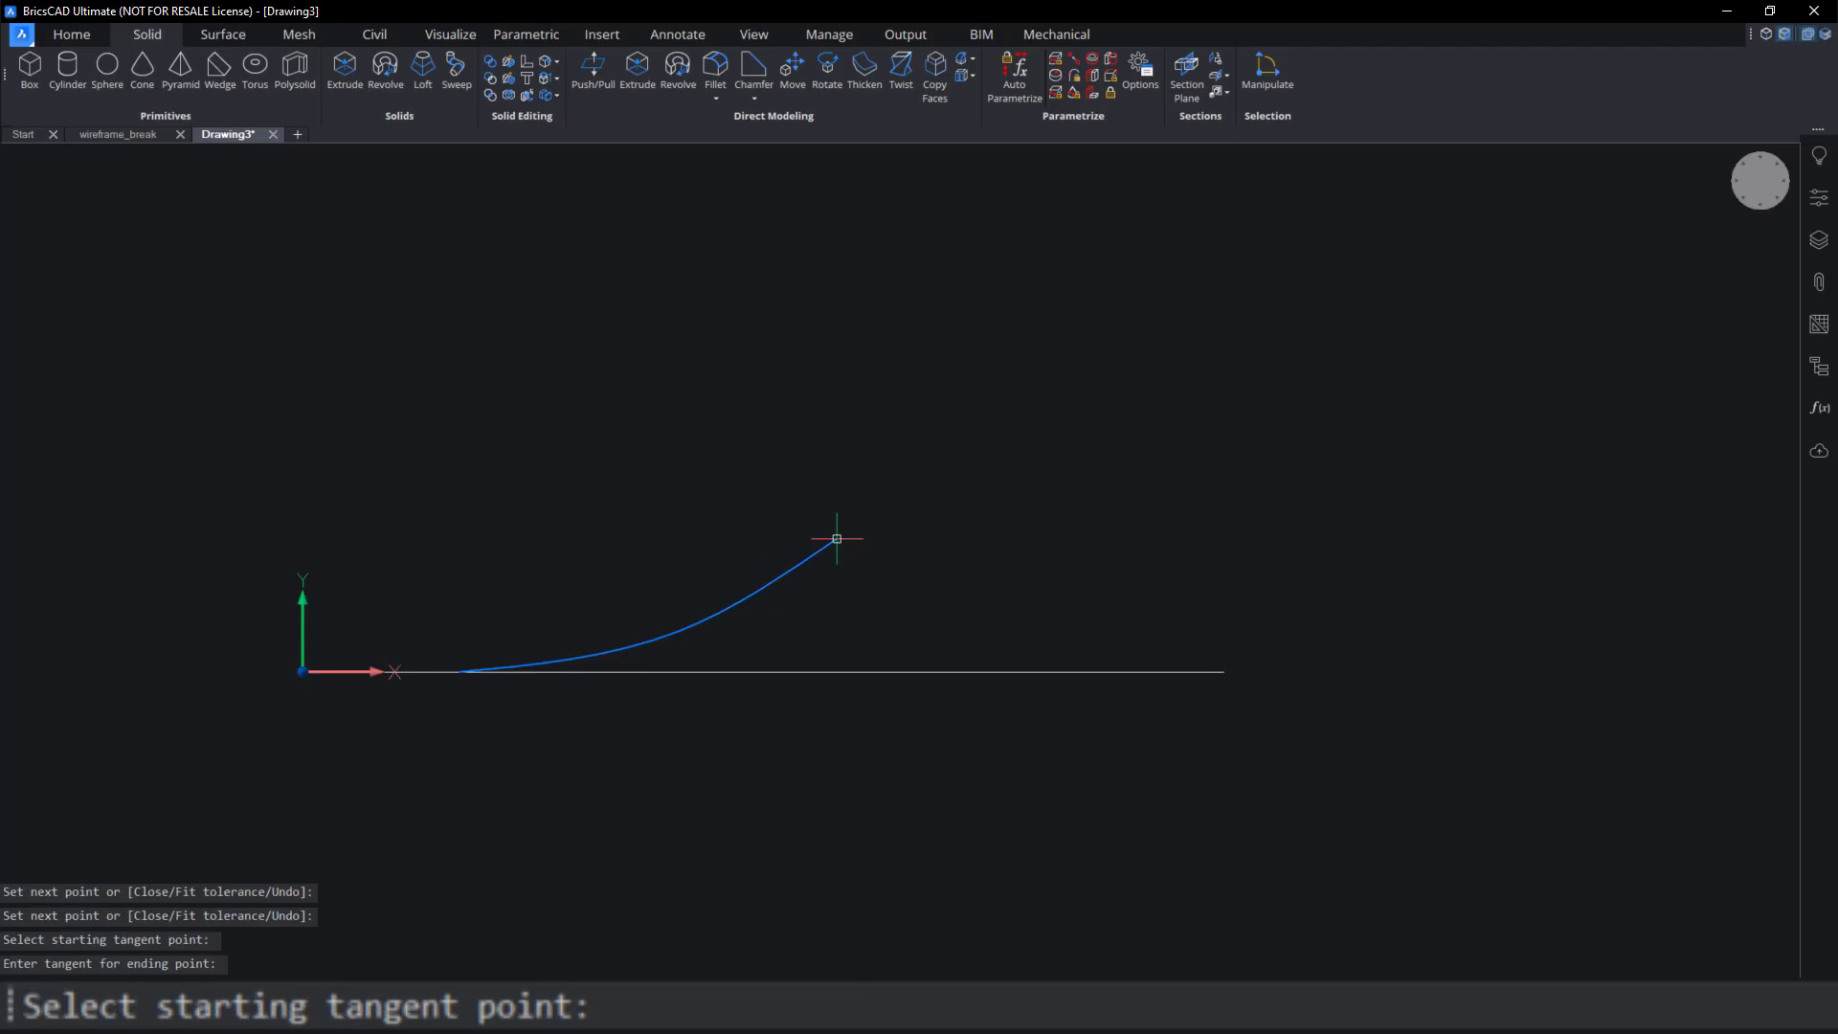
Thicken the spline into a wide tubular solid that forms the body.
left_click(777, 561)
middle_click_drag(777, 561, 822, 572, "shift")
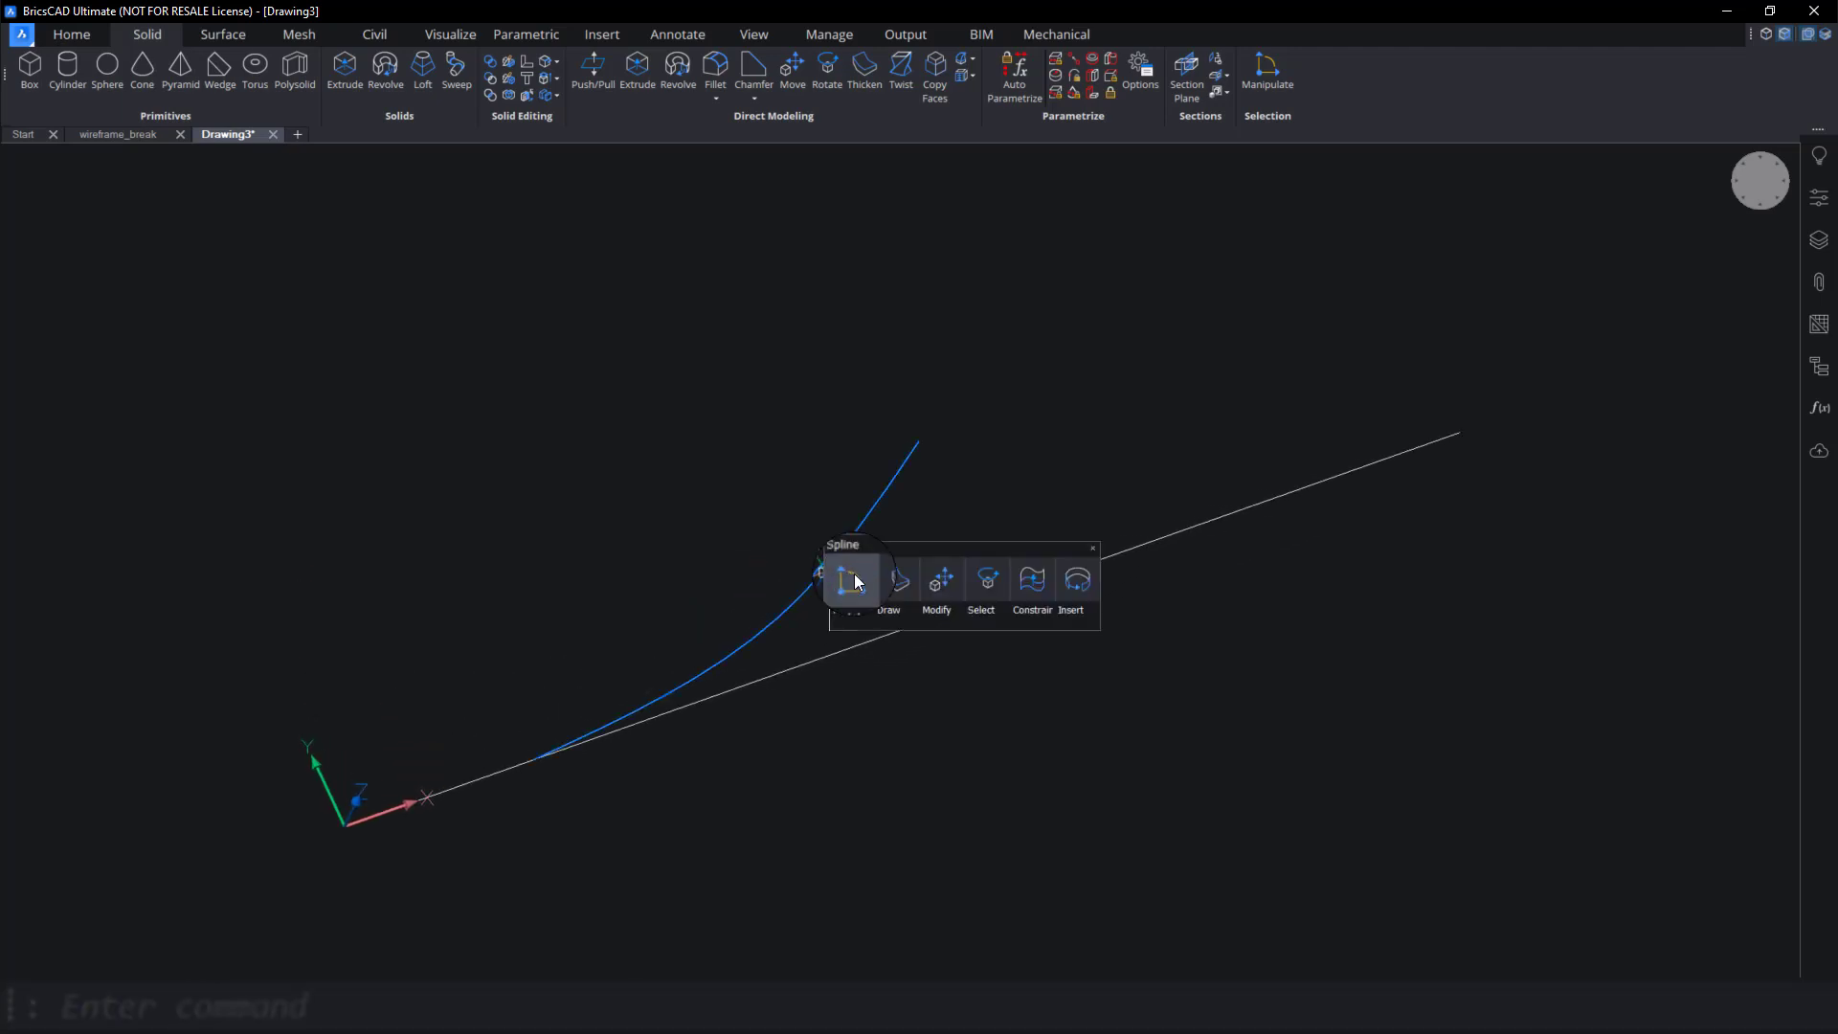
left_click(906, 577)
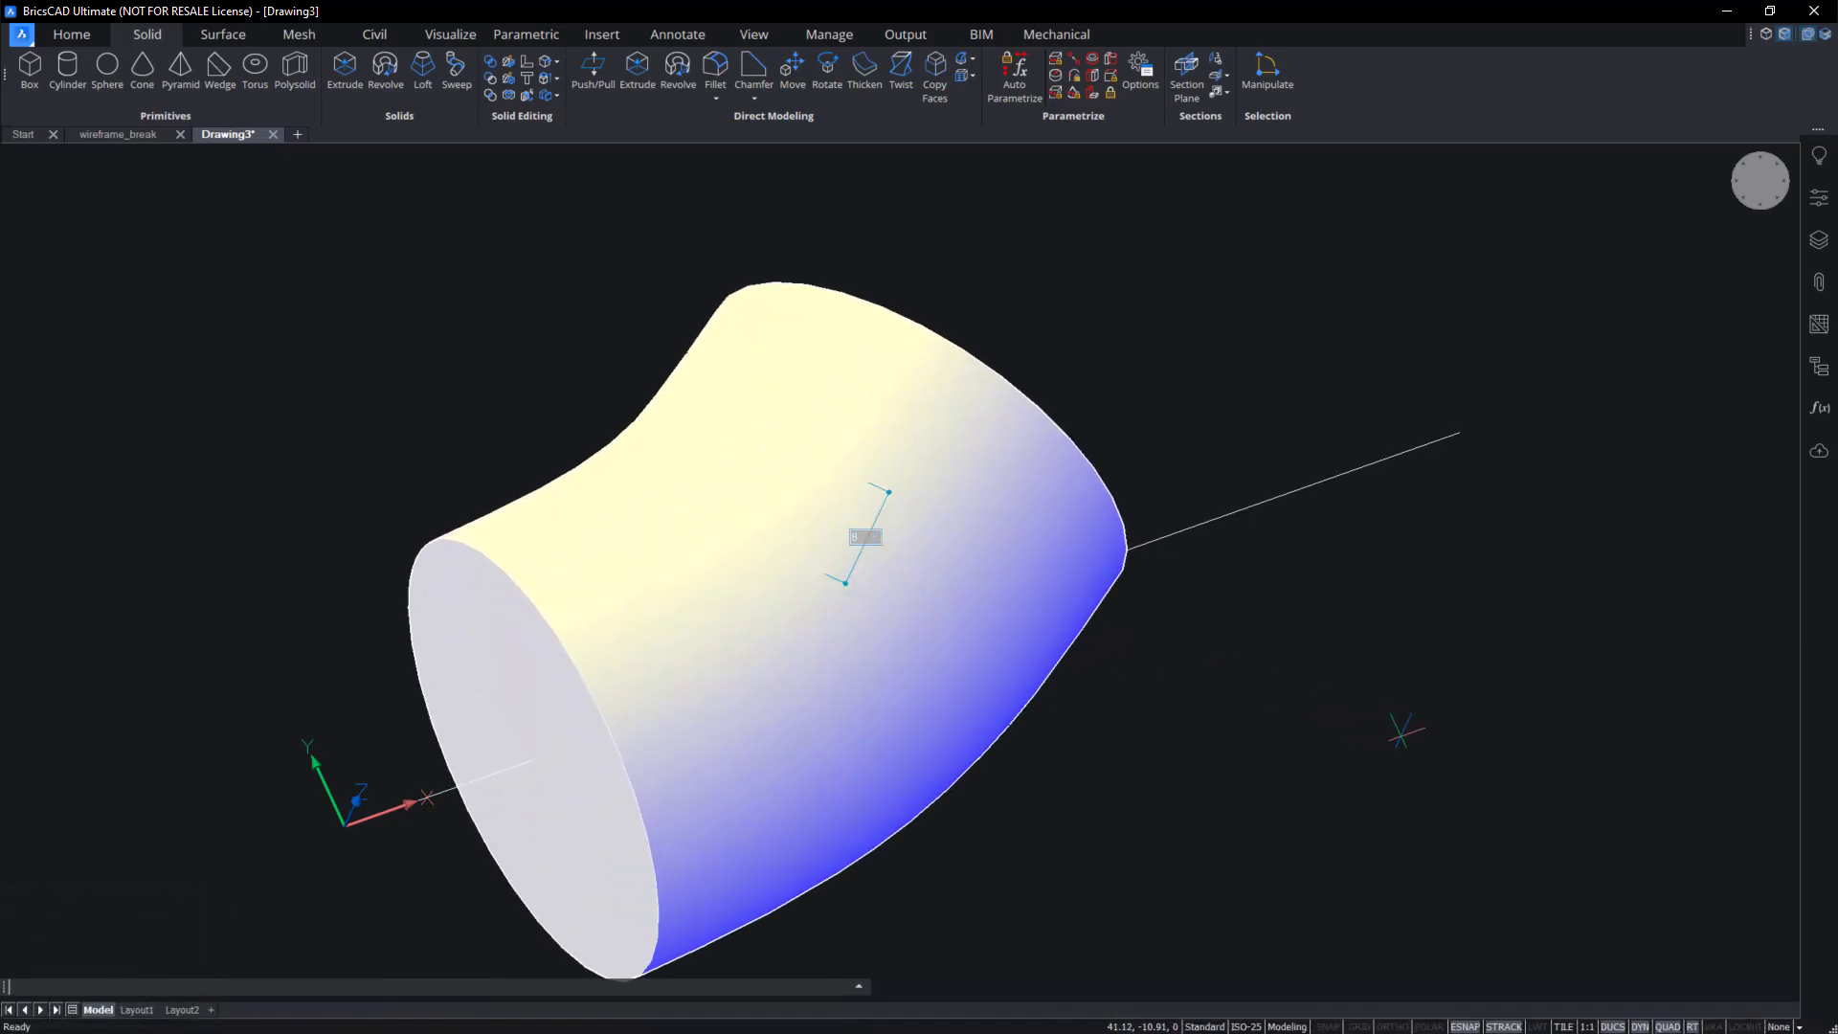
key("Return")
Fillet the circular edges at both ends of the solid with a large radius to round the body.
middle_click_drag(1279, 633, 716, 69, "shift")
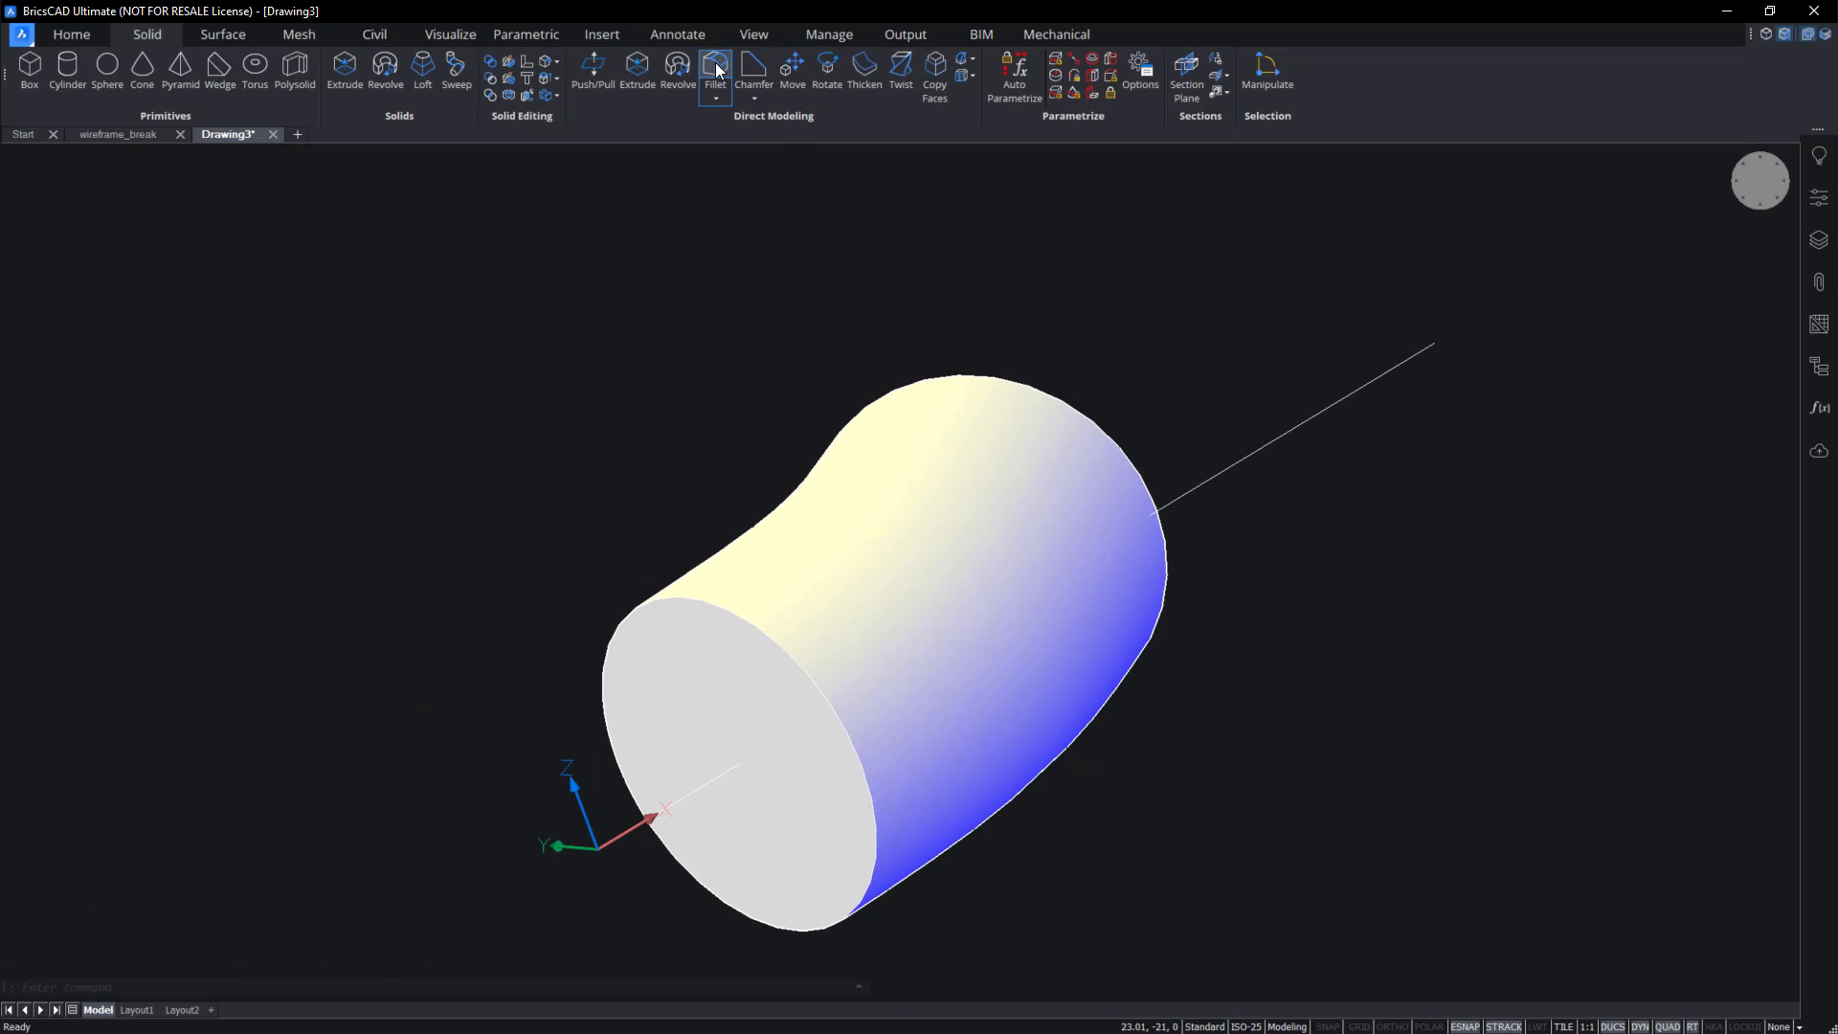
left_click(720, 65)
left_click(651, 601)
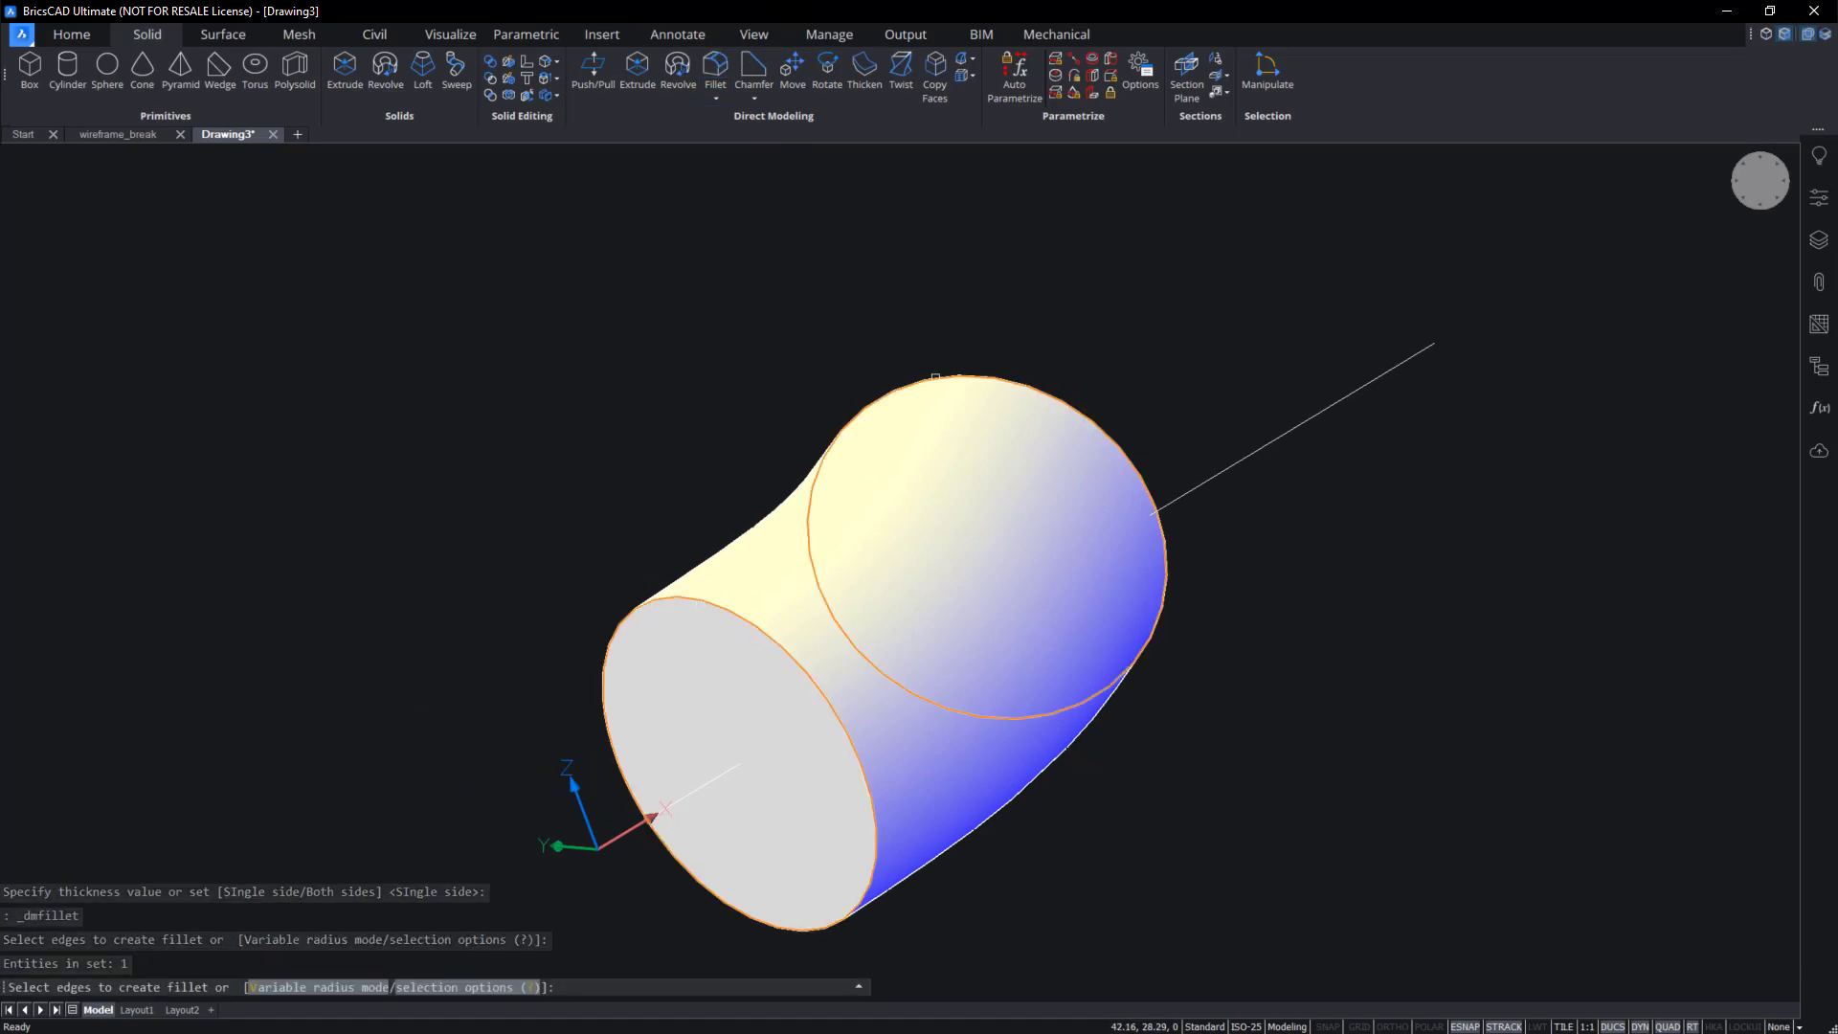
left_click(935, 377)
key("Return")
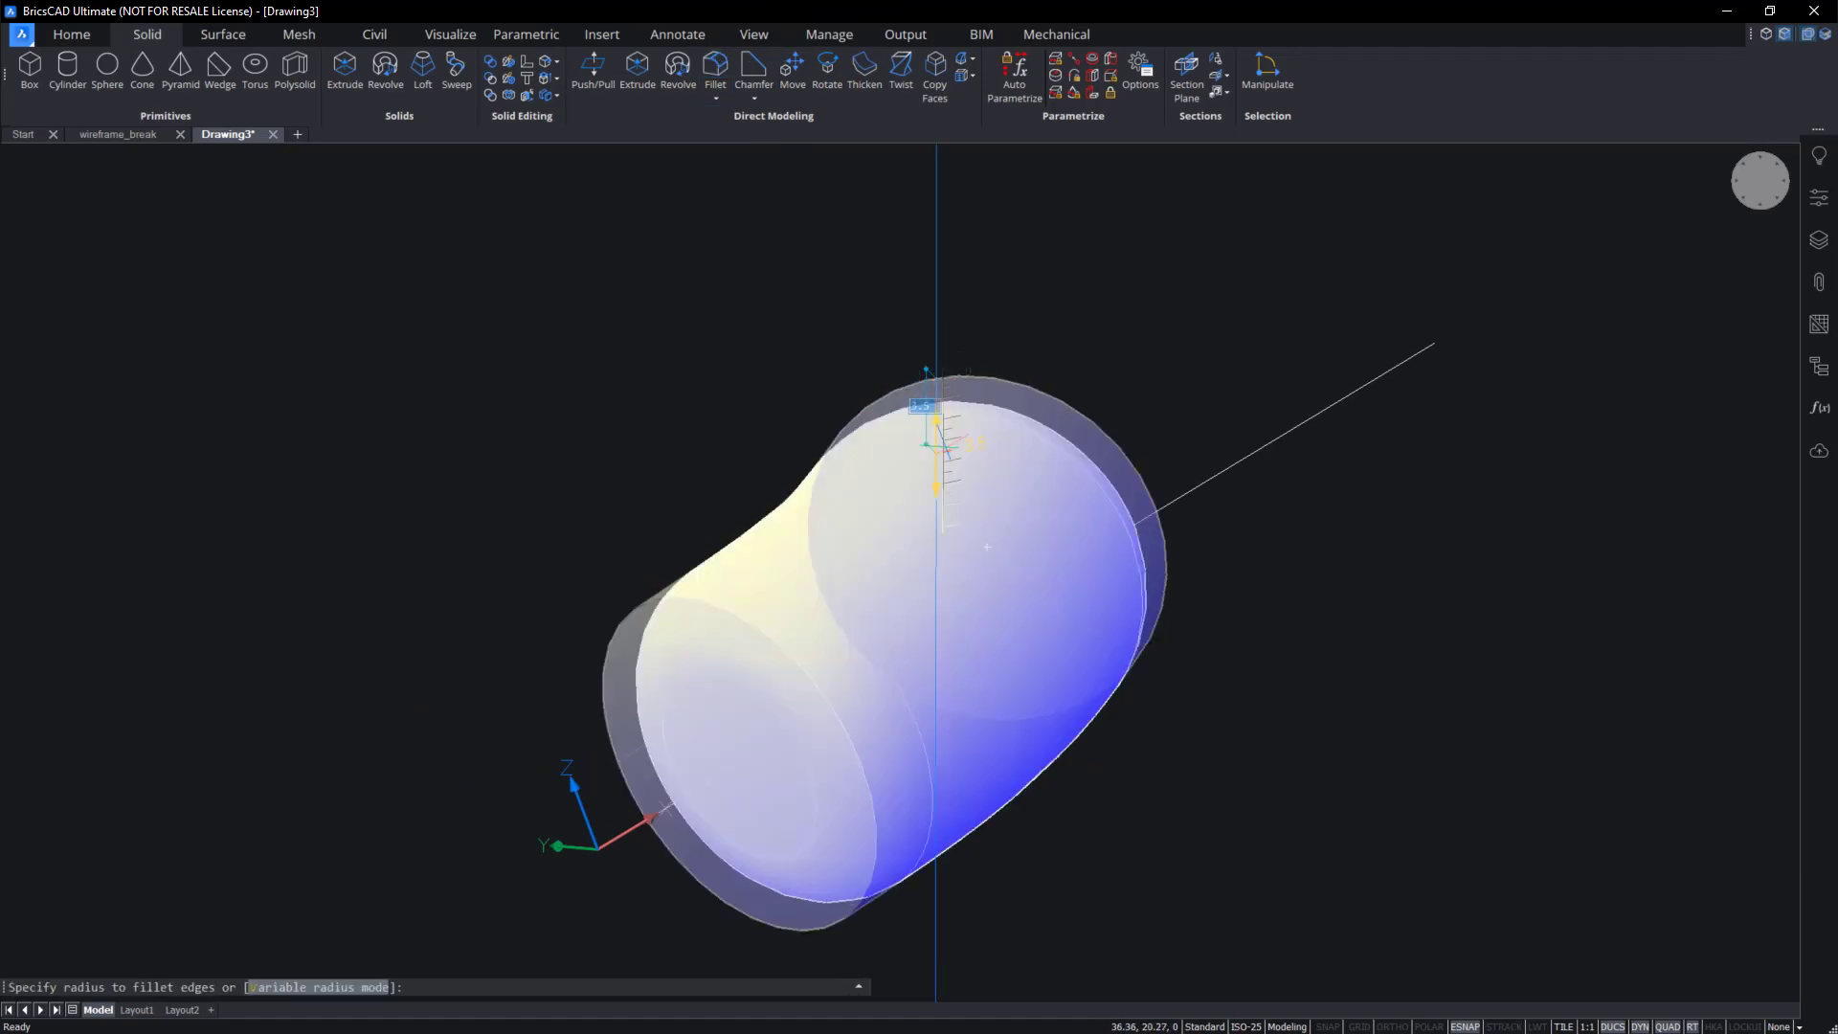
key("Return")
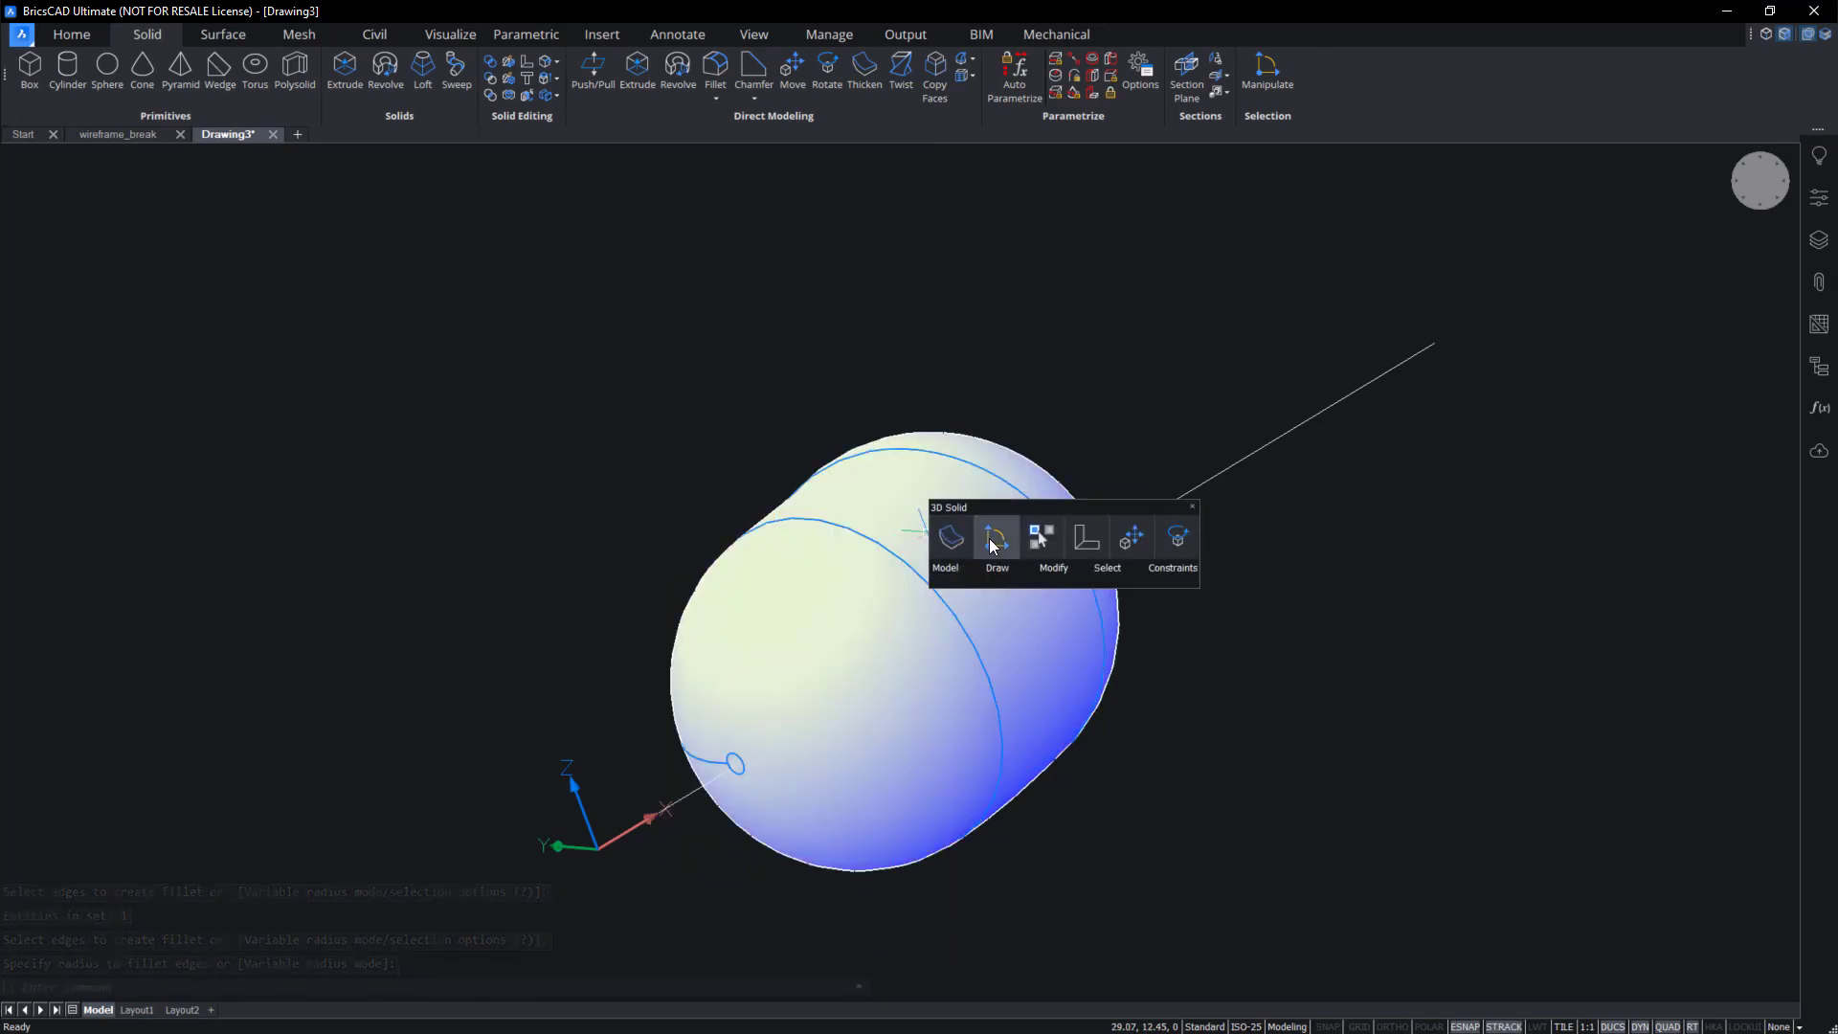
Rotate the rounded solid about the X axis with the manipulator.
left_click(992, 544)
left_click(918, 653)
left_click(646, 820)
left_click(594, 786)
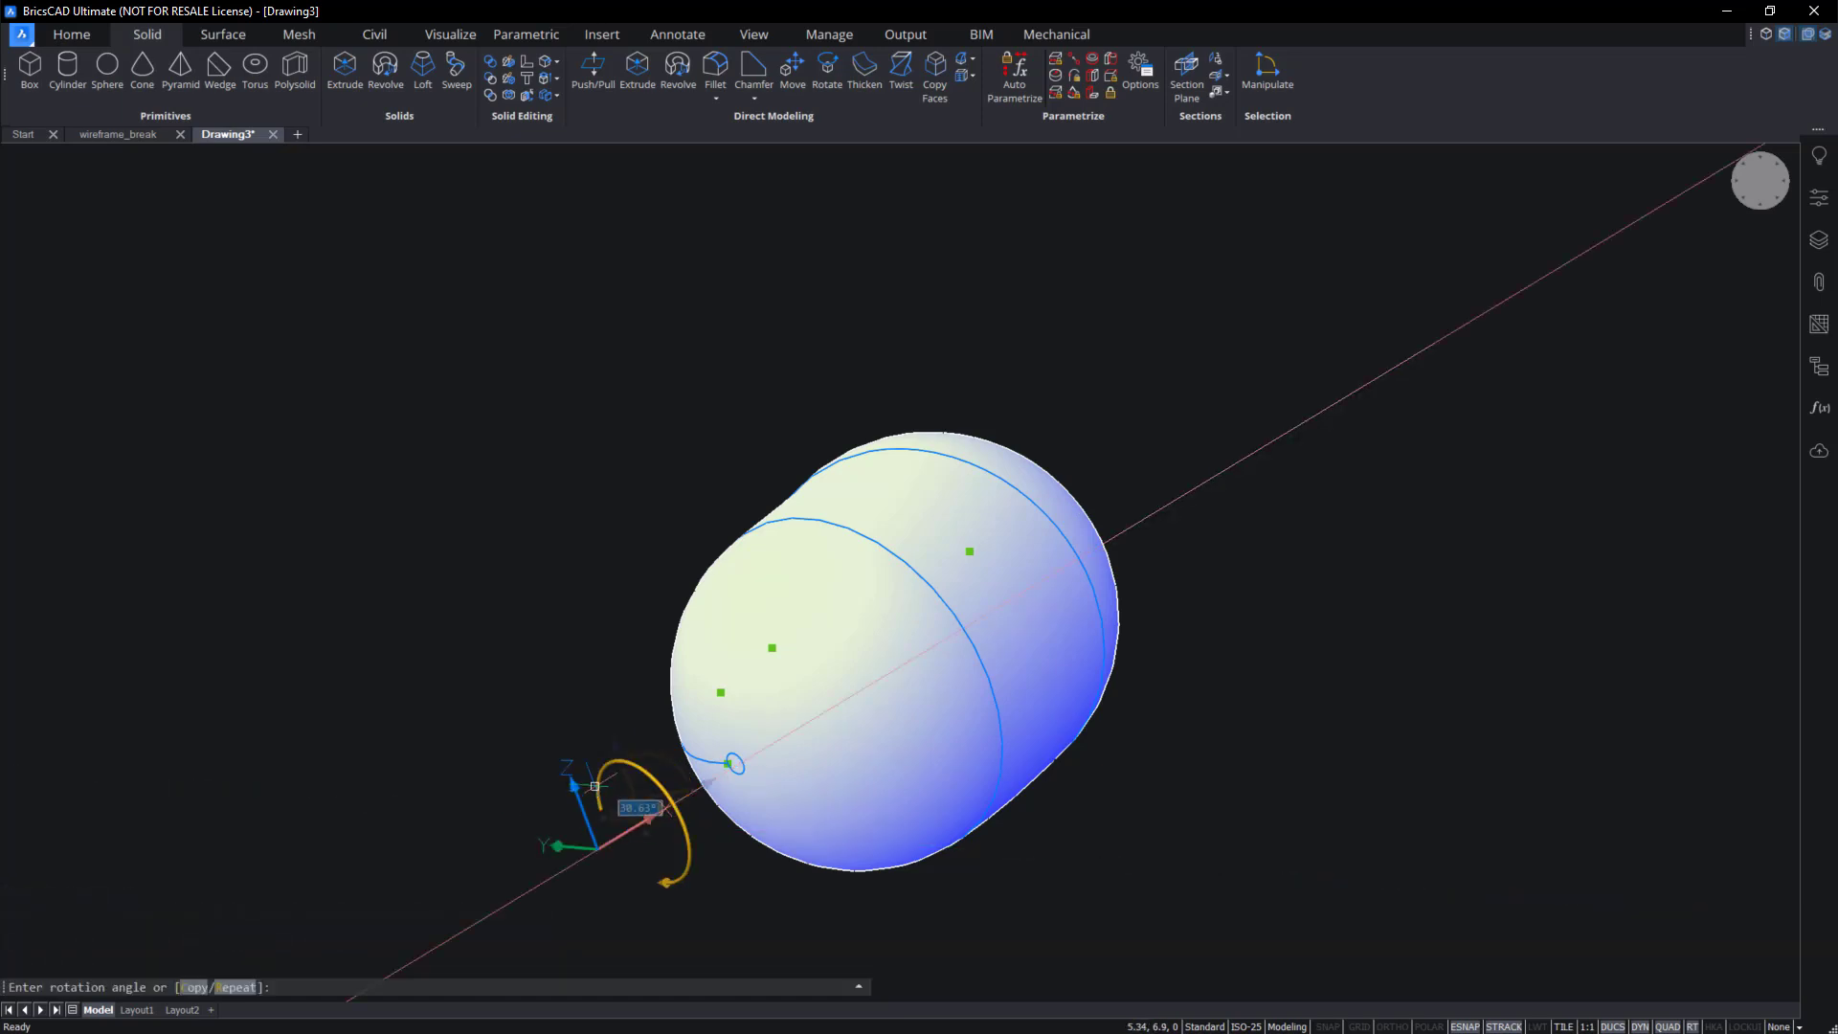
left_click(647, 499)
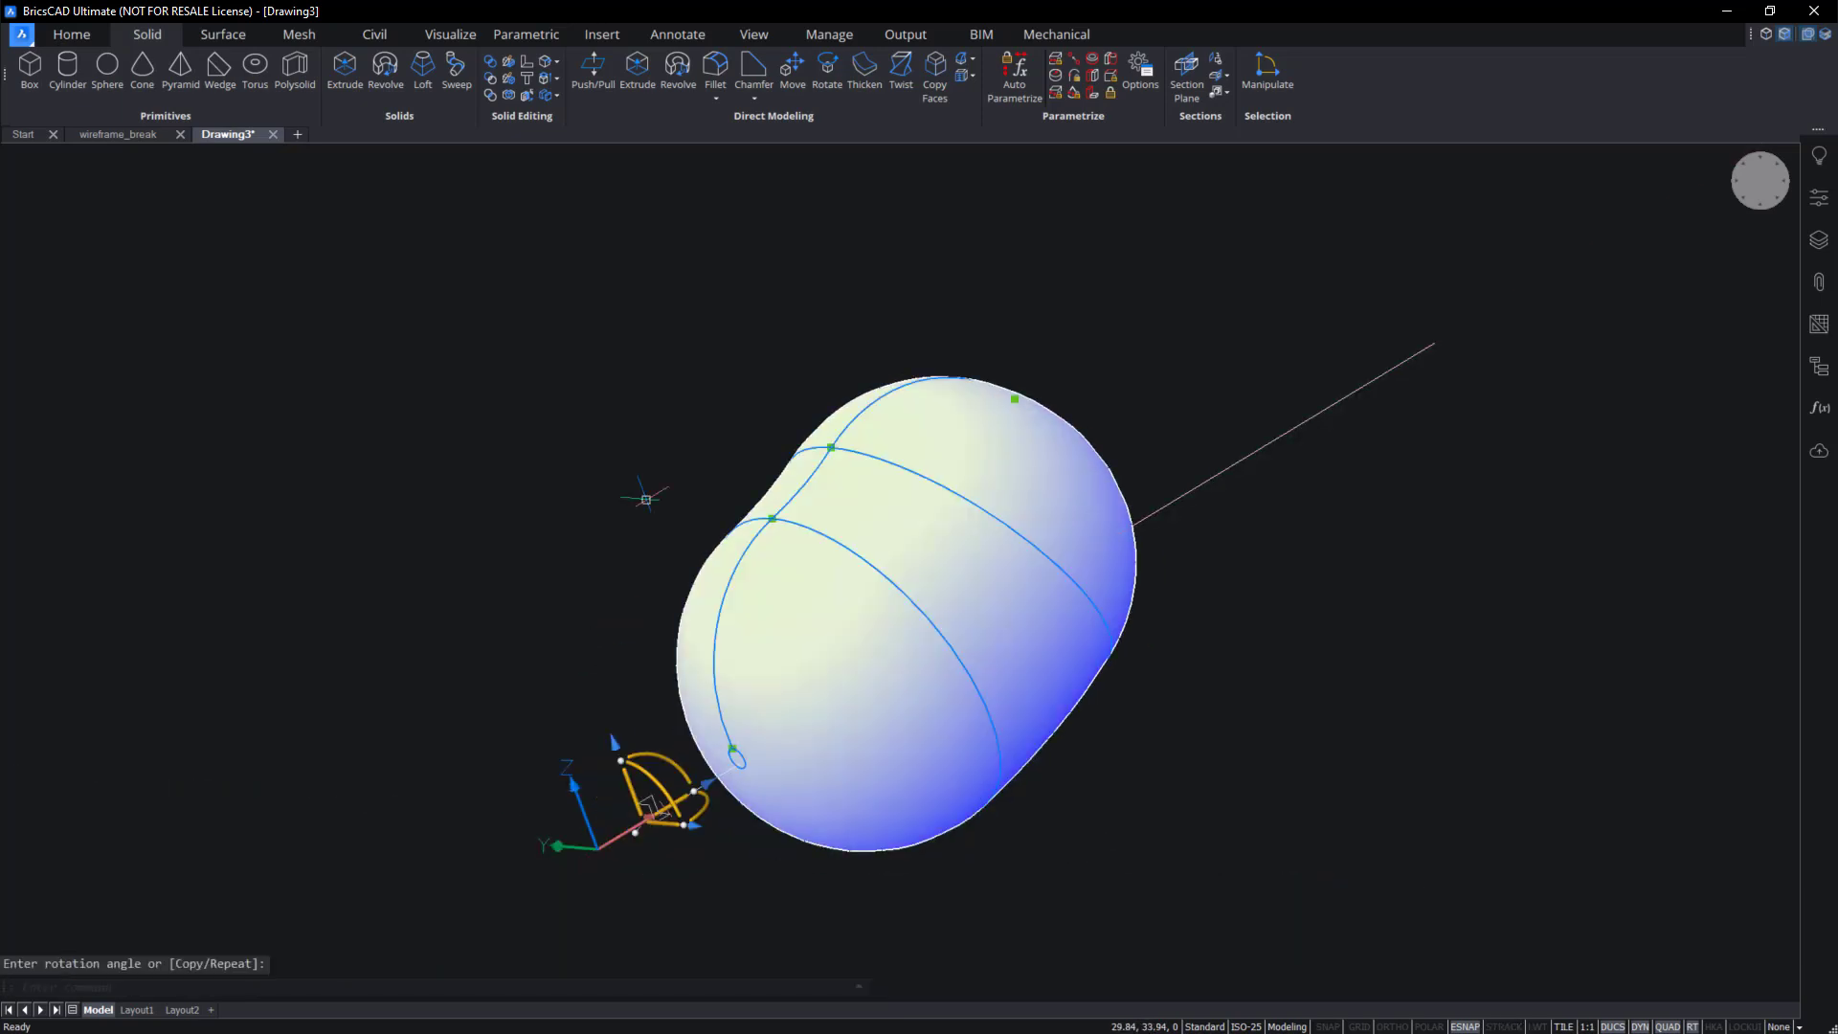
key("Escape")
middle_click_drag(1321, 379, 1321, 379, "shift")
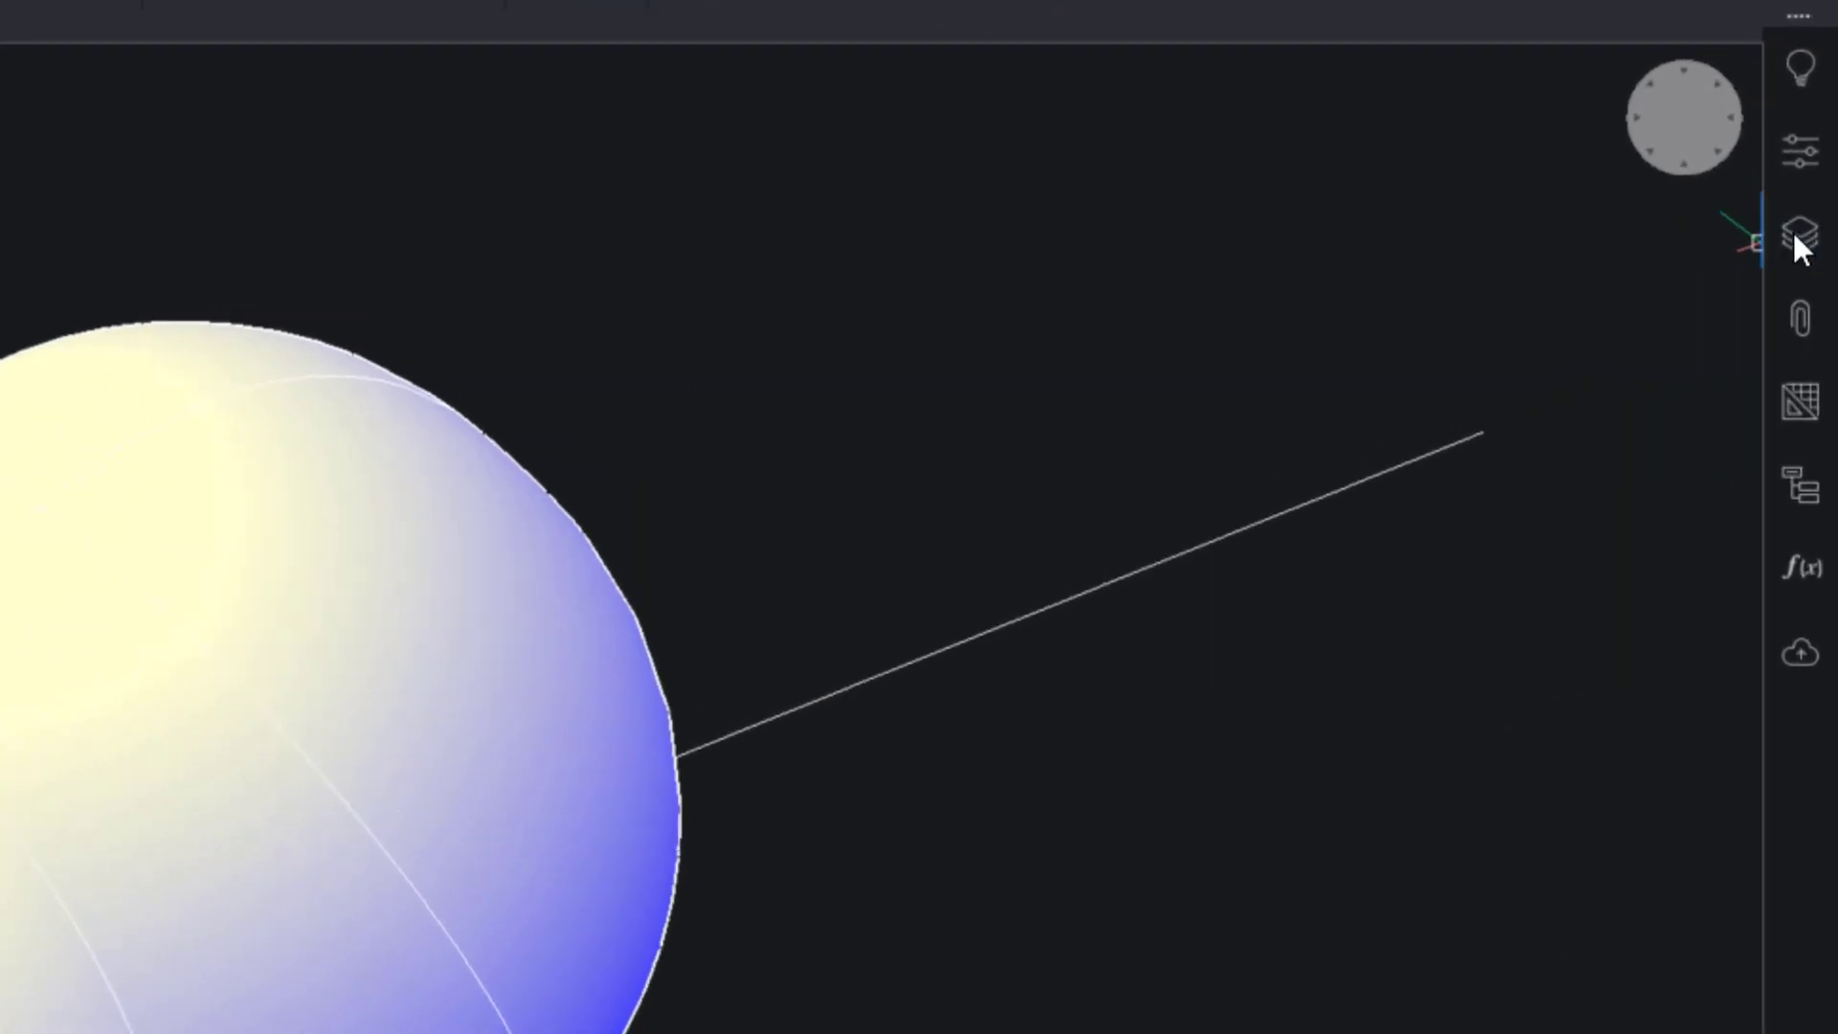
Set the color of layer 0 to yellow-orange, index color 40.
left_click(1799, 239)
left_click(1709, 143)
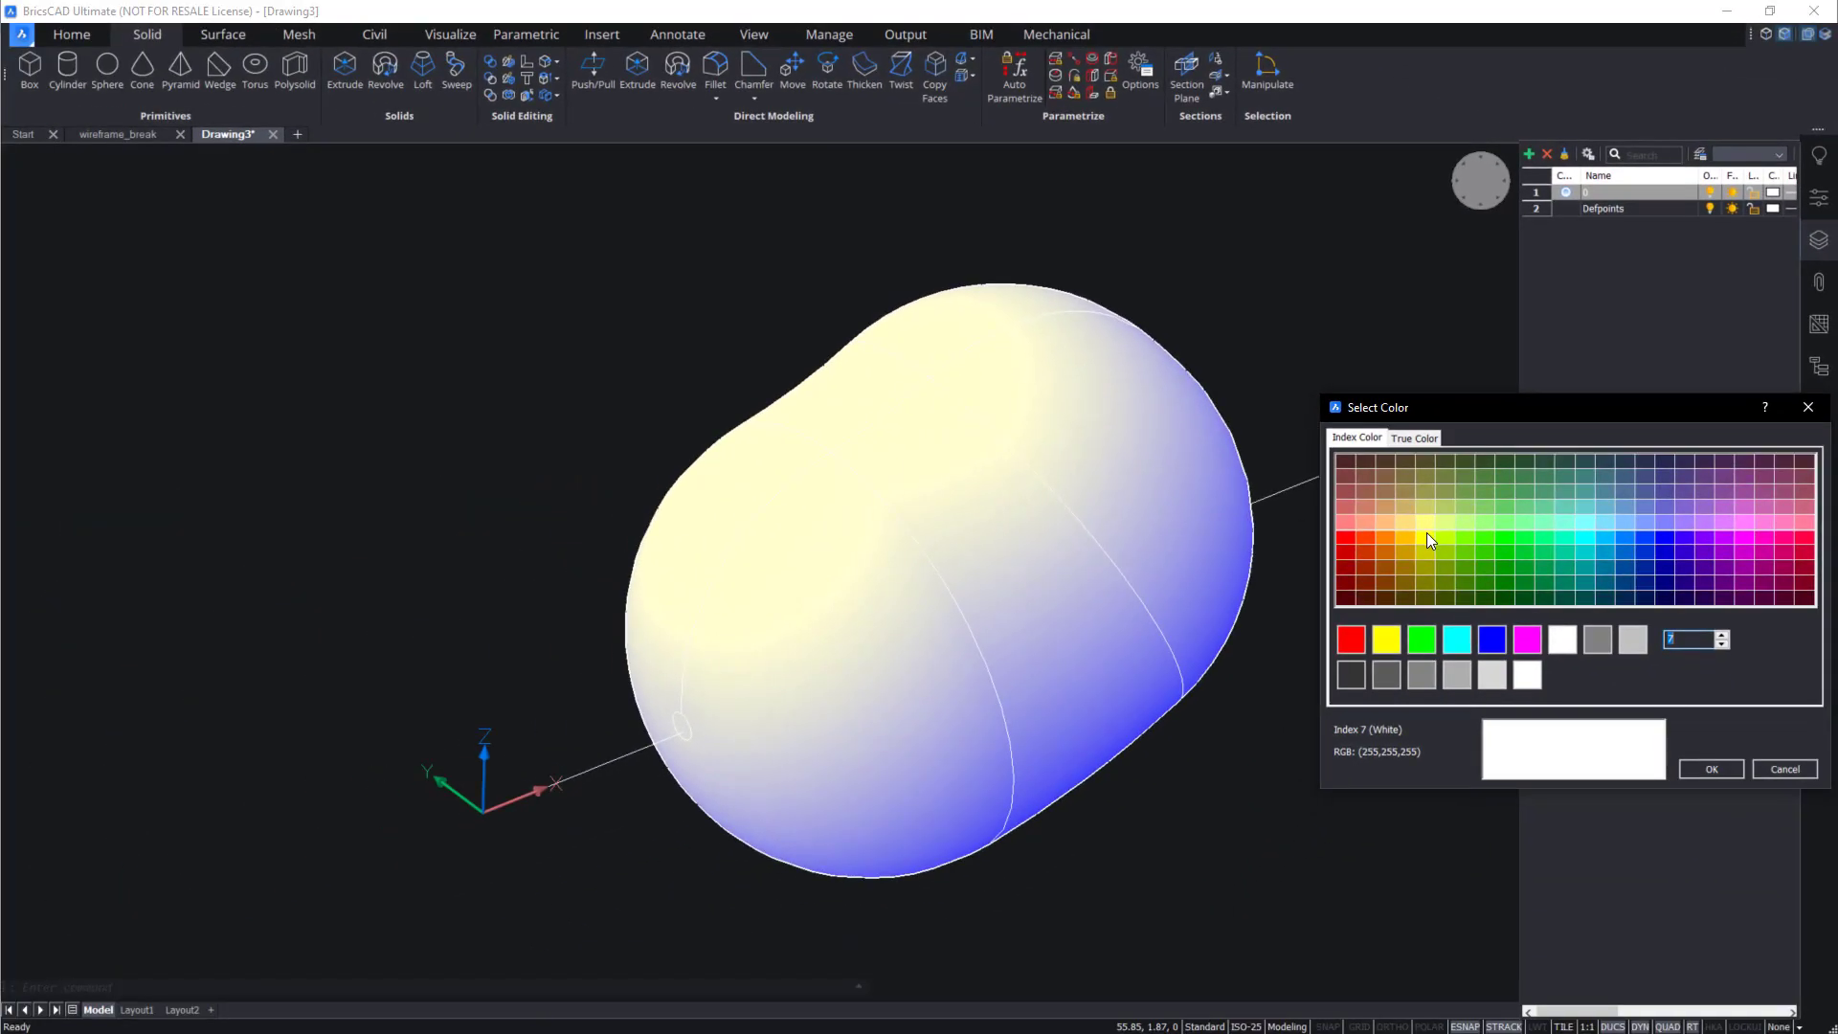
left_click(1406, 541)
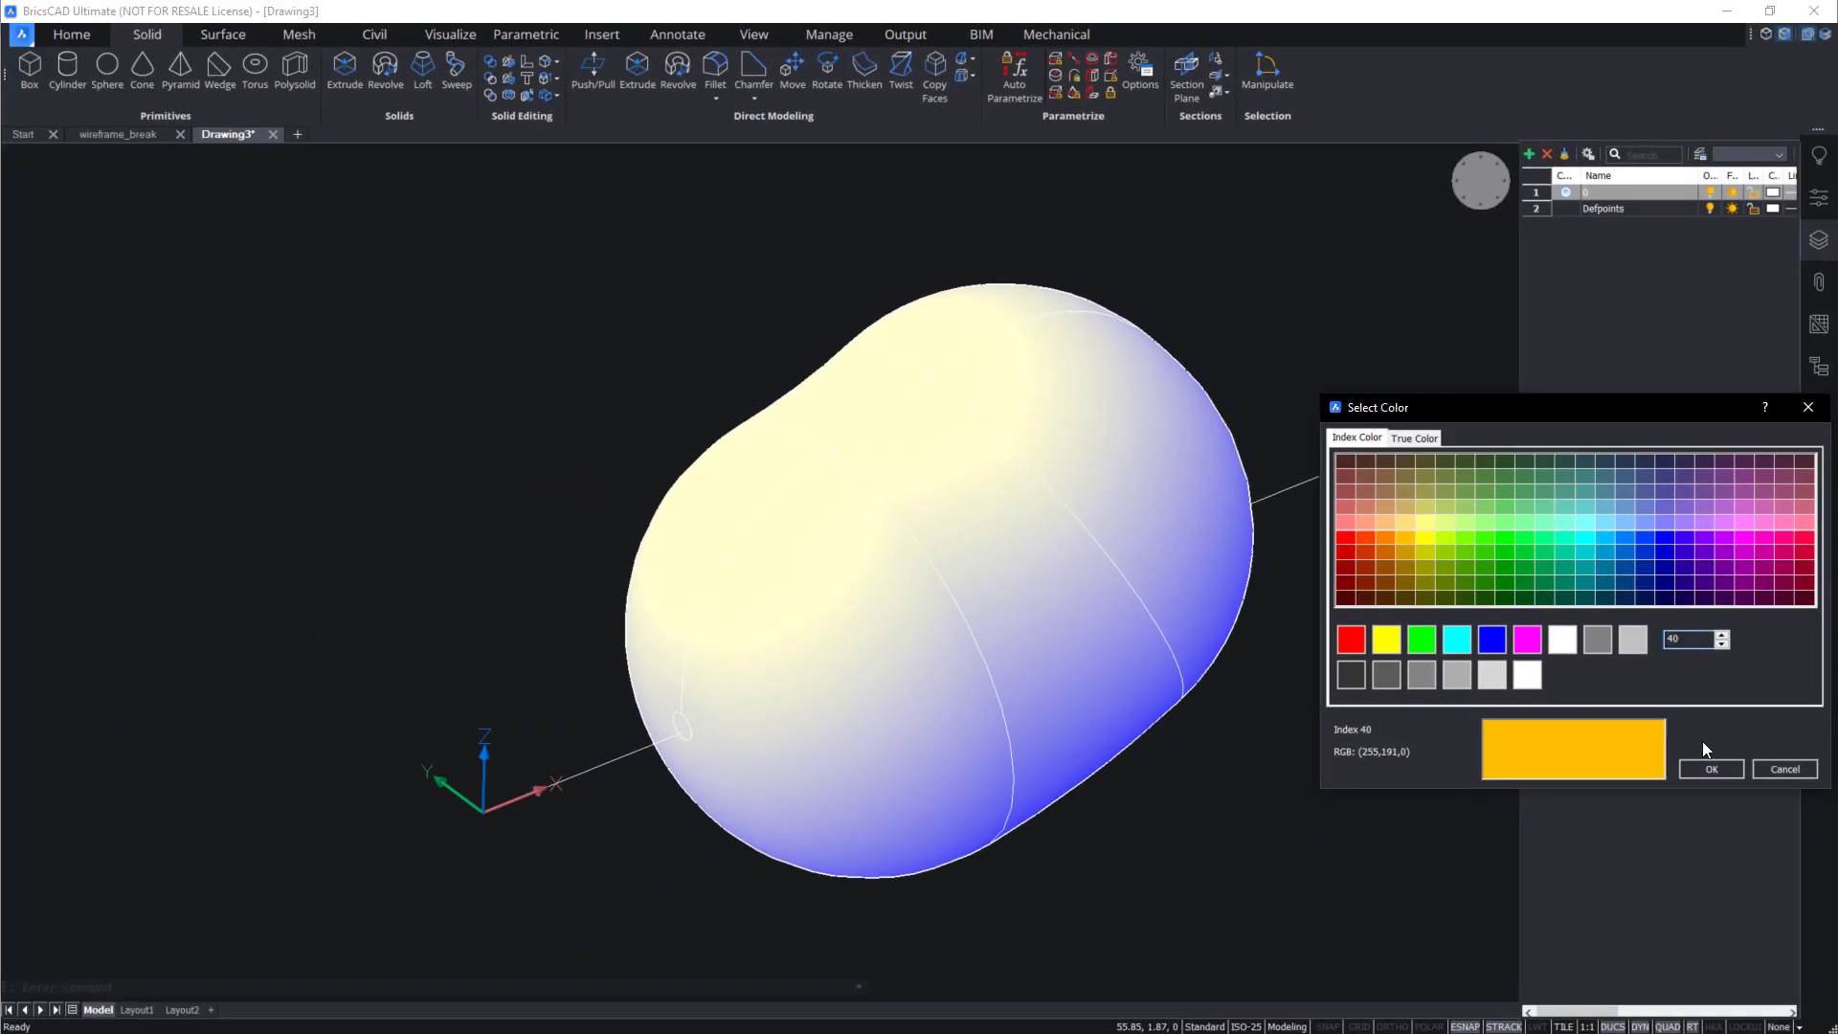
left_click(1709, 767)
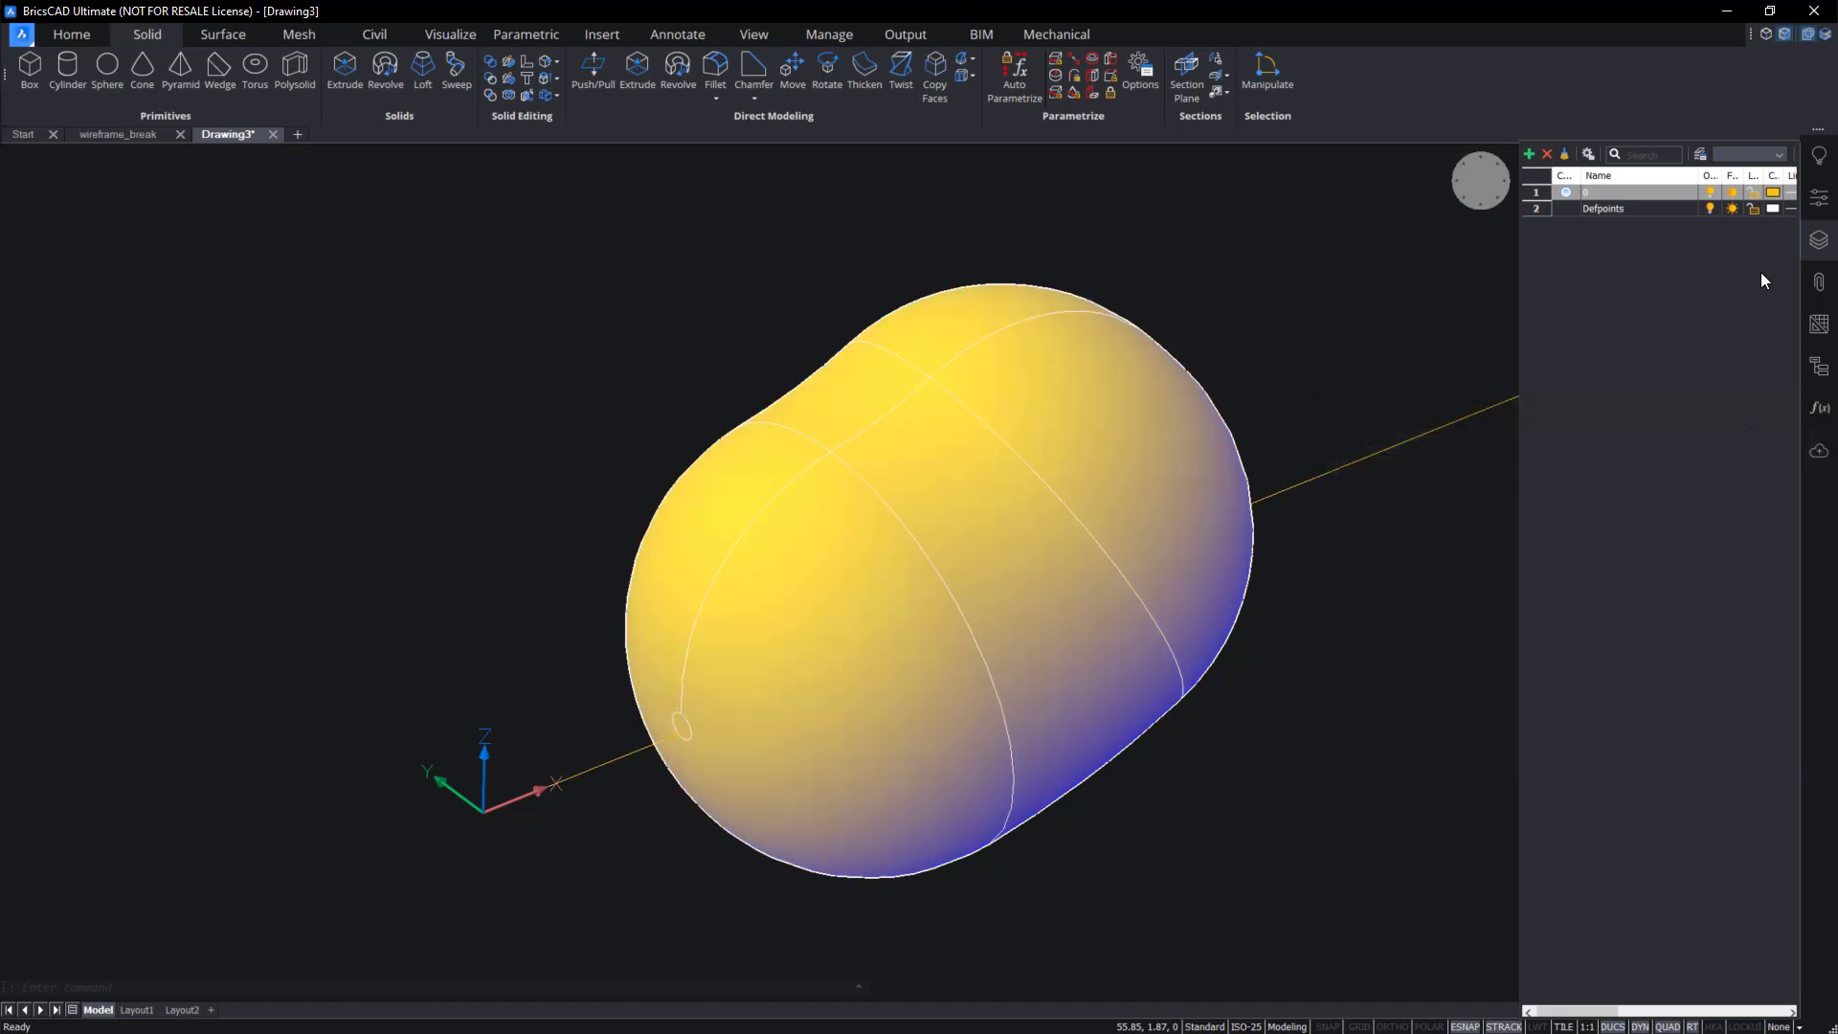
left_click(1819, 240)
Create a sphere centered on the upper edge of the body's larger end, as the head.
left_click(1744, 206)
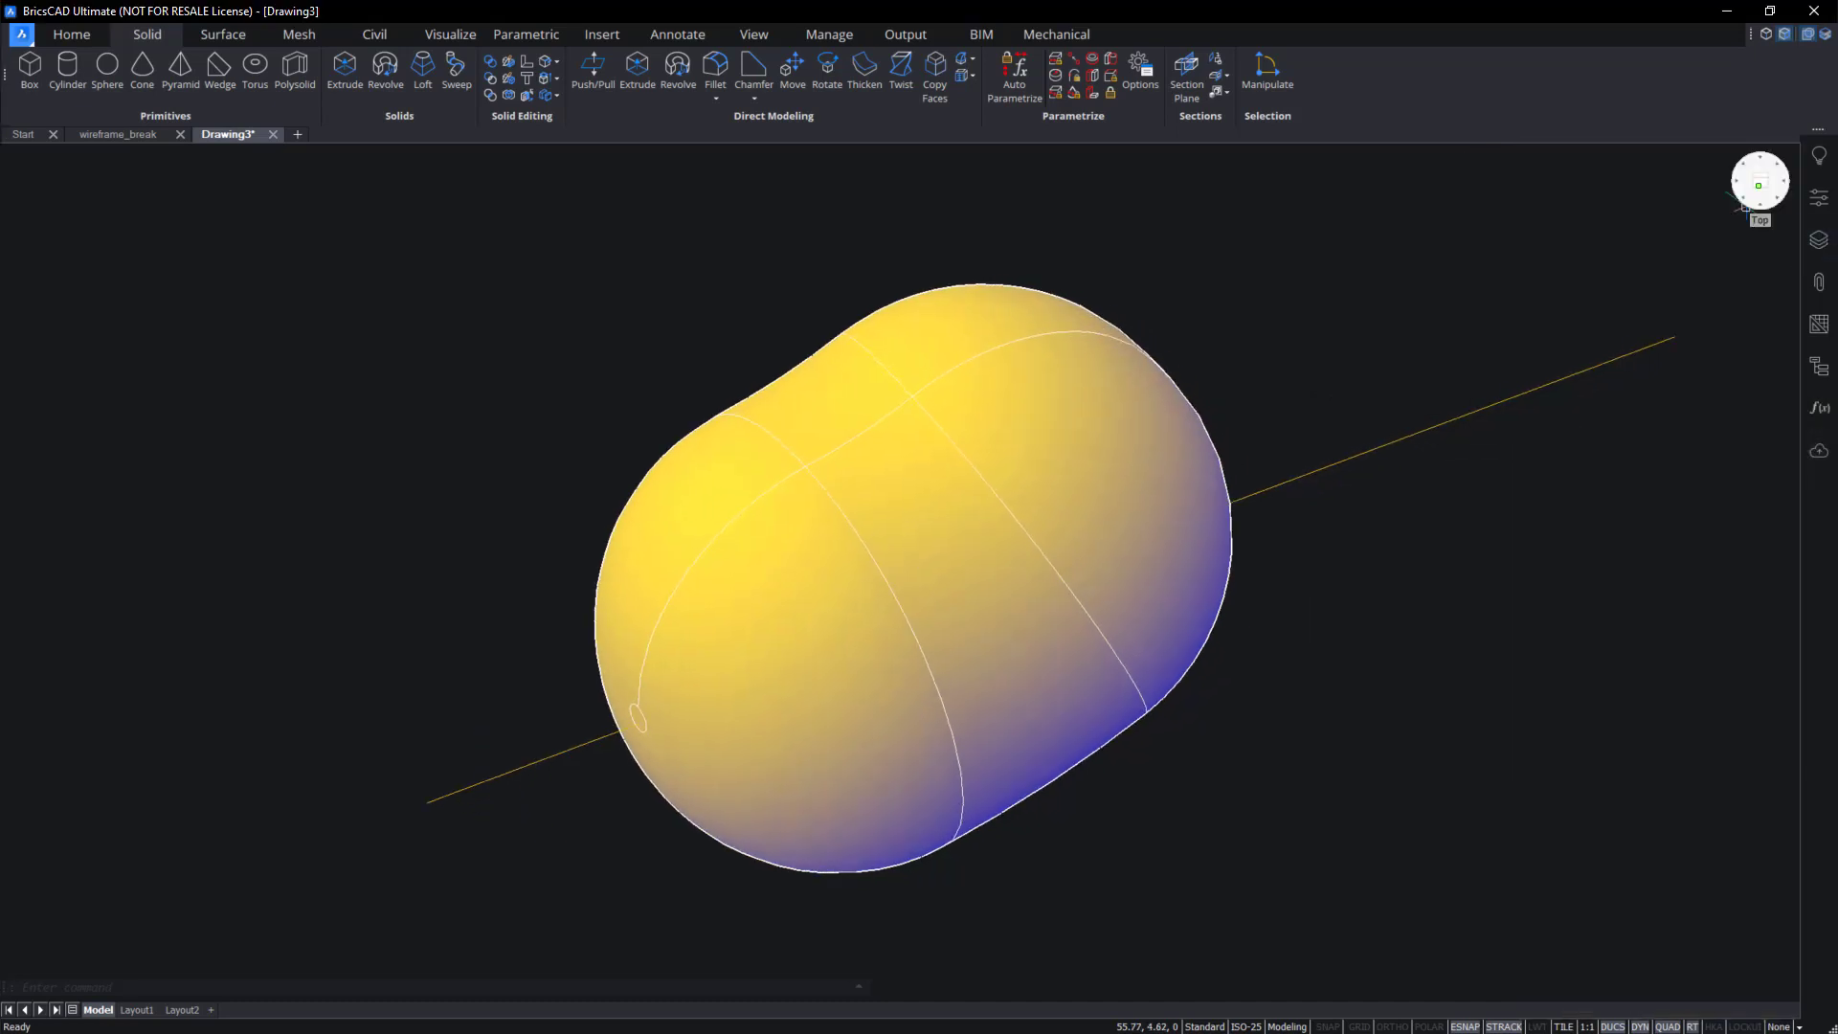
left_click(1760, 204)
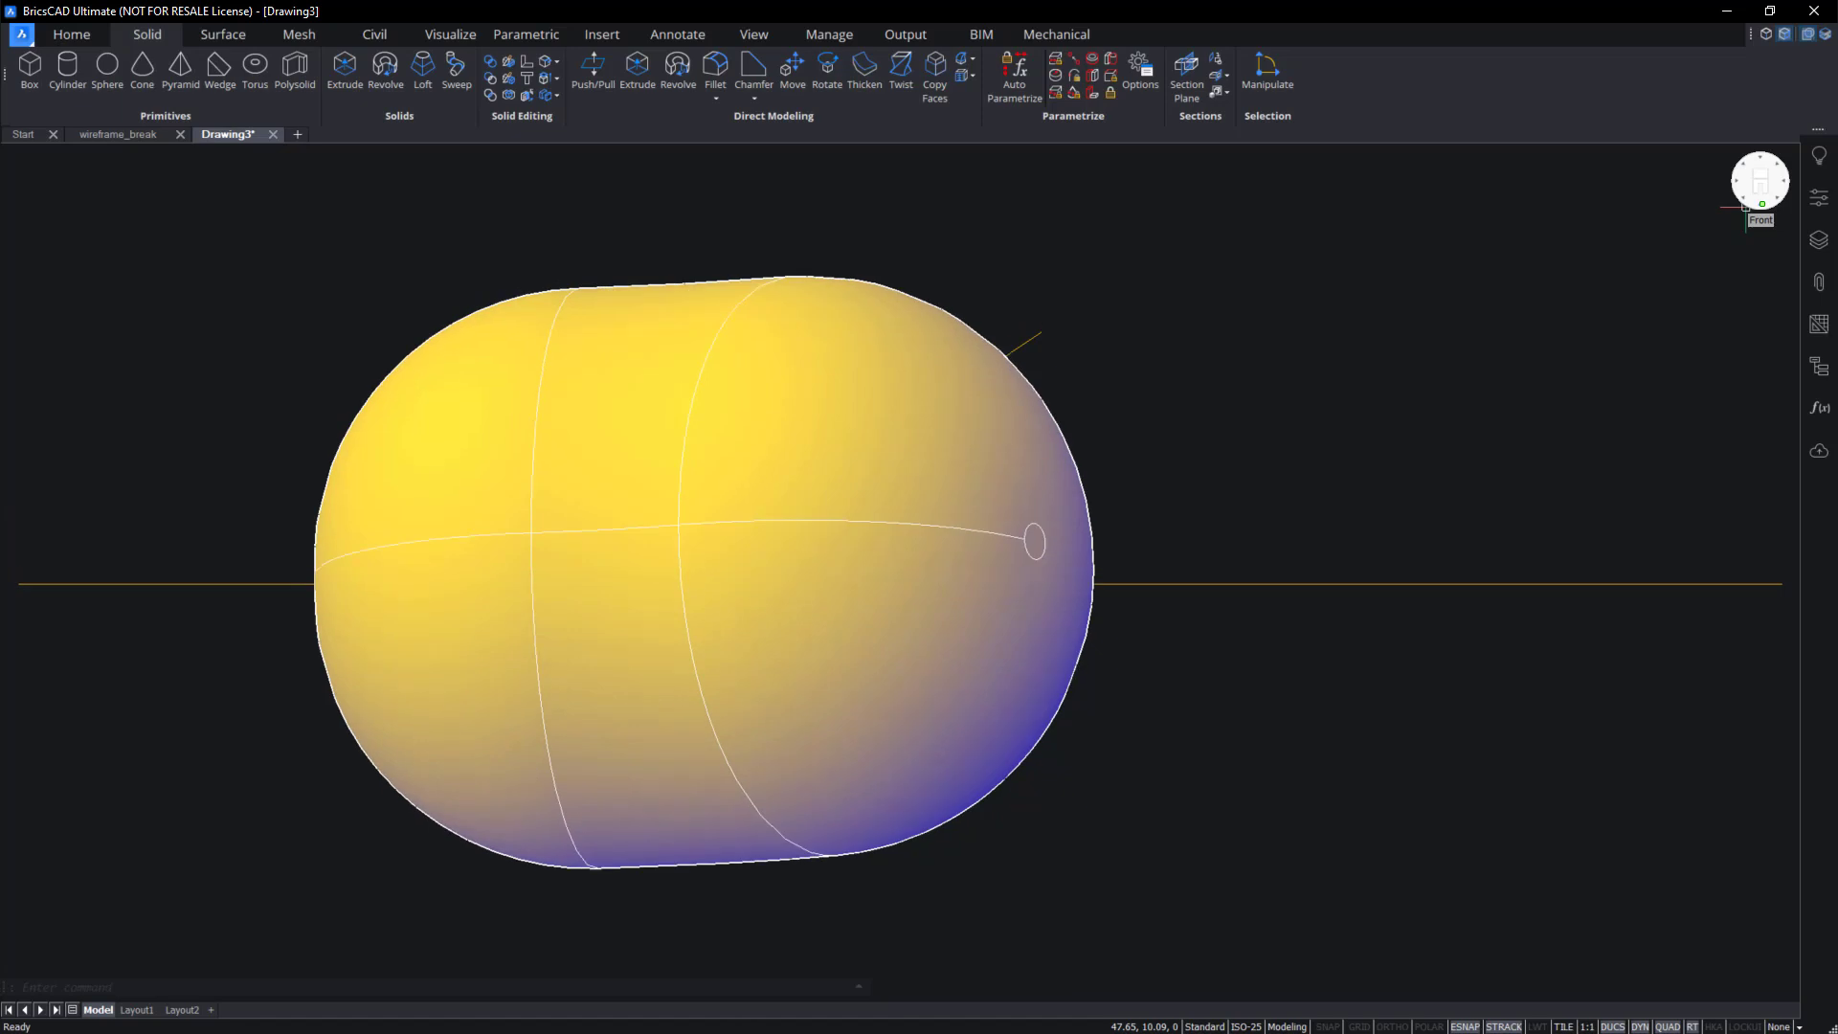
scroll(1135, 246, "down", 6)
middle_click_drag(1138, 360, 1020, 606)
type("s")
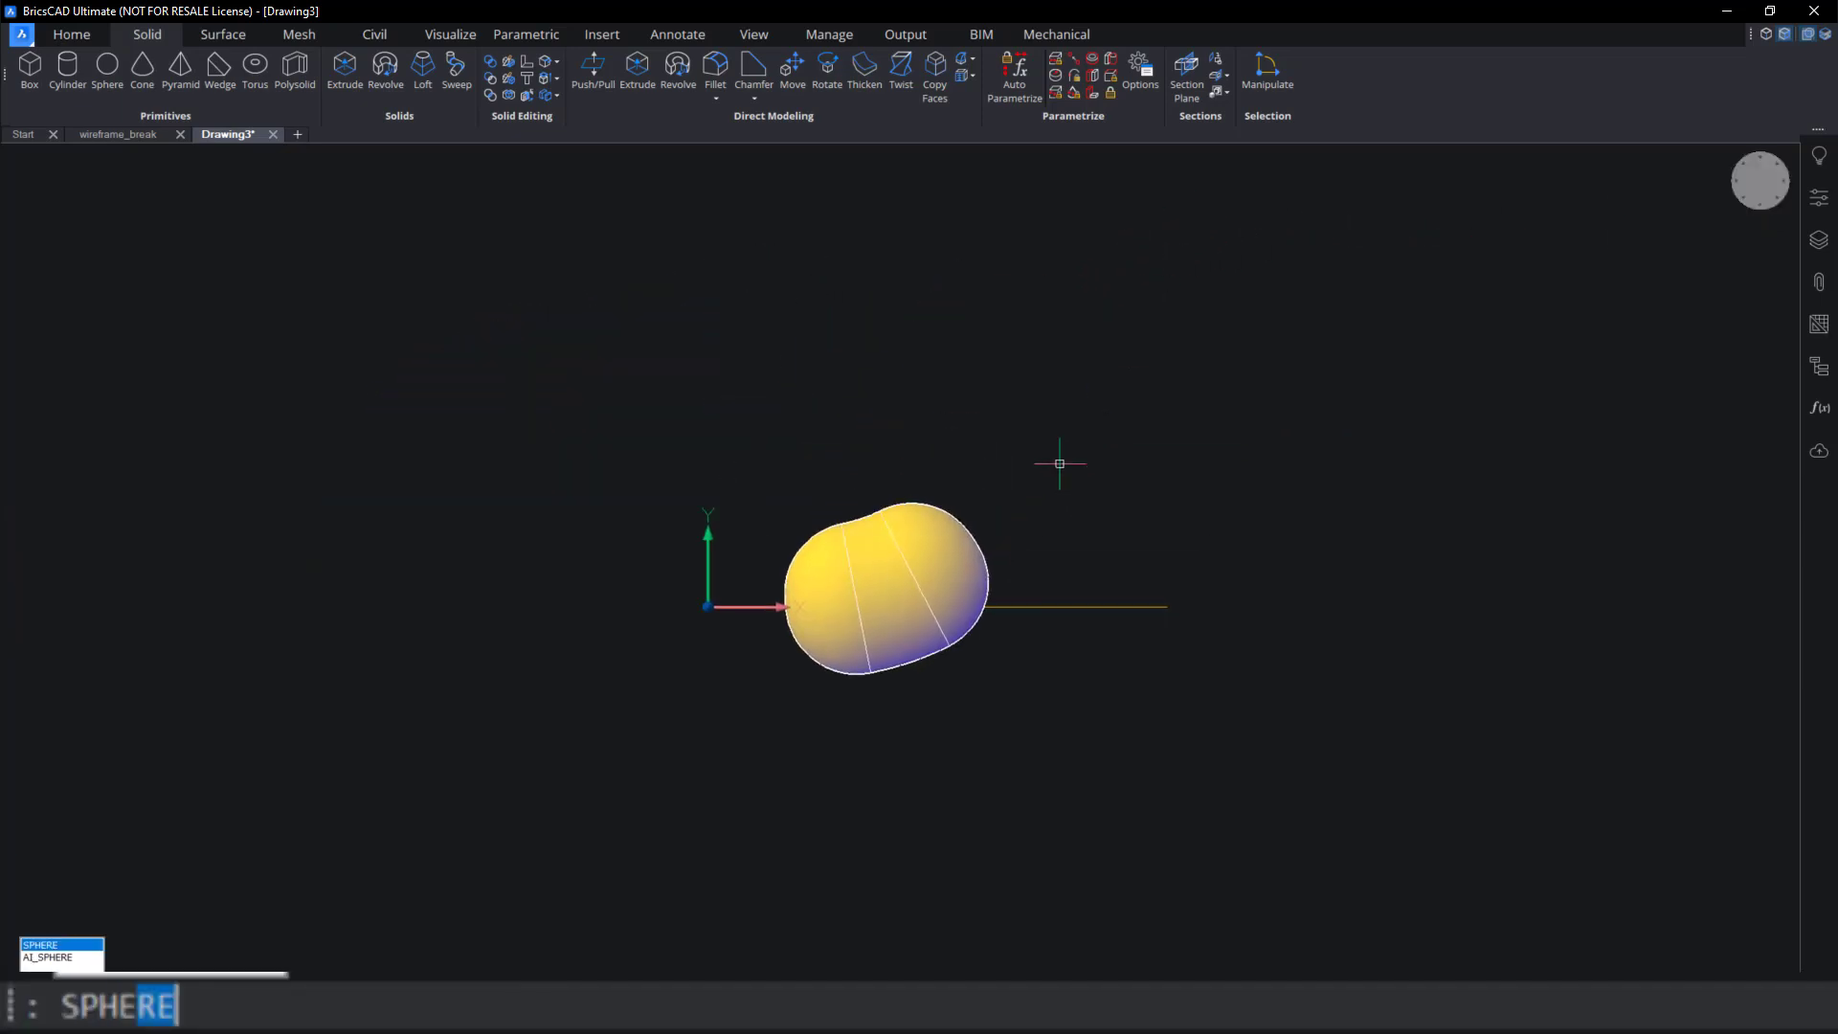
type("phe")
key("Return")
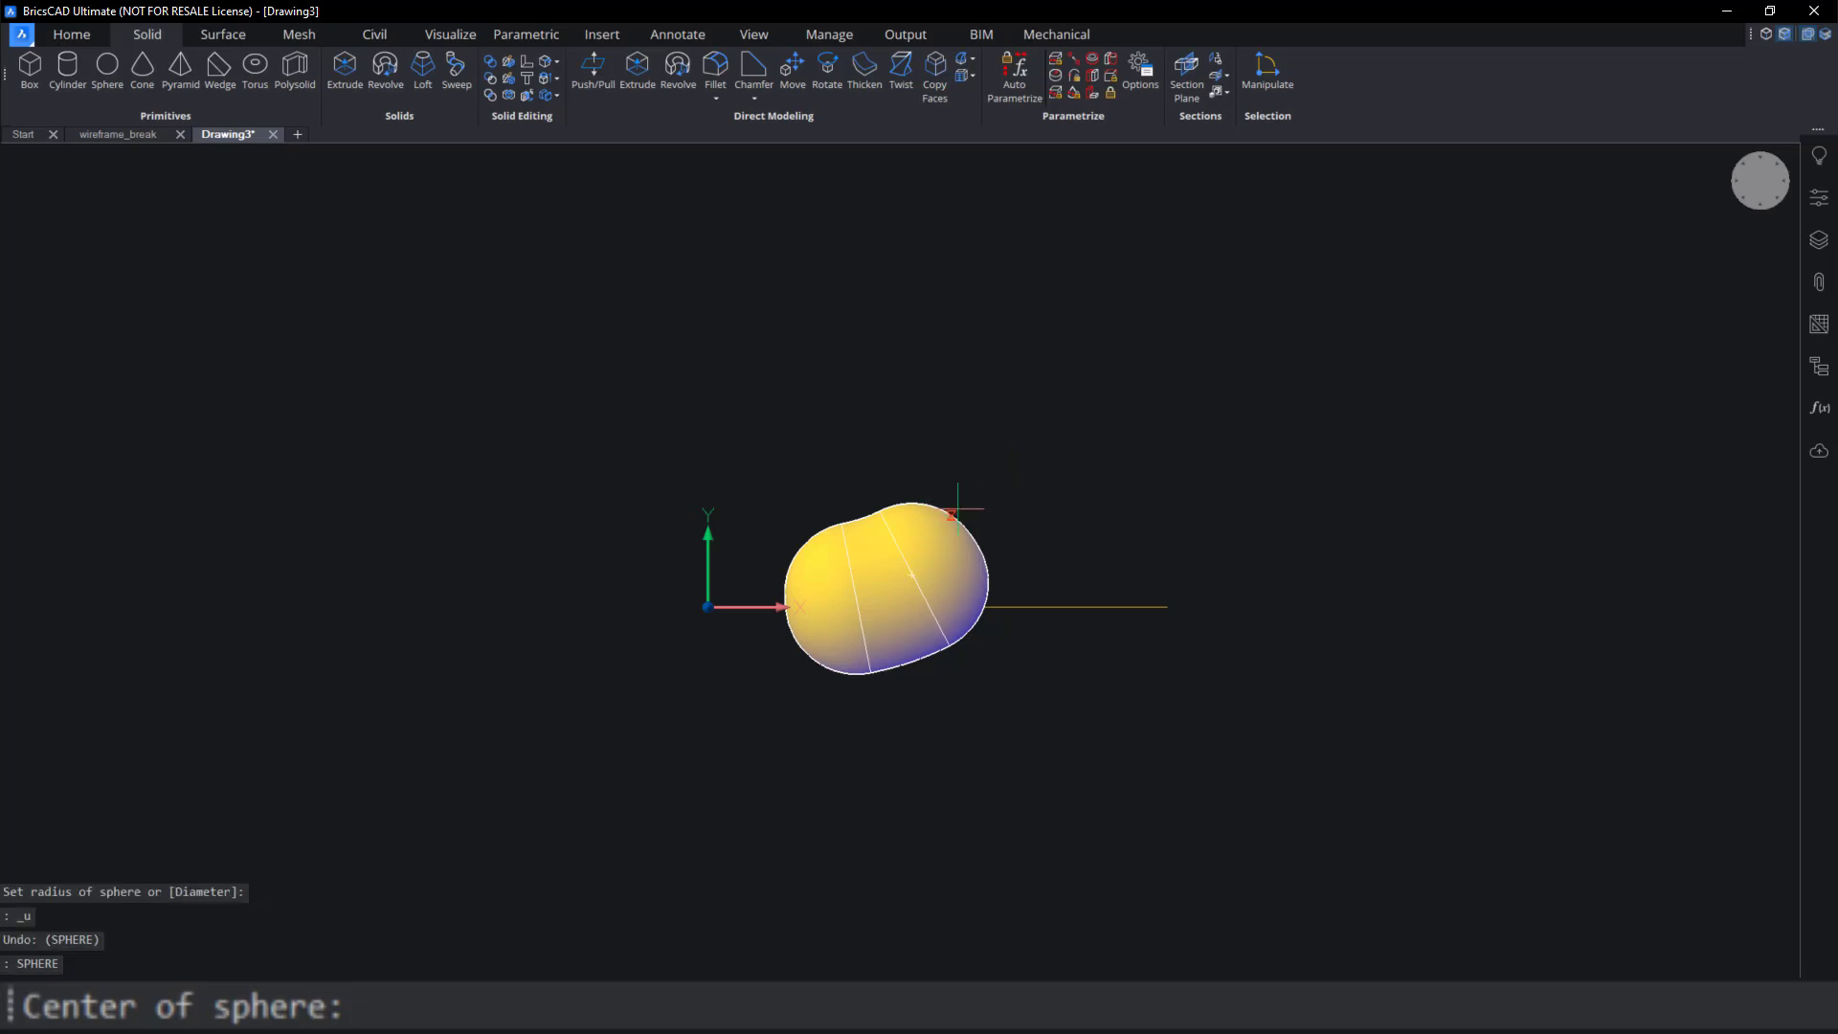
left_click(935, 507)
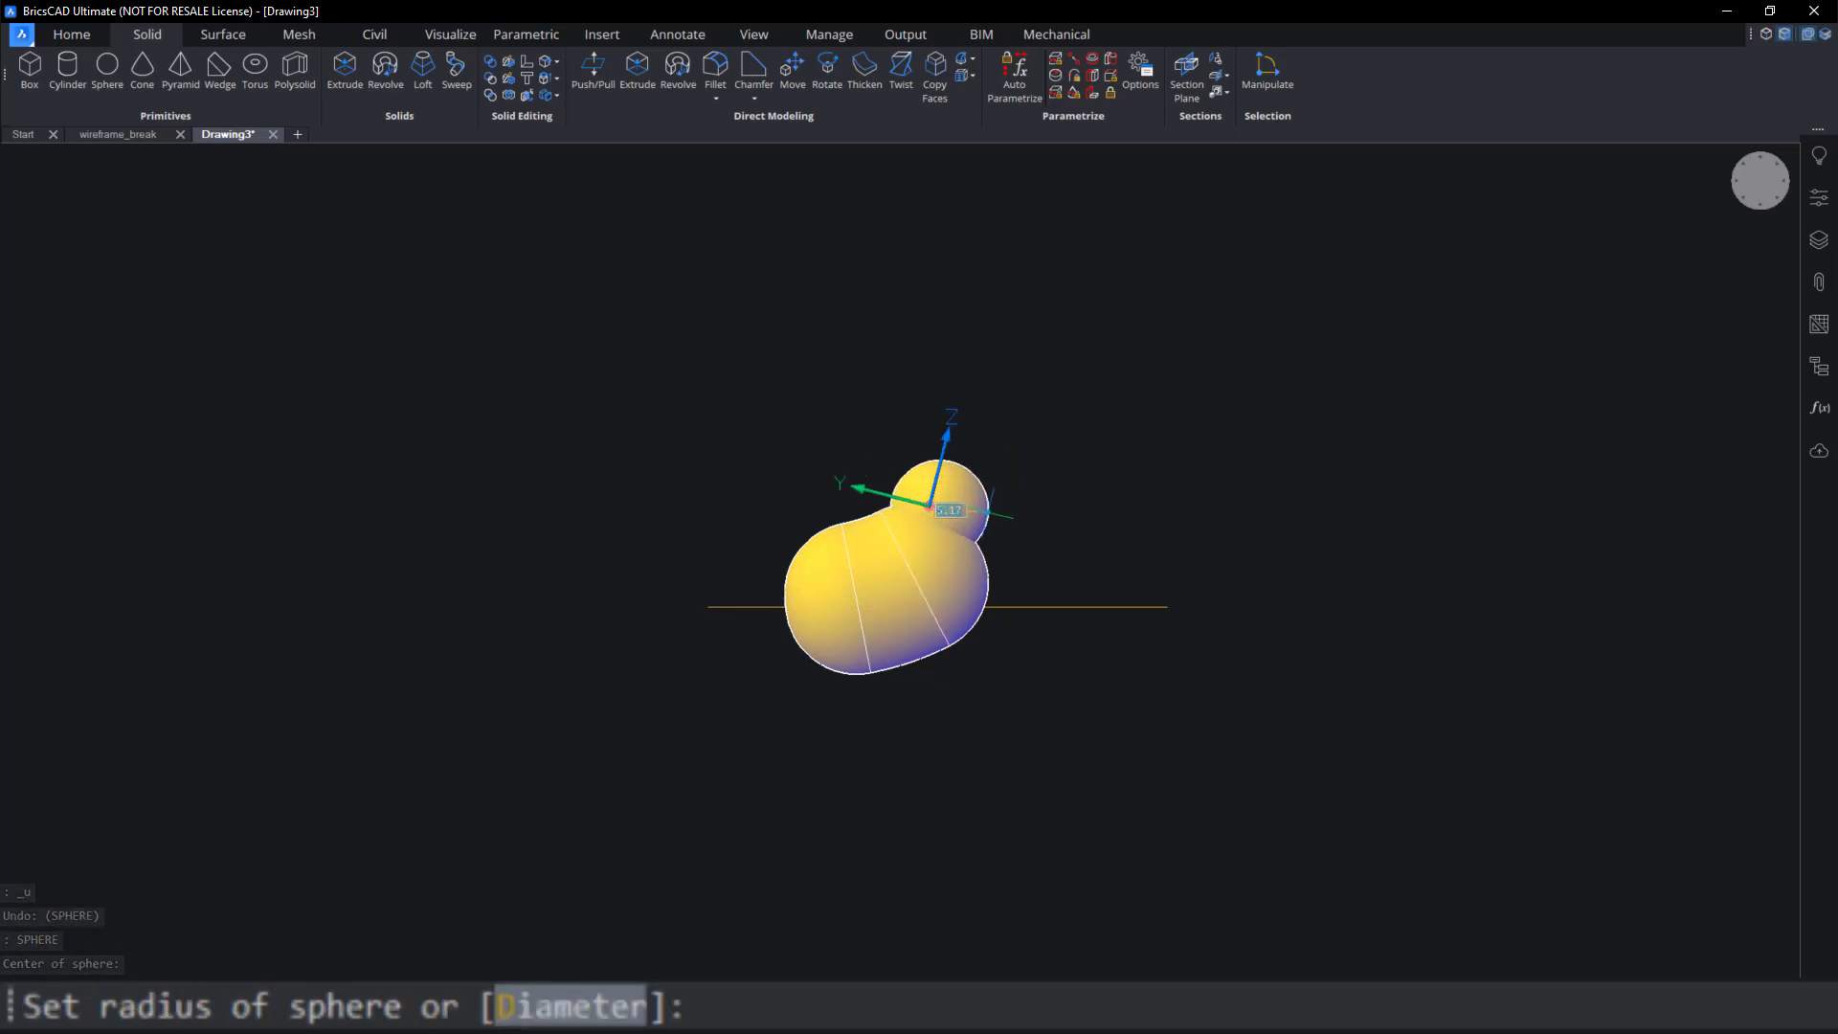
left_click(987, 512)
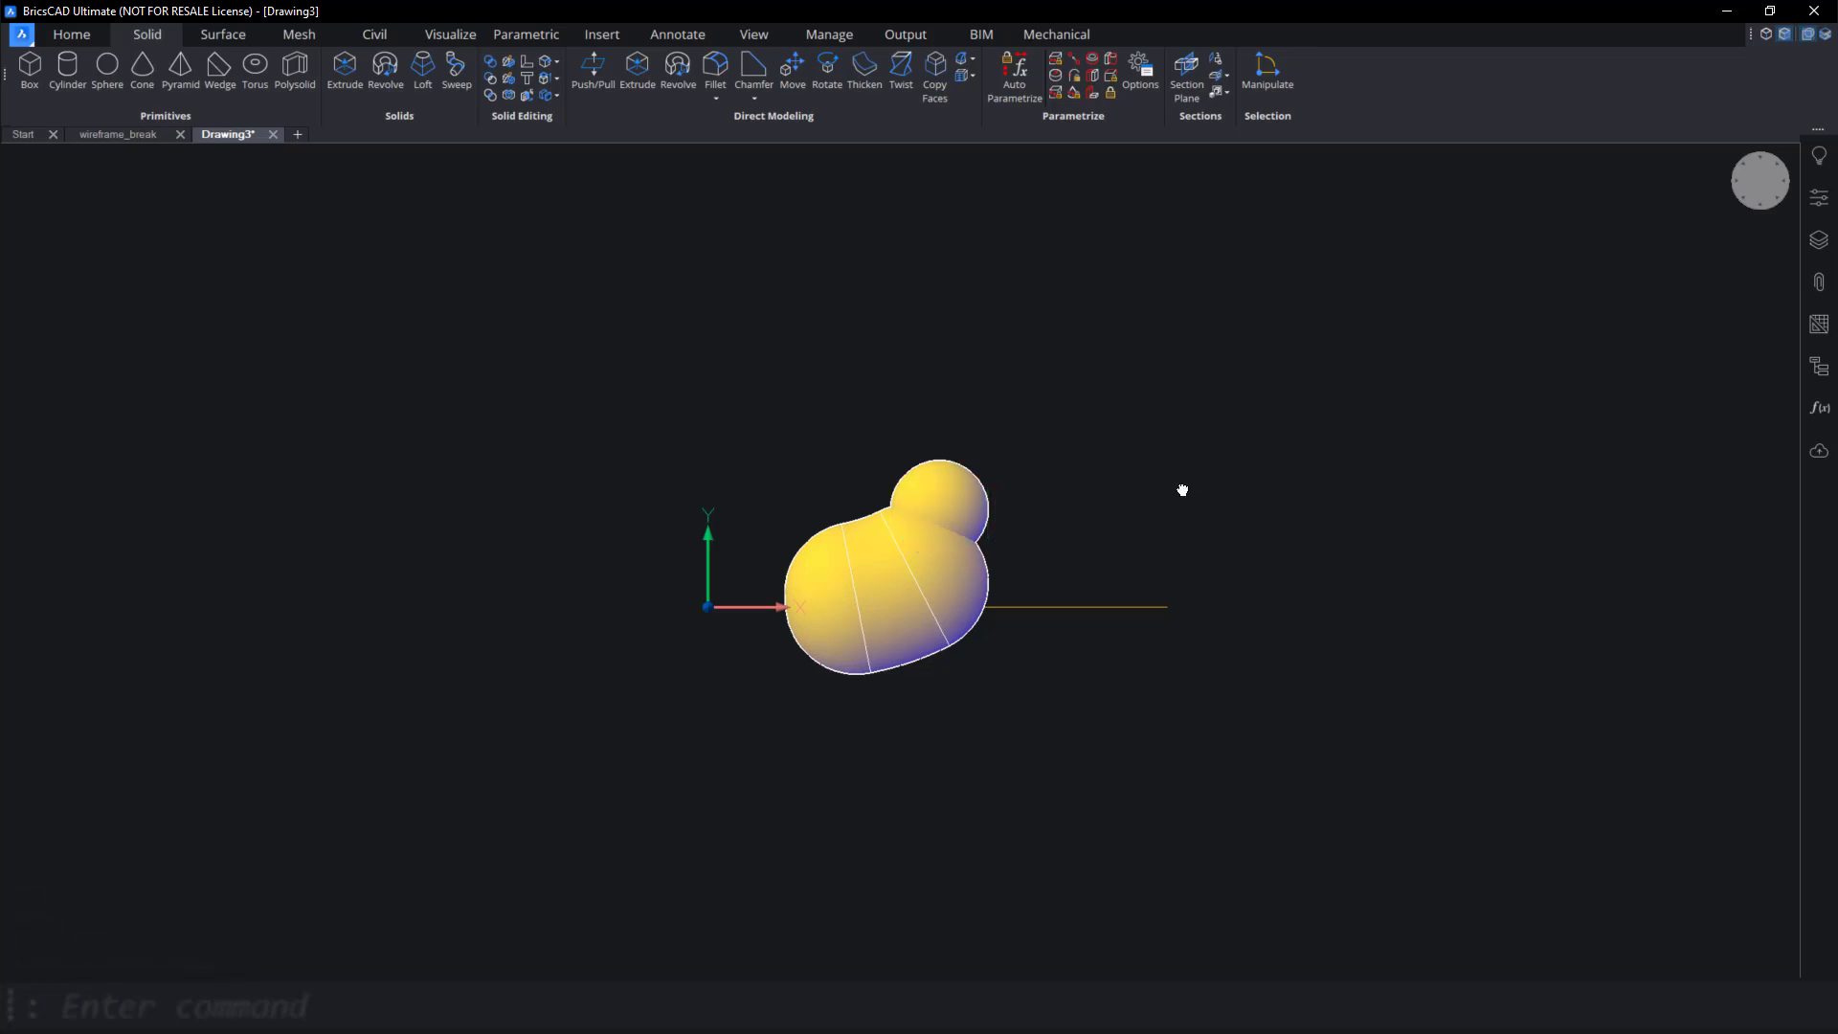
Draw a closed teardrop-shaped spline in the empty space beside the body and convert it into a region.
type("s")
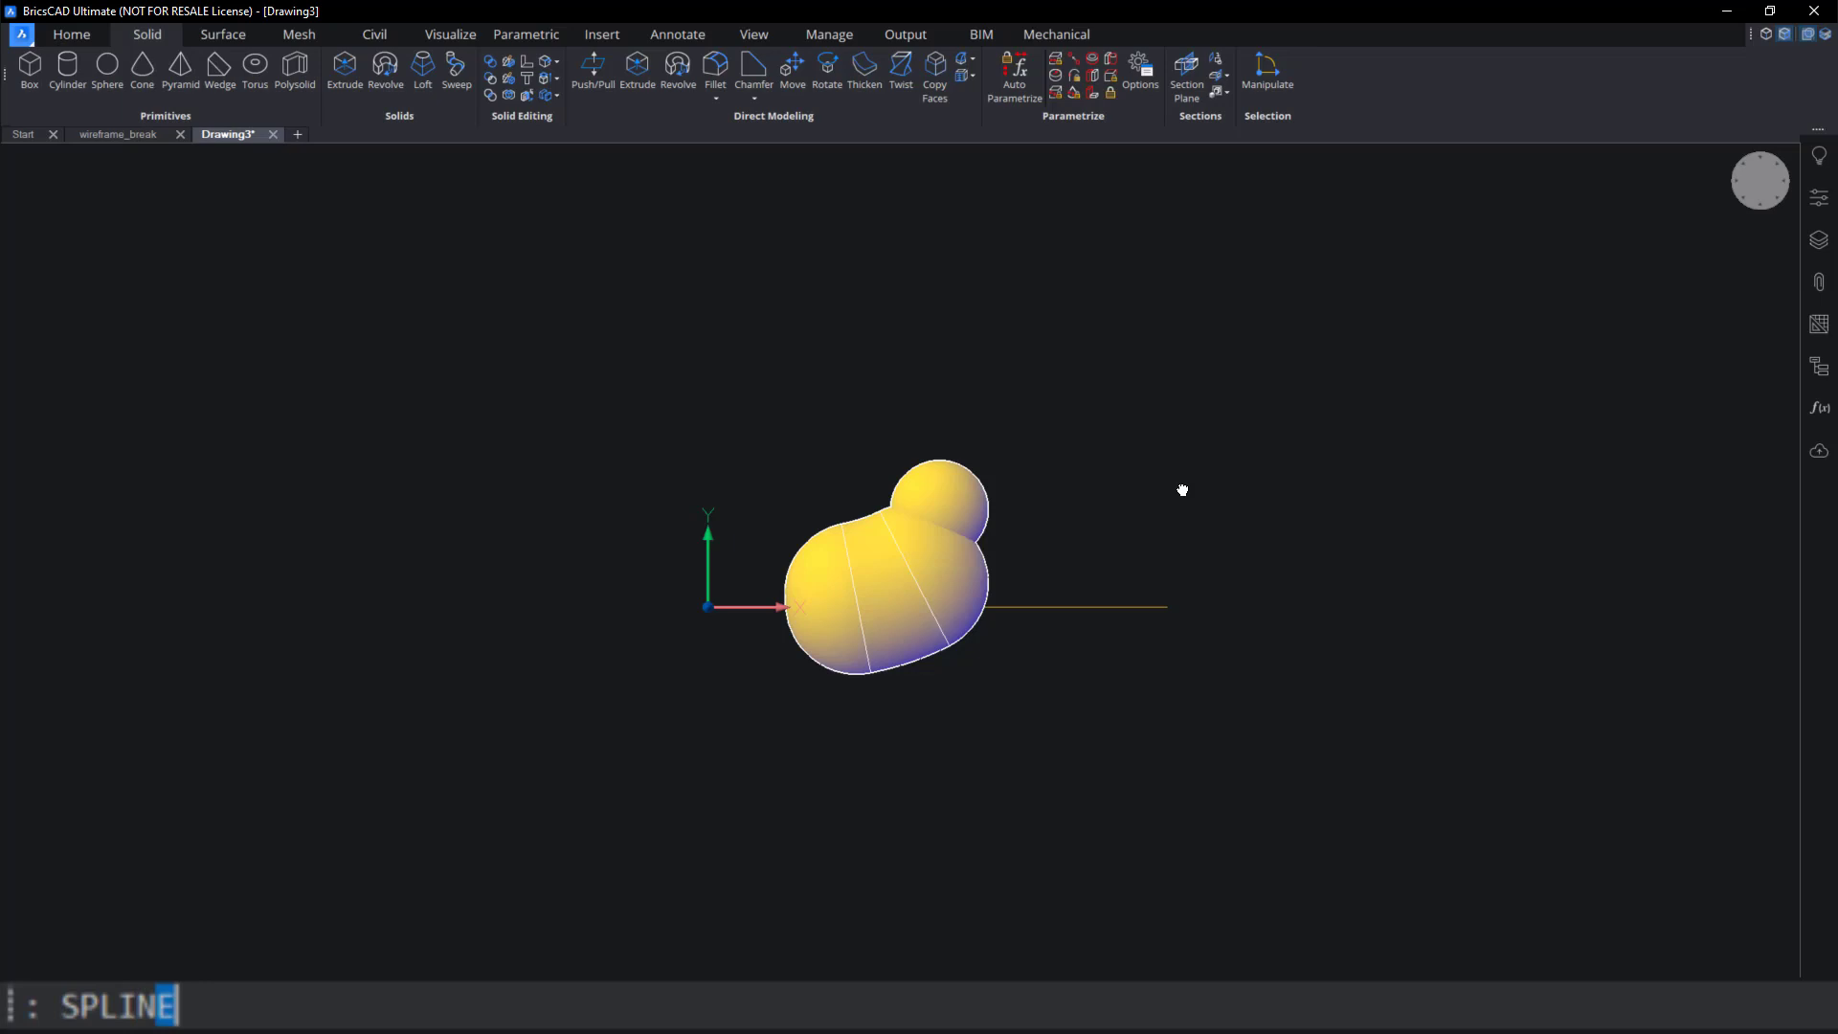
type("plin")
key("Return")
scroll(1148, 542, "up", 3)
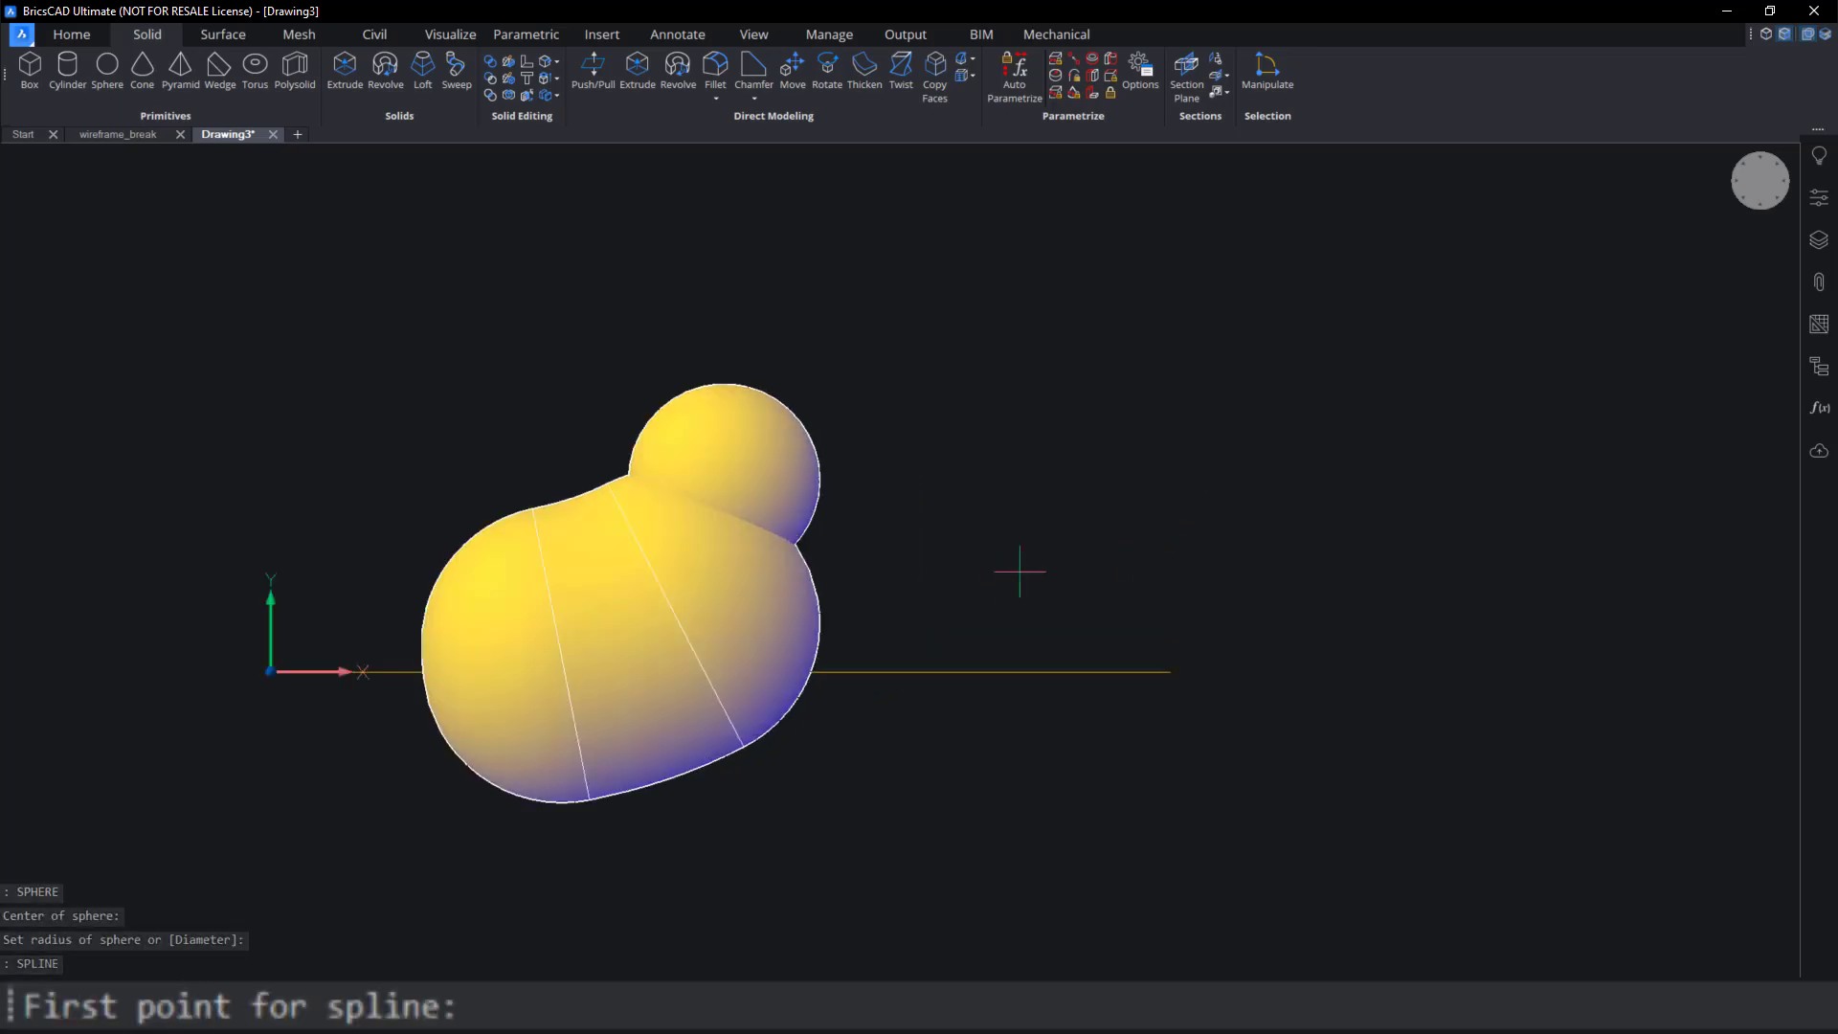
left_click(1201, 496)
left_click(1195, 571)
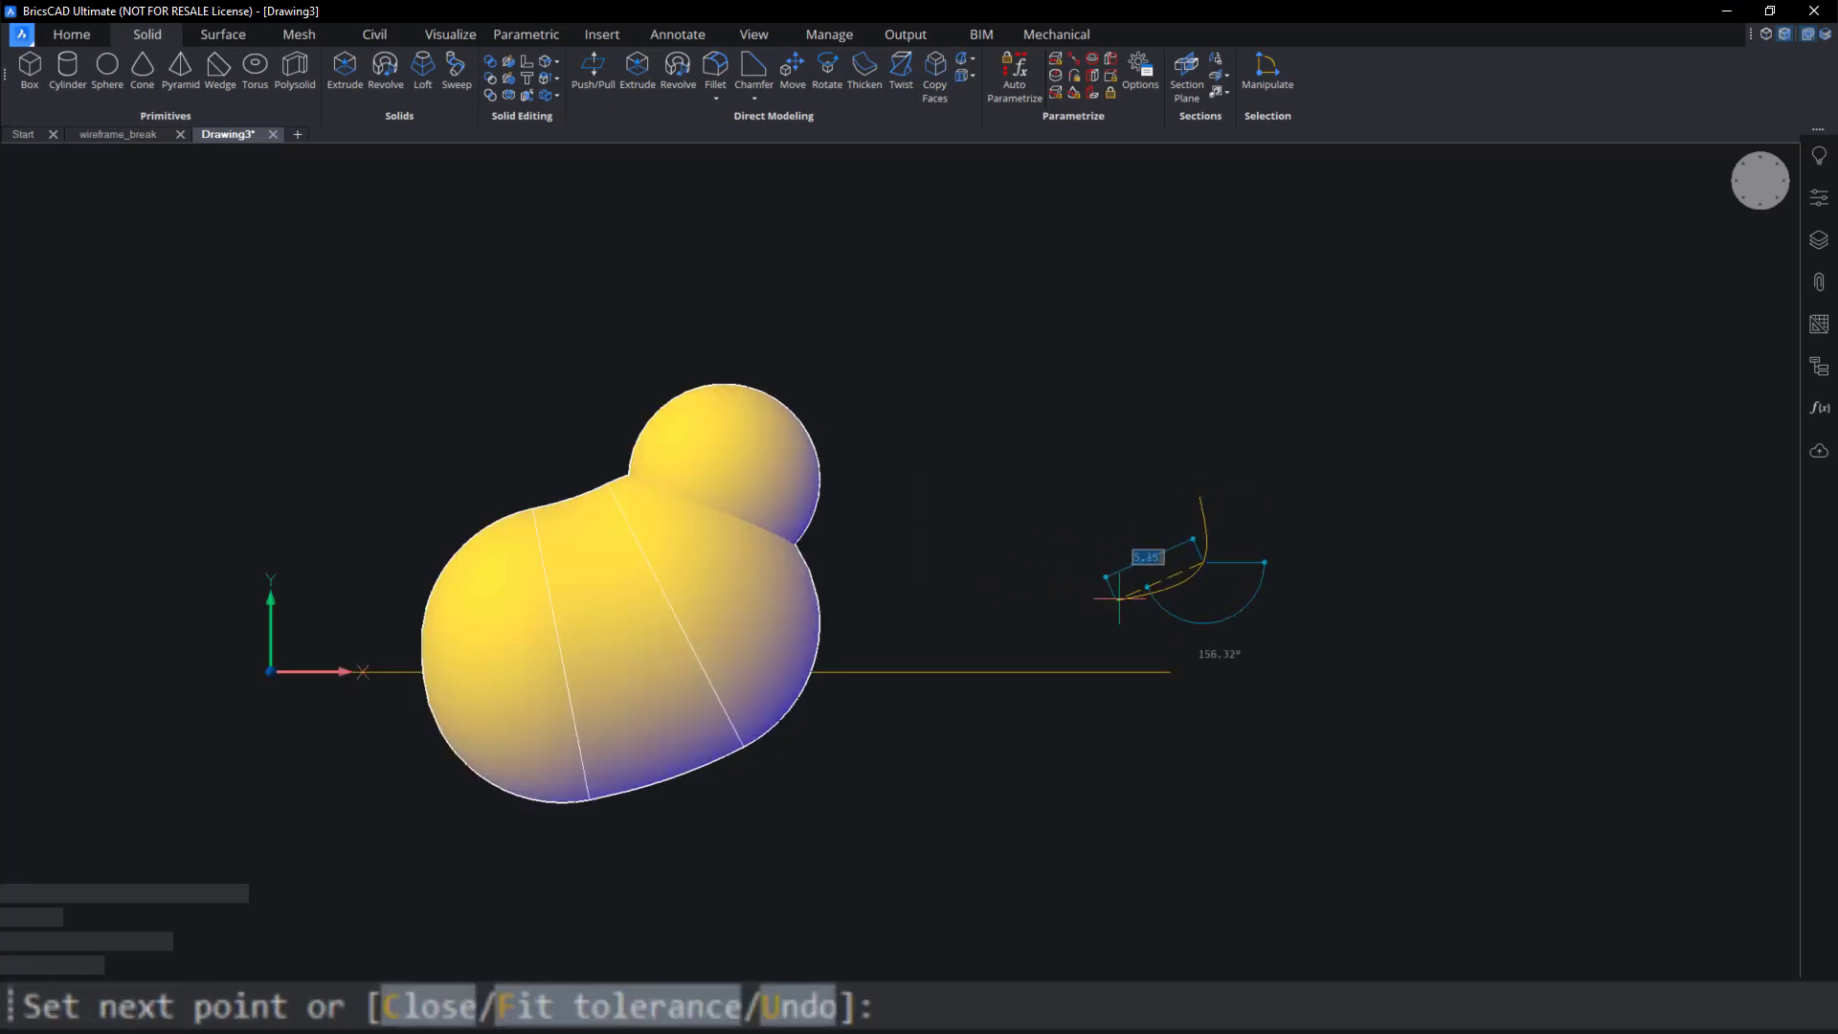
left_click(1041, 591)
left_click(1091, 484)
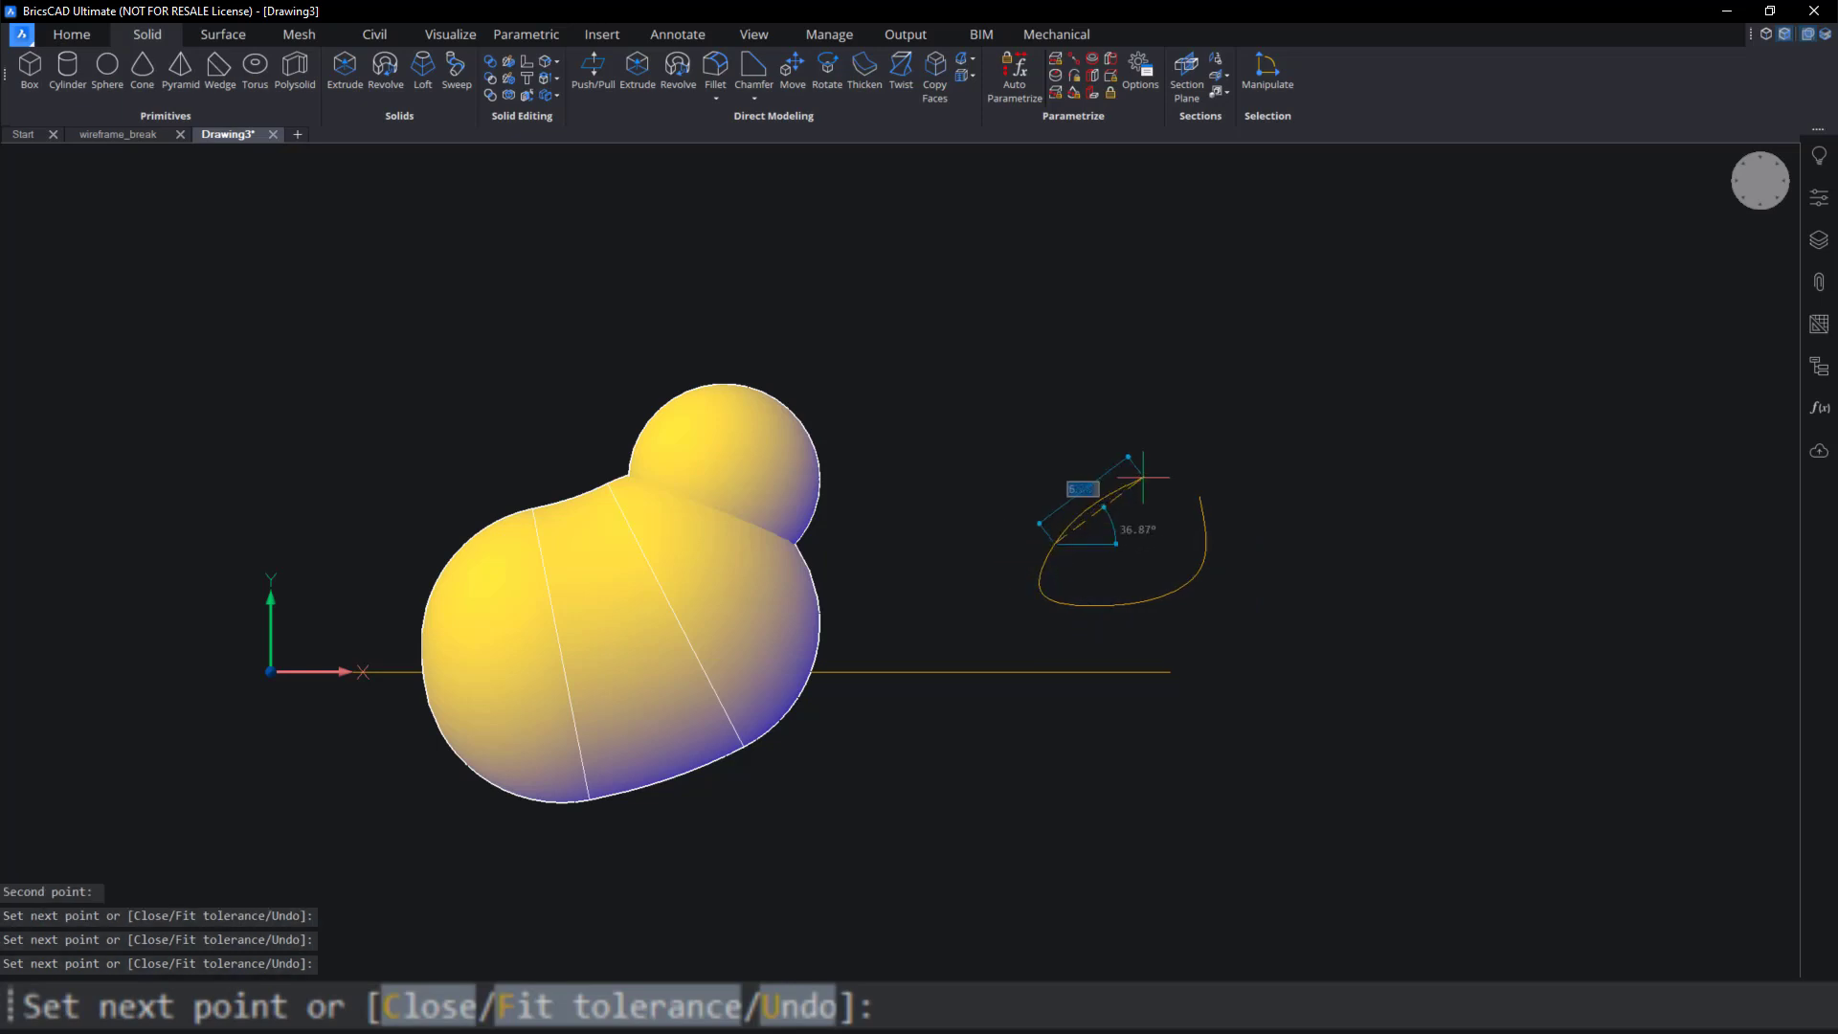
left_click(1178, 493)
type("c")
key("Return")
key("Return")
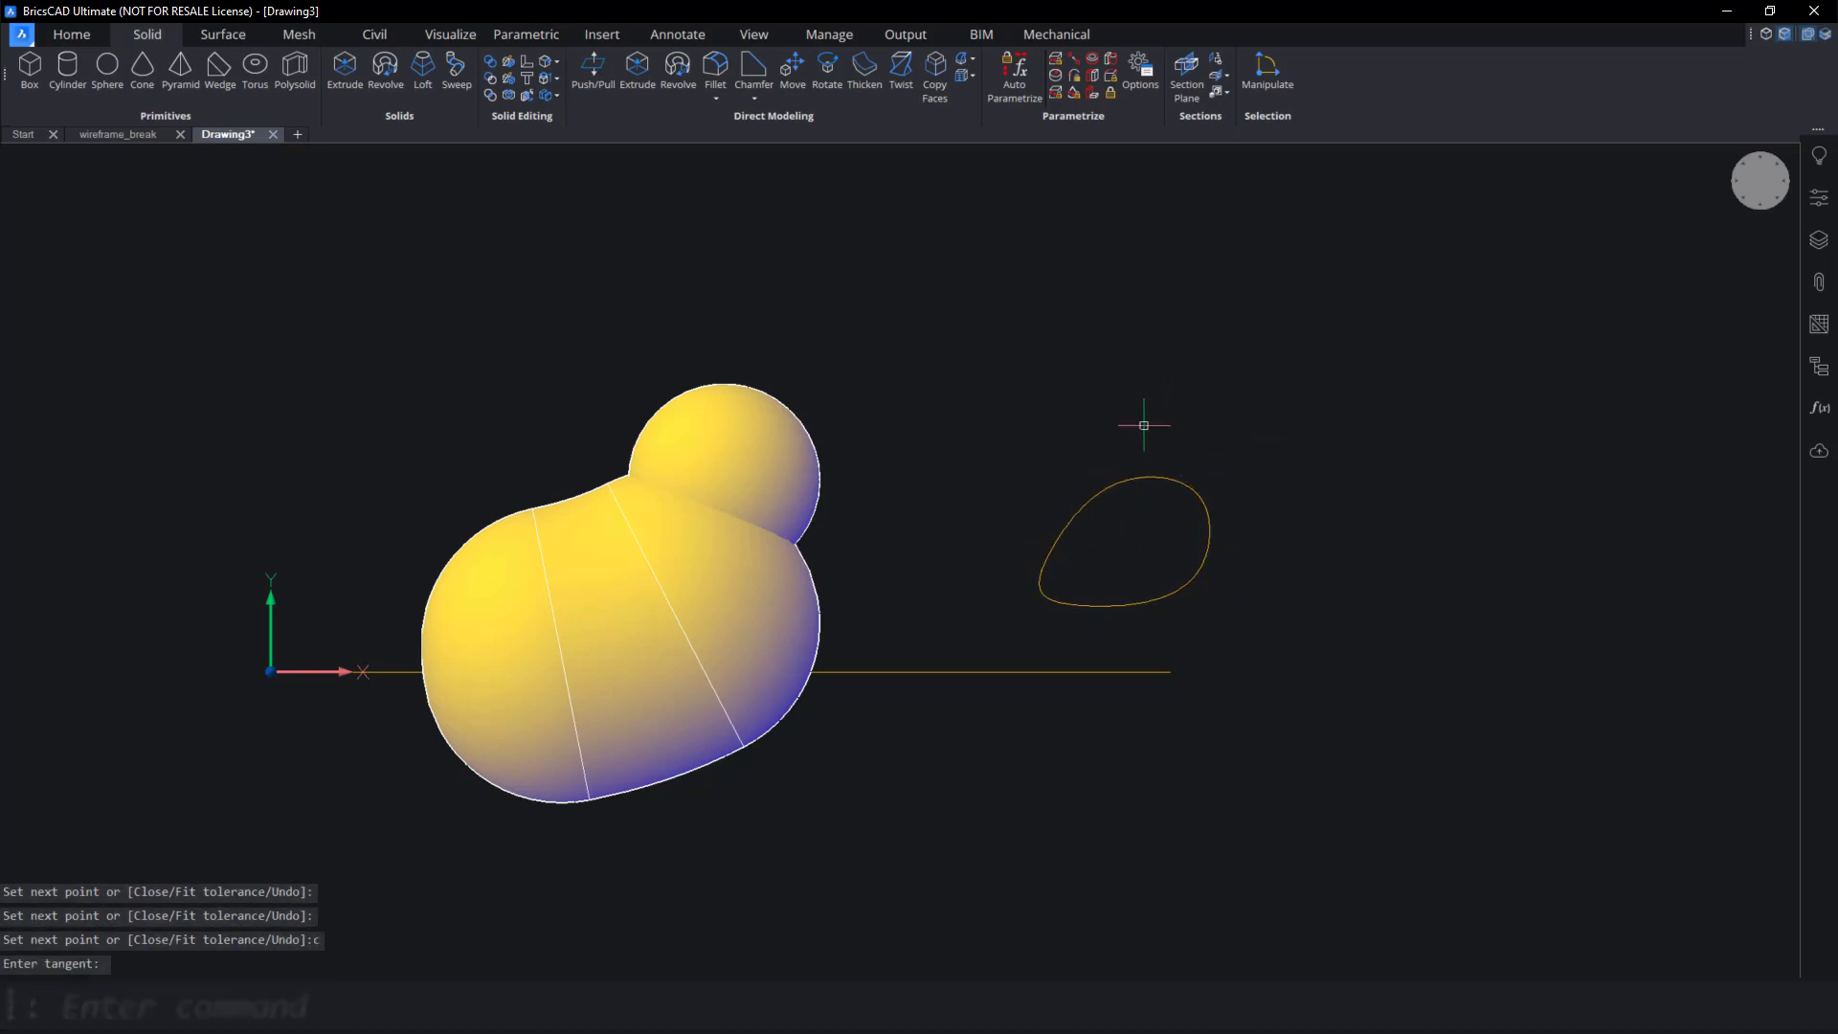
type("regi")
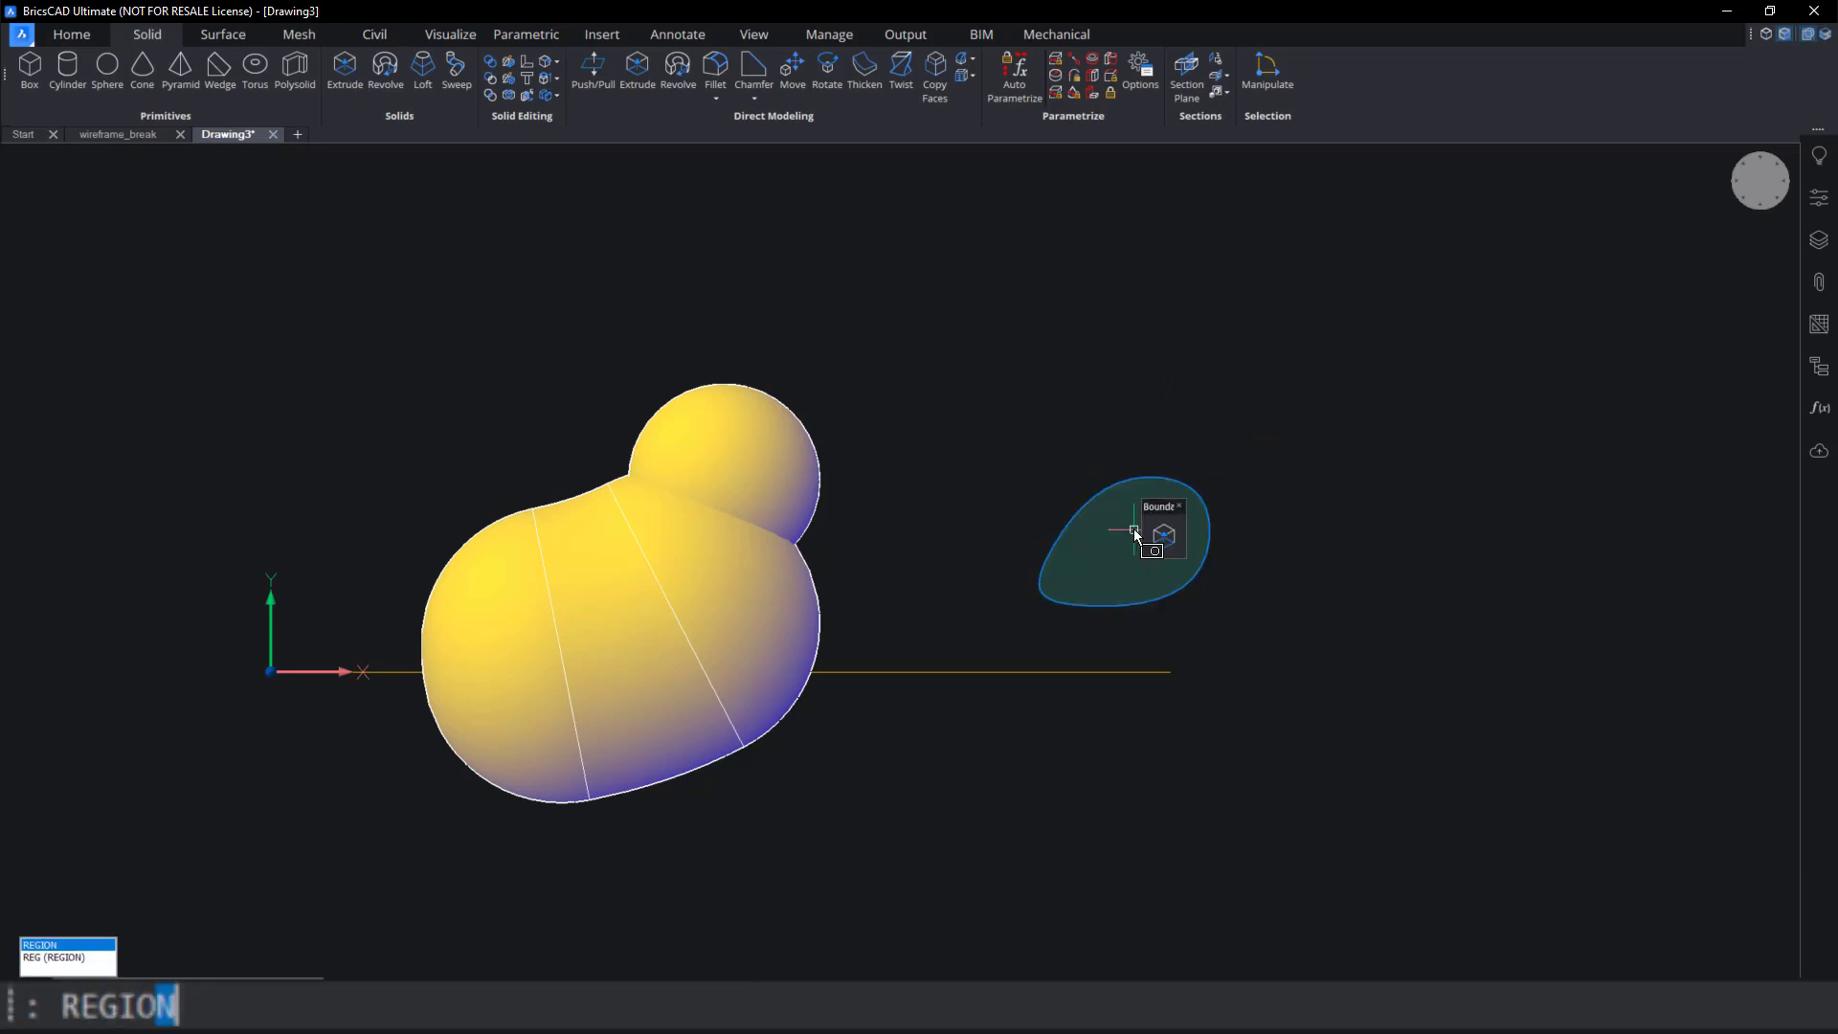
key("Return")
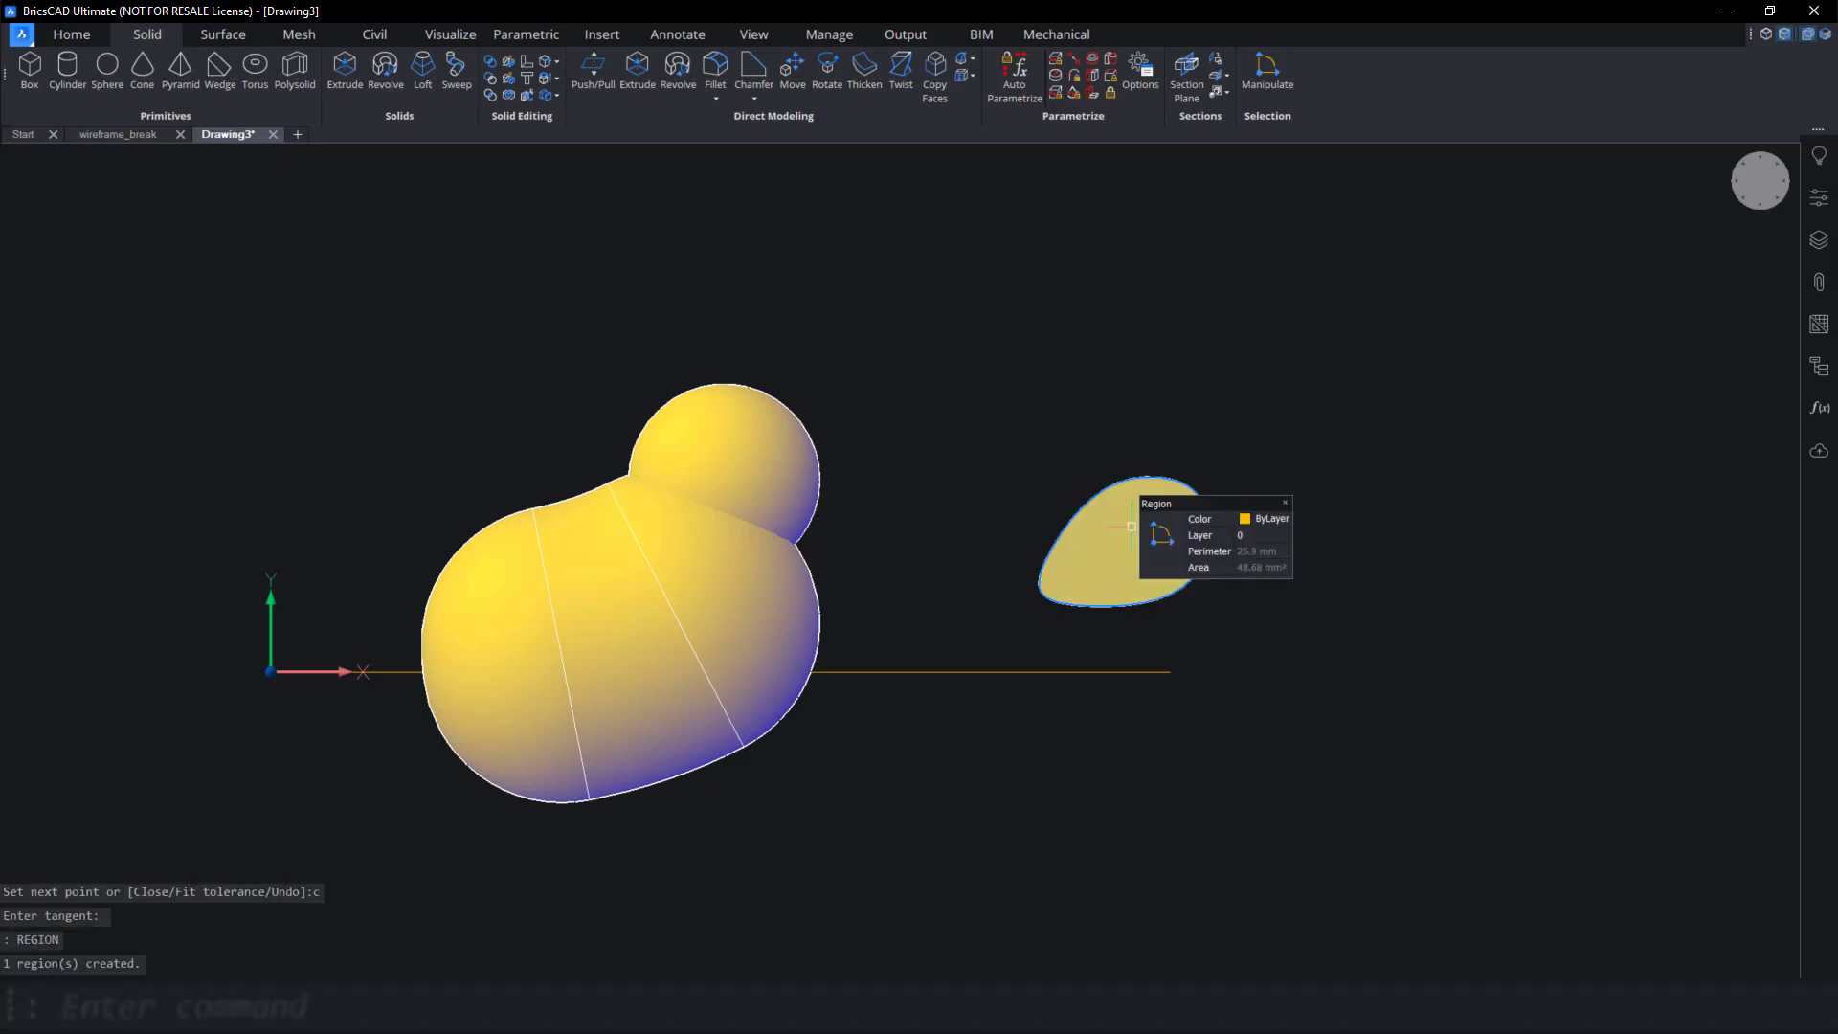
Copy the teardrop region in place with a displacement of @0,0,0.
type("copy")
key("Return")
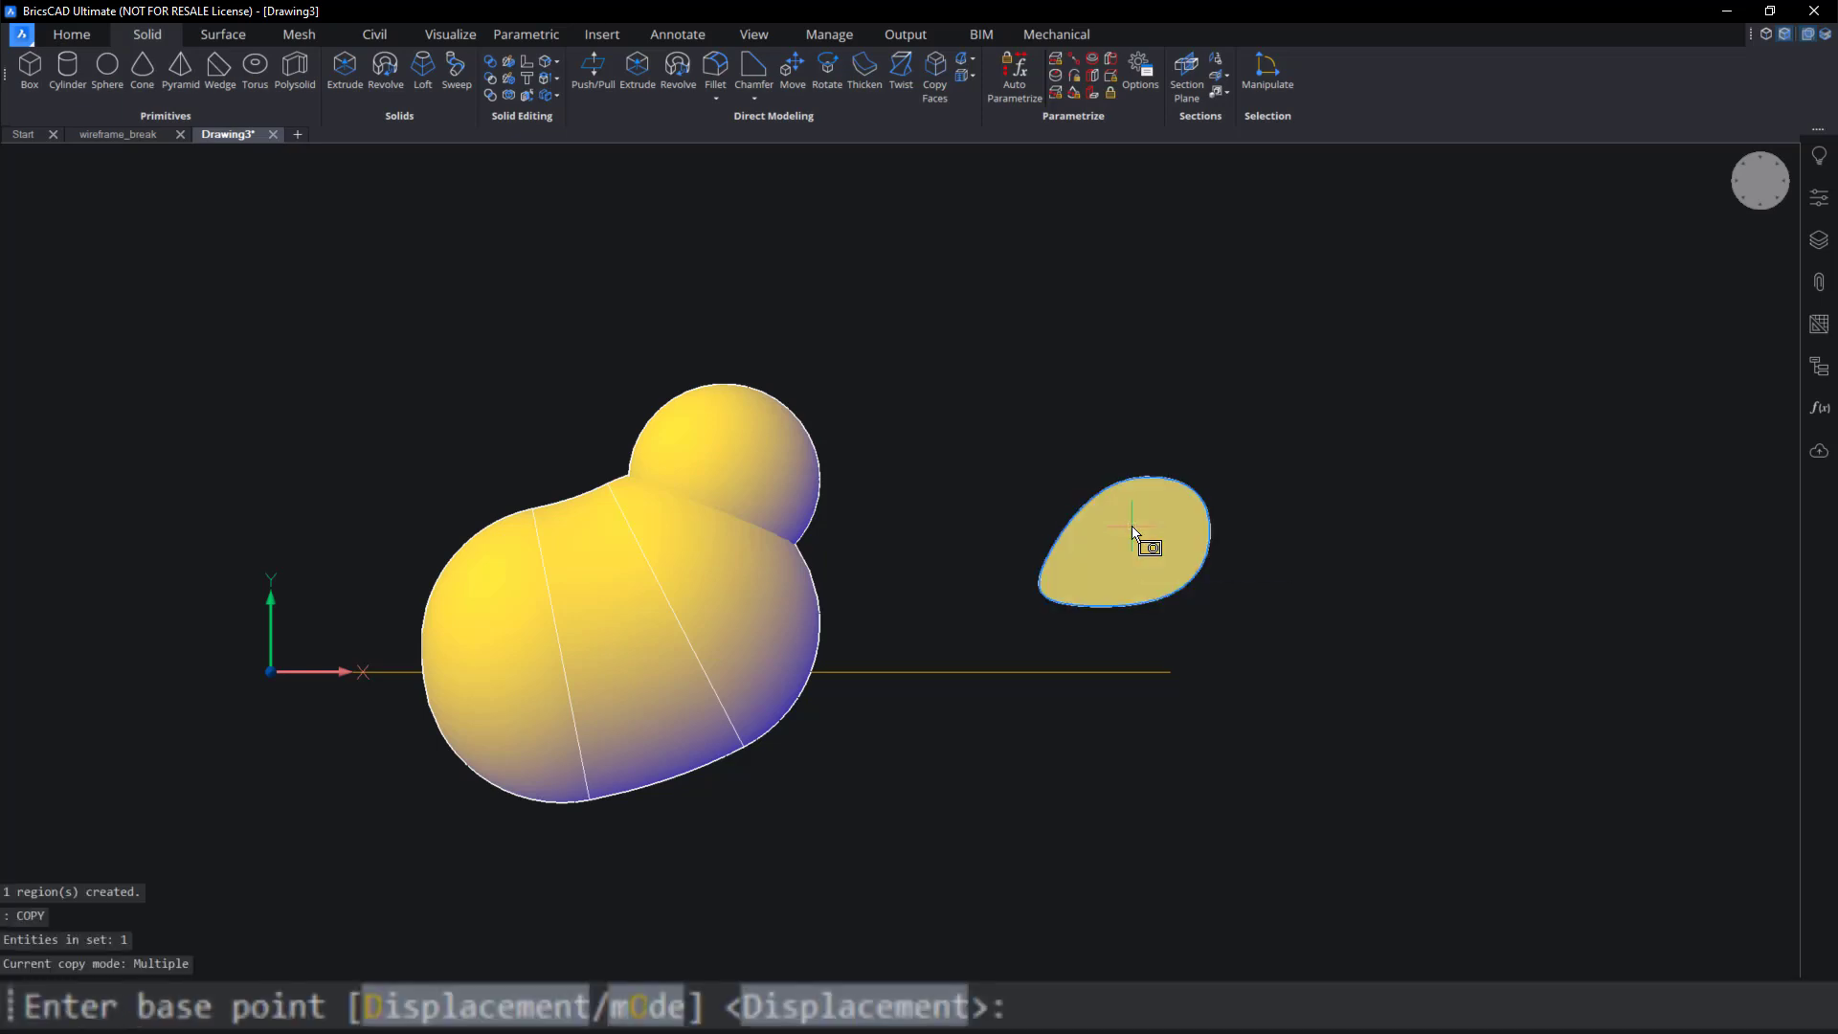
left_click(1056, 481)
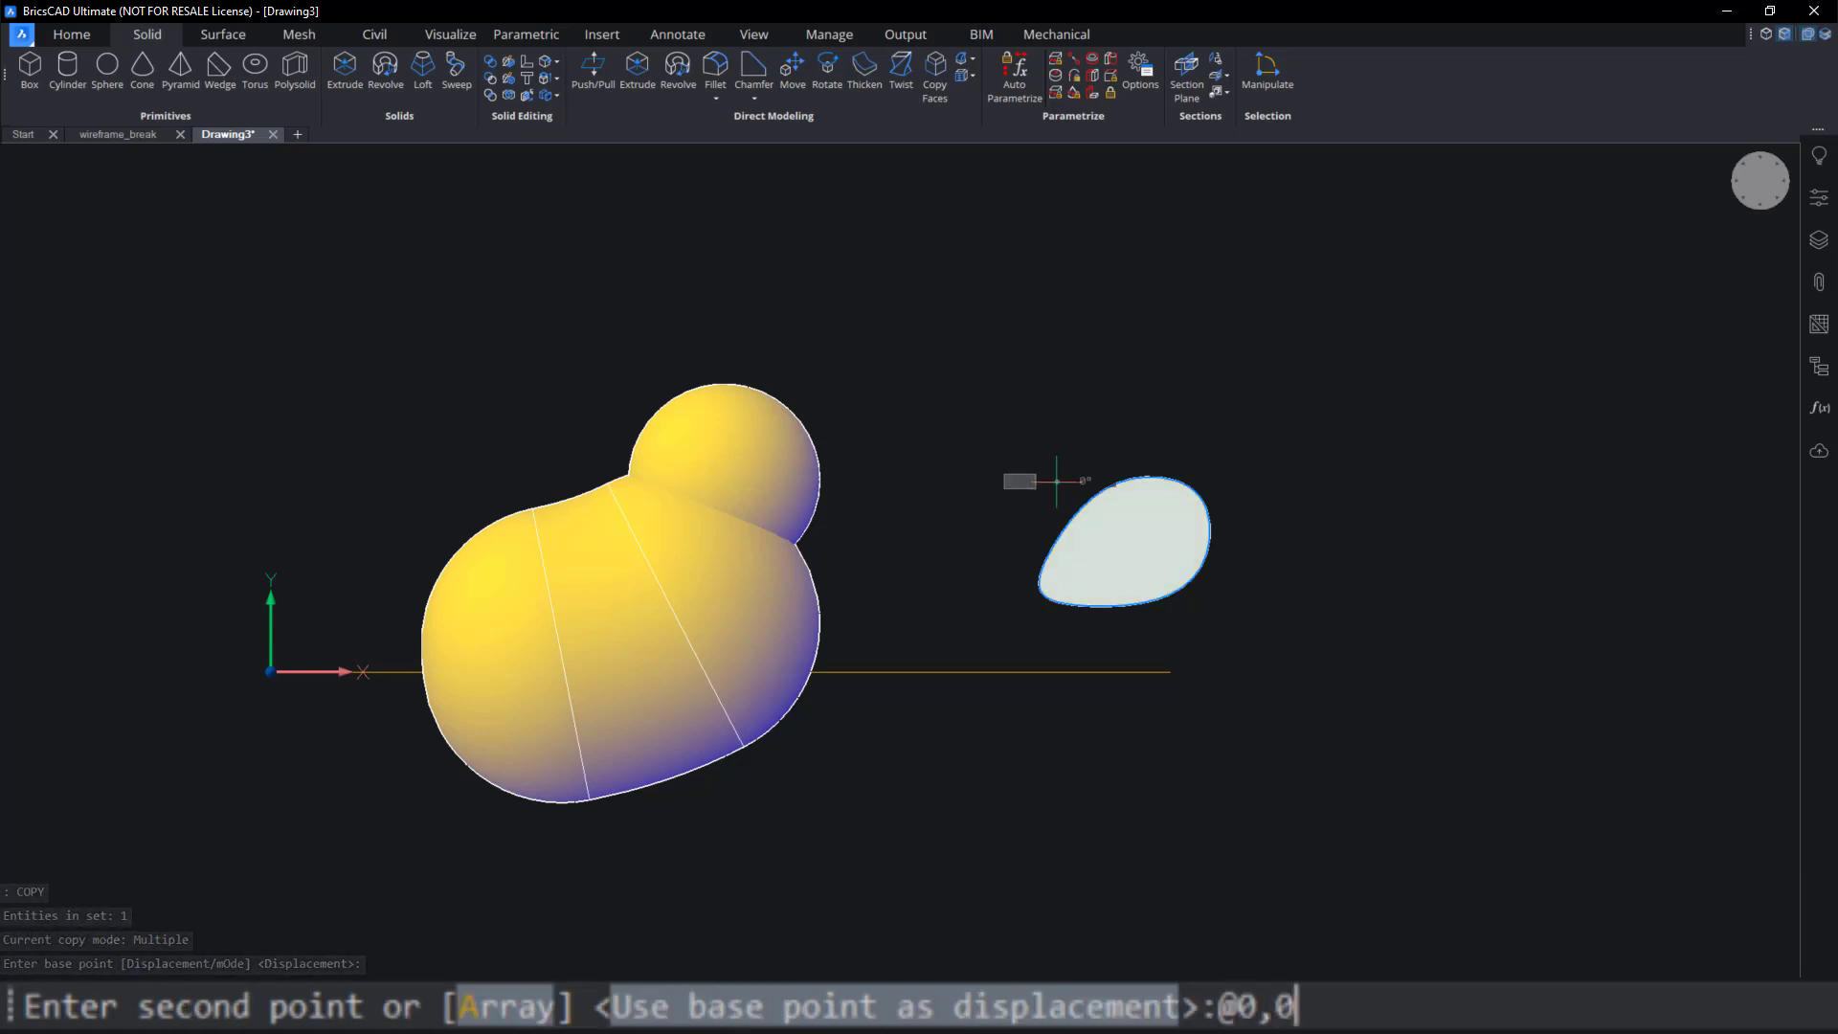
key("Return")
key("Return")
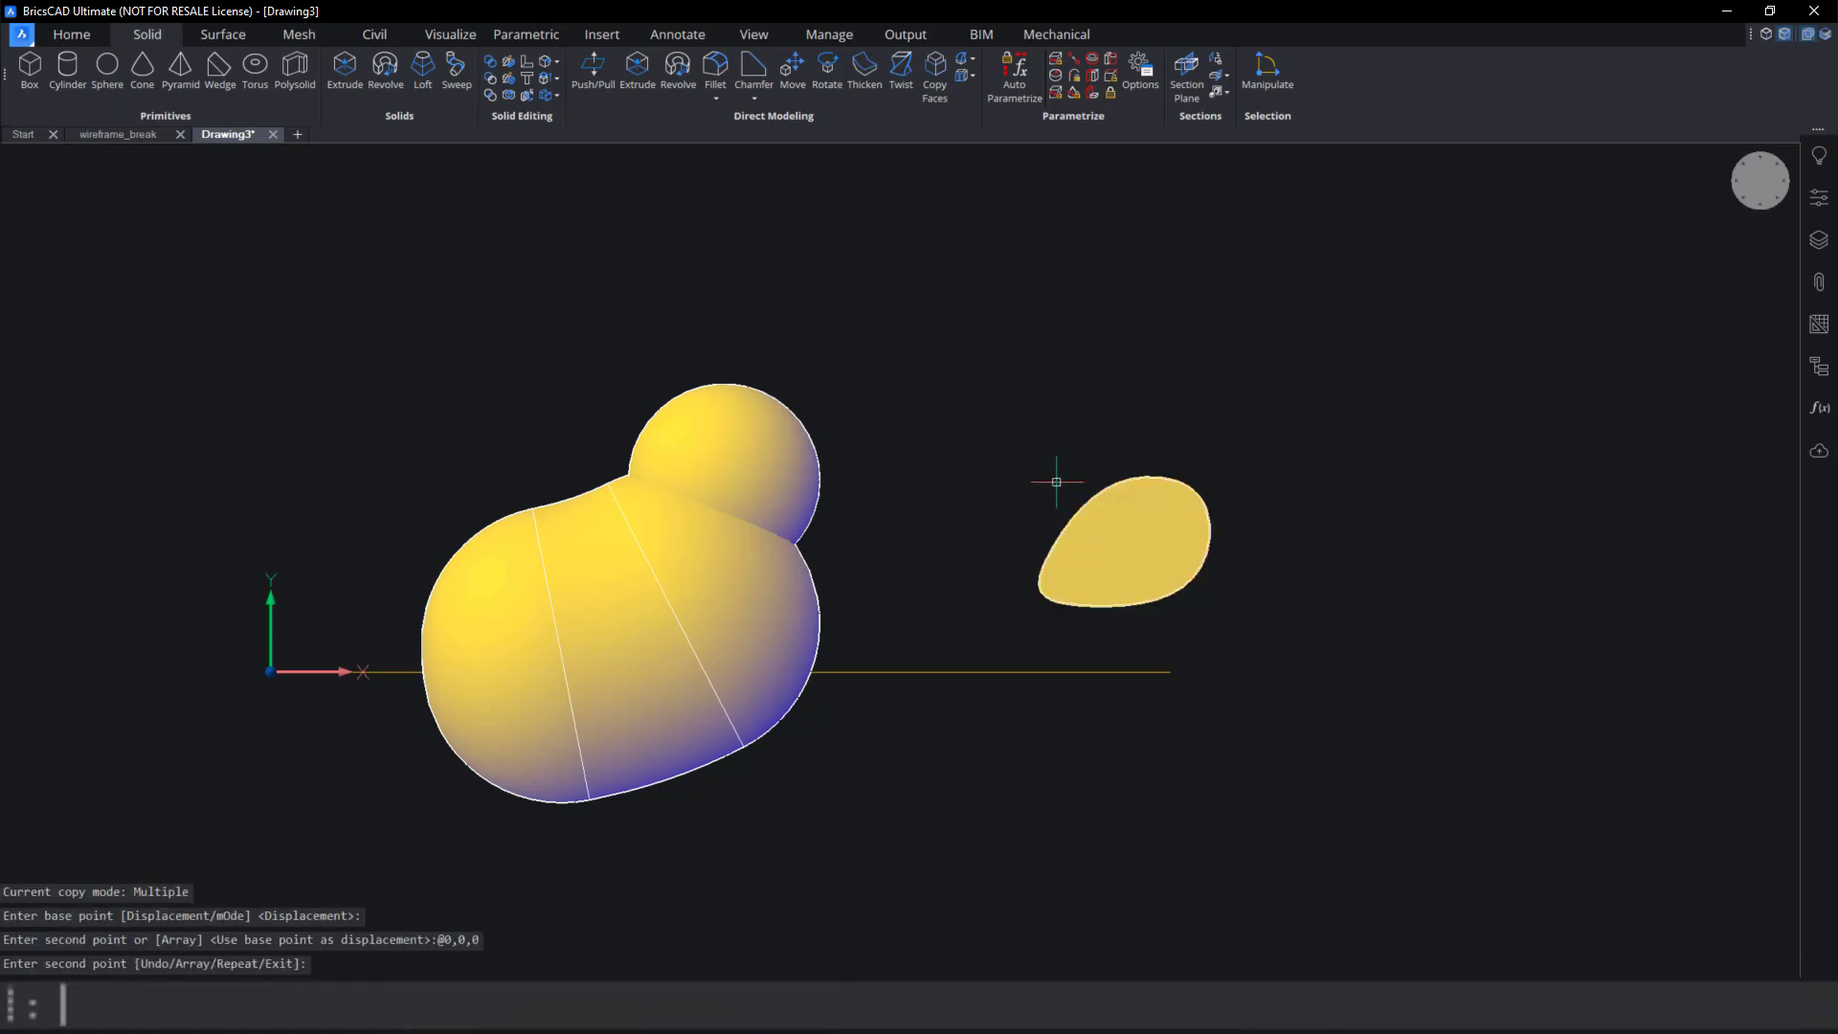
Deform one teardrop region into a dome by pulling its geometric center outward, perpendicular to the flat face.
mouse_move(1139, 561)
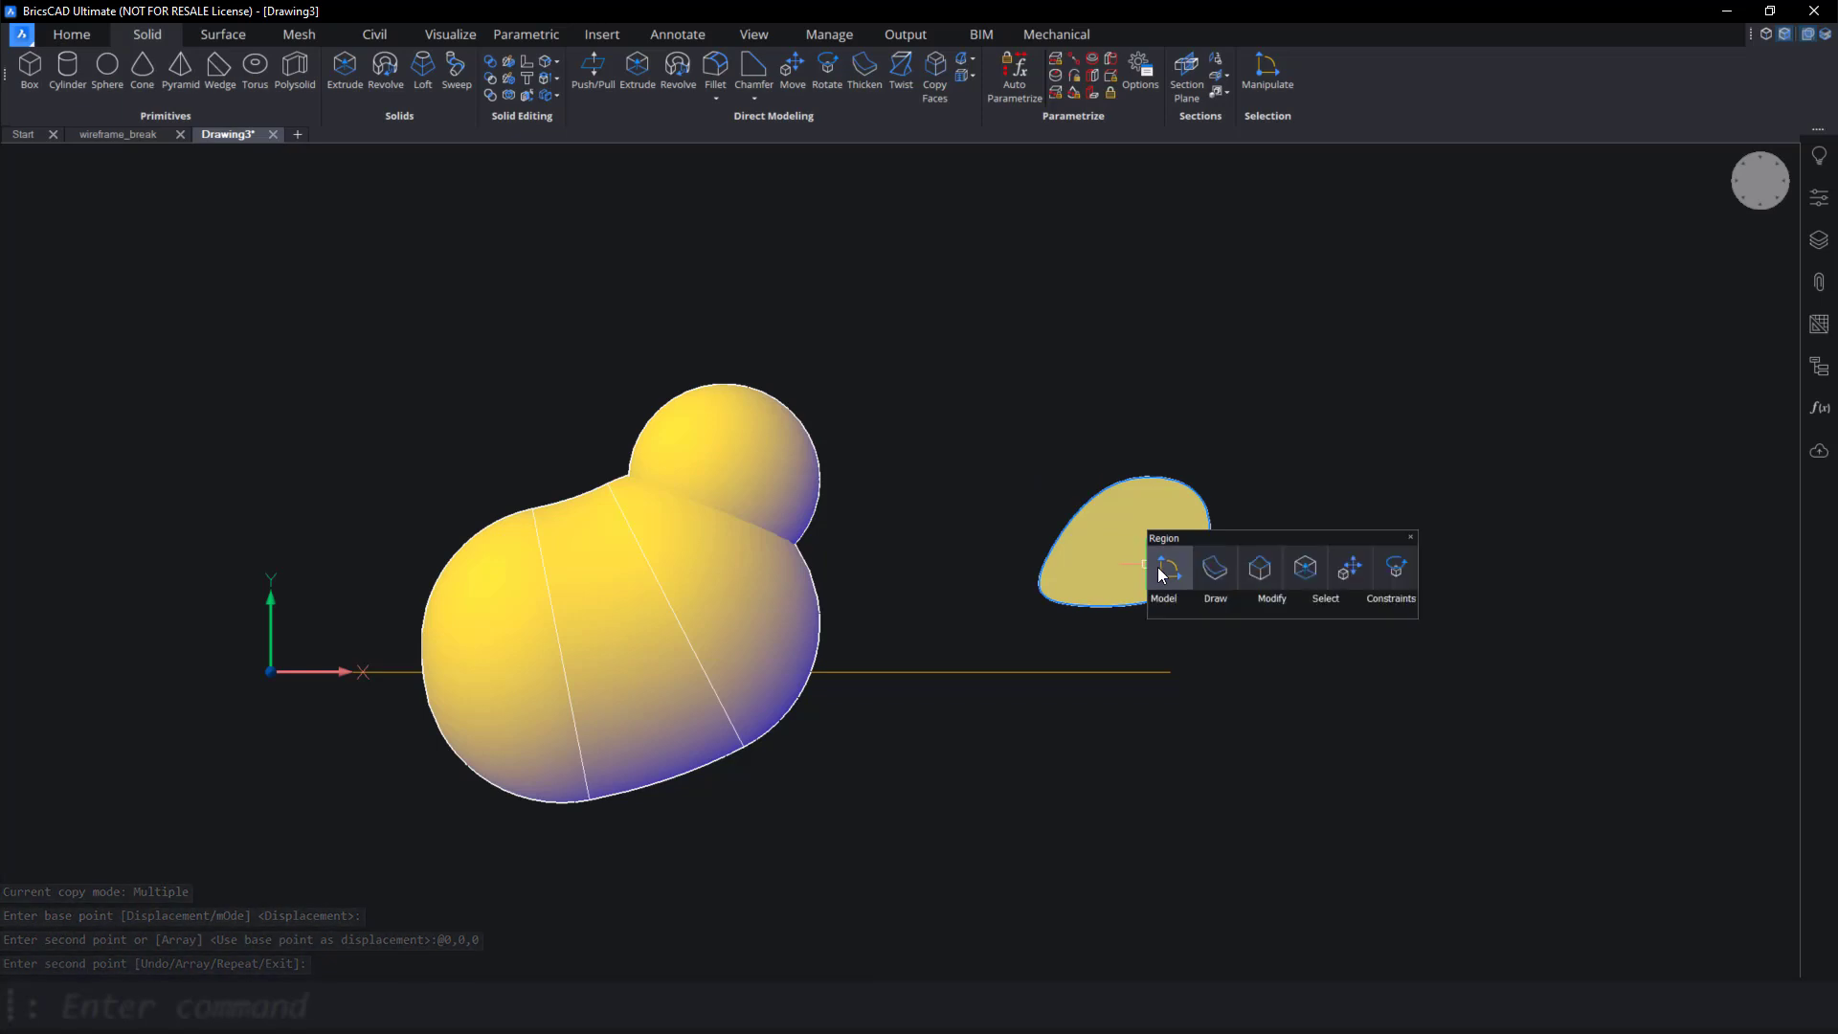
left_click(1247, 572)
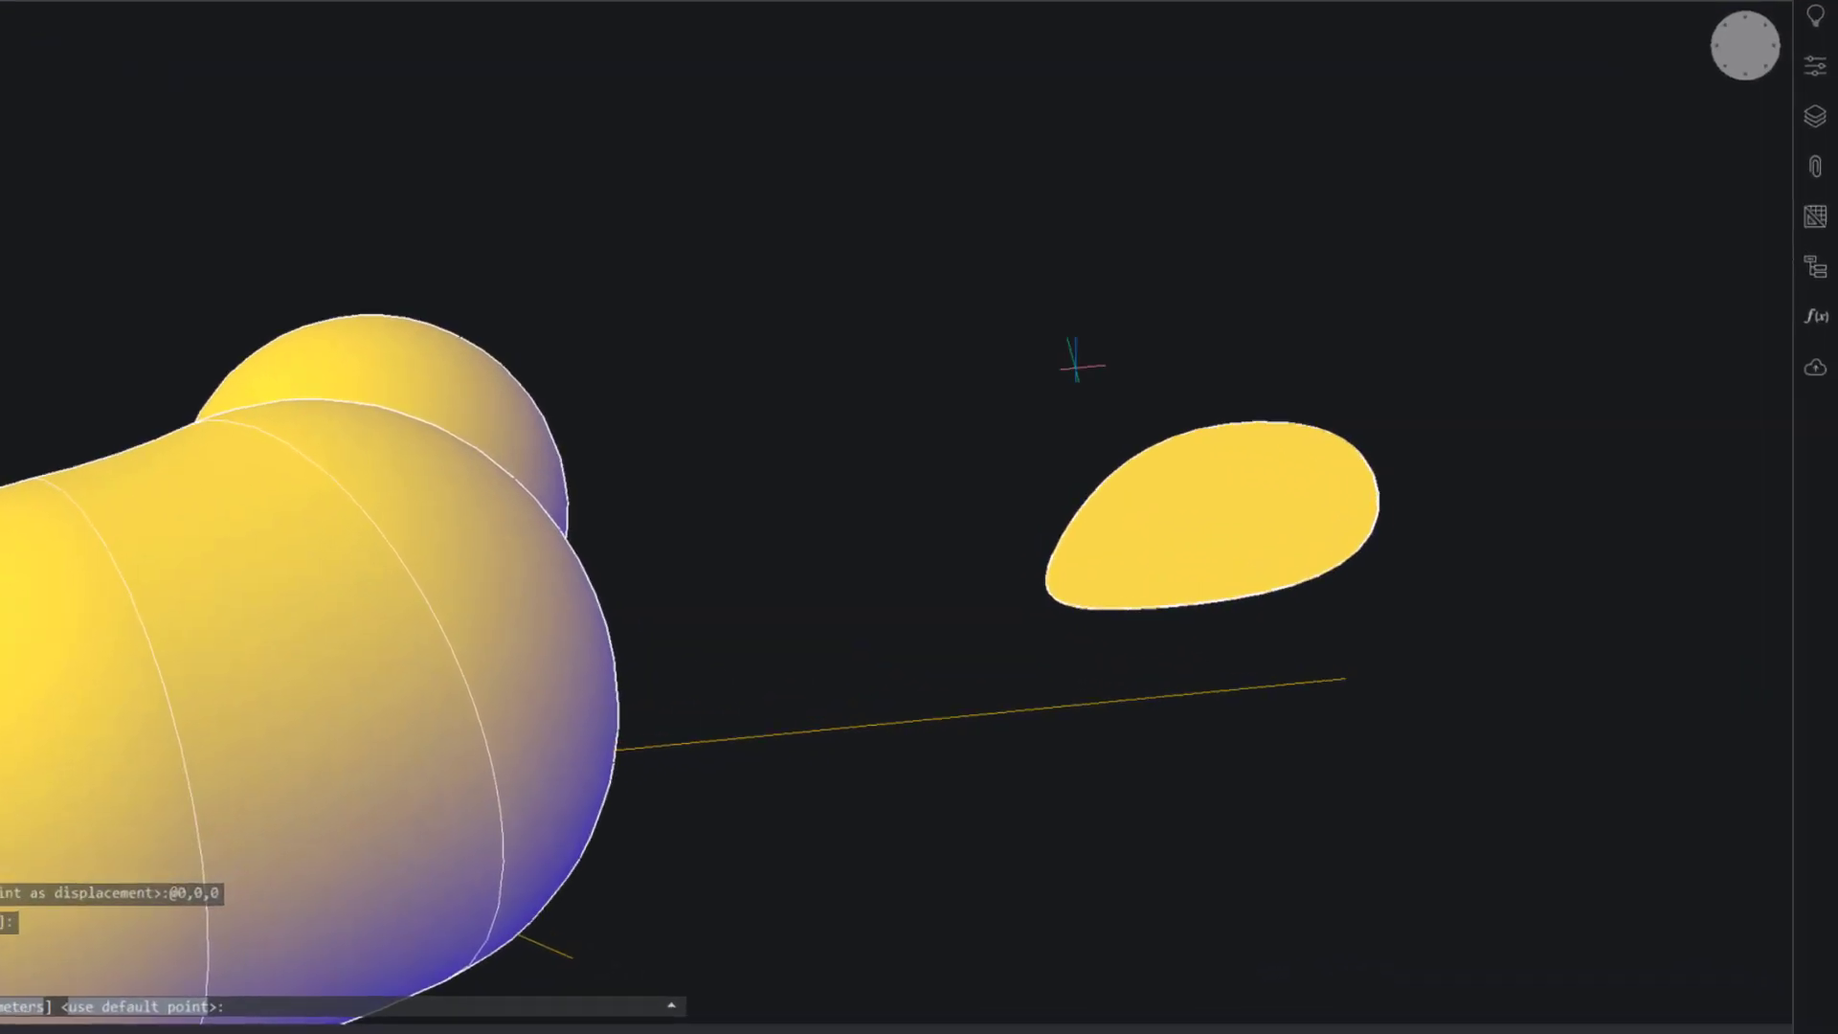
right_click(1077, 361, "shift")
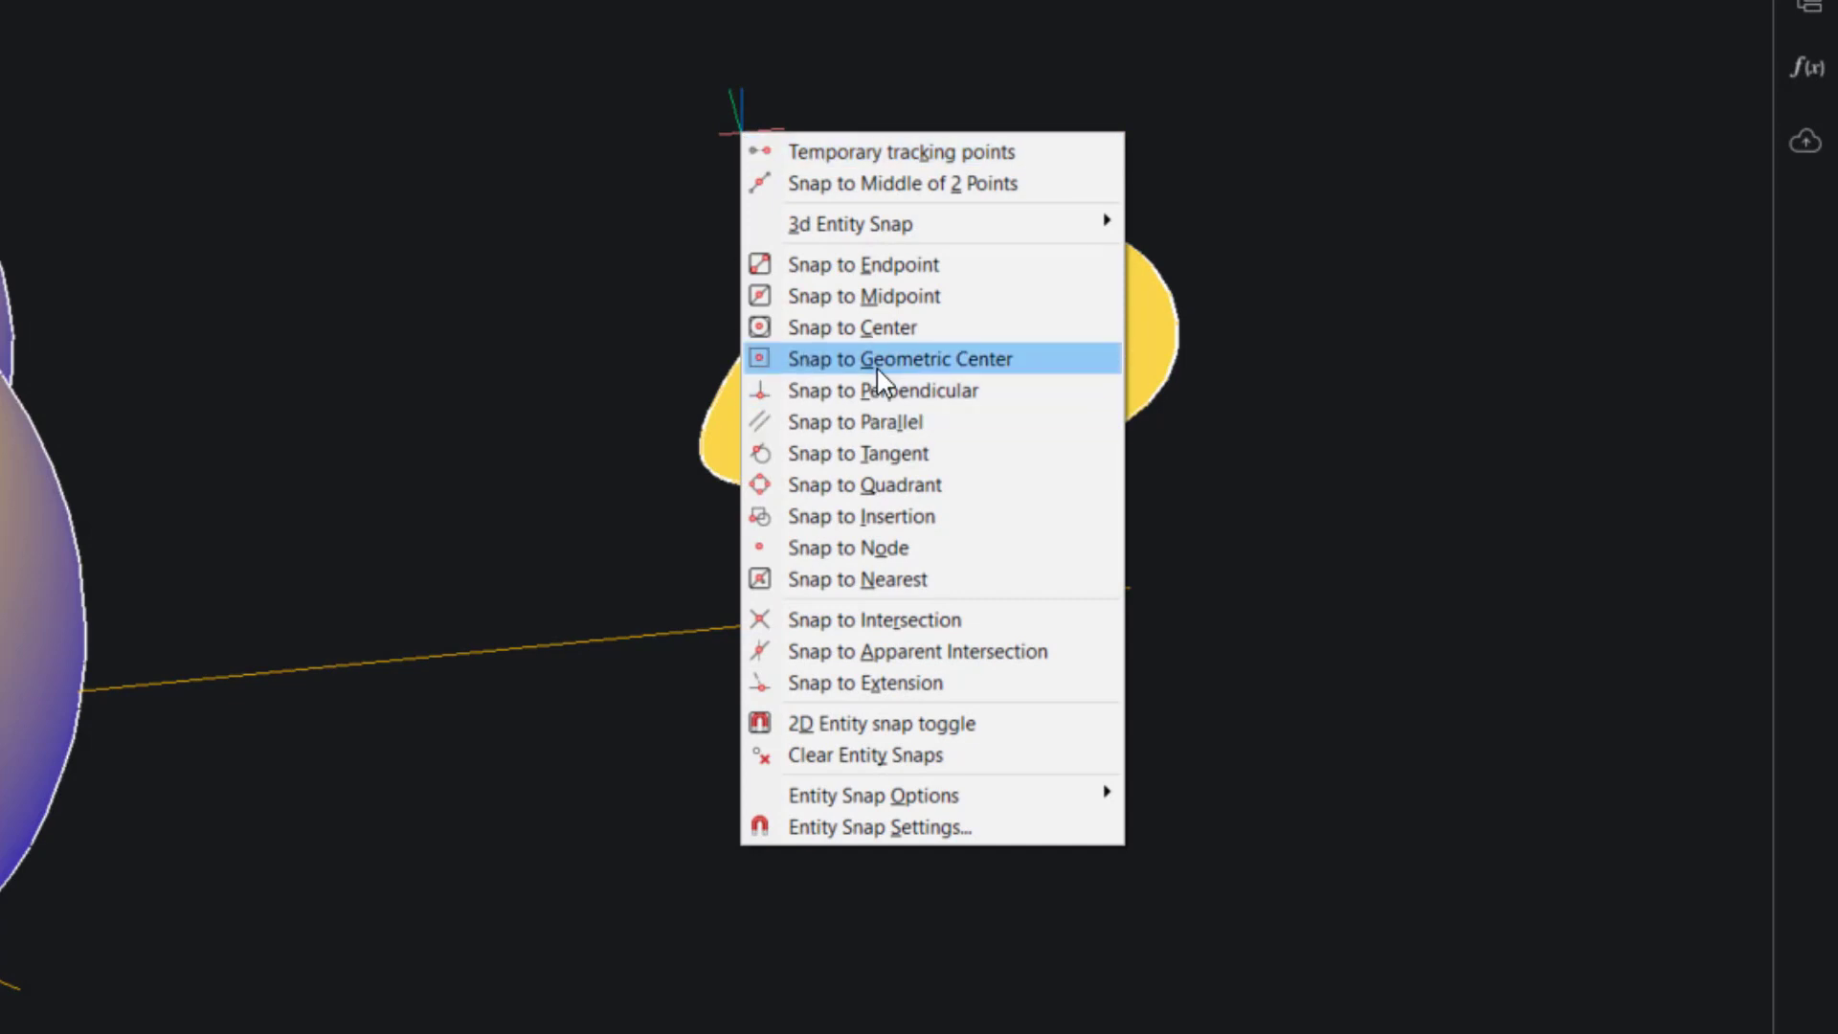
left_click(879, 360)
left_click(944, 349)
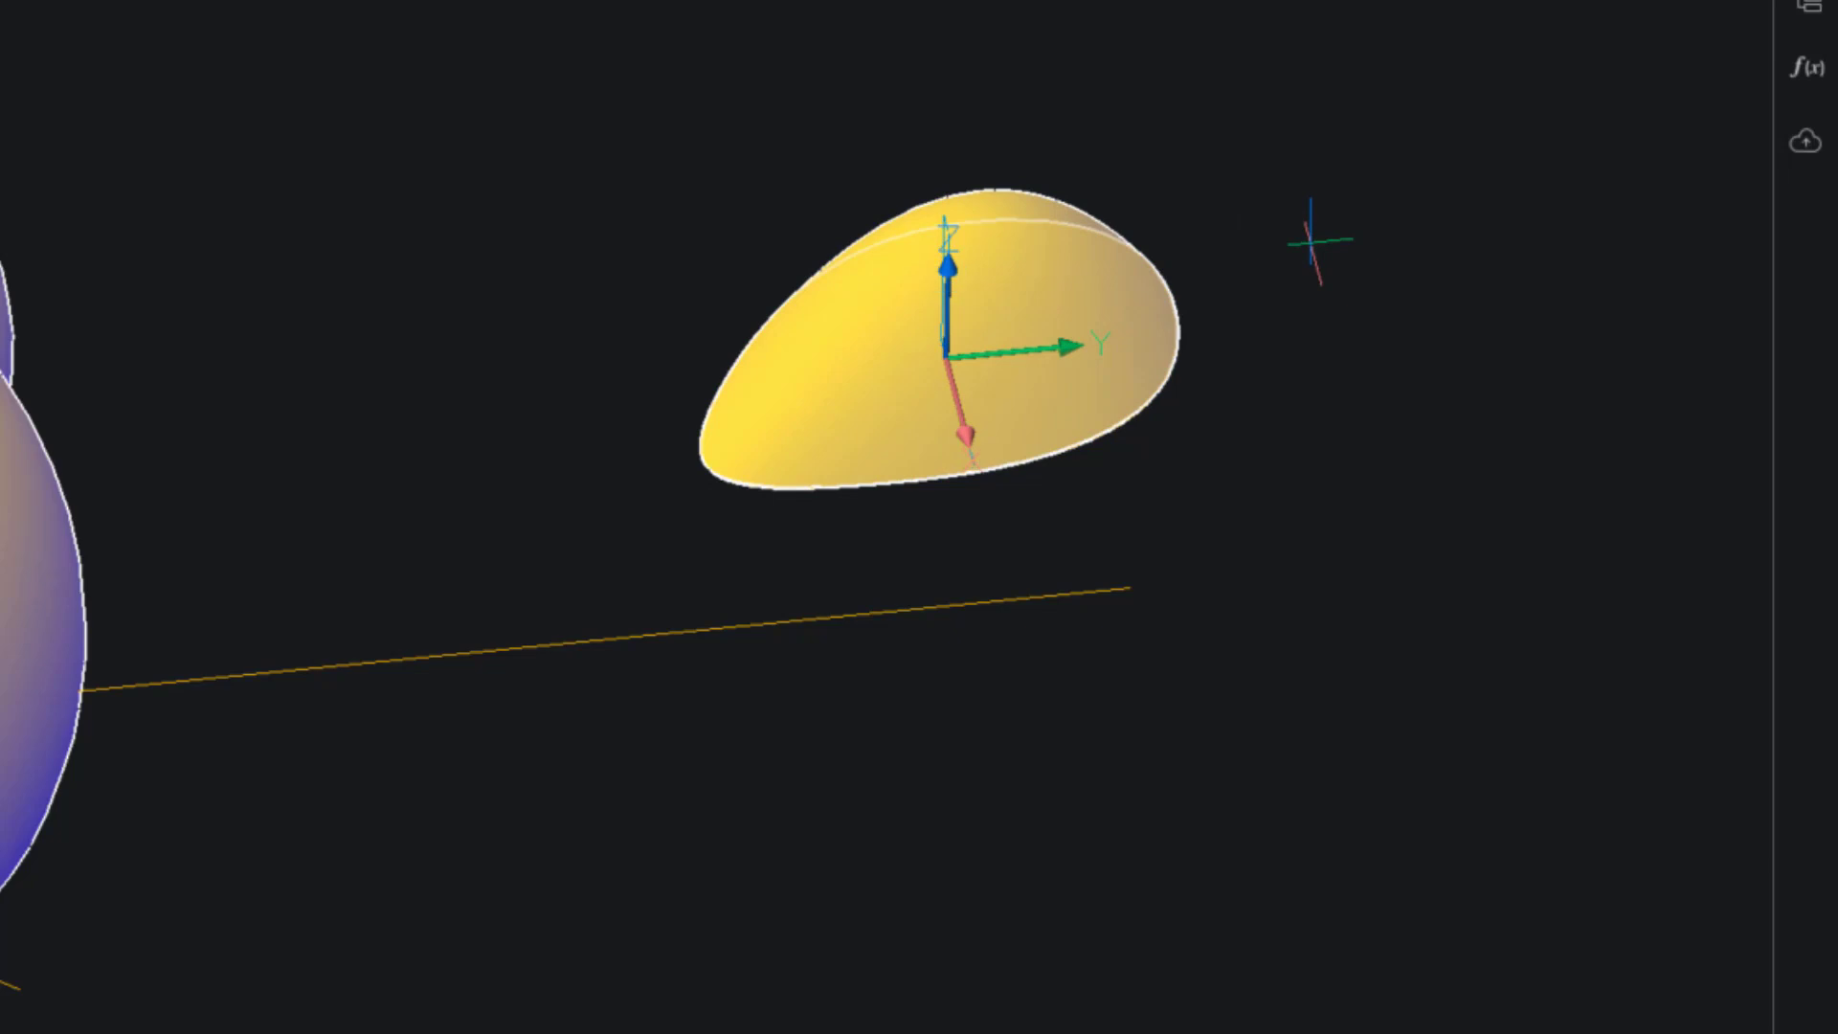
key("Escape")
Stitch the domed surface and the flat teardrop region behind it into one closed wing solid.
mouse_move(1052, 326)
middle_click_drag(1329, 555, 1273, 287, "shift")
mouse_move(979, 292)
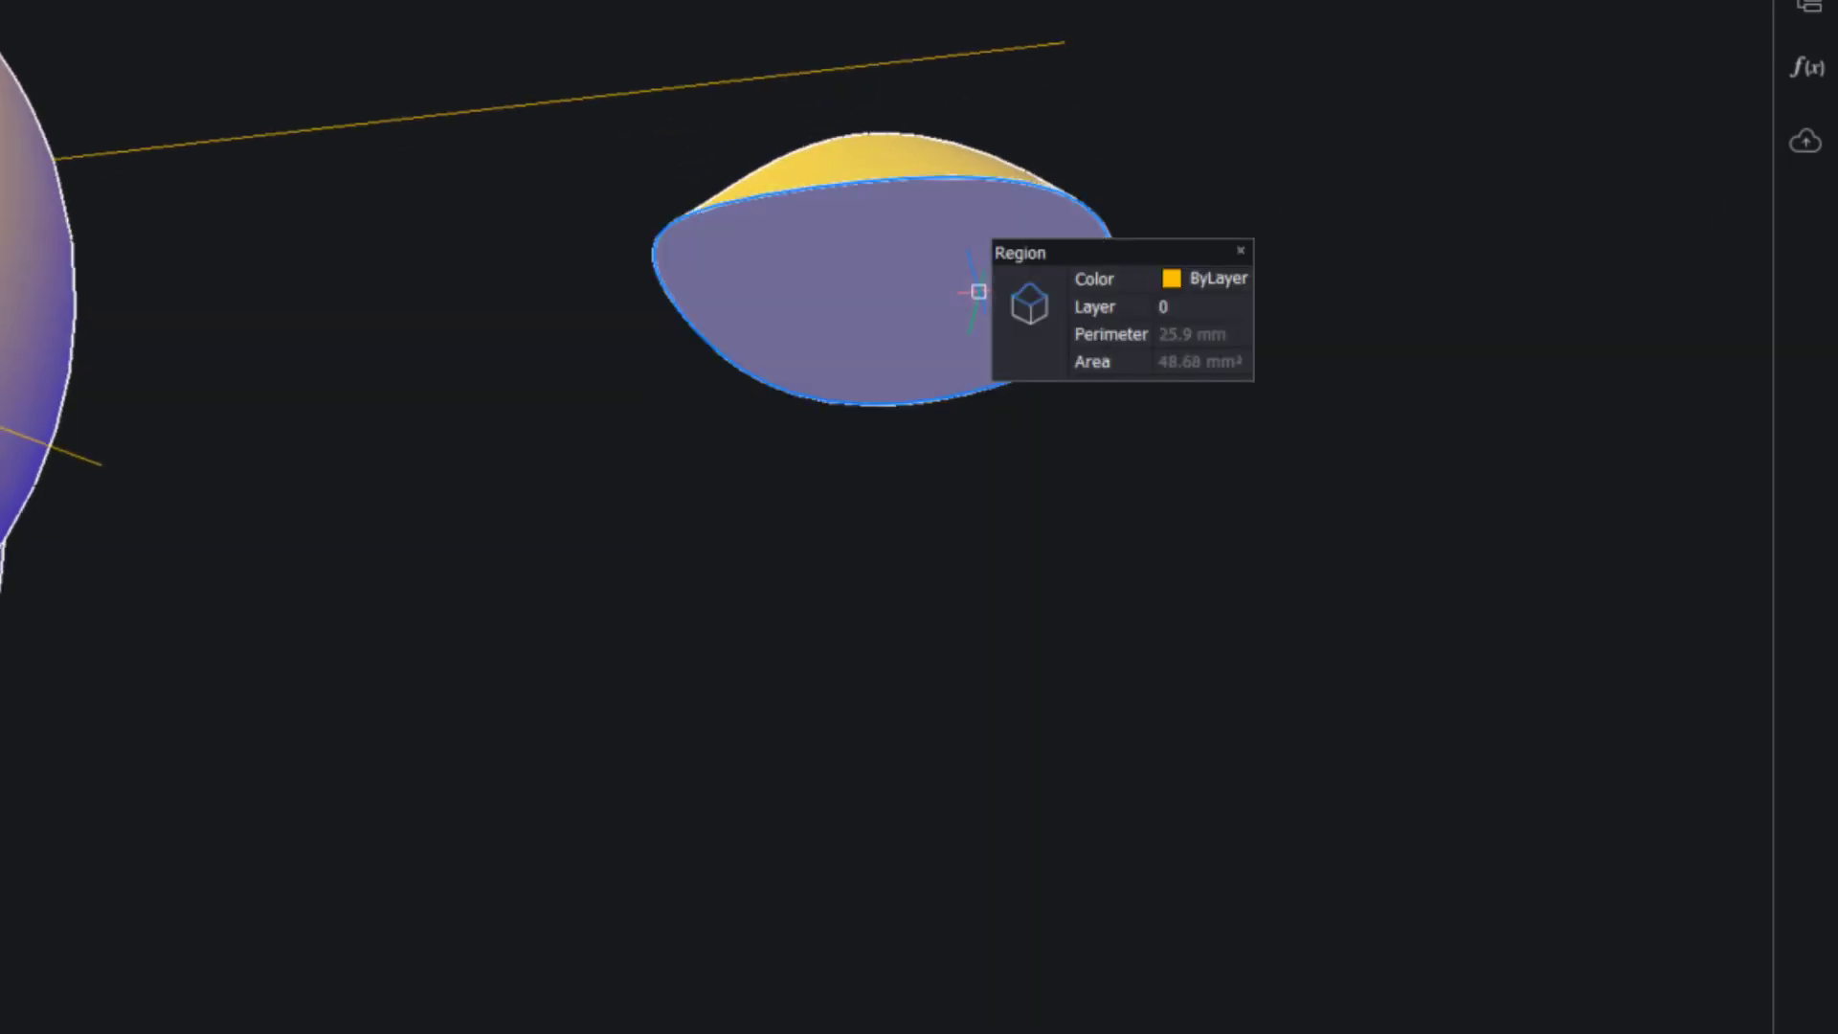
middle_click_drag(979, 291, 1273, 484, "shift")
left_click(1273, 485)
left_click(440, 3)
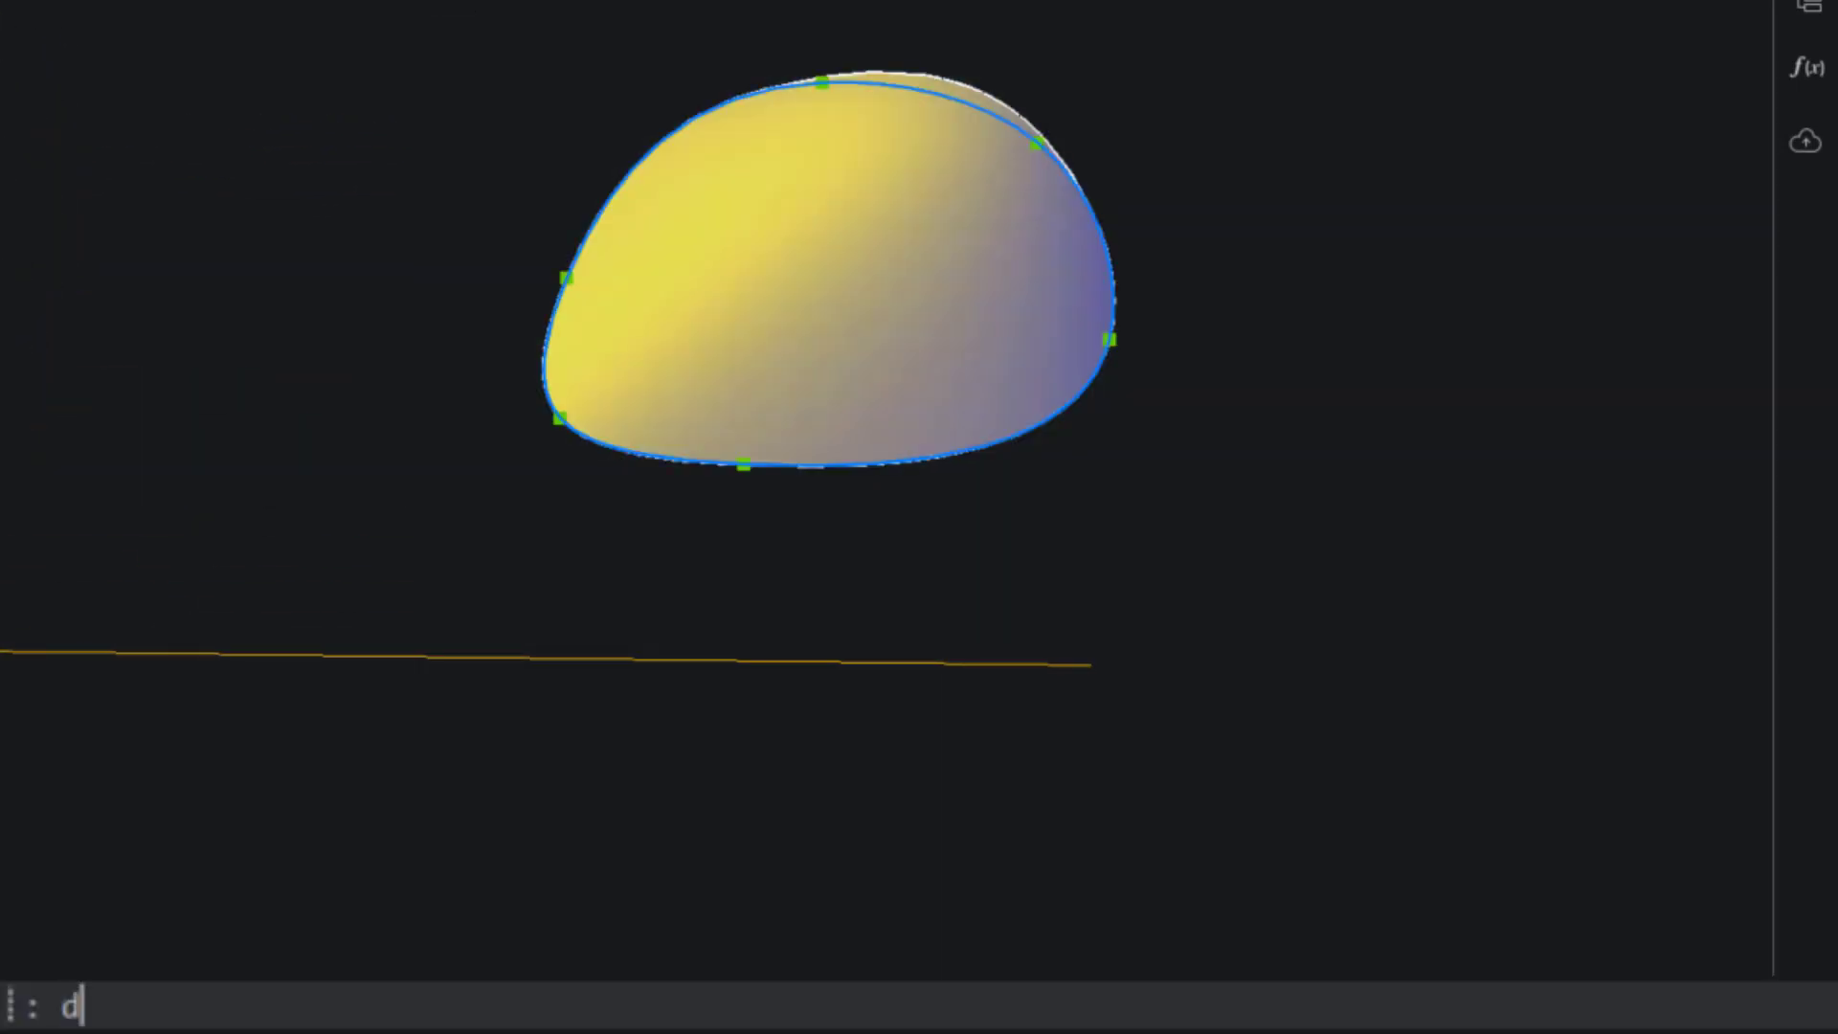
key("Return")
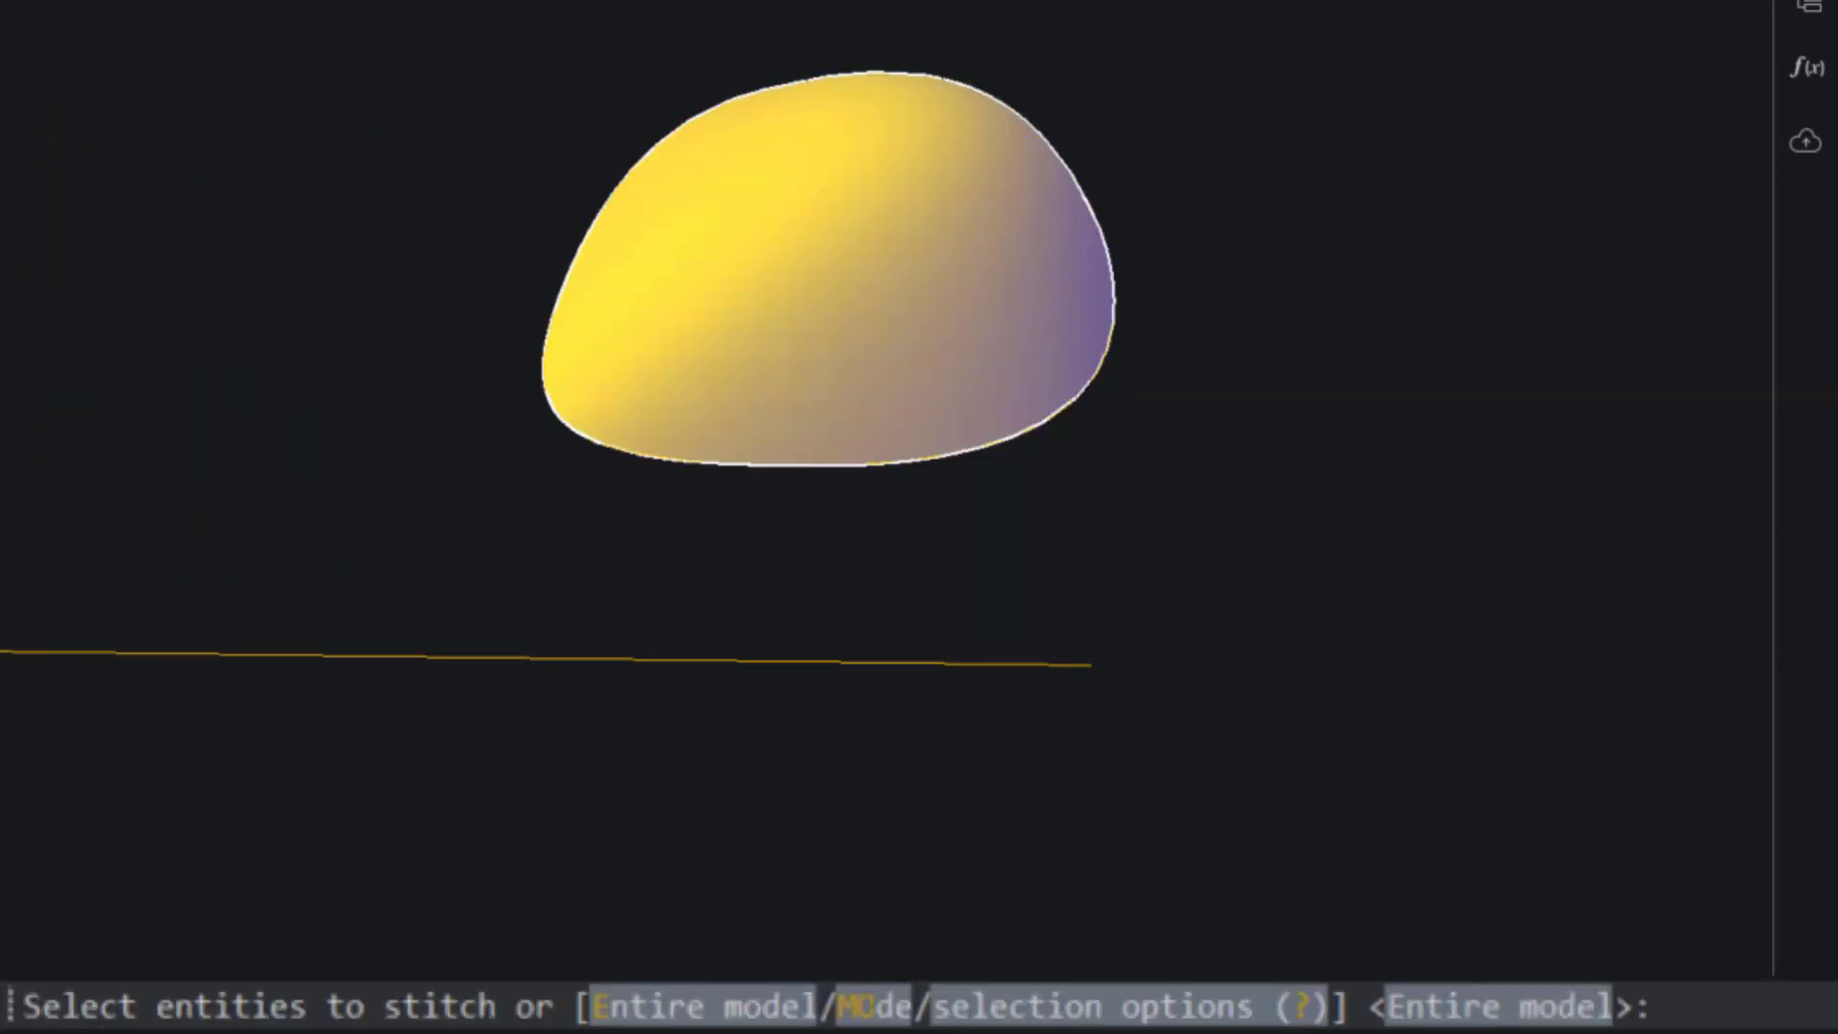
left_click(766, 203)
key("Return")
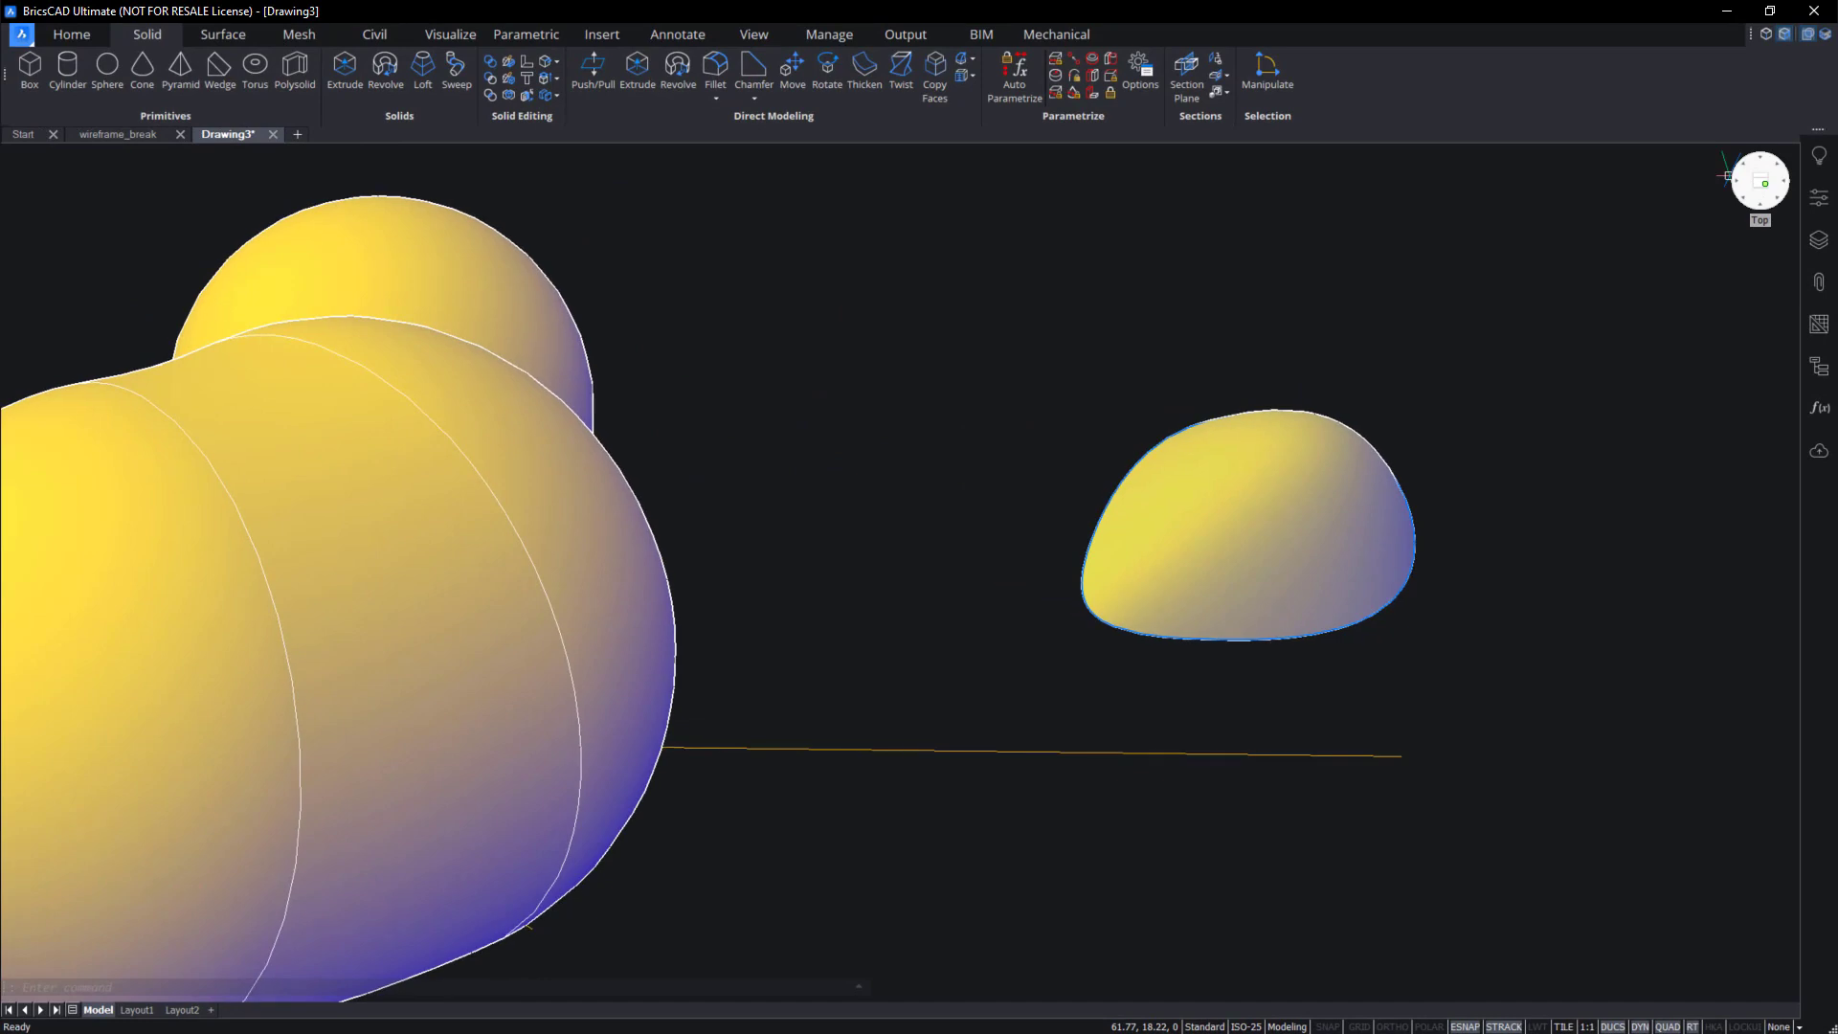
In the top view, move the wing along Y and X so it sits against the side of the body.
left_click(1757, 182)
middle_click_drag(1375, 389, 1288, 252)
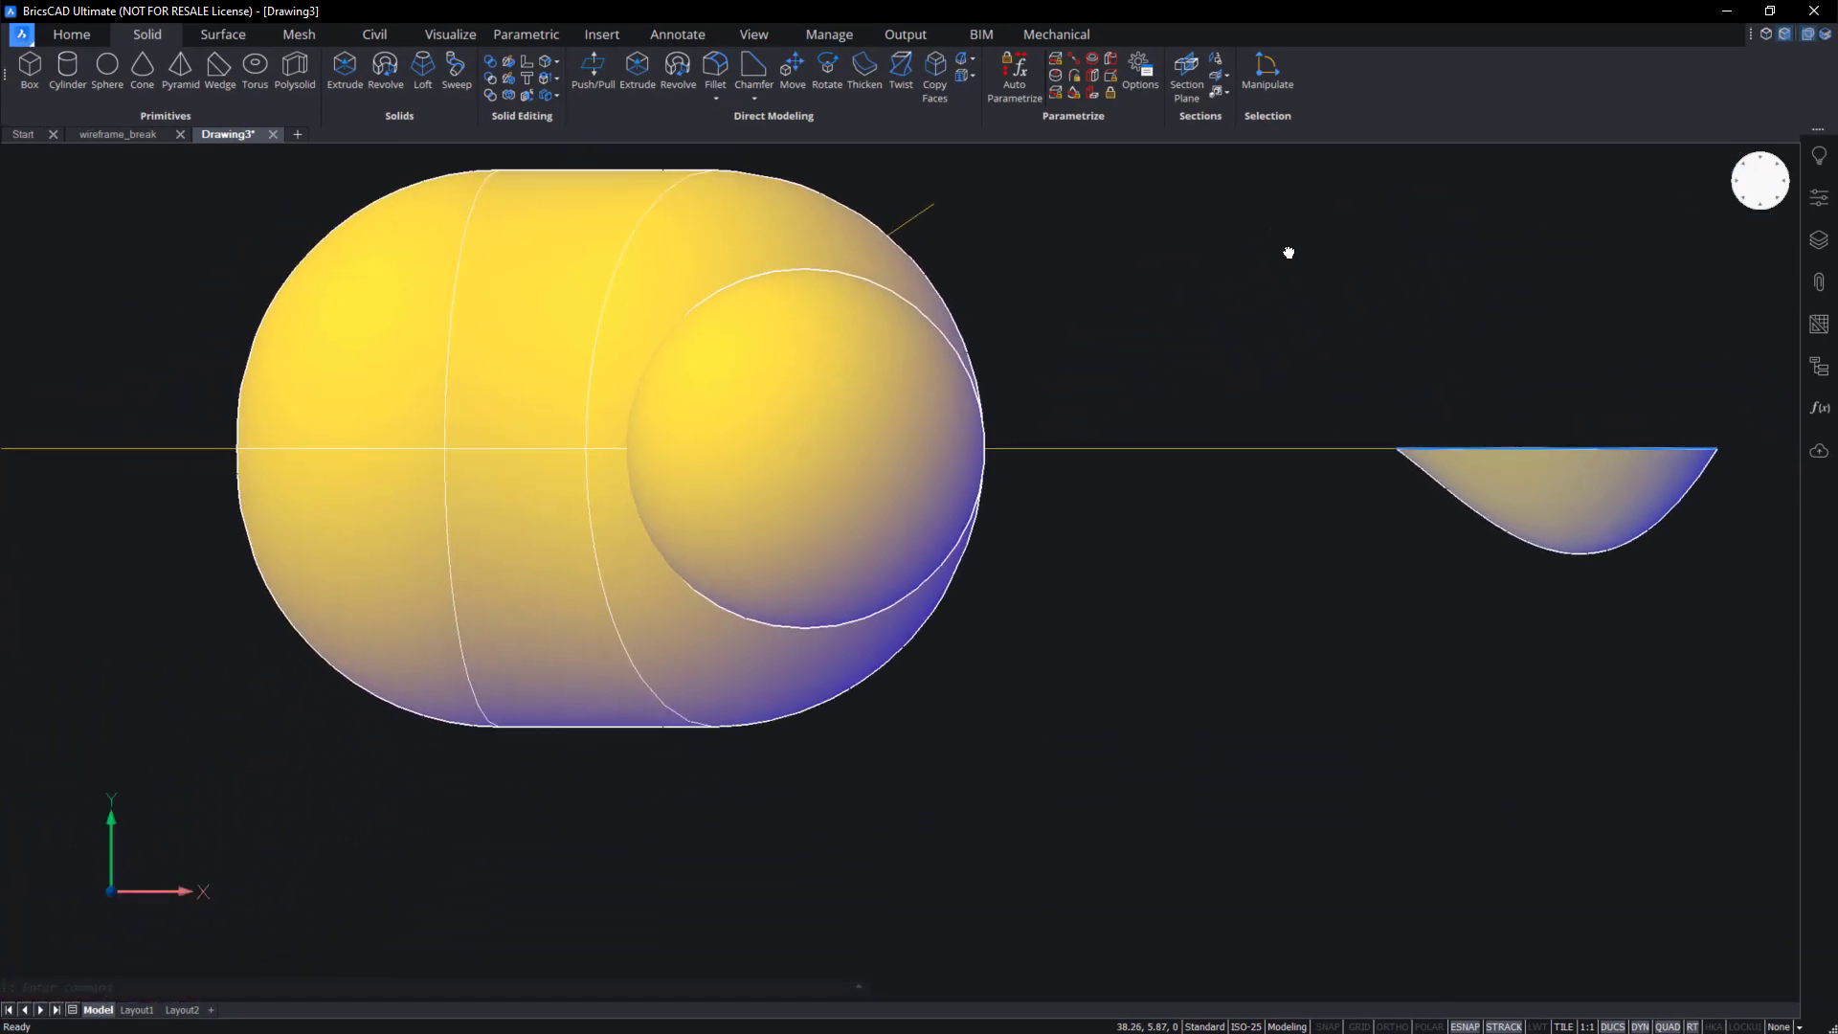
left_click(1581, 514)
scroll(1391, 514, "down", 1)
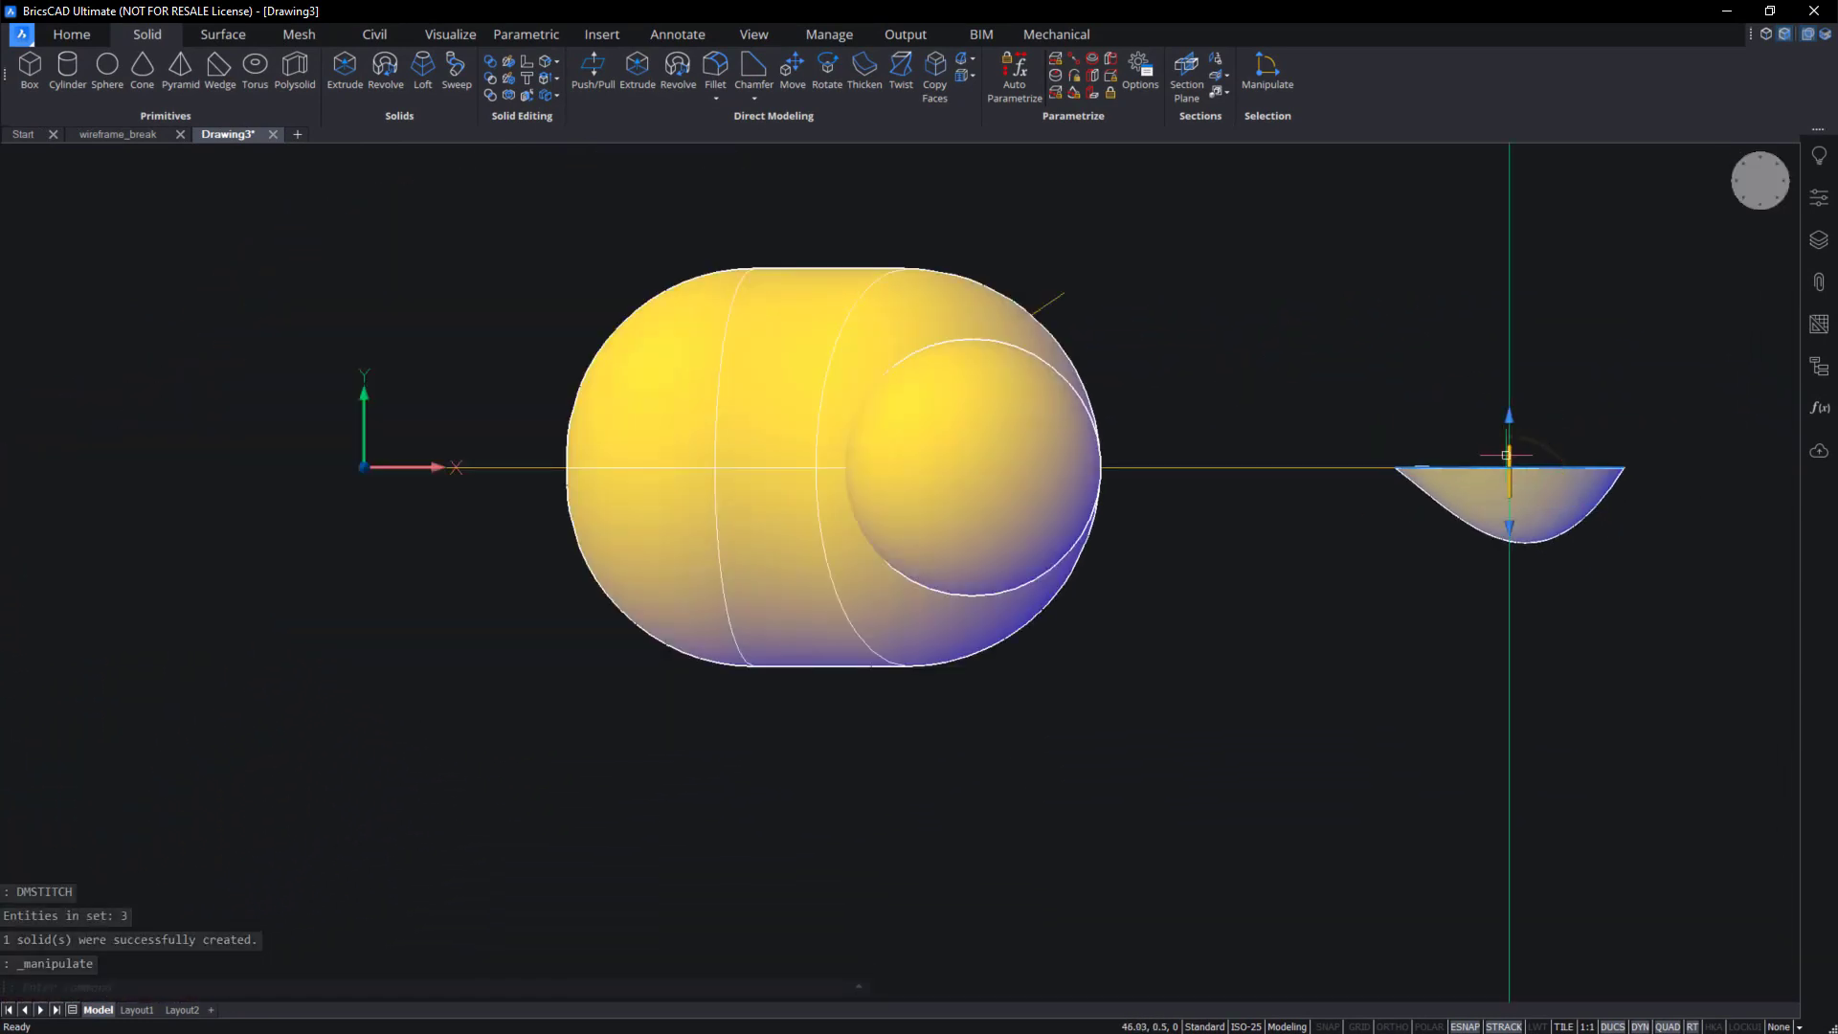
left_click(1508, 448)
left_click(905, 666)
left_click(1570, 666)
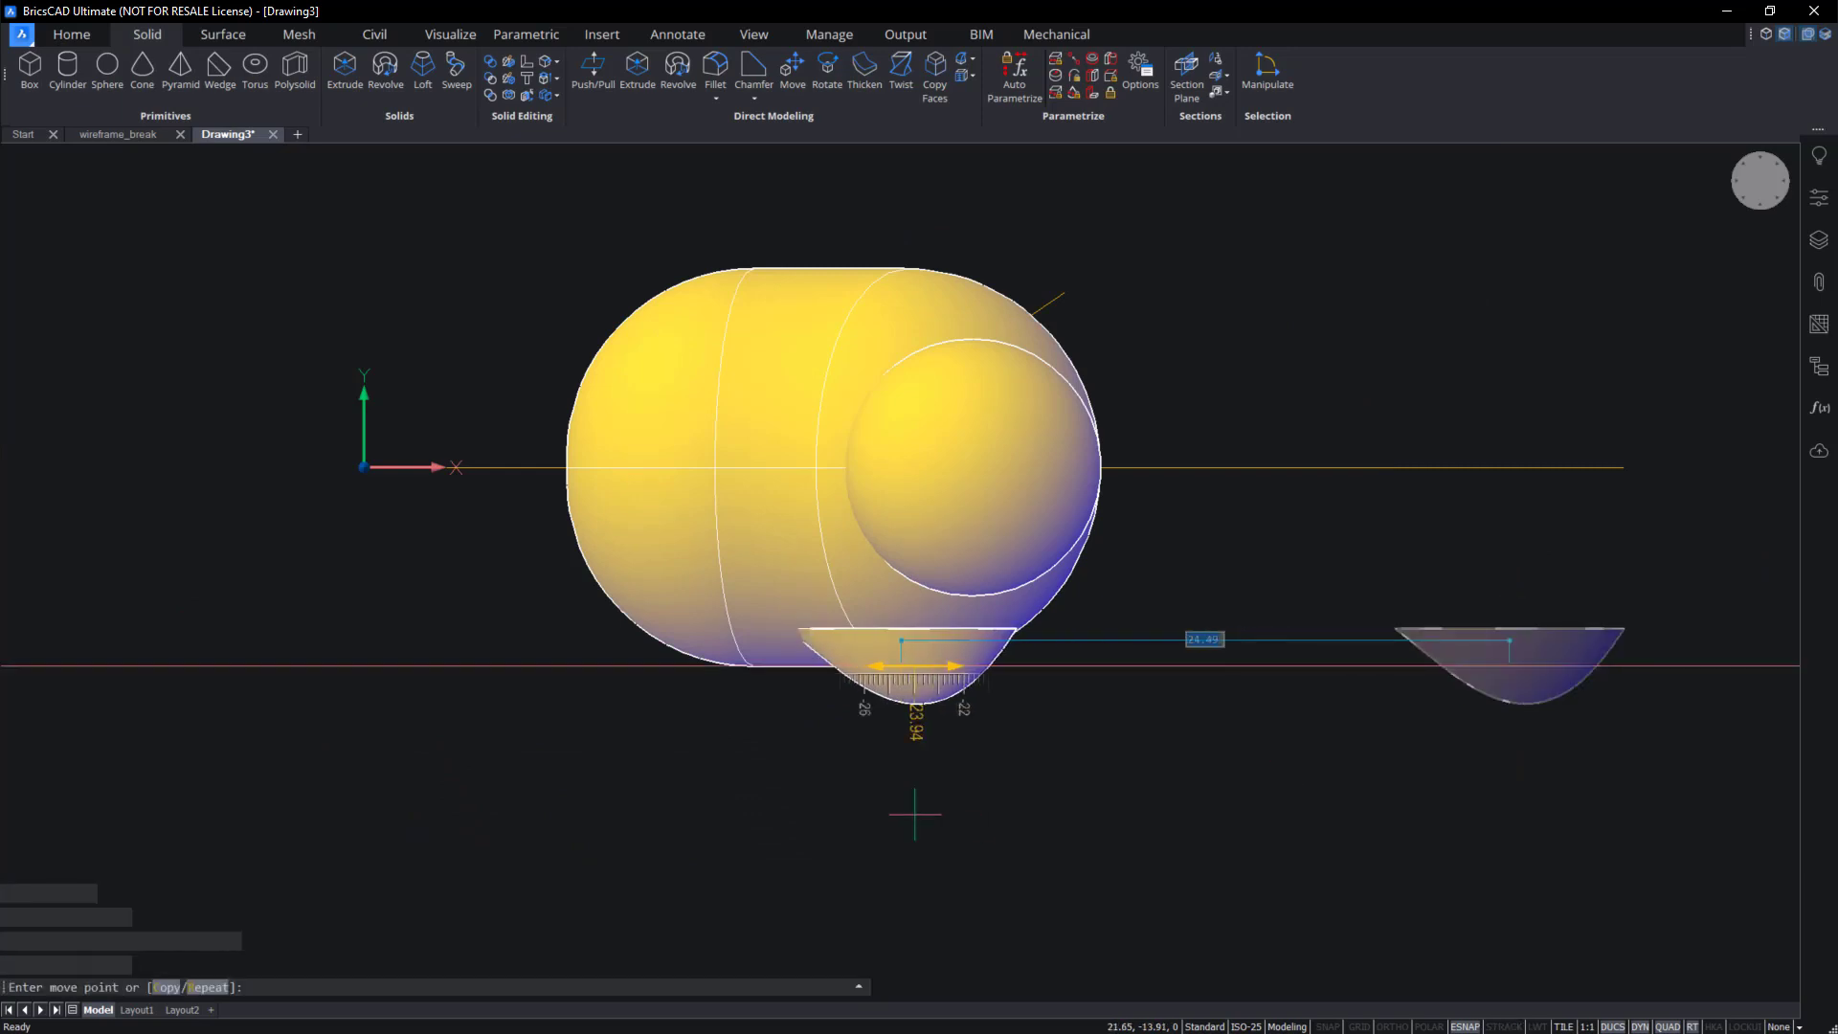
left_click(816, 786)
Lower the wing along the body's side in the front view and adjust its sideways position in the top view.
left_click(1759, 180)
scroll(1202, 328, "up", 2)
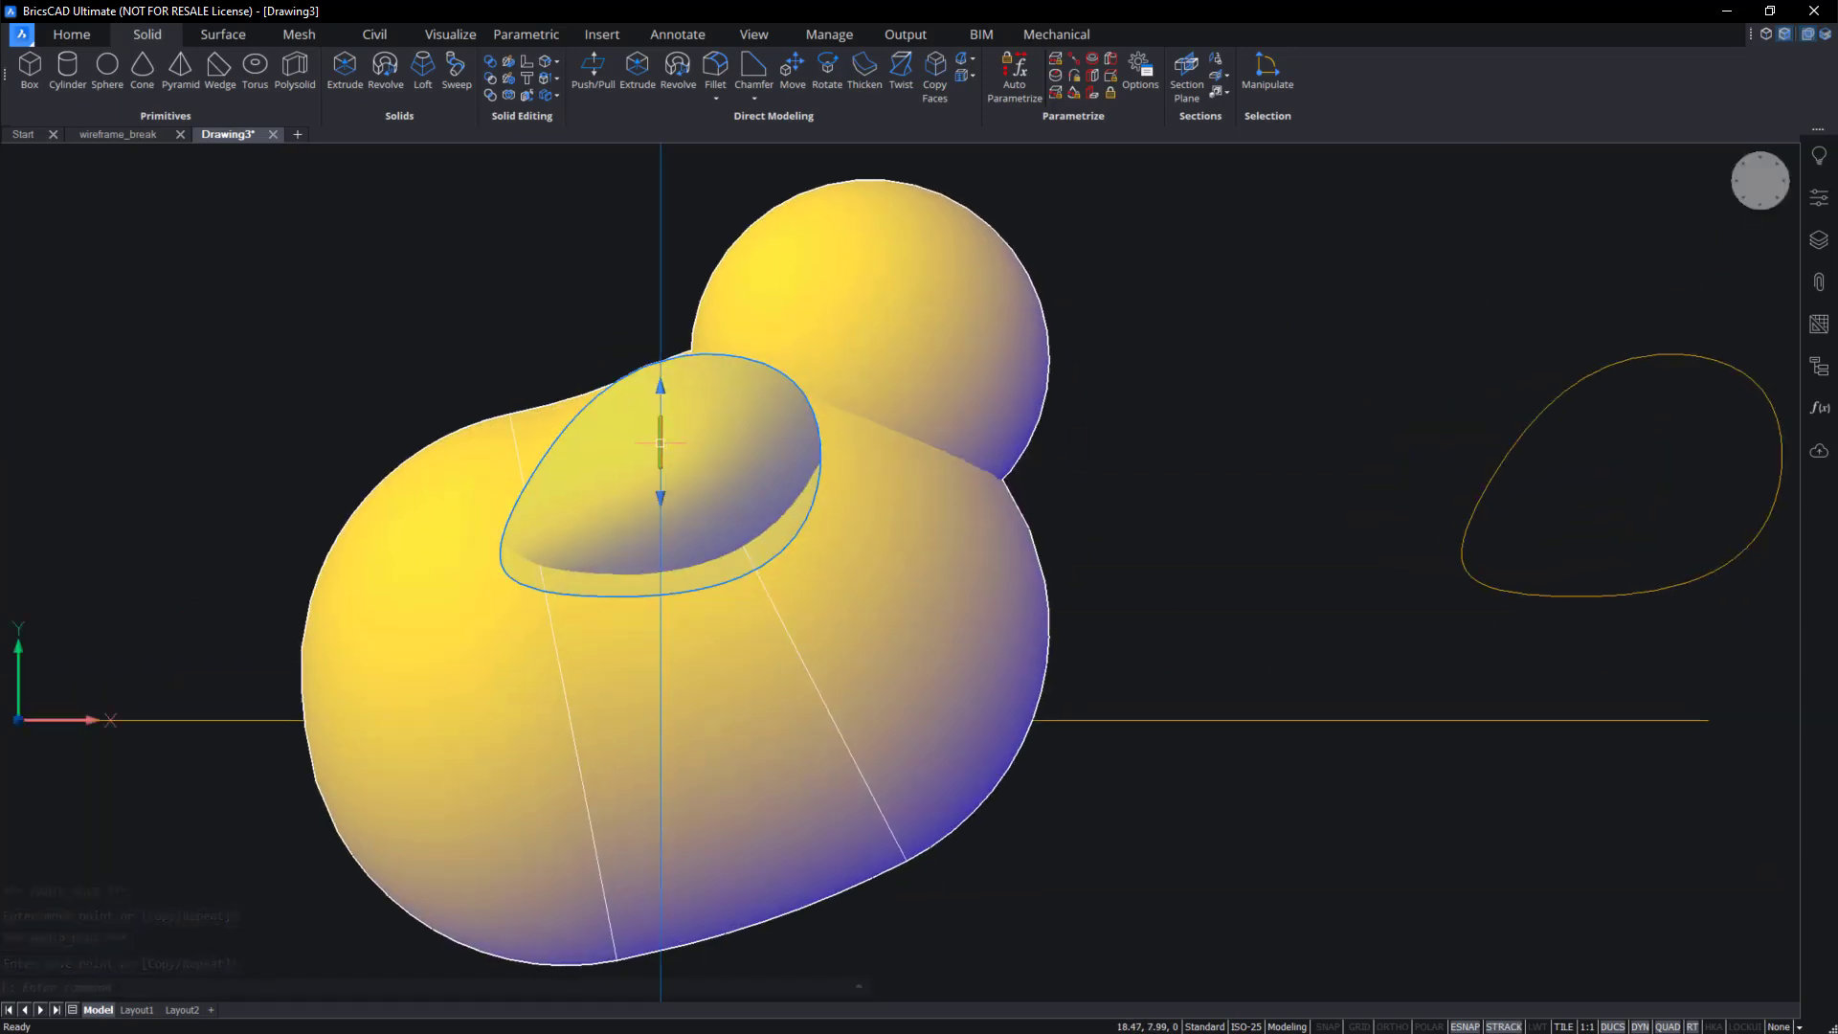
left_click(660, 450)
left_click(1232, 648)
left_click(1759, 180)
left_click(661, 787)
left_click(1017, 846)
Scale the wing by a factor of 1.3 about the middle of its flat face.
type("s")
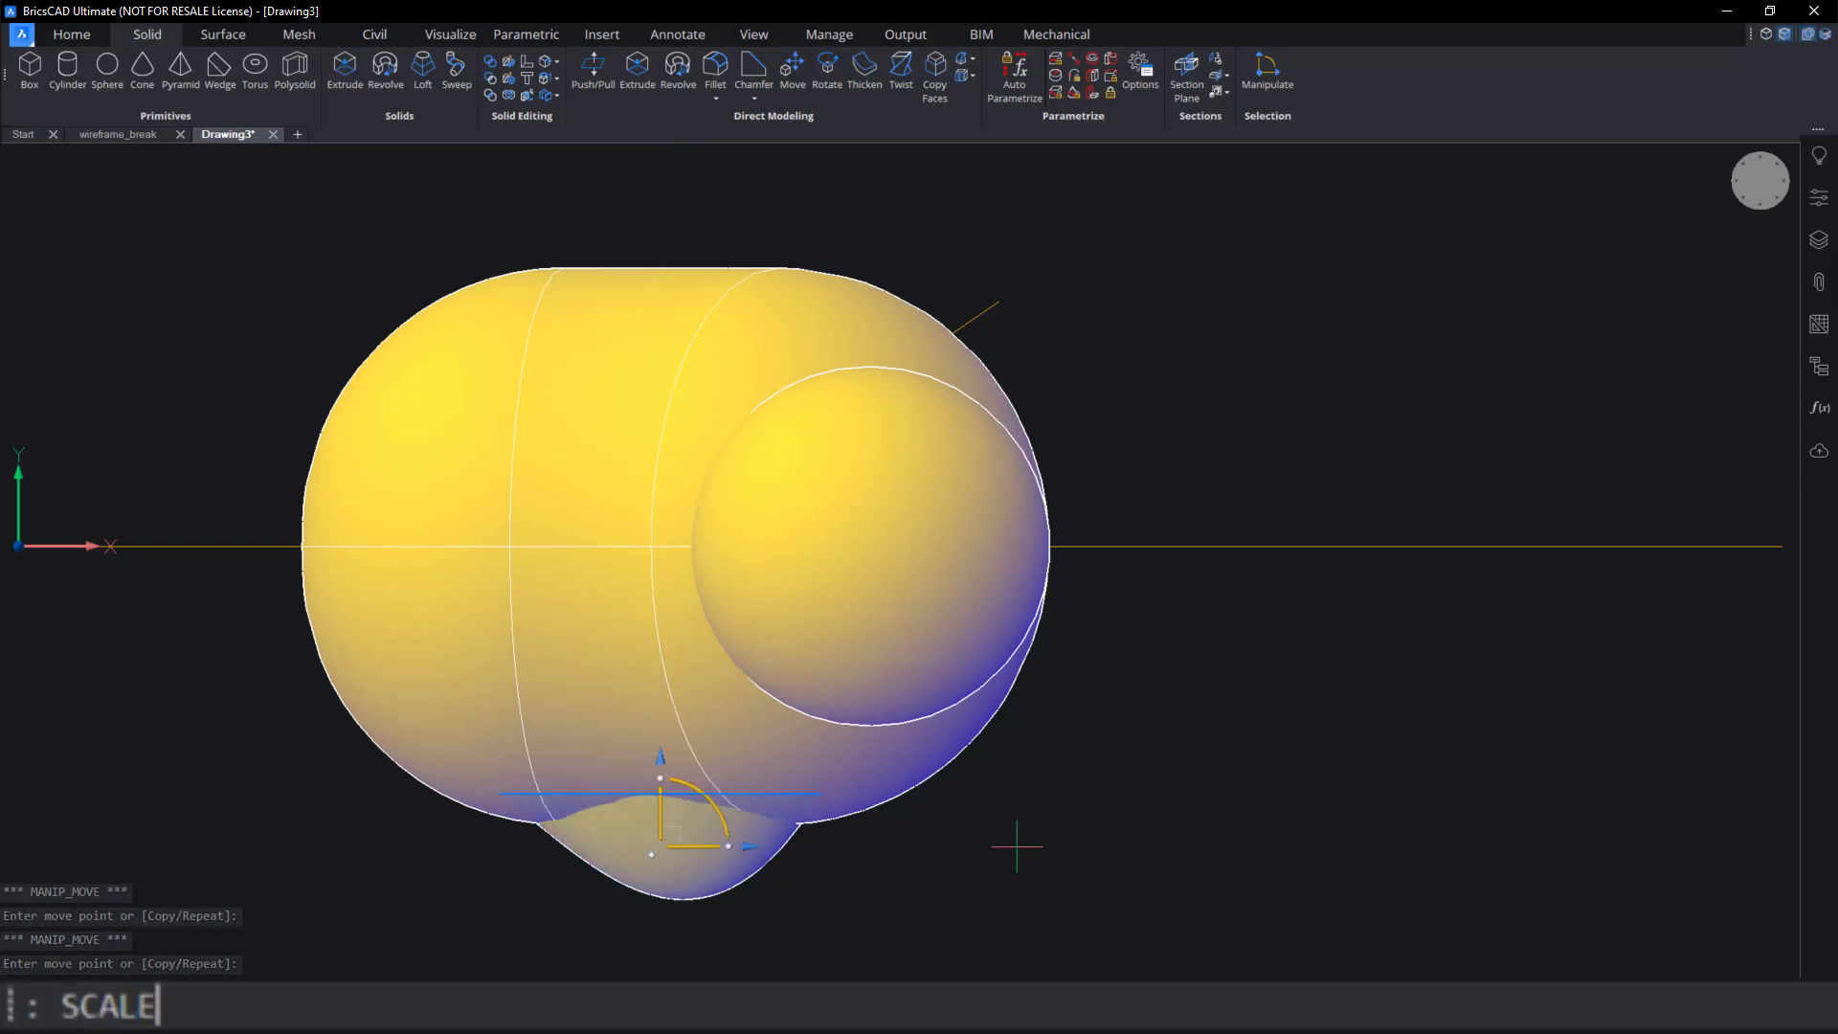
type("cale")
key("Return")
left_click(660, 793)
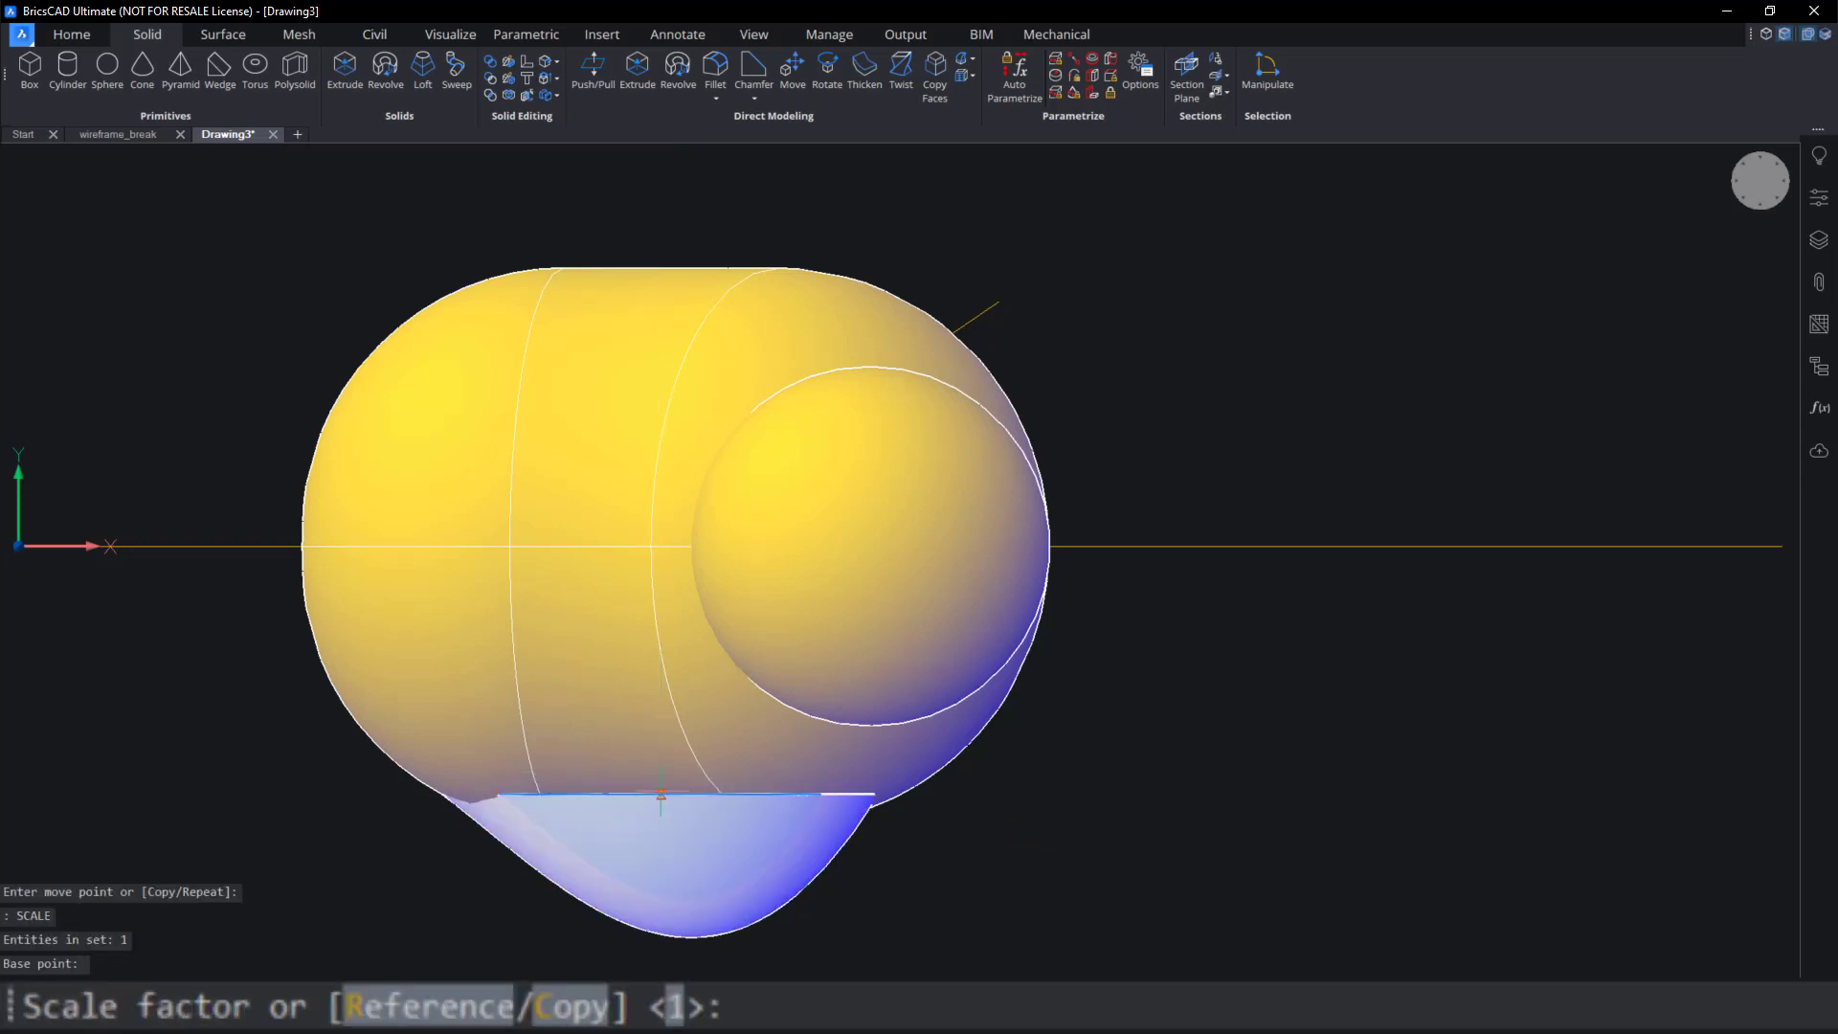
type("1.3")
key("Return")
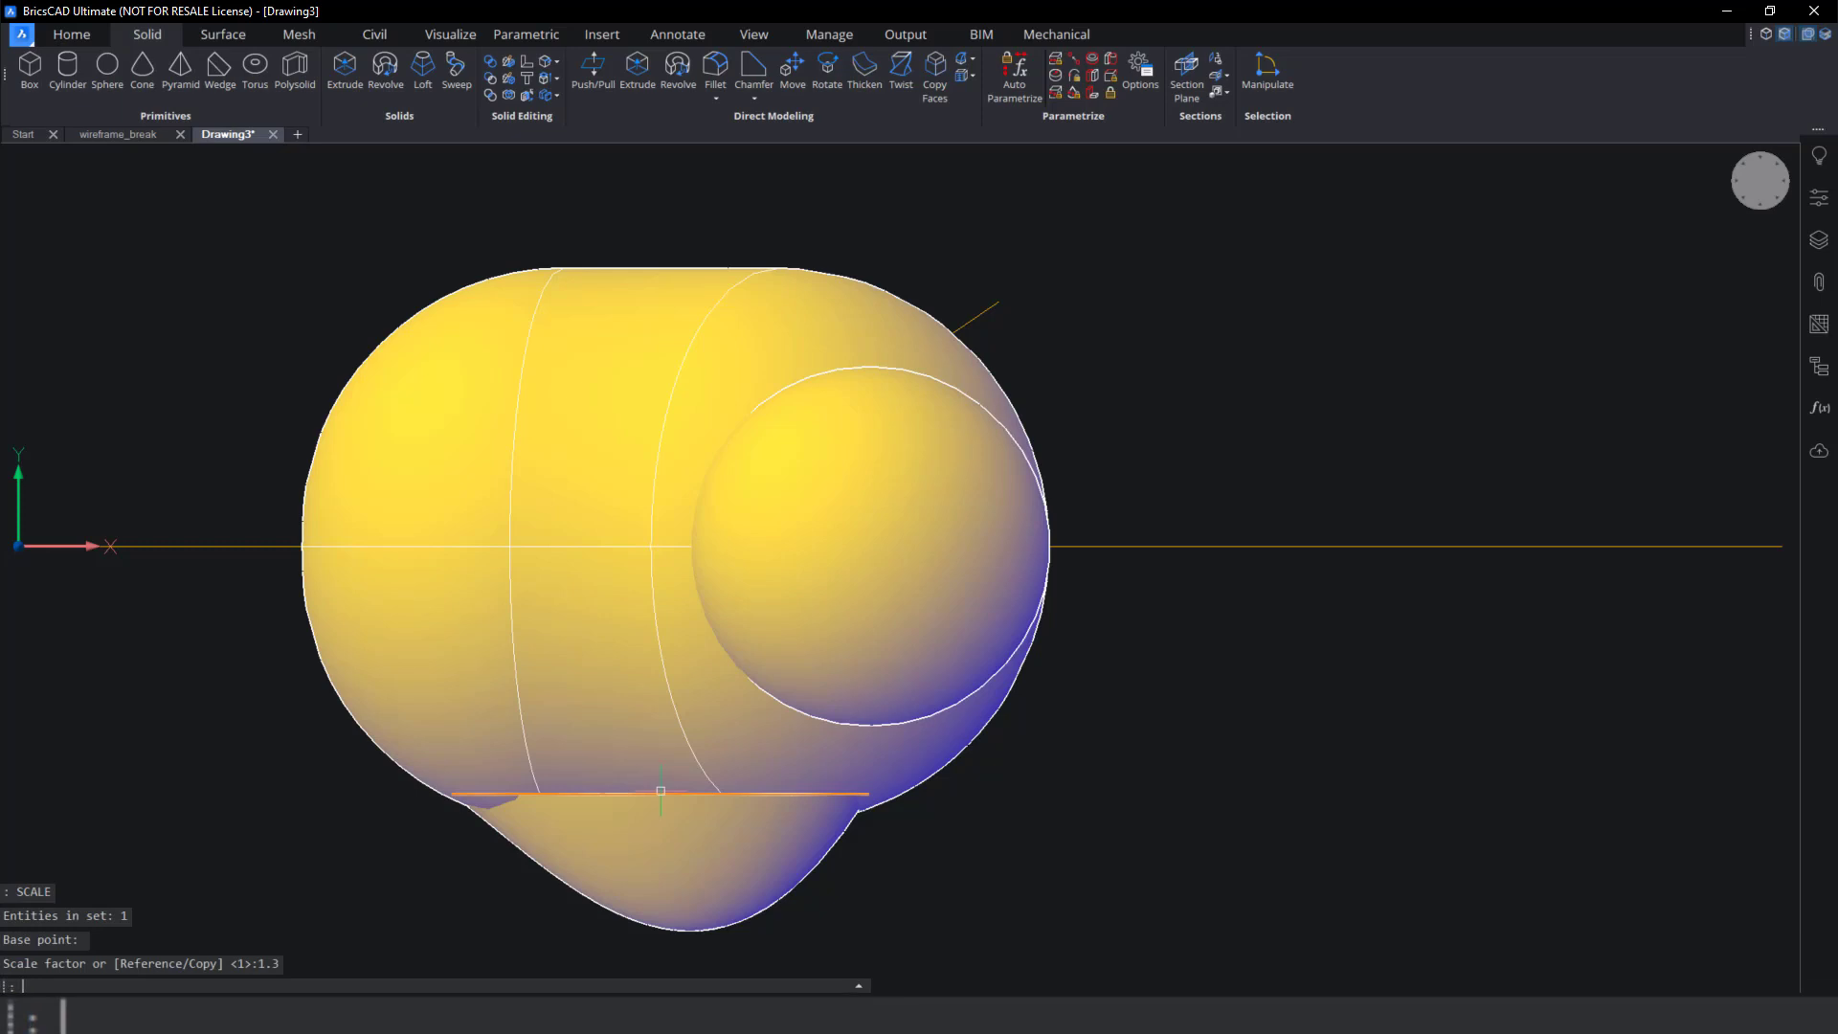
Move the wing inward along the Y axis so it sinks further into the body's side.
middle_click_drag(1086, 759, 529, 636, "shift")
left_click(1082, 705)
left_click(1054, 643)
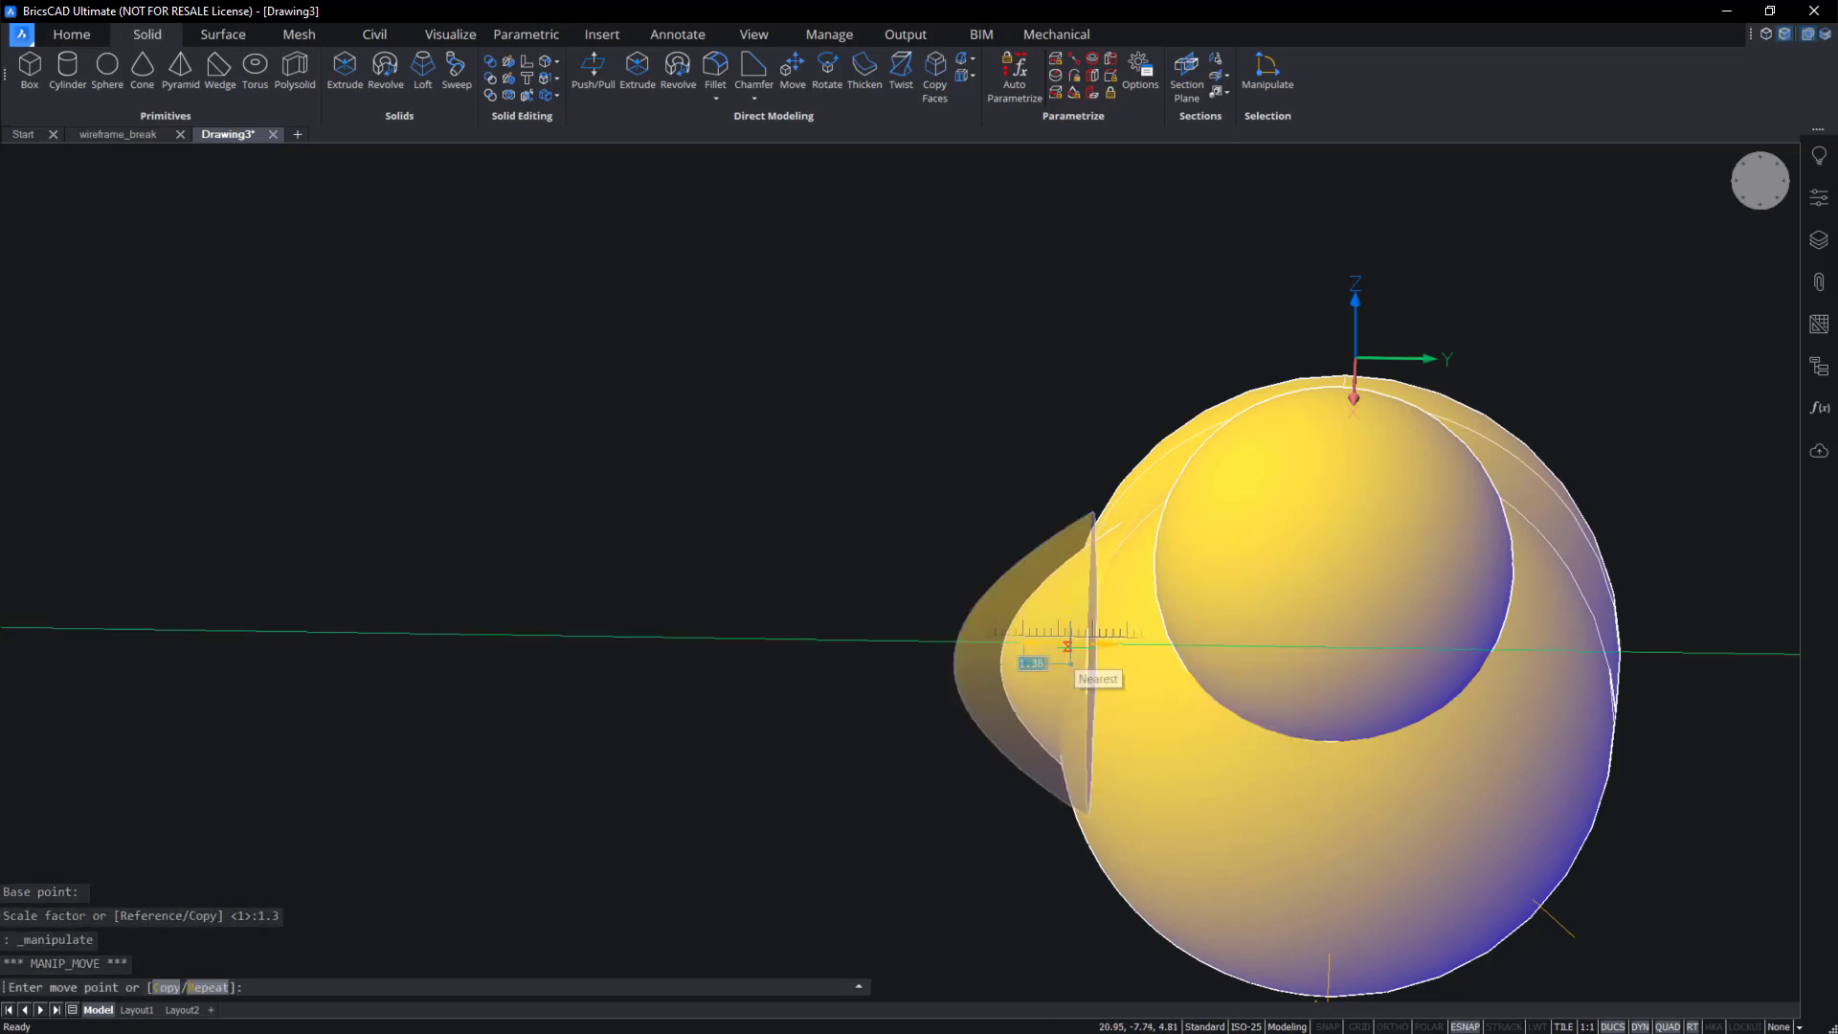
key("Escape")
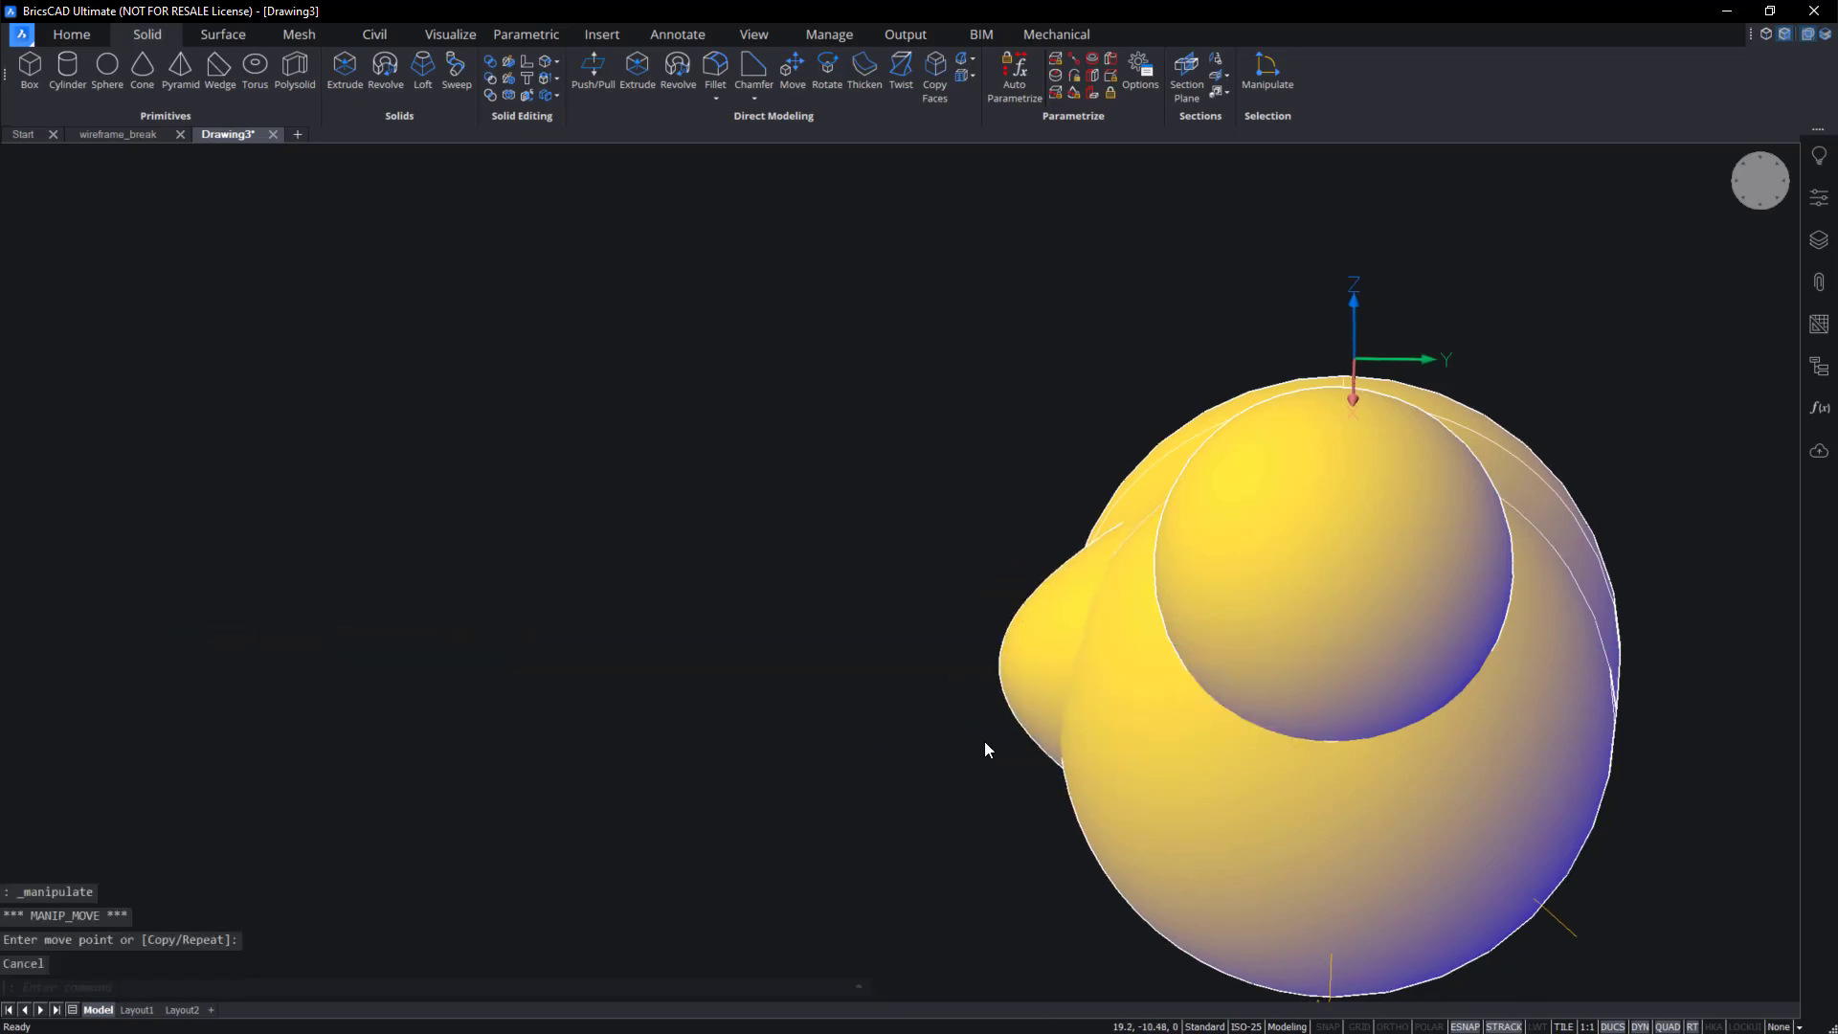
Draw a straight line parallel to the Y axis in the empty space beyond the body, as the middle toe.
middle_click_drag(984, 741, 1407, 675, "shift")
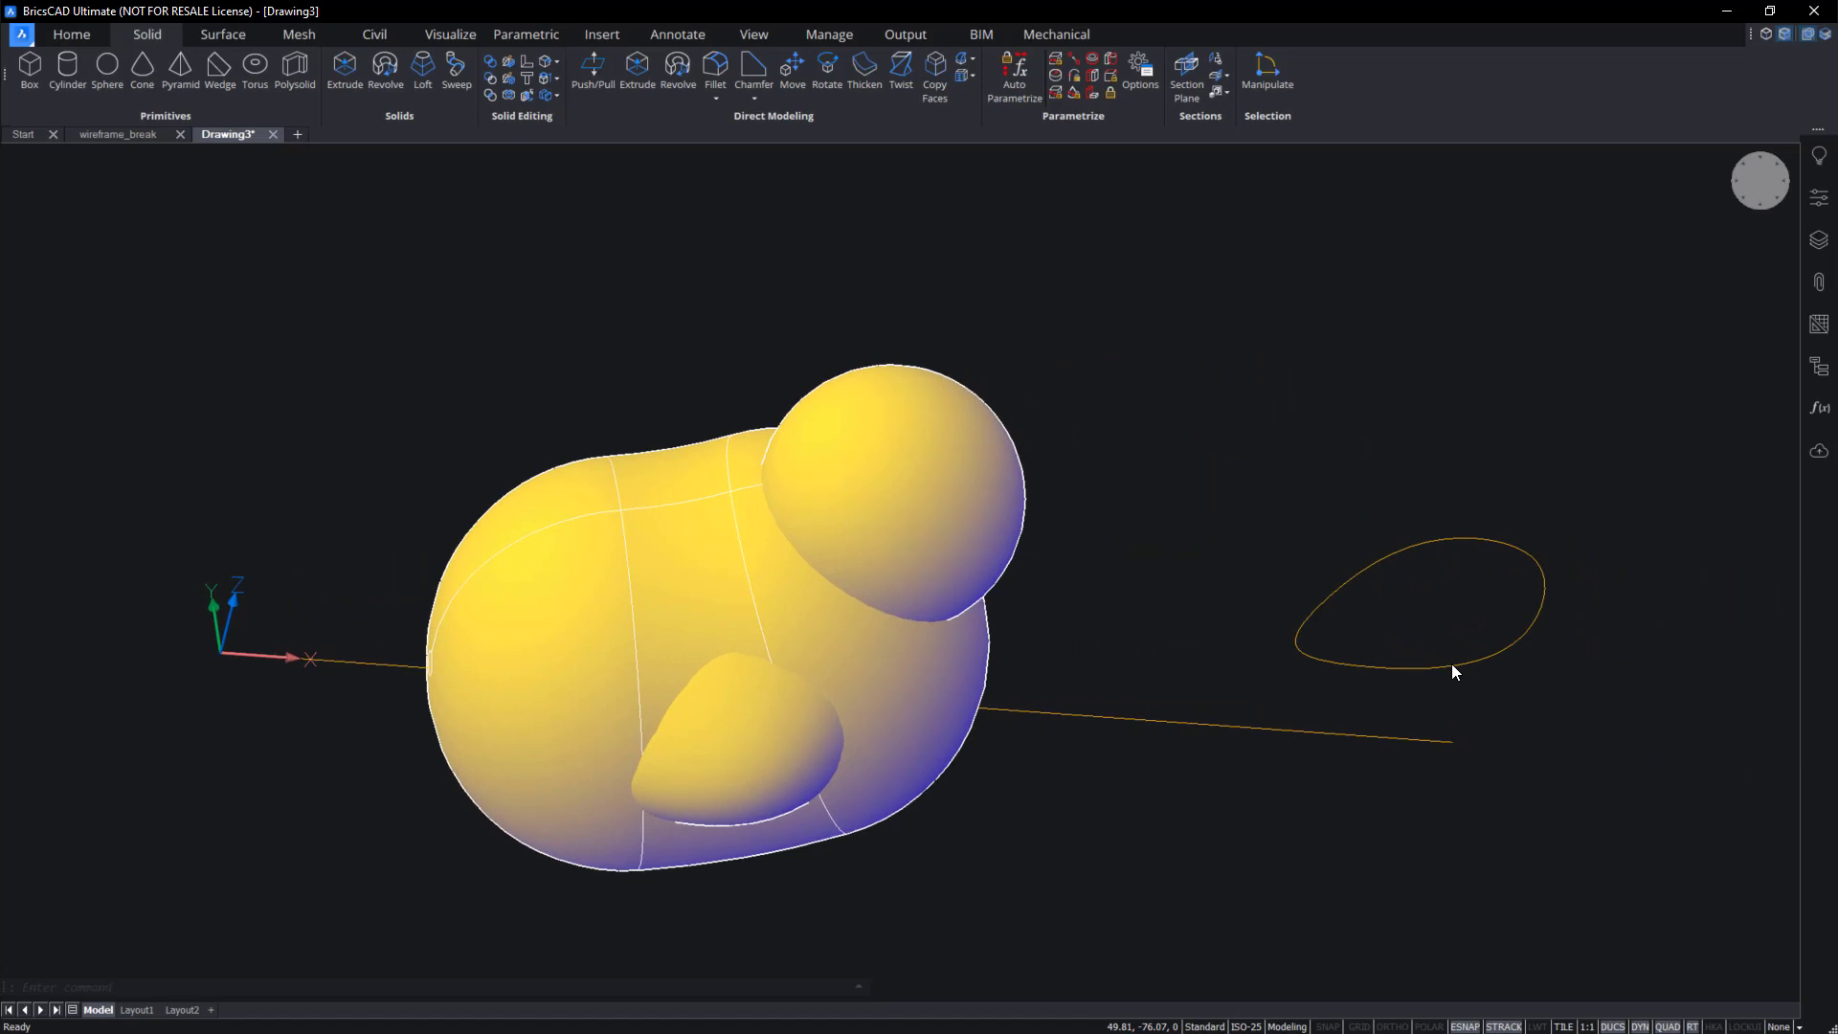
left_click(1735, 195)
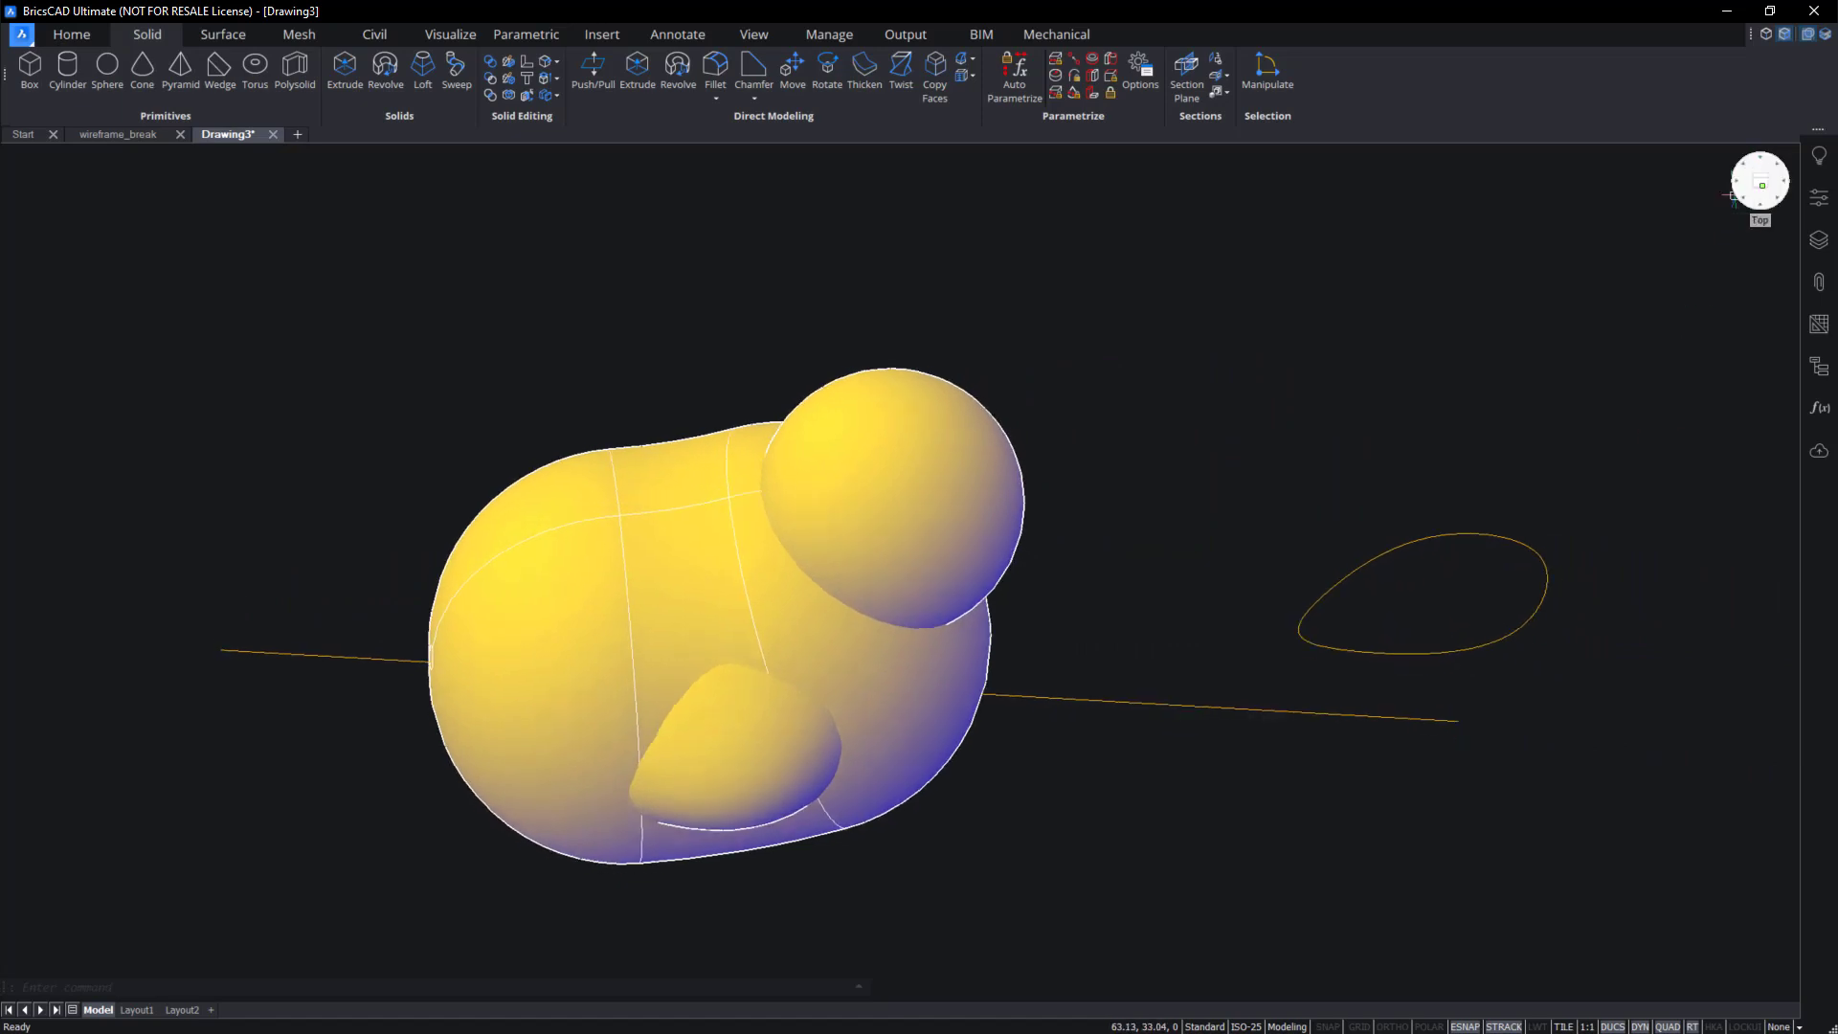
scroll(1379, 281, "down", 3)
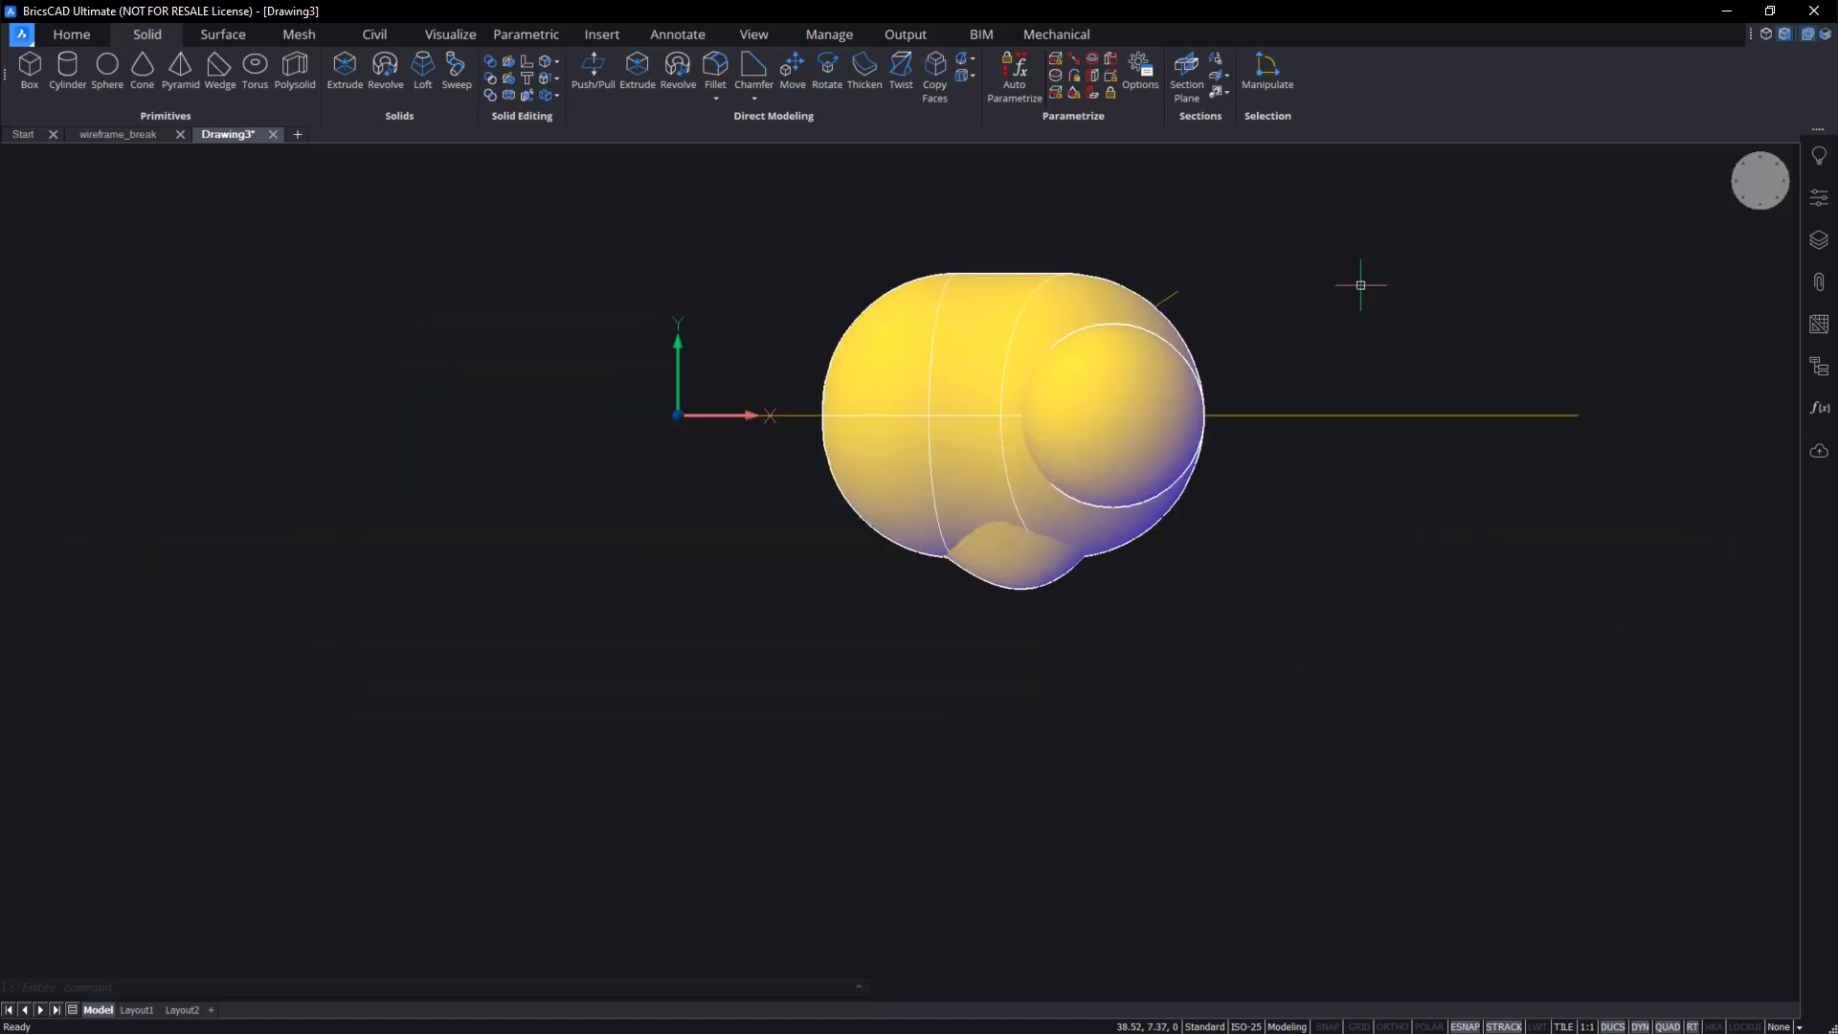
middle_click_drag(1335, 296, 1018, 345)
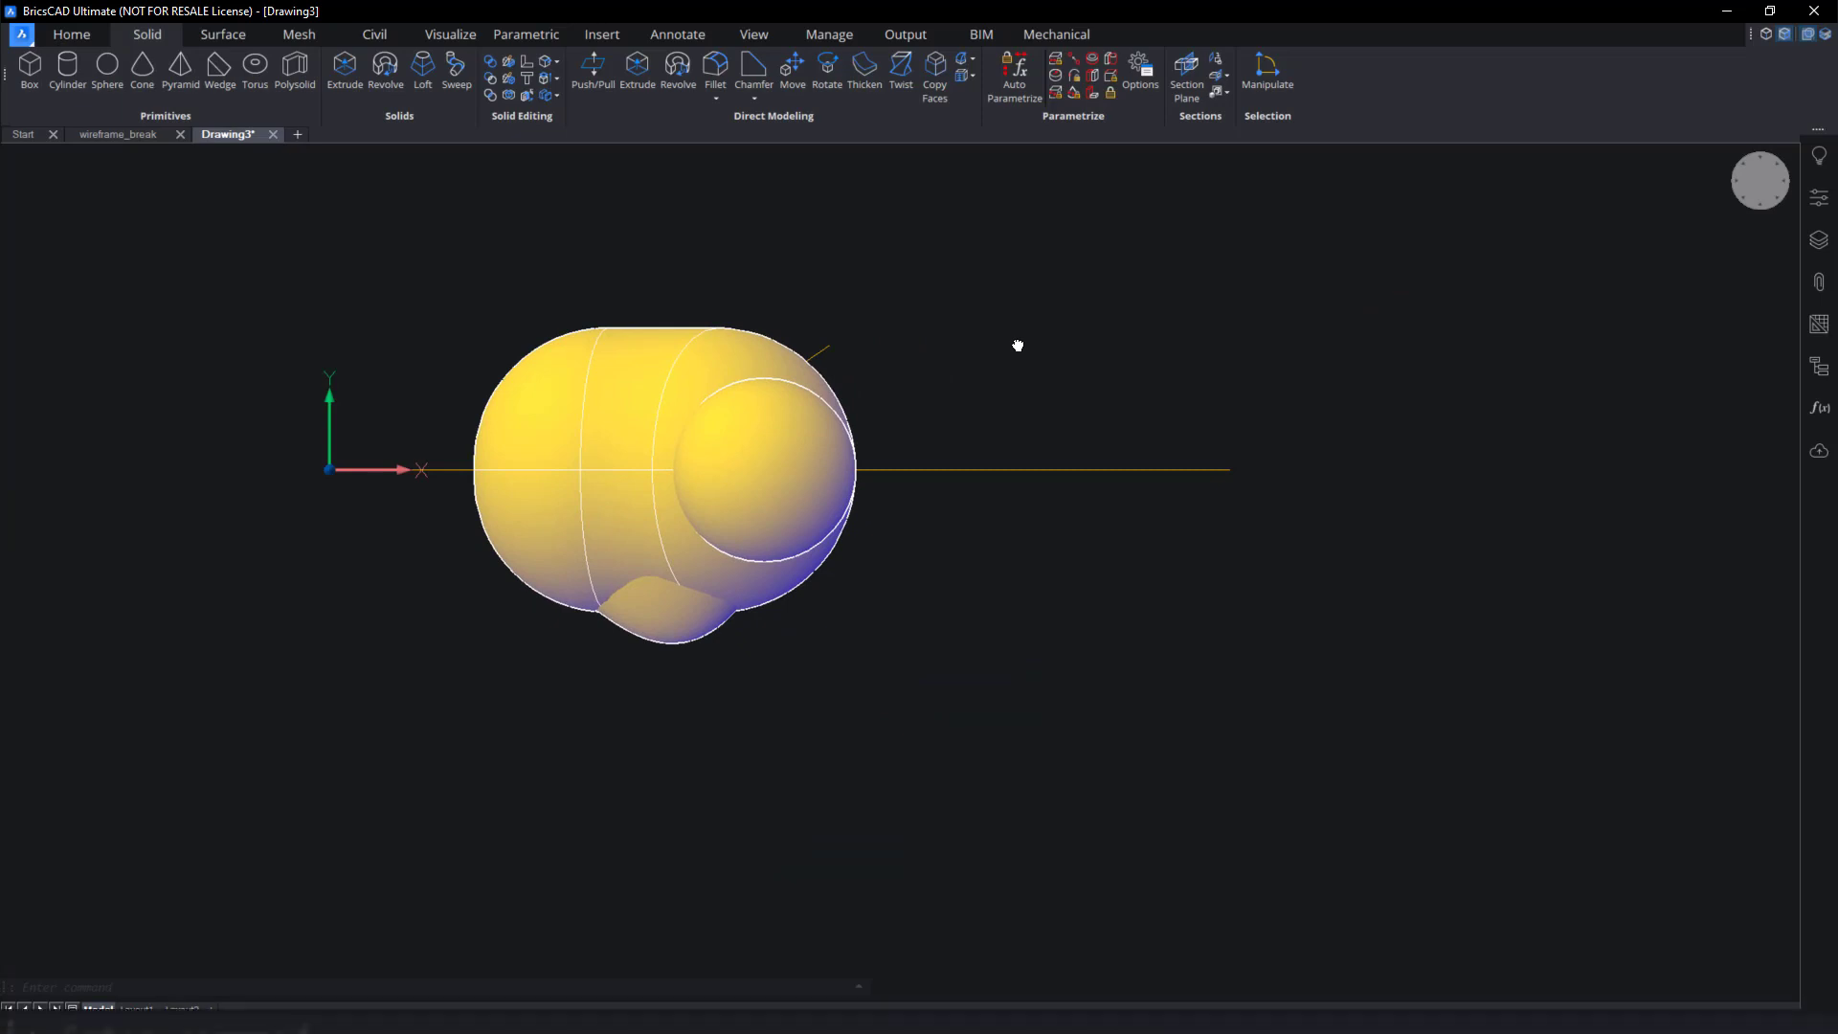
type("li")
key("Return")
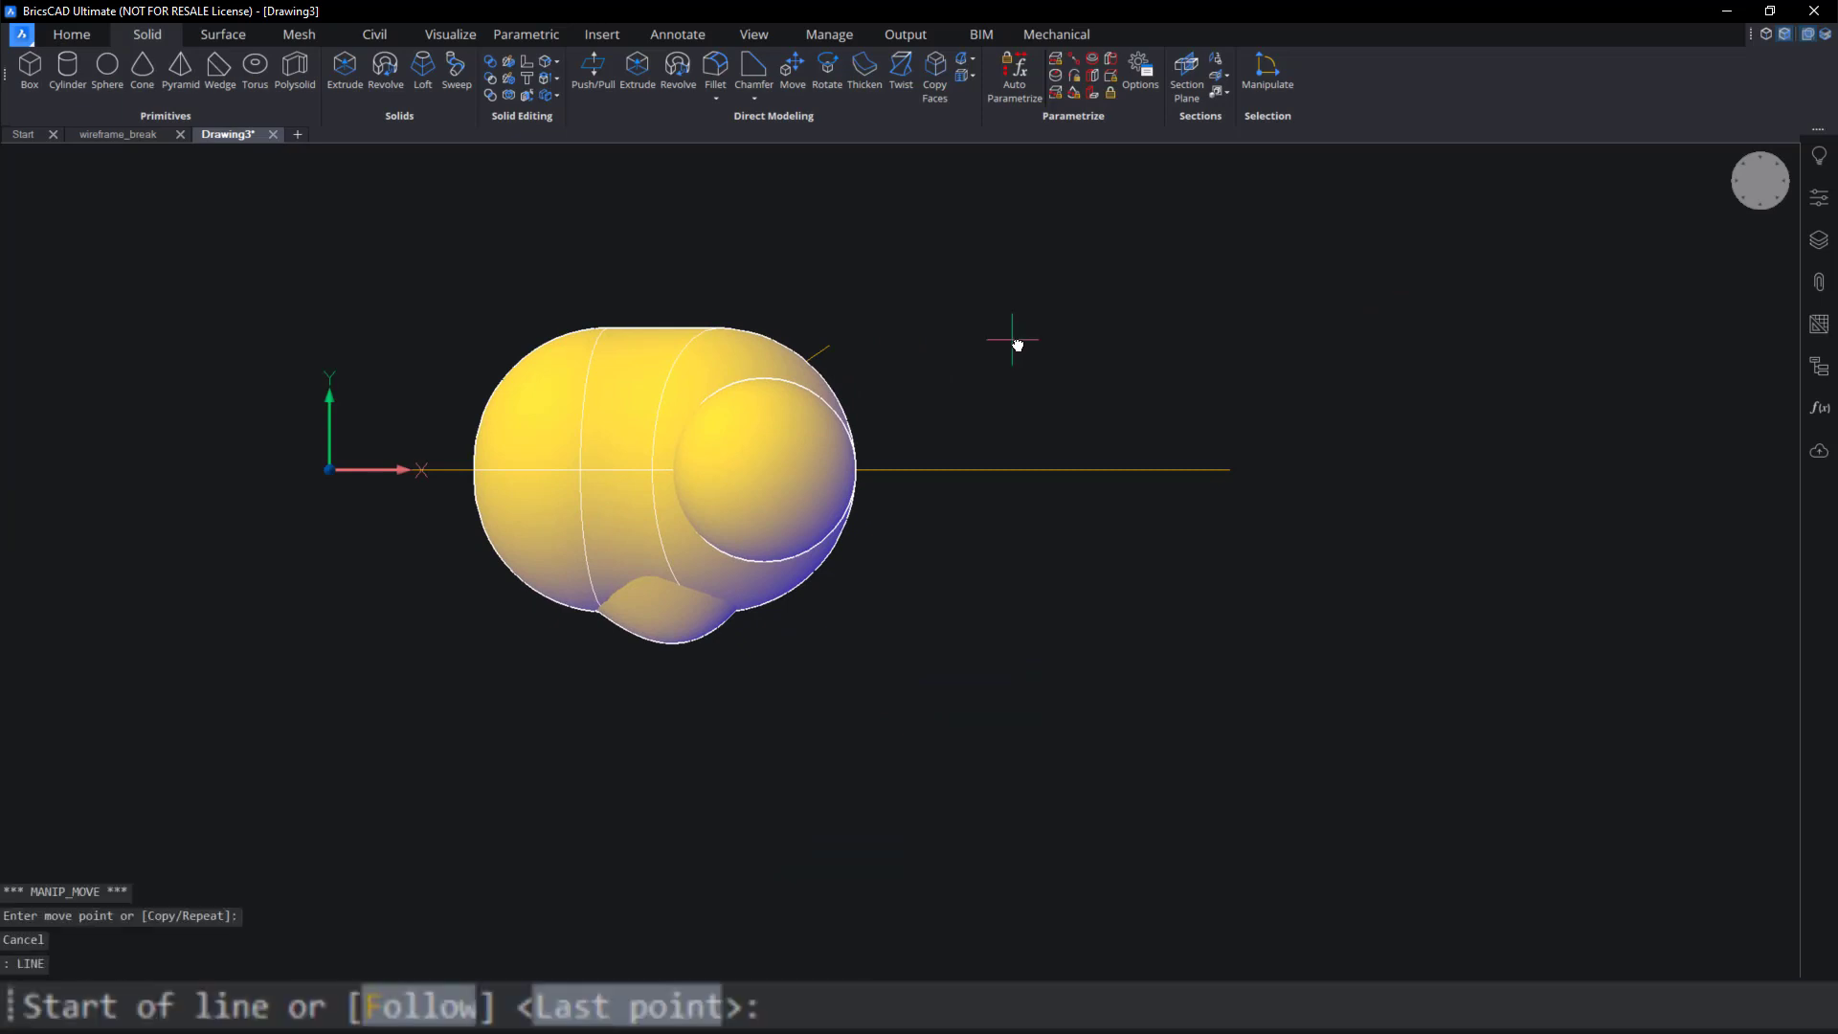
left_click(1356, 479)
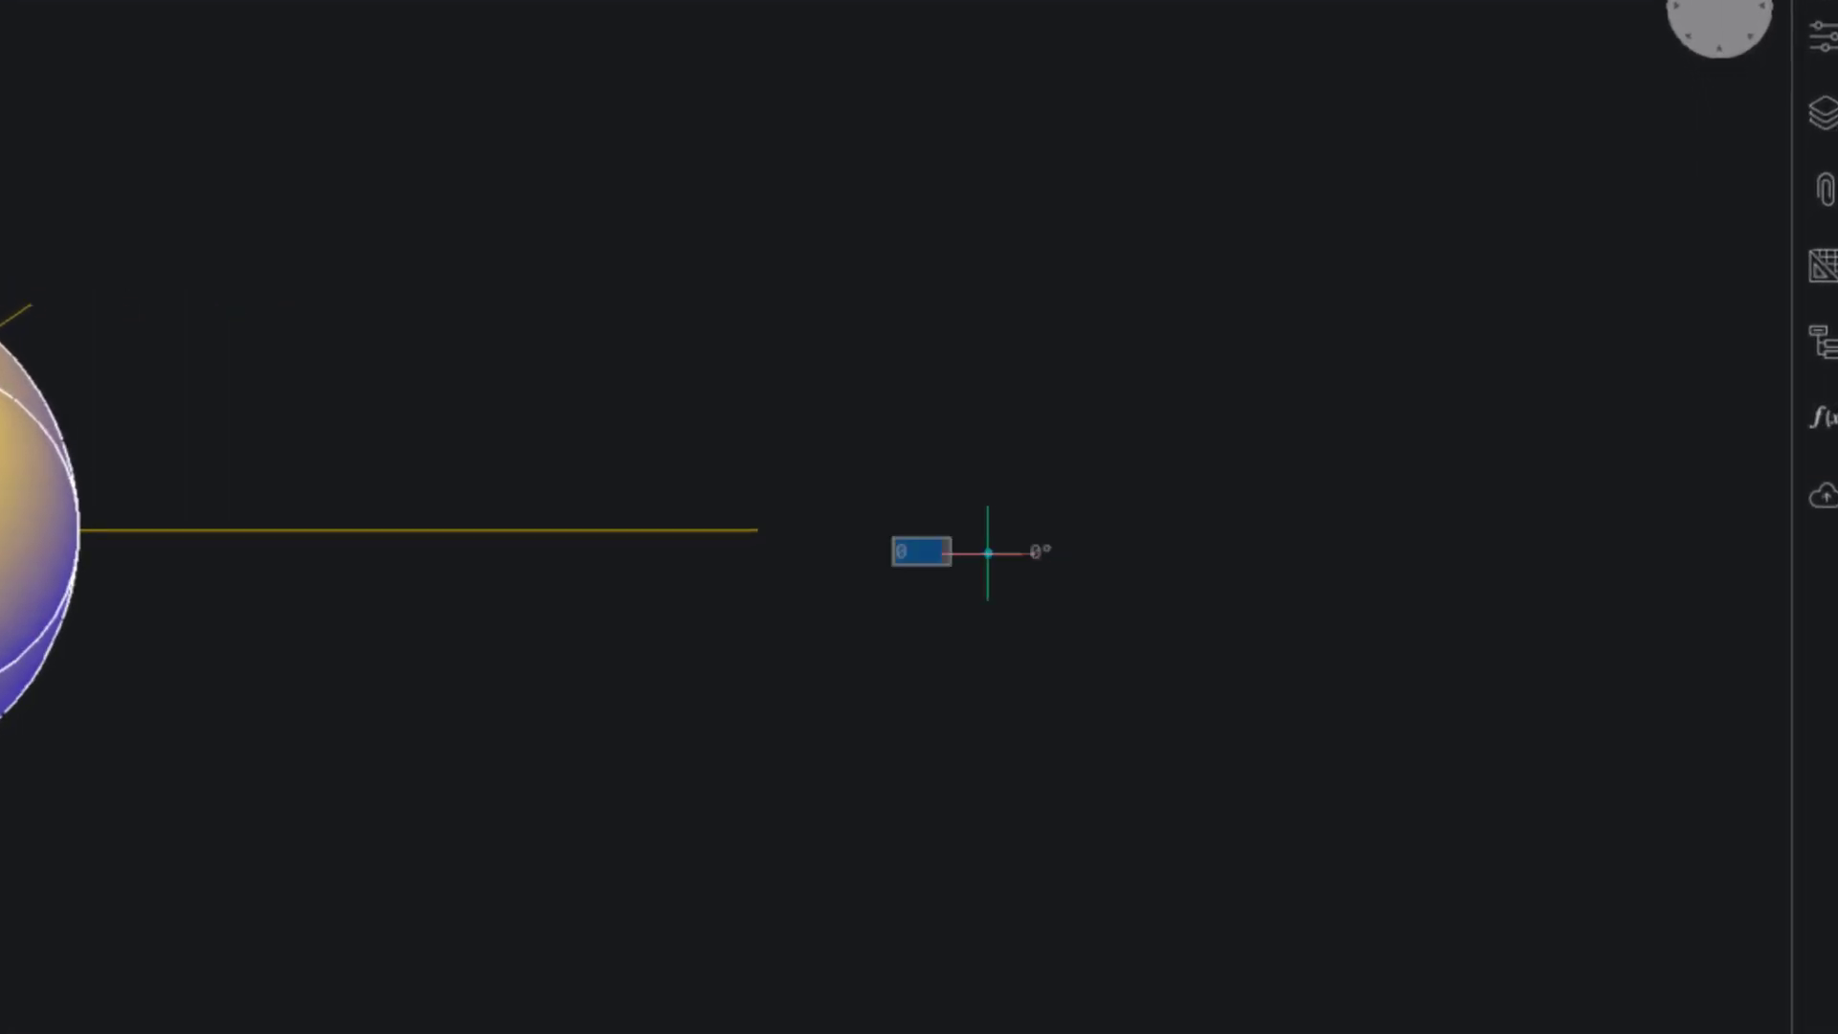
key("Return")
scroll(1019, 505, "up", 2)
Draw two slanted lines fanning out from the end of the middle toe line, one on each side.
key("Return")
left_click(956, 597)
left_click(1027, 490)
key("Return")
key("Return")
left_click(956, 596)
left_click(855, 488)
key("Escape")
Draw a leg line about 5.7 mm long straight up the Z axis from the point where the toe lines meet.
middle_click_drag(1168, 599, 1122, 752, "shift")
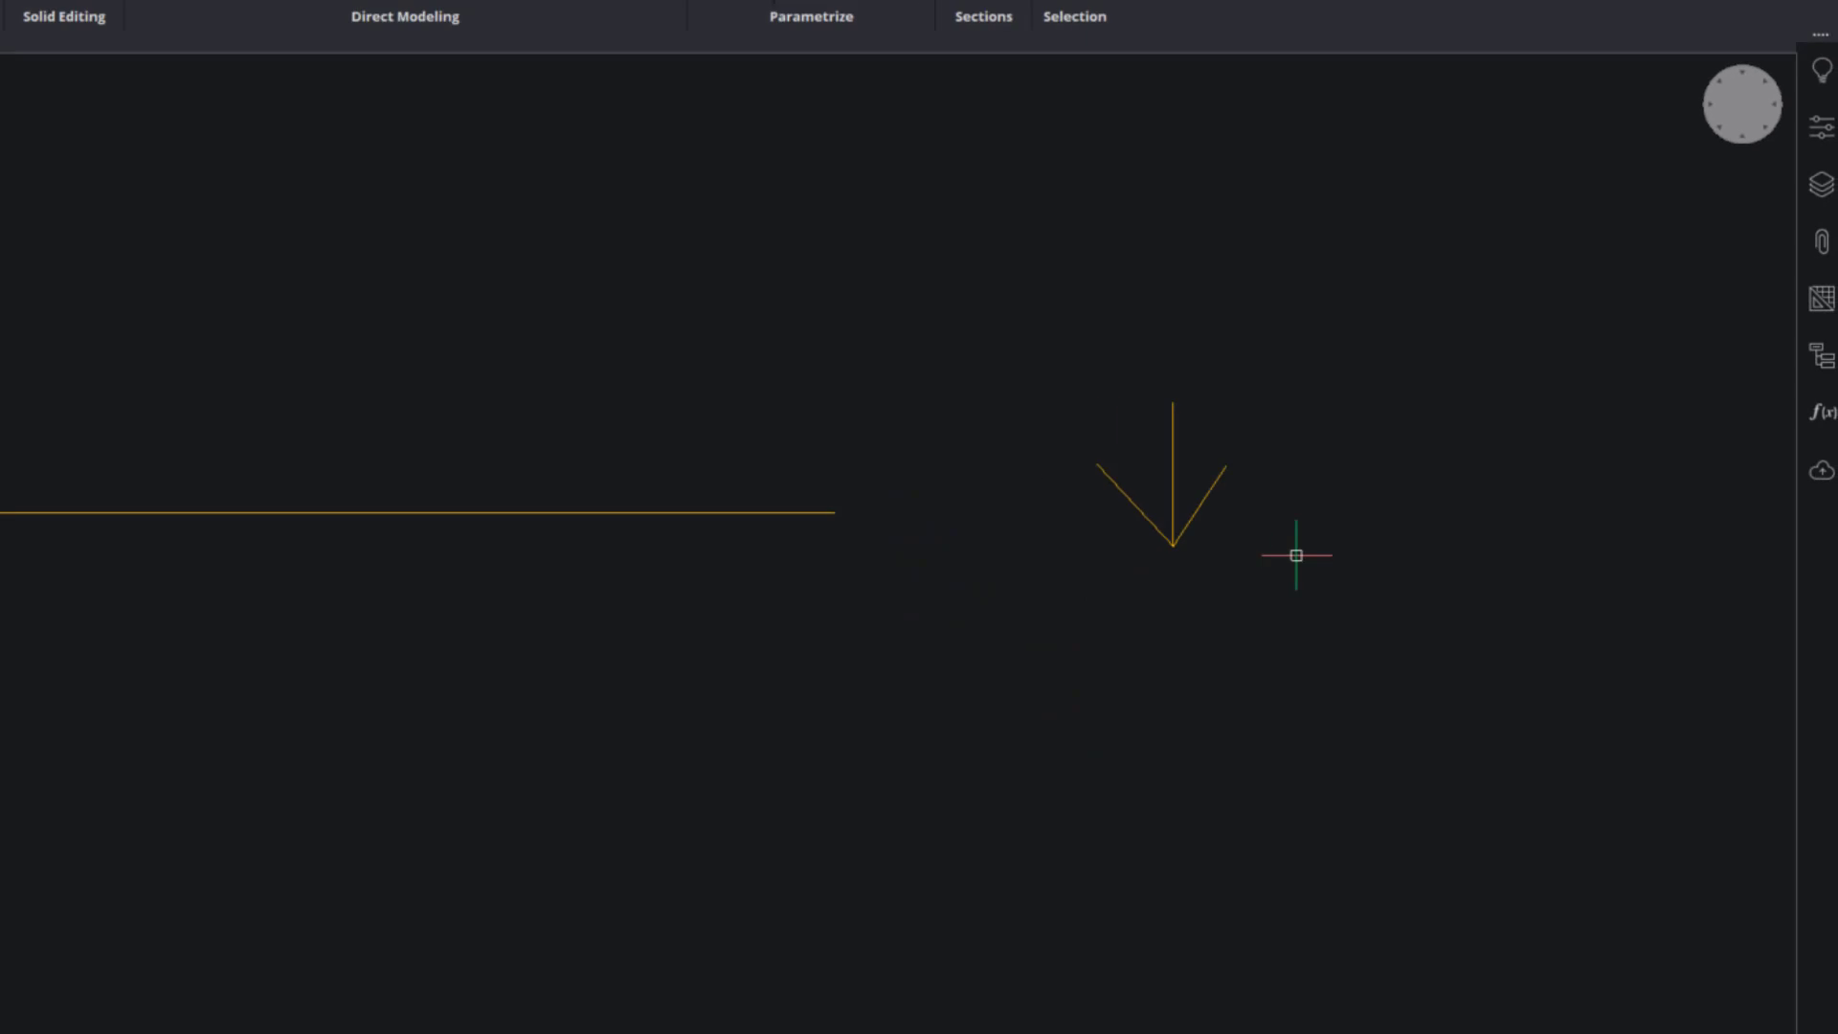
middle_click_drag(1431, 595, 1367, 603, "shift")
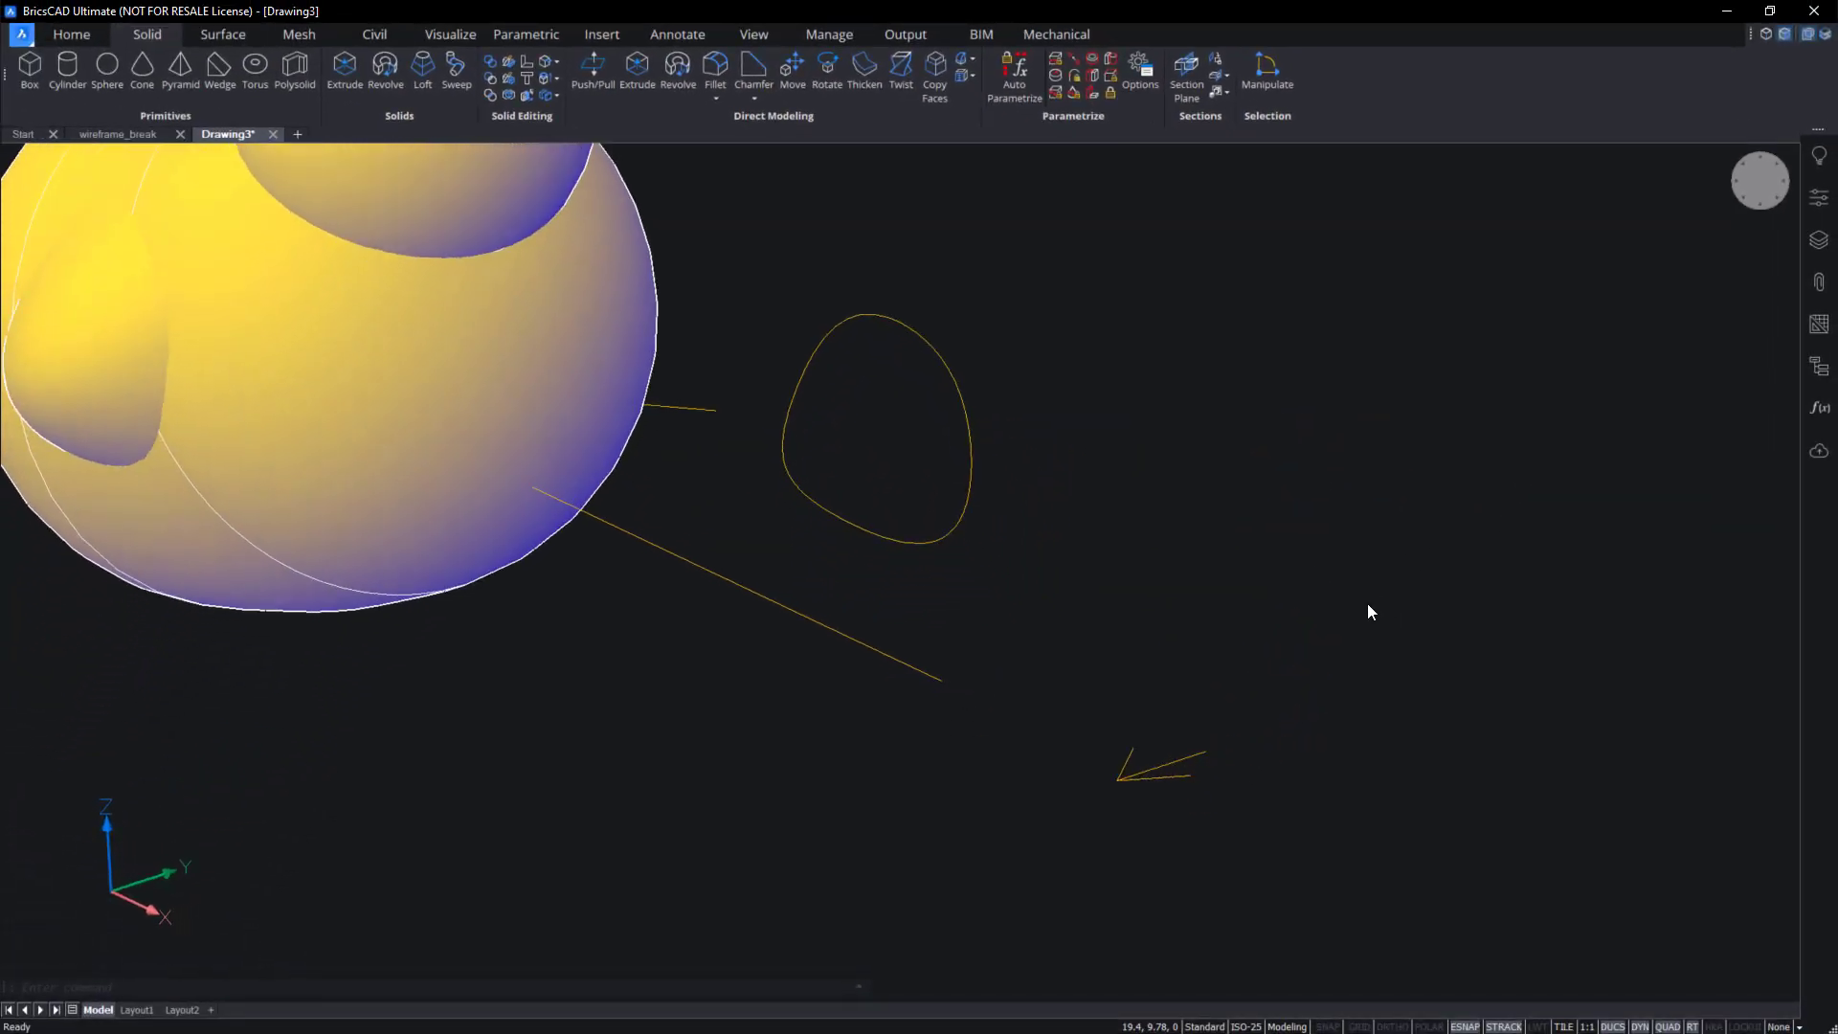
scroll(1367, 603, "up", 2)
type("line")
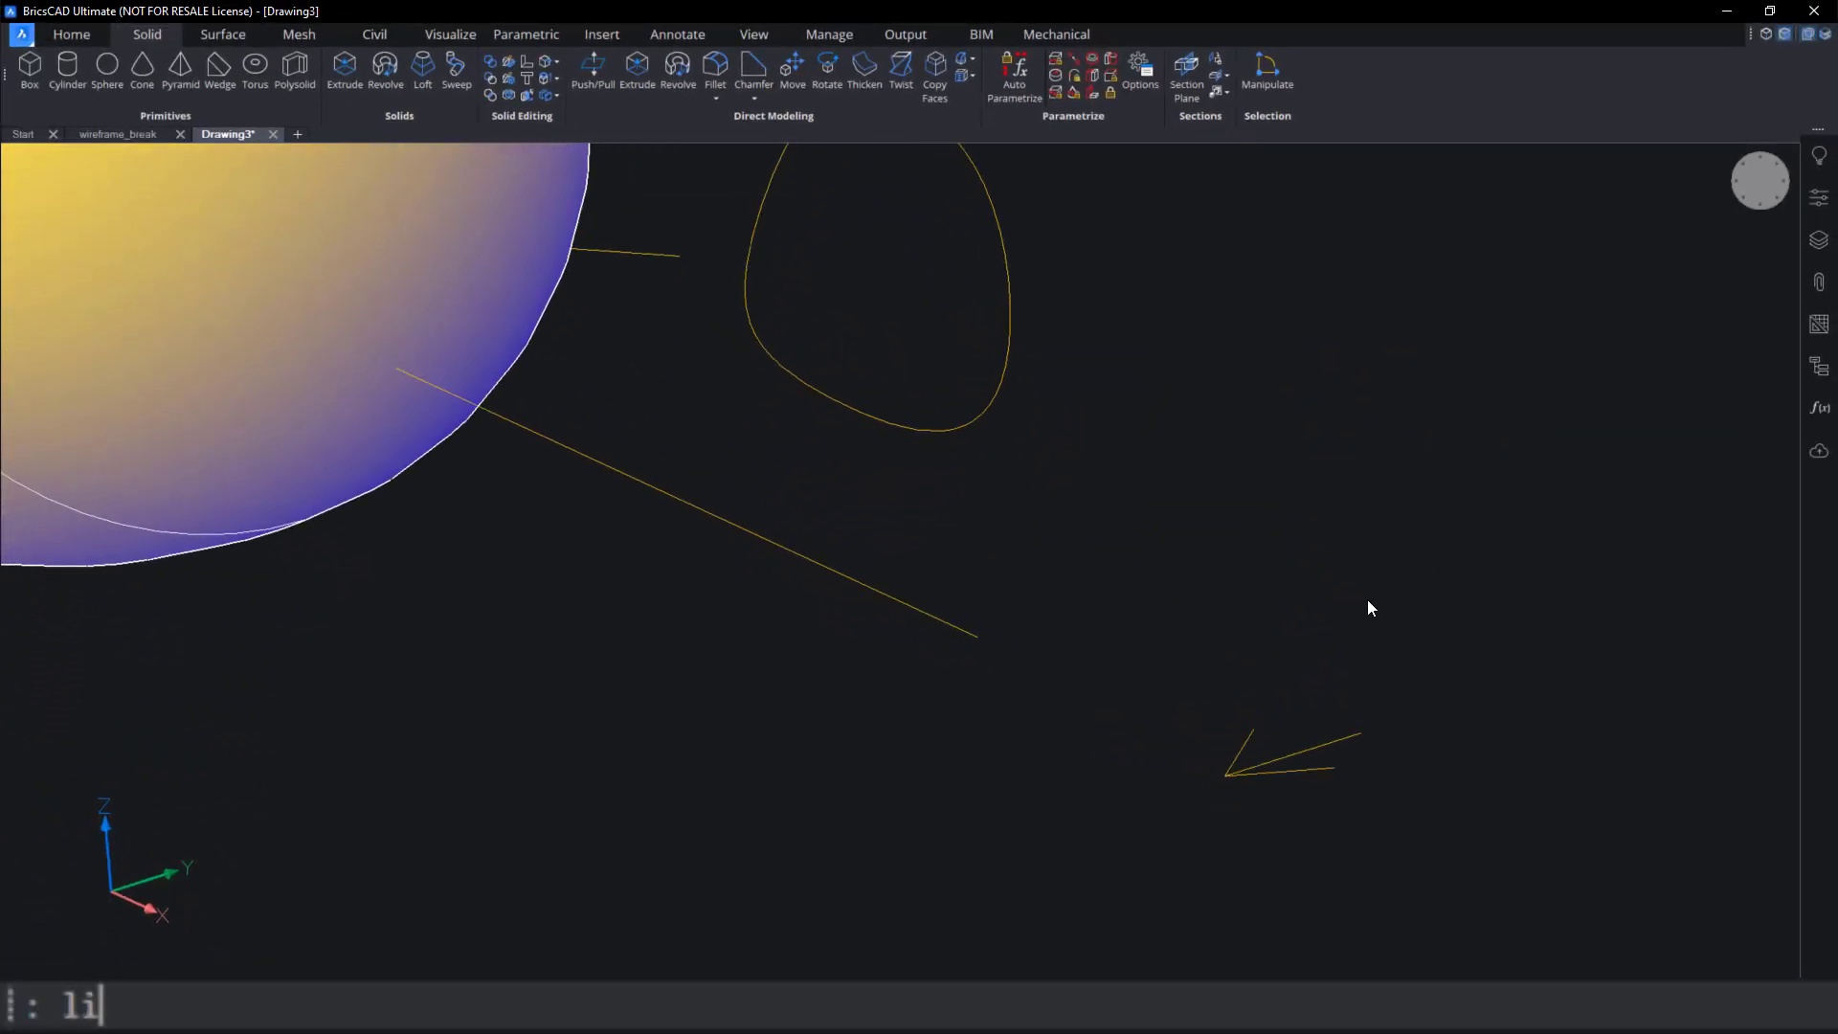
key("Return")
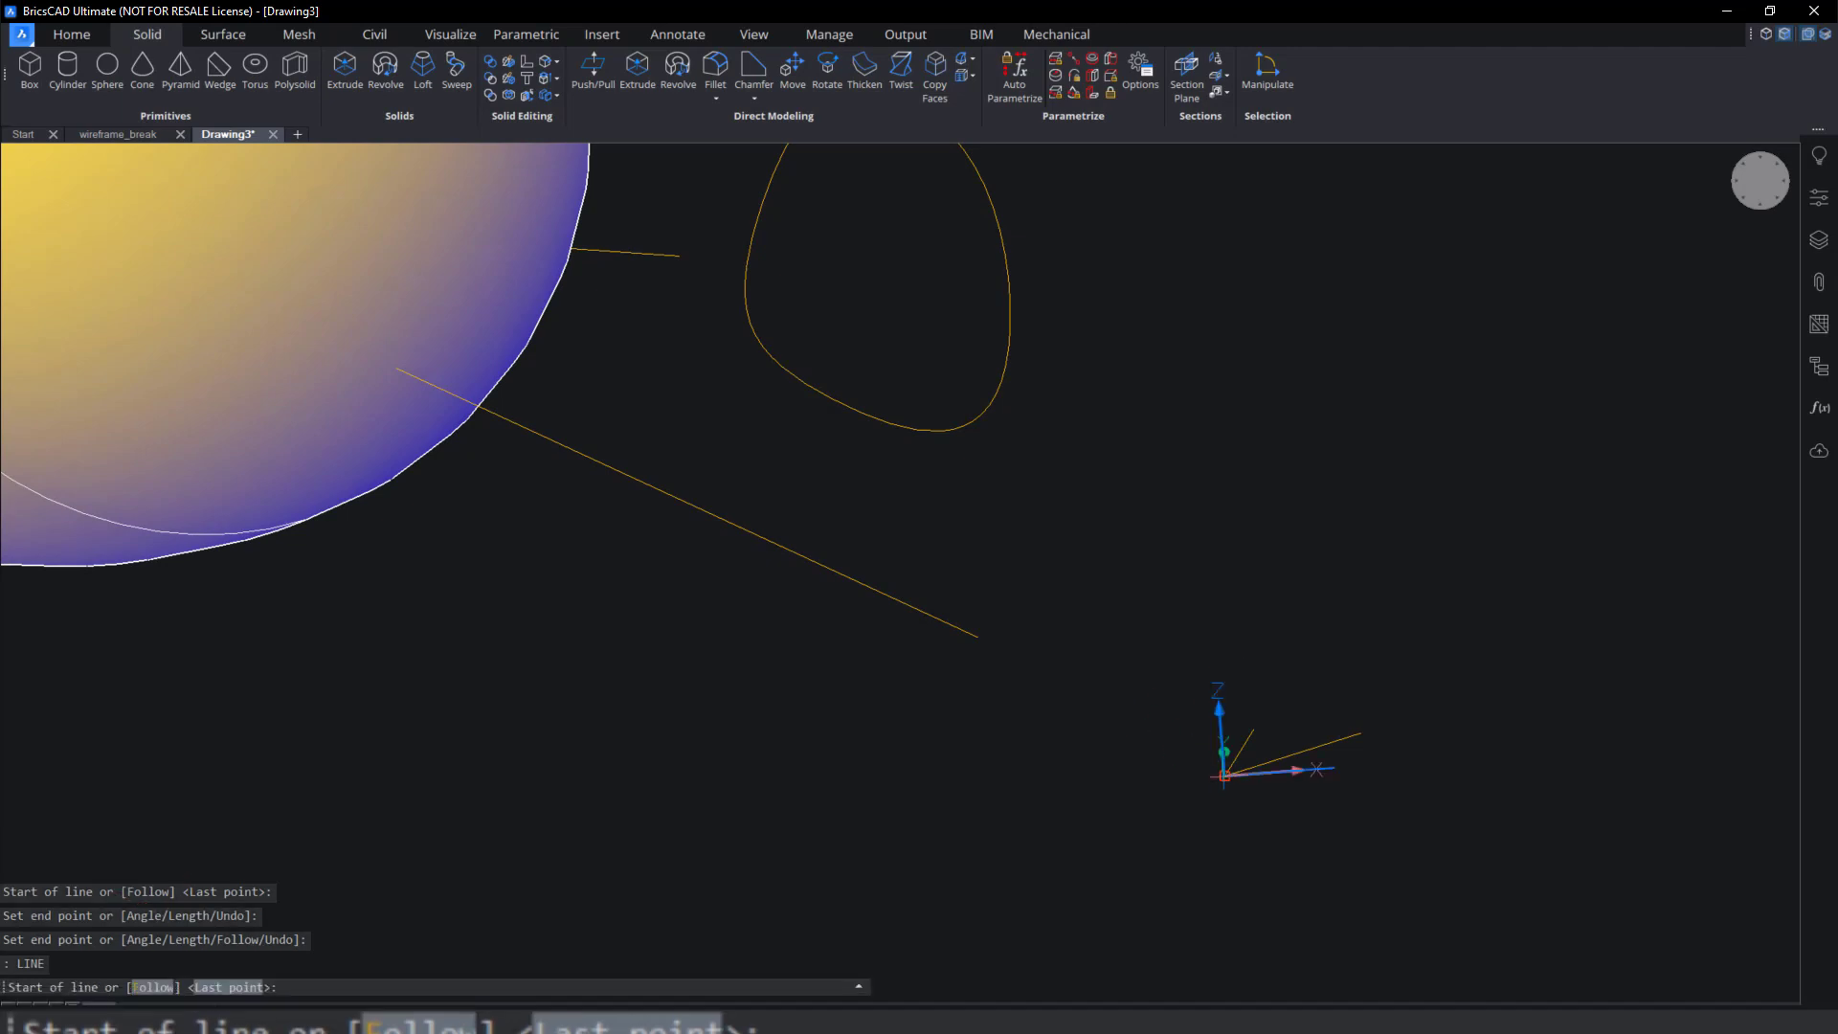
left_click(1224, 775)
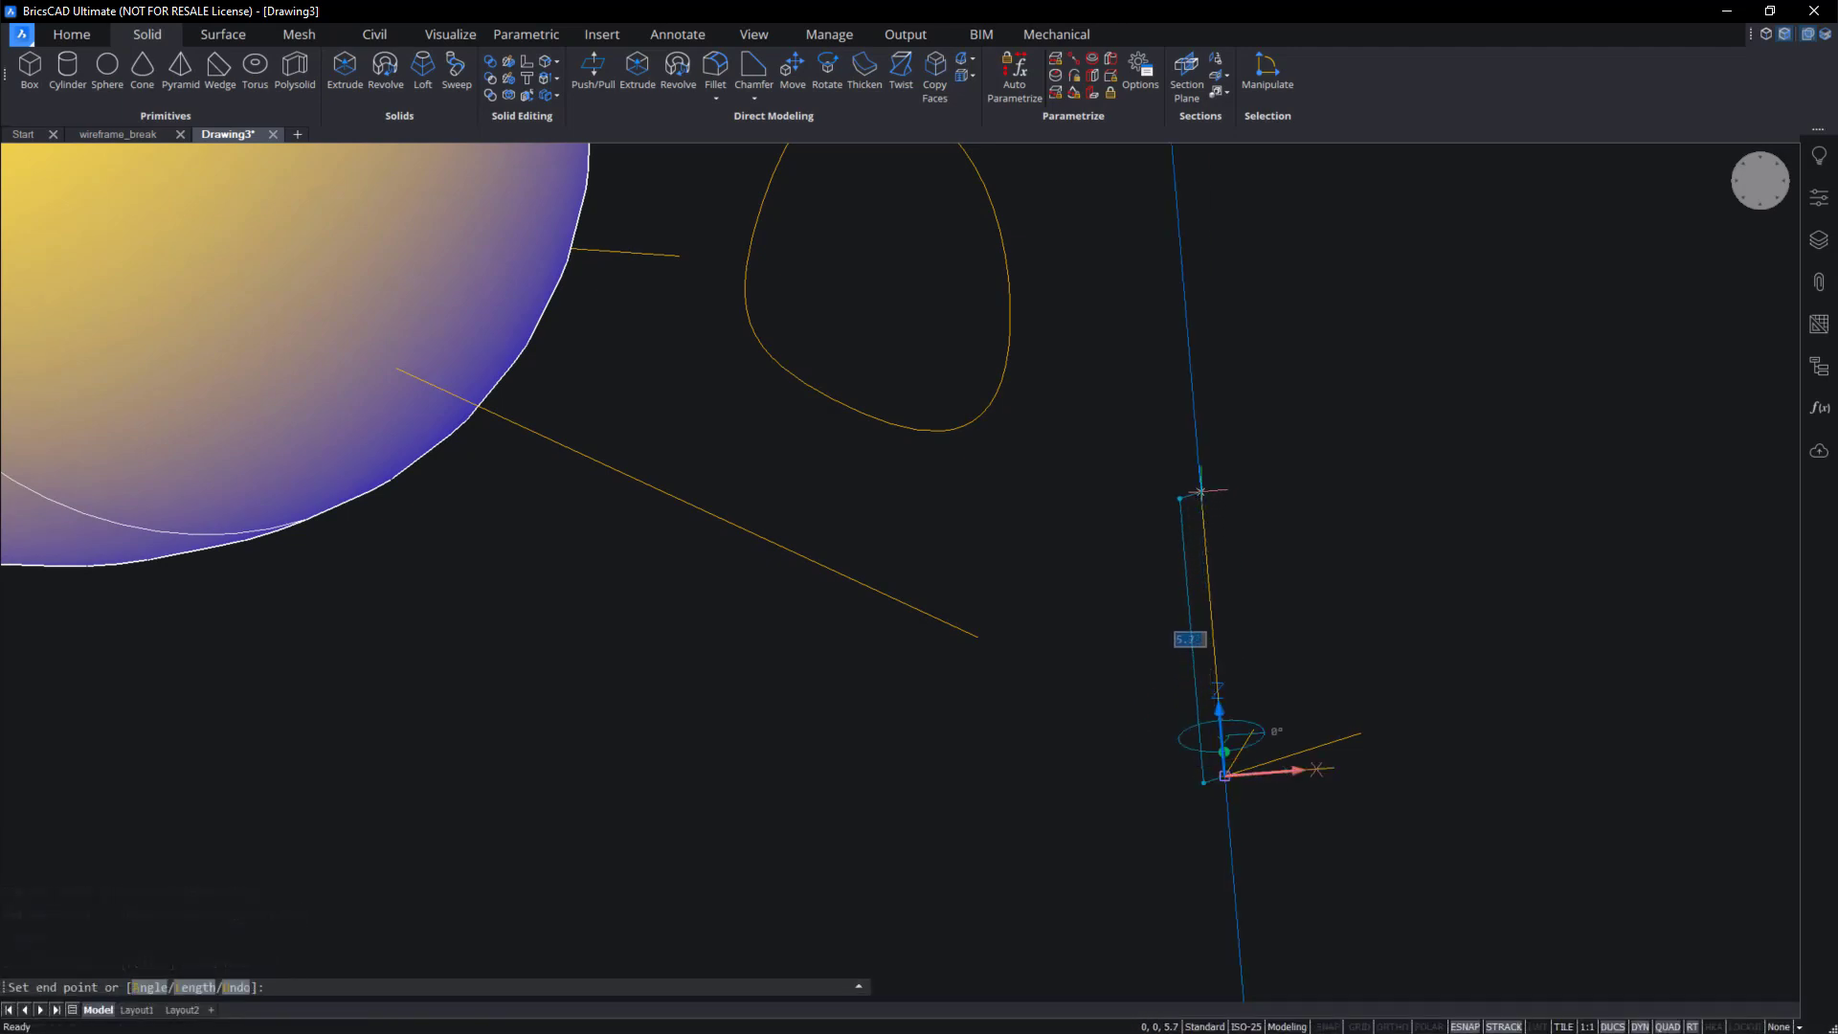
left_click(1202, 493)
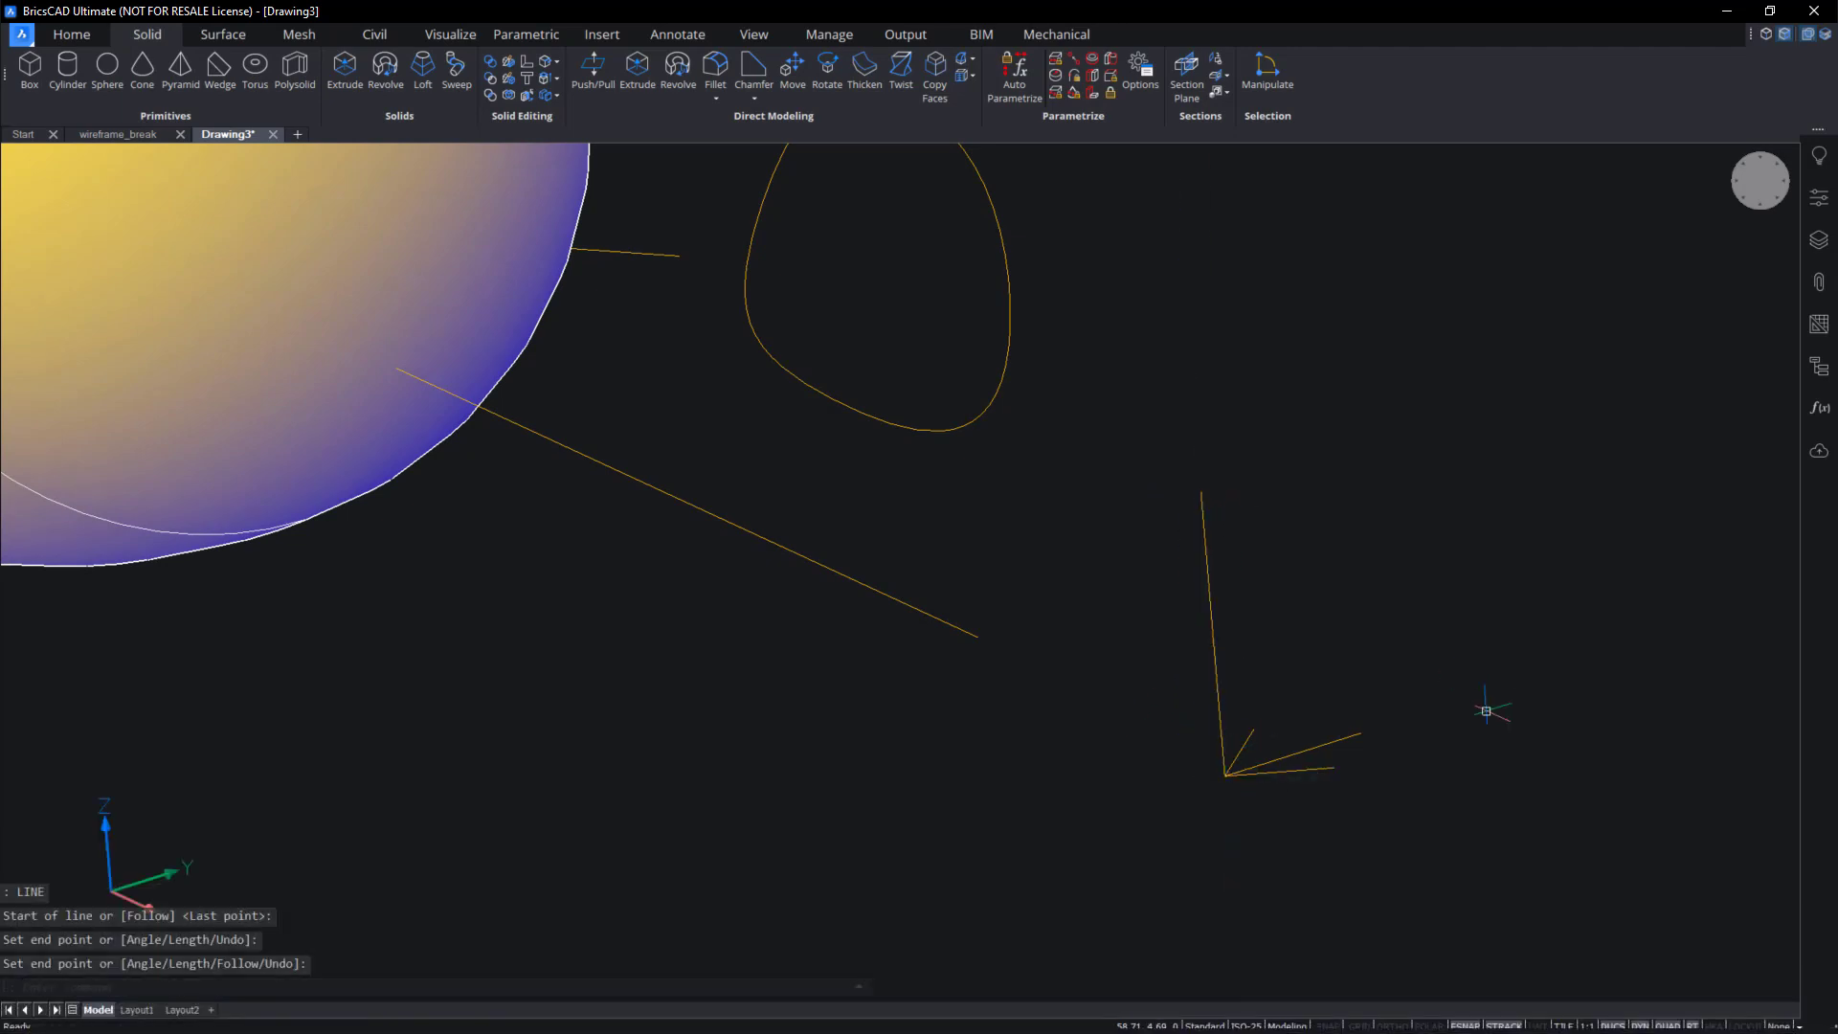
Thicken the three toe lines into solid rods, leaving out the vertical leg line.
type("d")
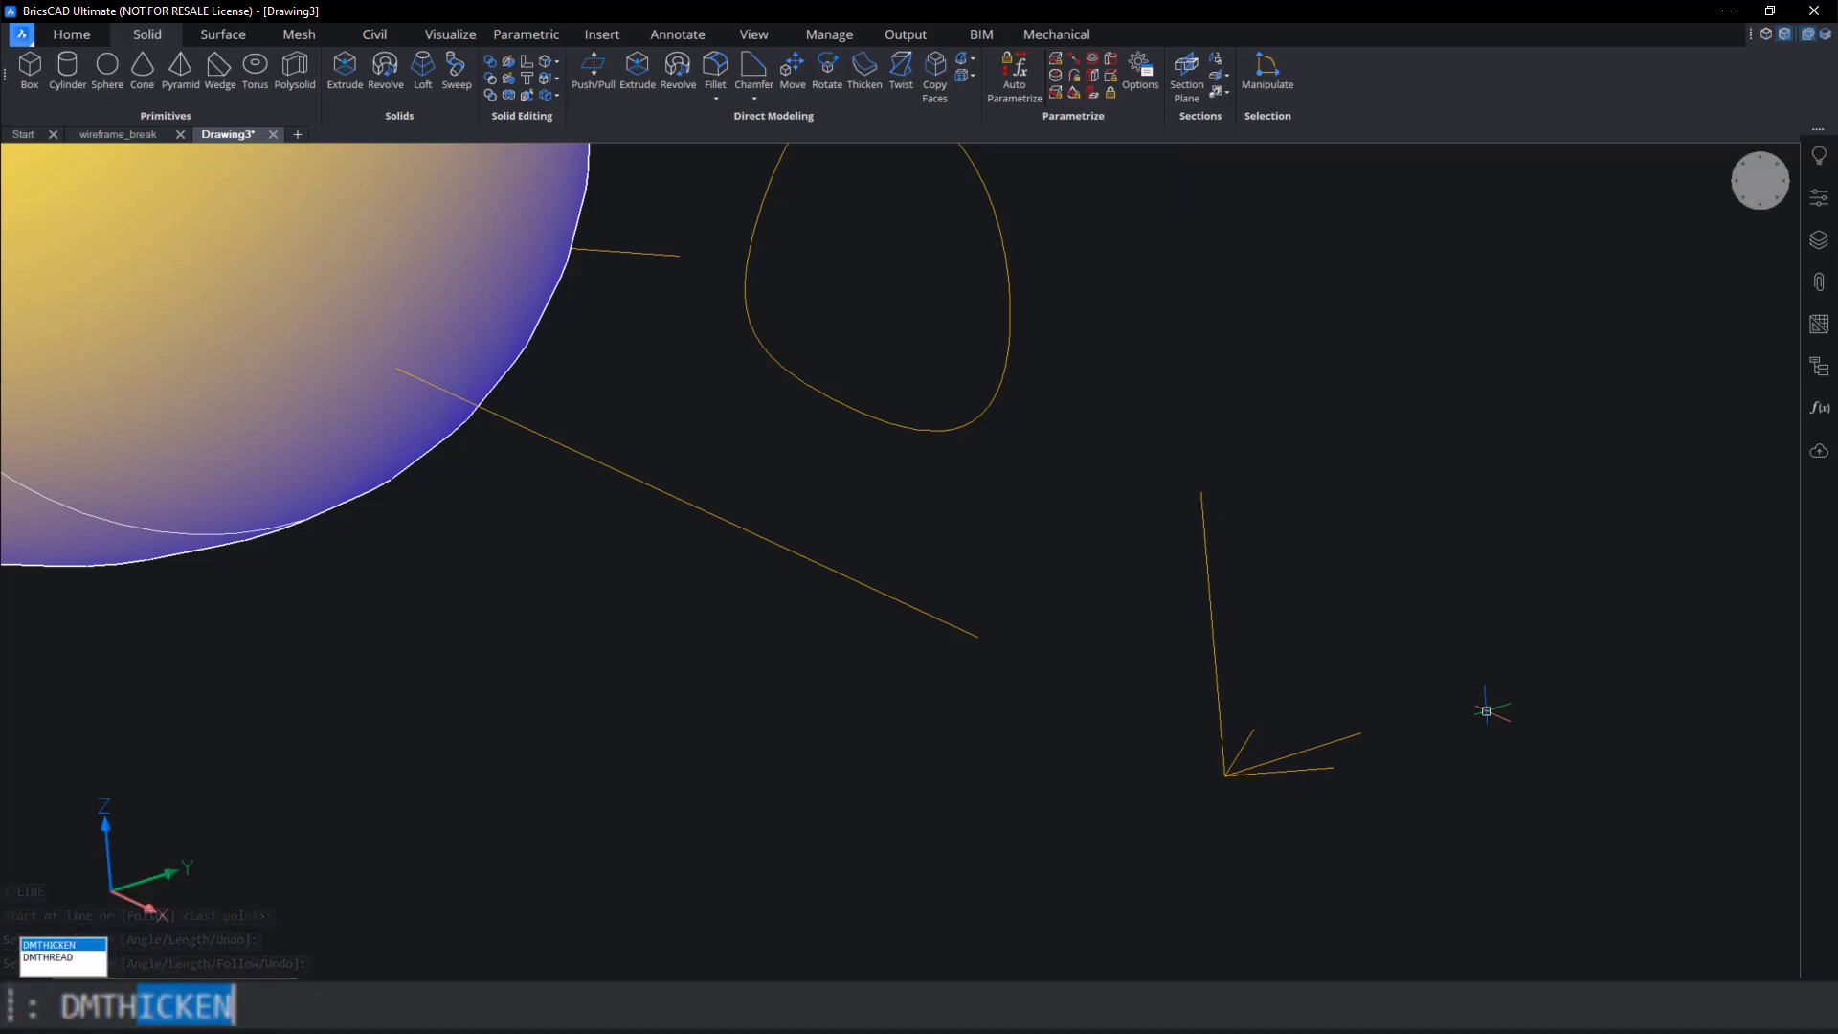
key("Return")
left_click(1391, 817)
left_click(1273, 710)
key("Return")
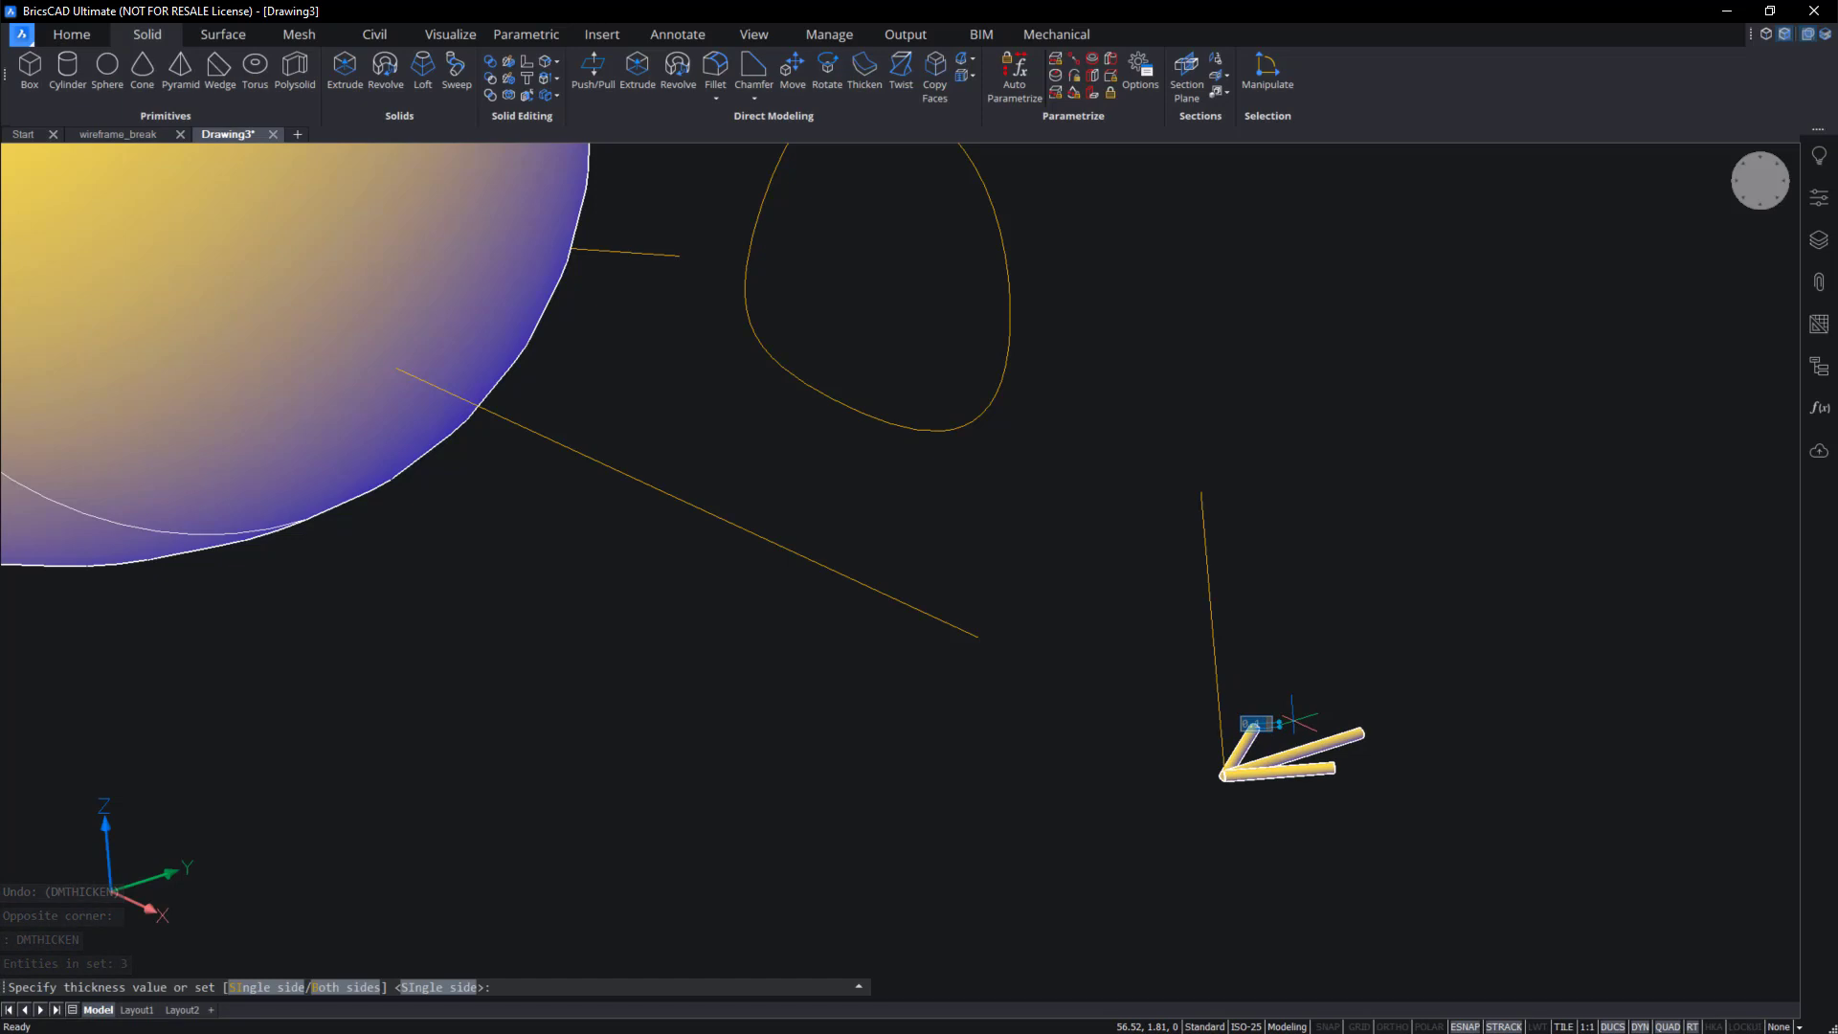
key("Return")
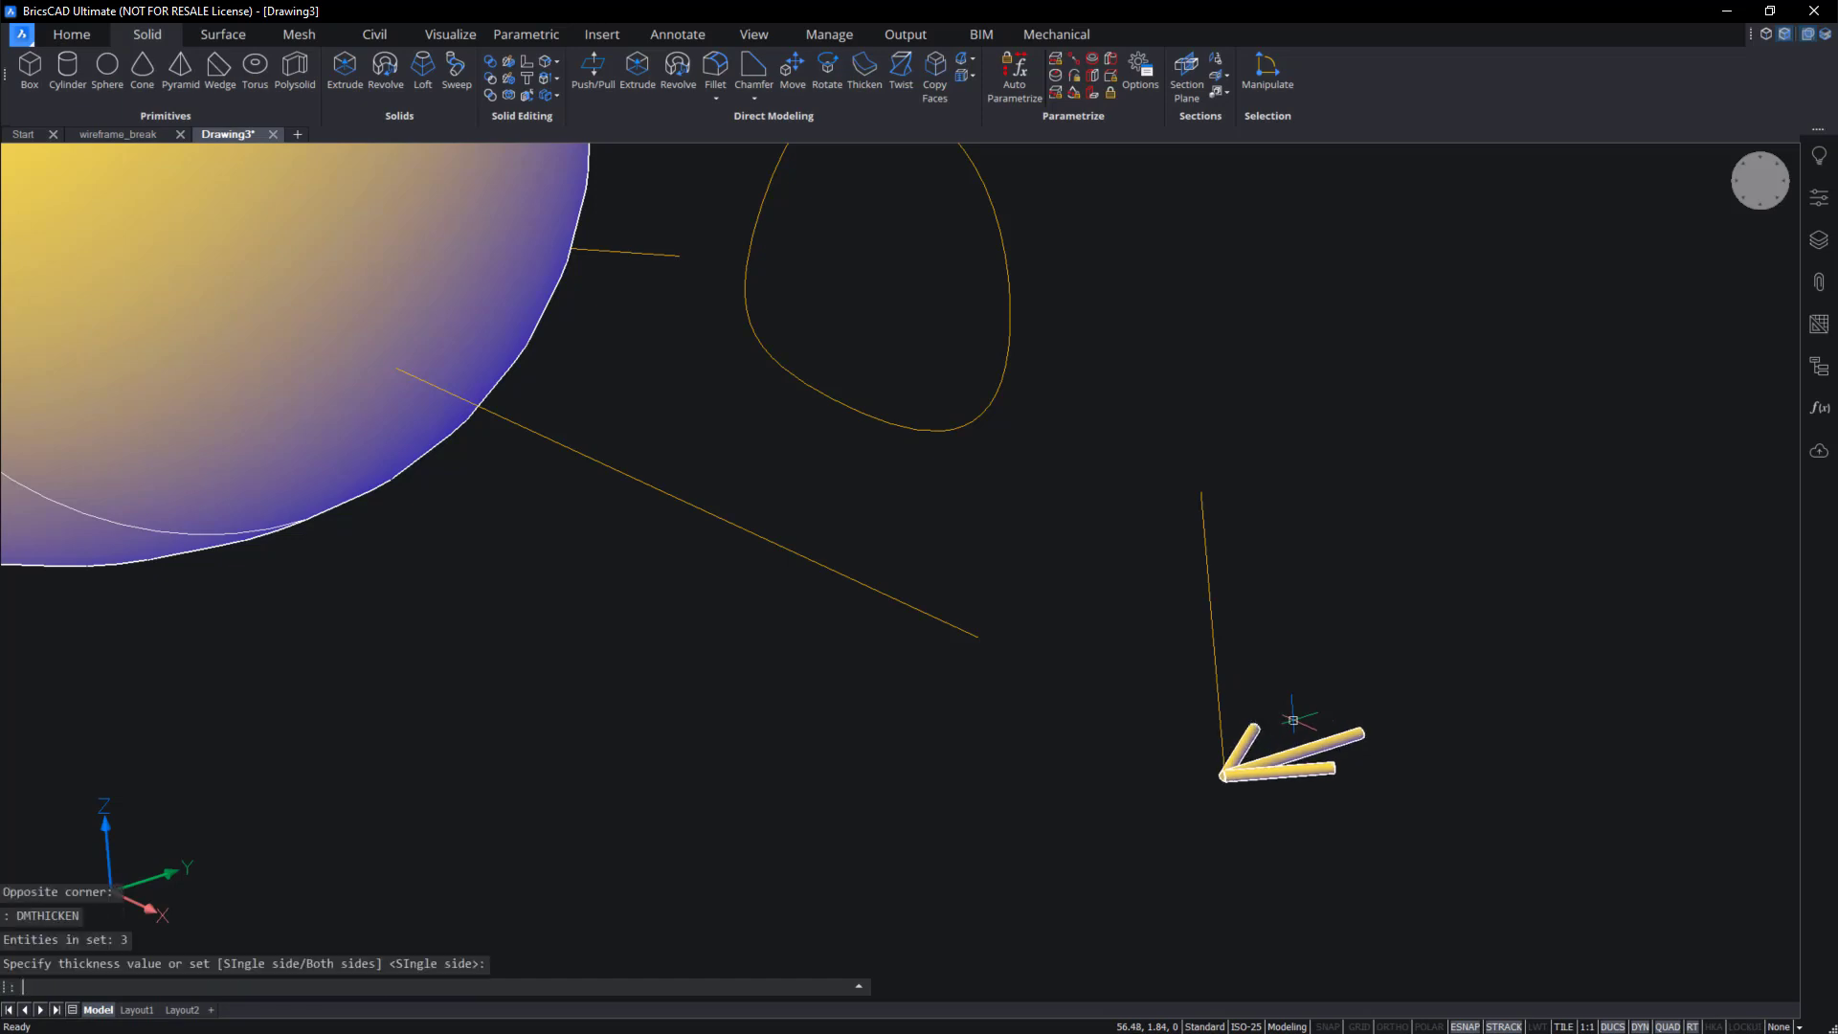
Thicken the vertical leg line into a solid rod.
key("Return")
left_click(1213, 636)
key("Return")
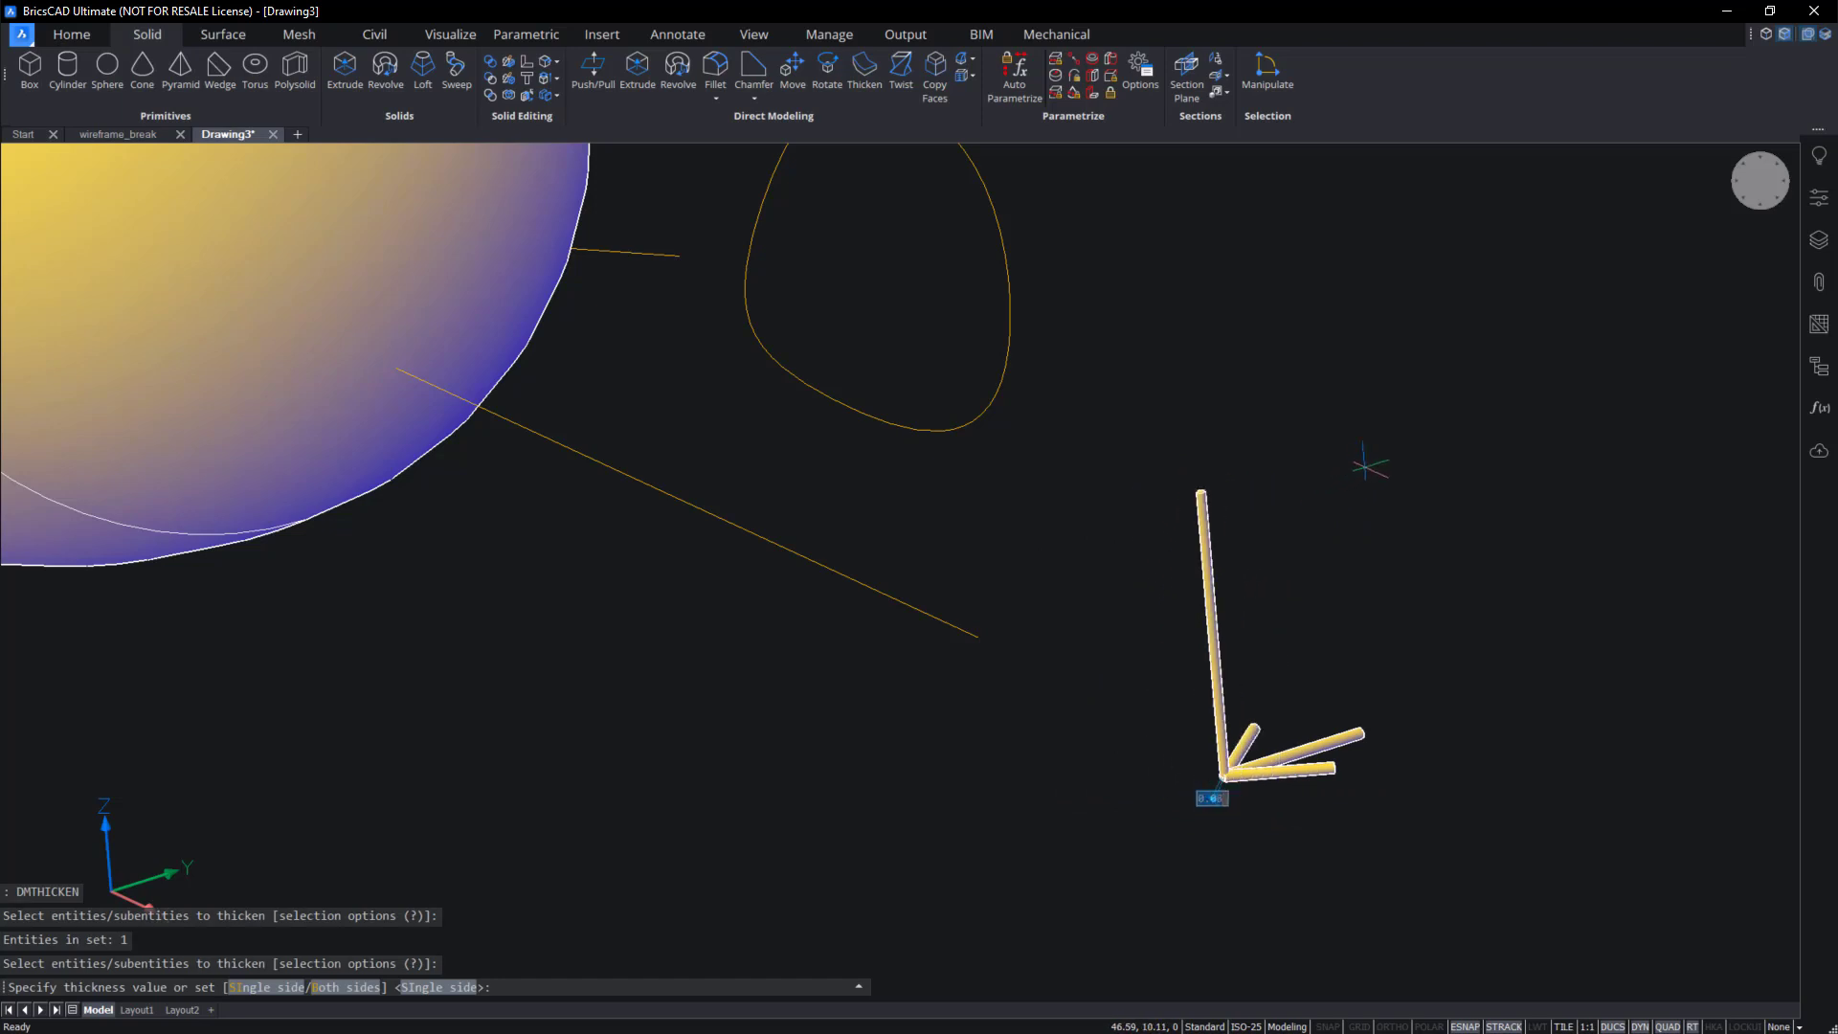
key("Return")
Extrude the end face of the middle toe into a pointed tip with an 11° taper.
middle_click_drag(1499, 697, 1259, 864, "shift")
mouse_move(1249, 831)
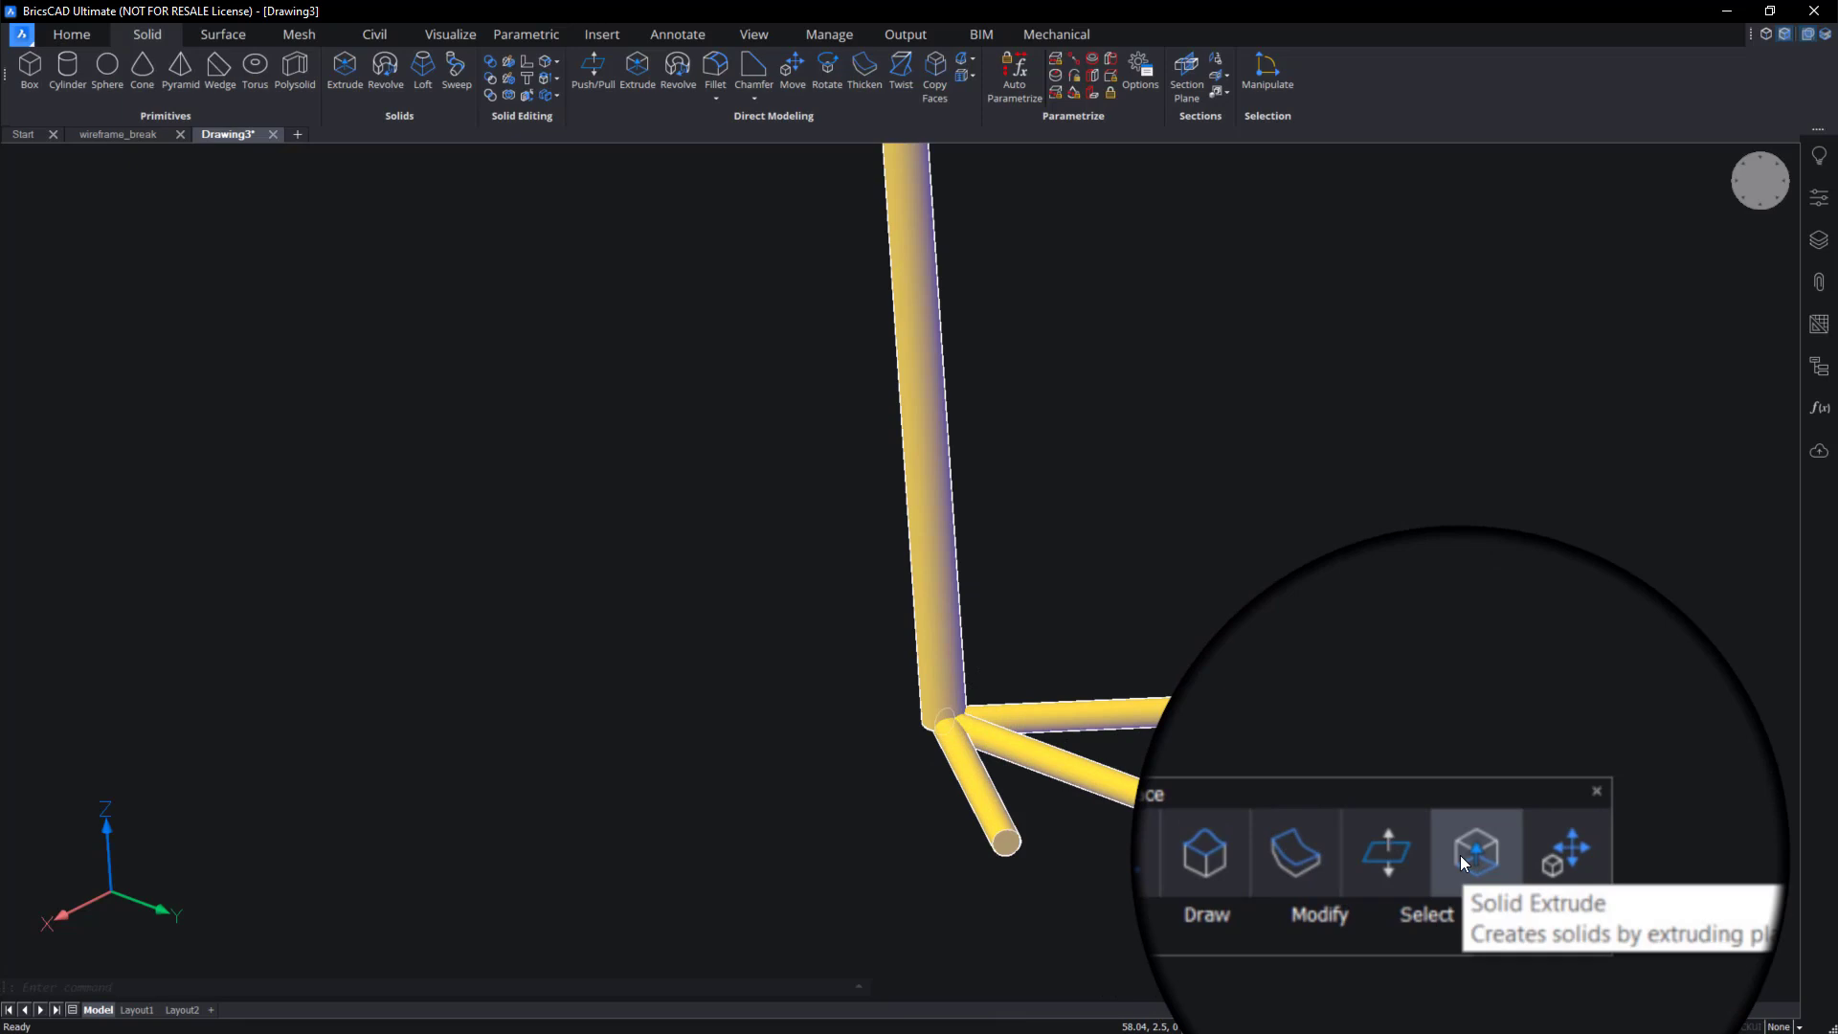
left_click(1461, 854)
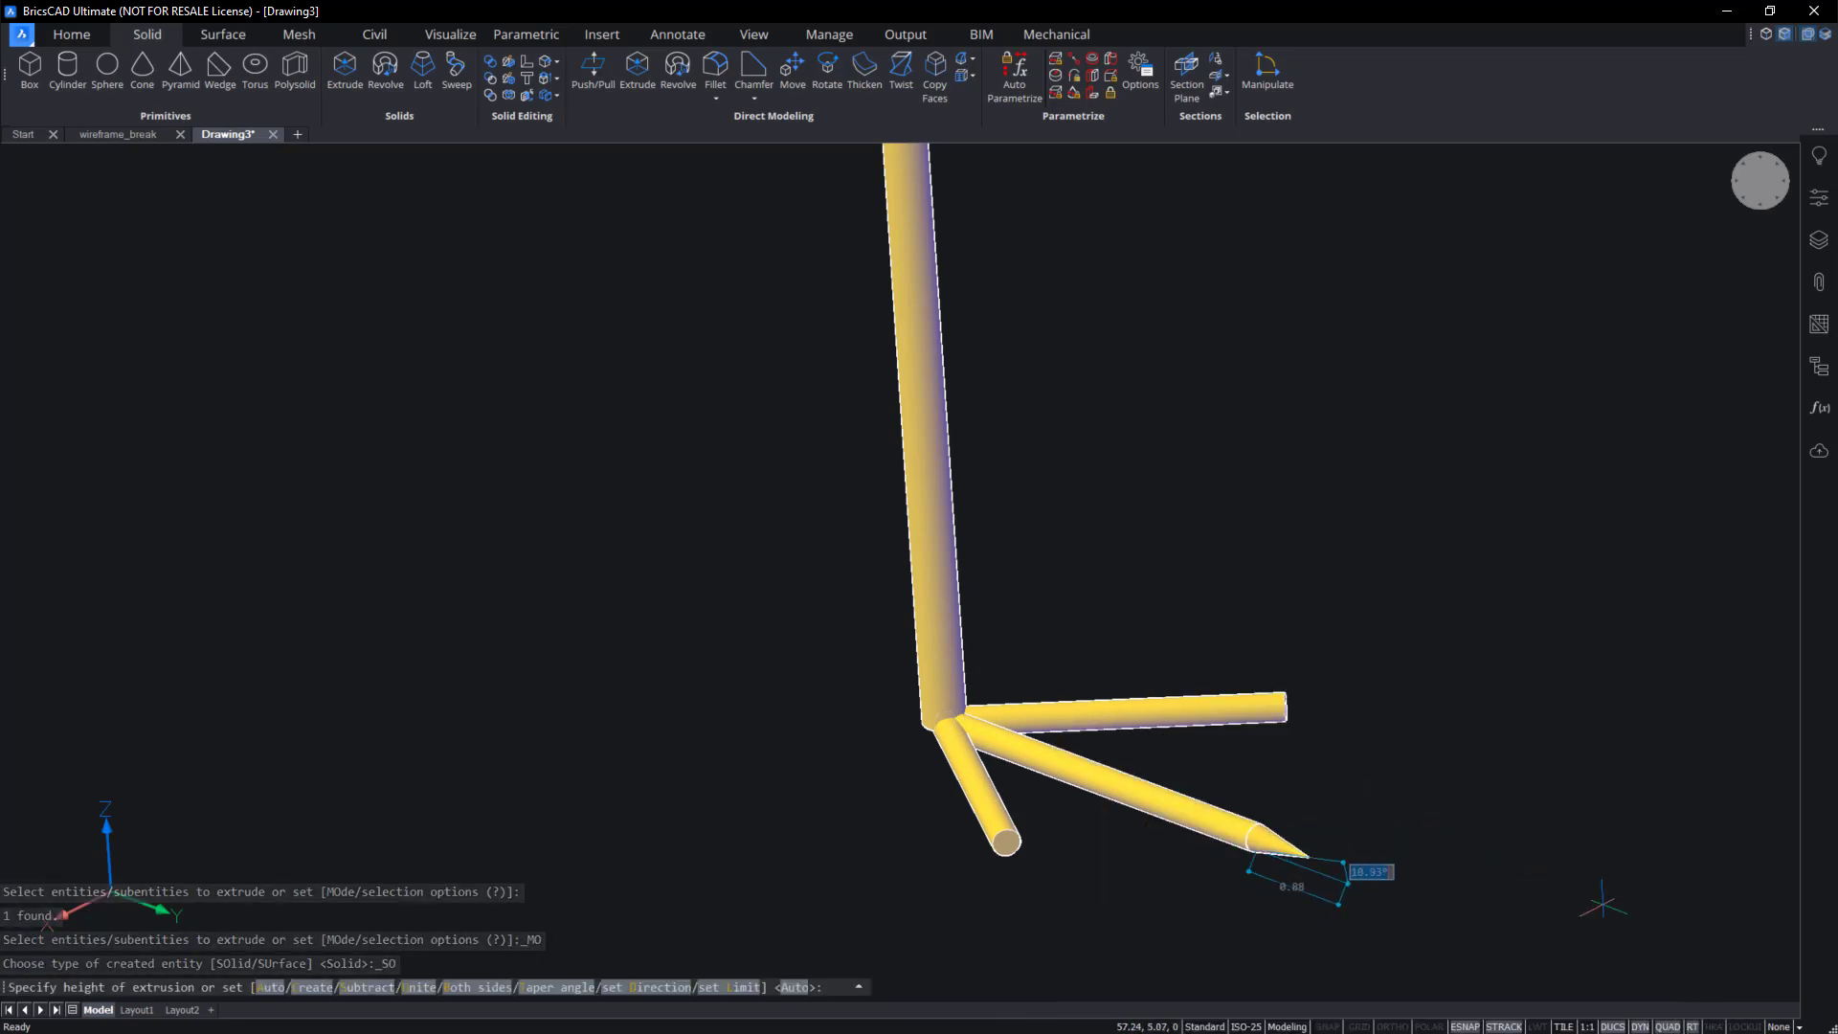
type("11")
key("Tab")
key("Escape")
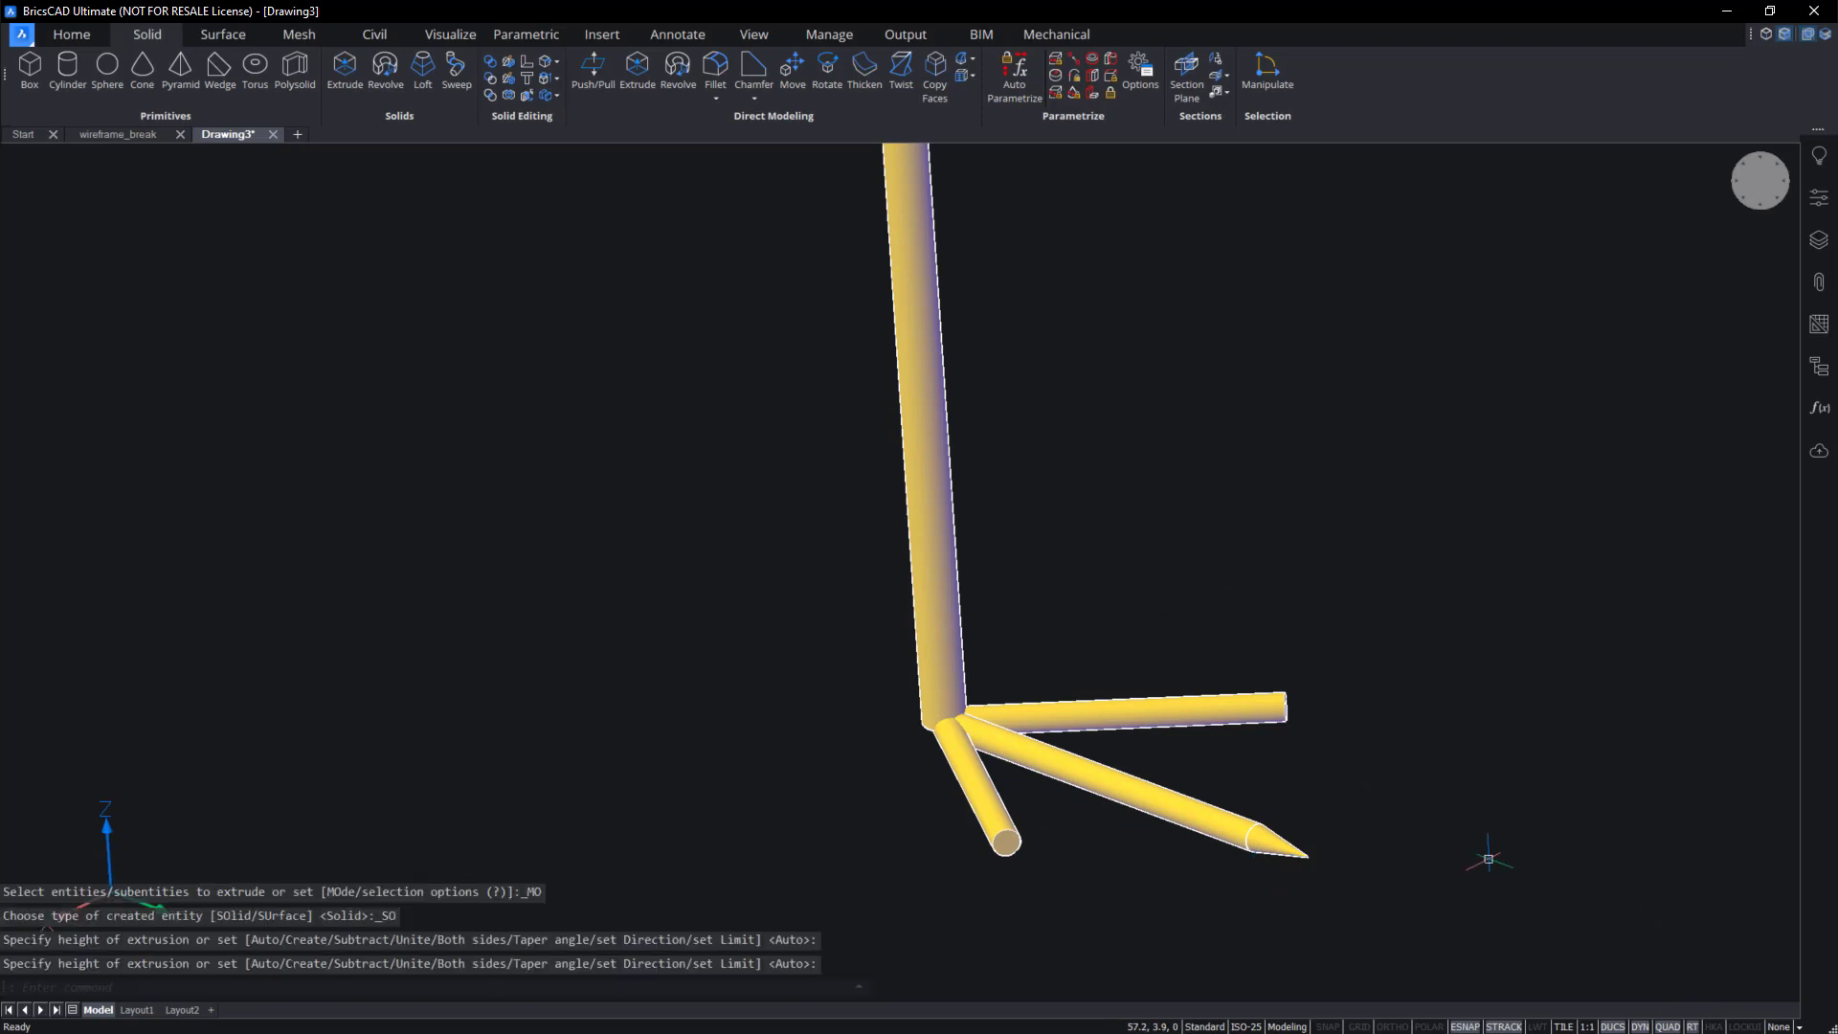
Extrude the end faces of the two side toes into tapered points, with an 11° taper on the last one.
middle_click_drag(1298, 706, 1319, 787, "shift")
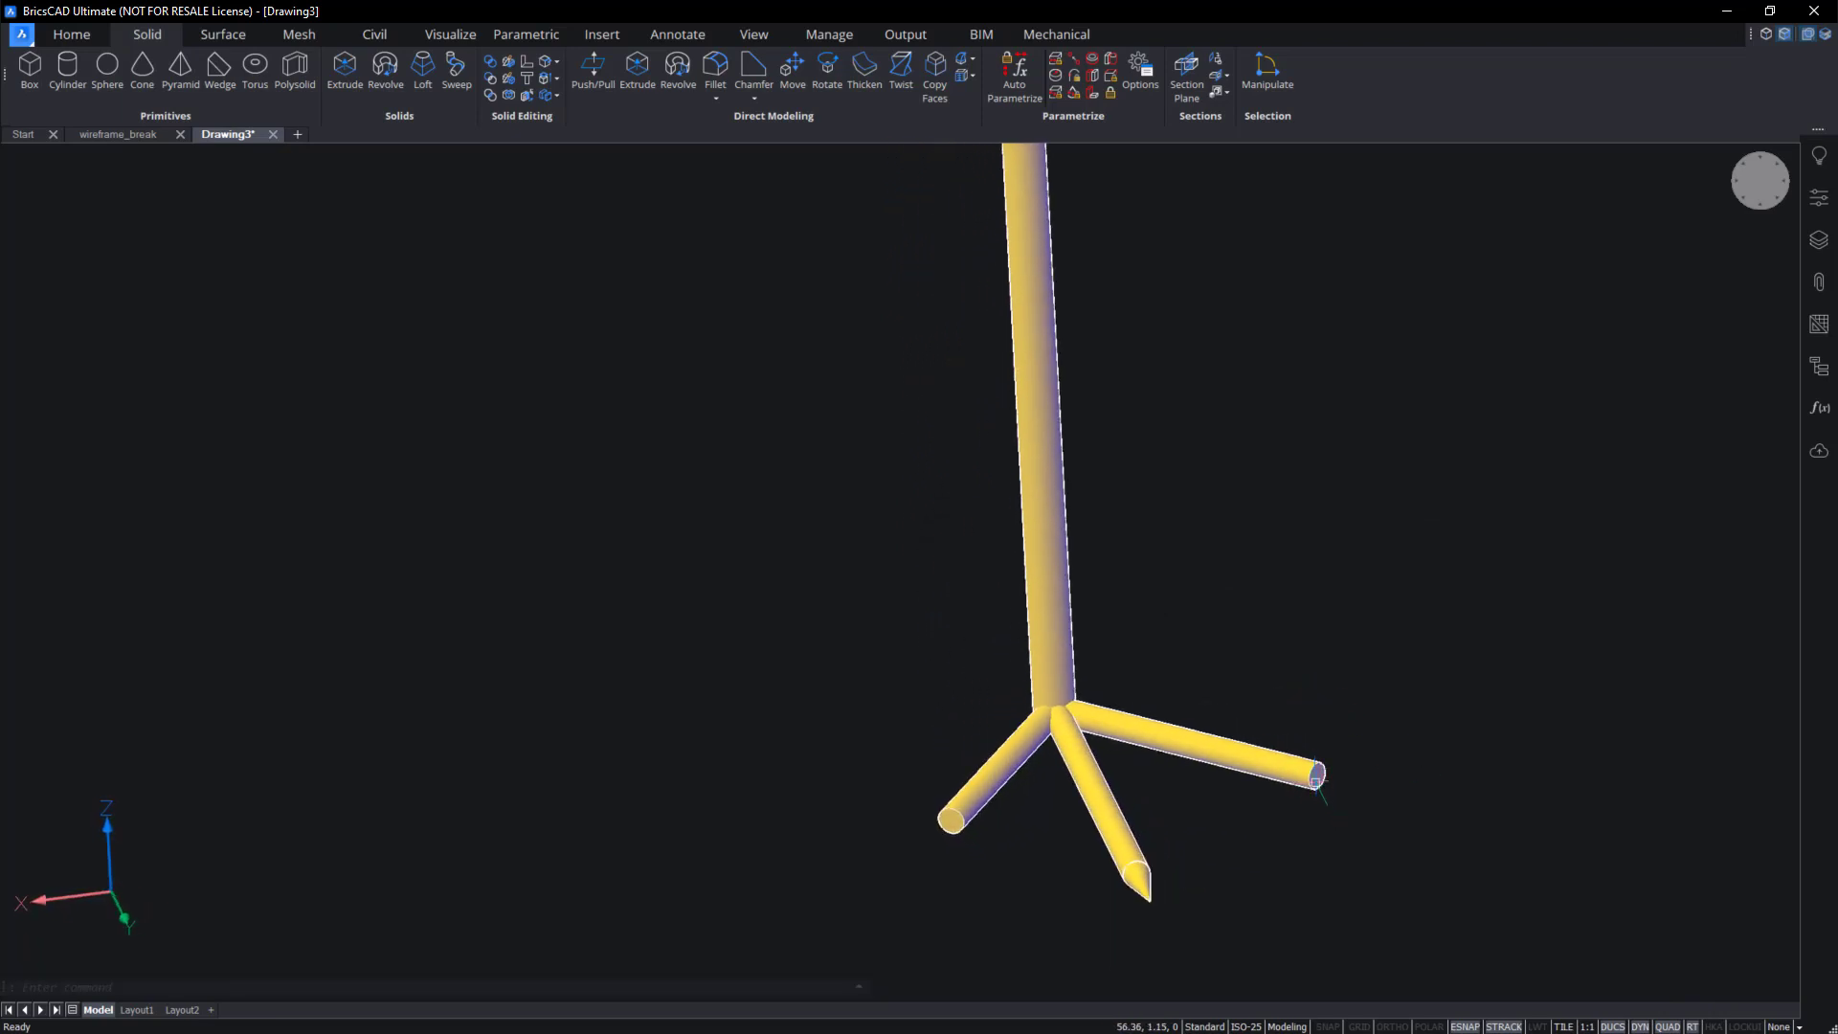
left_click(1344, 787)
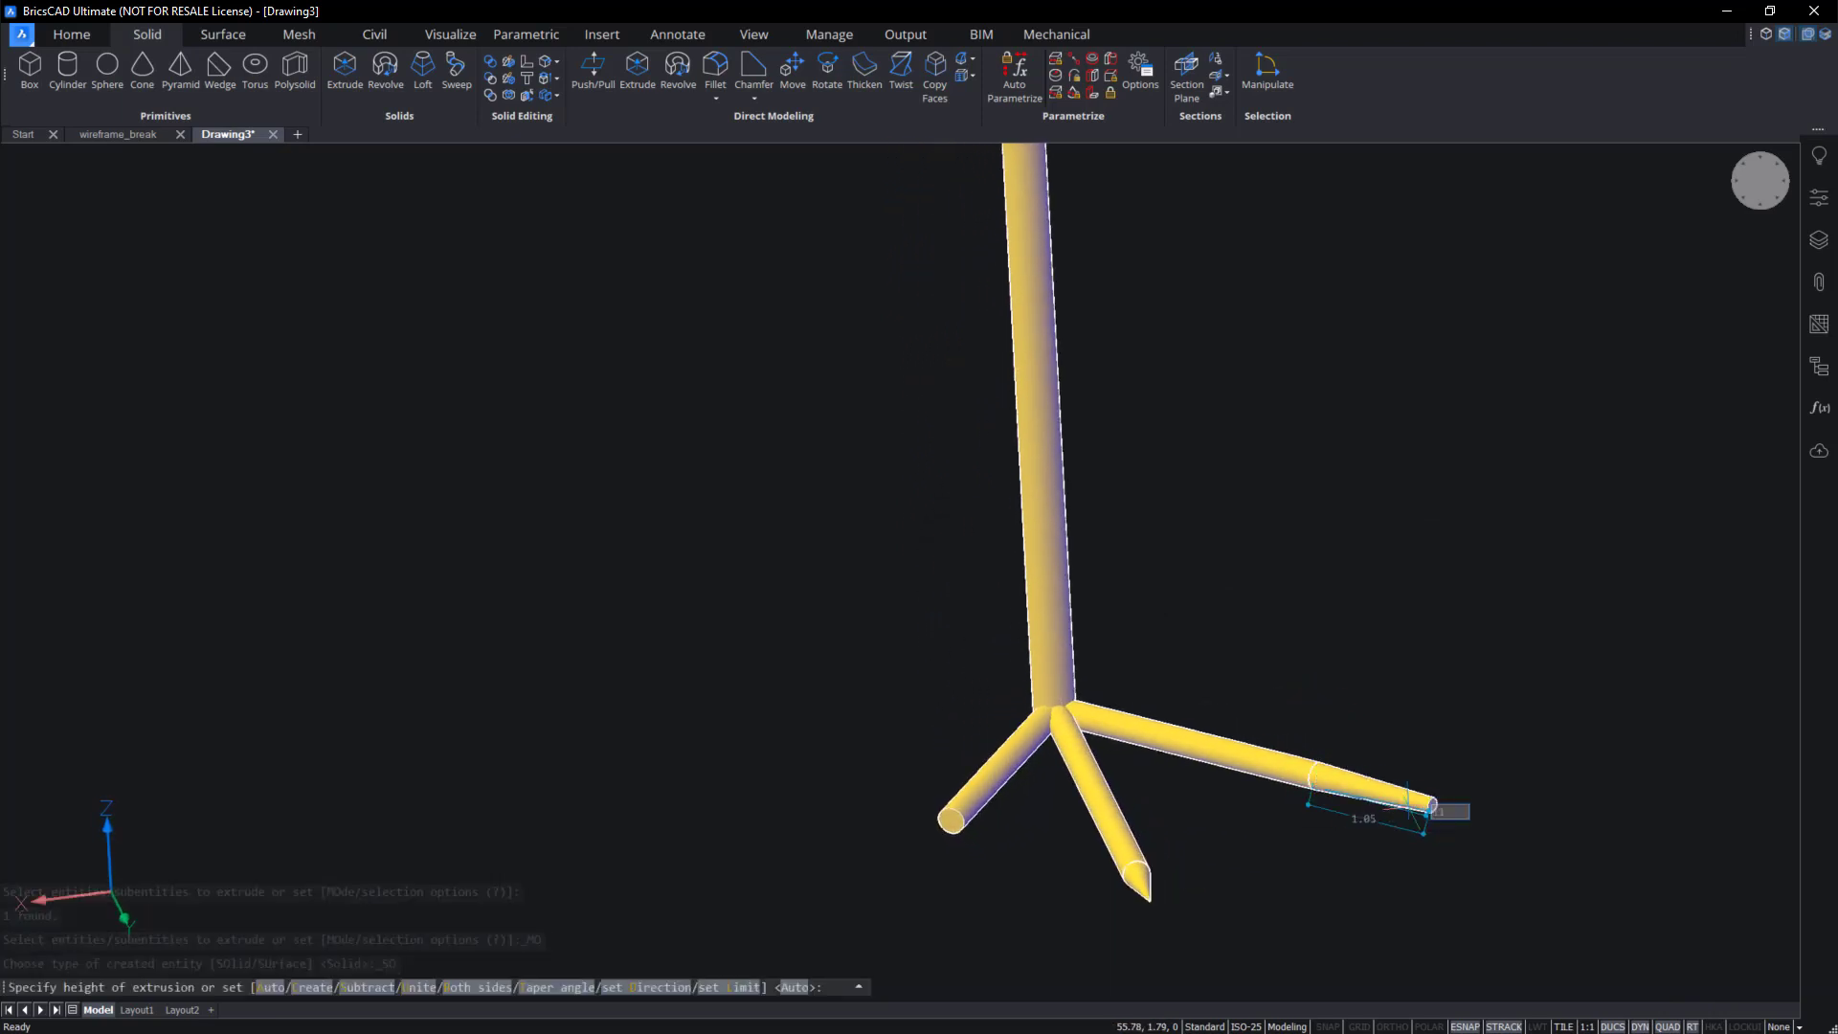
key("Escape")
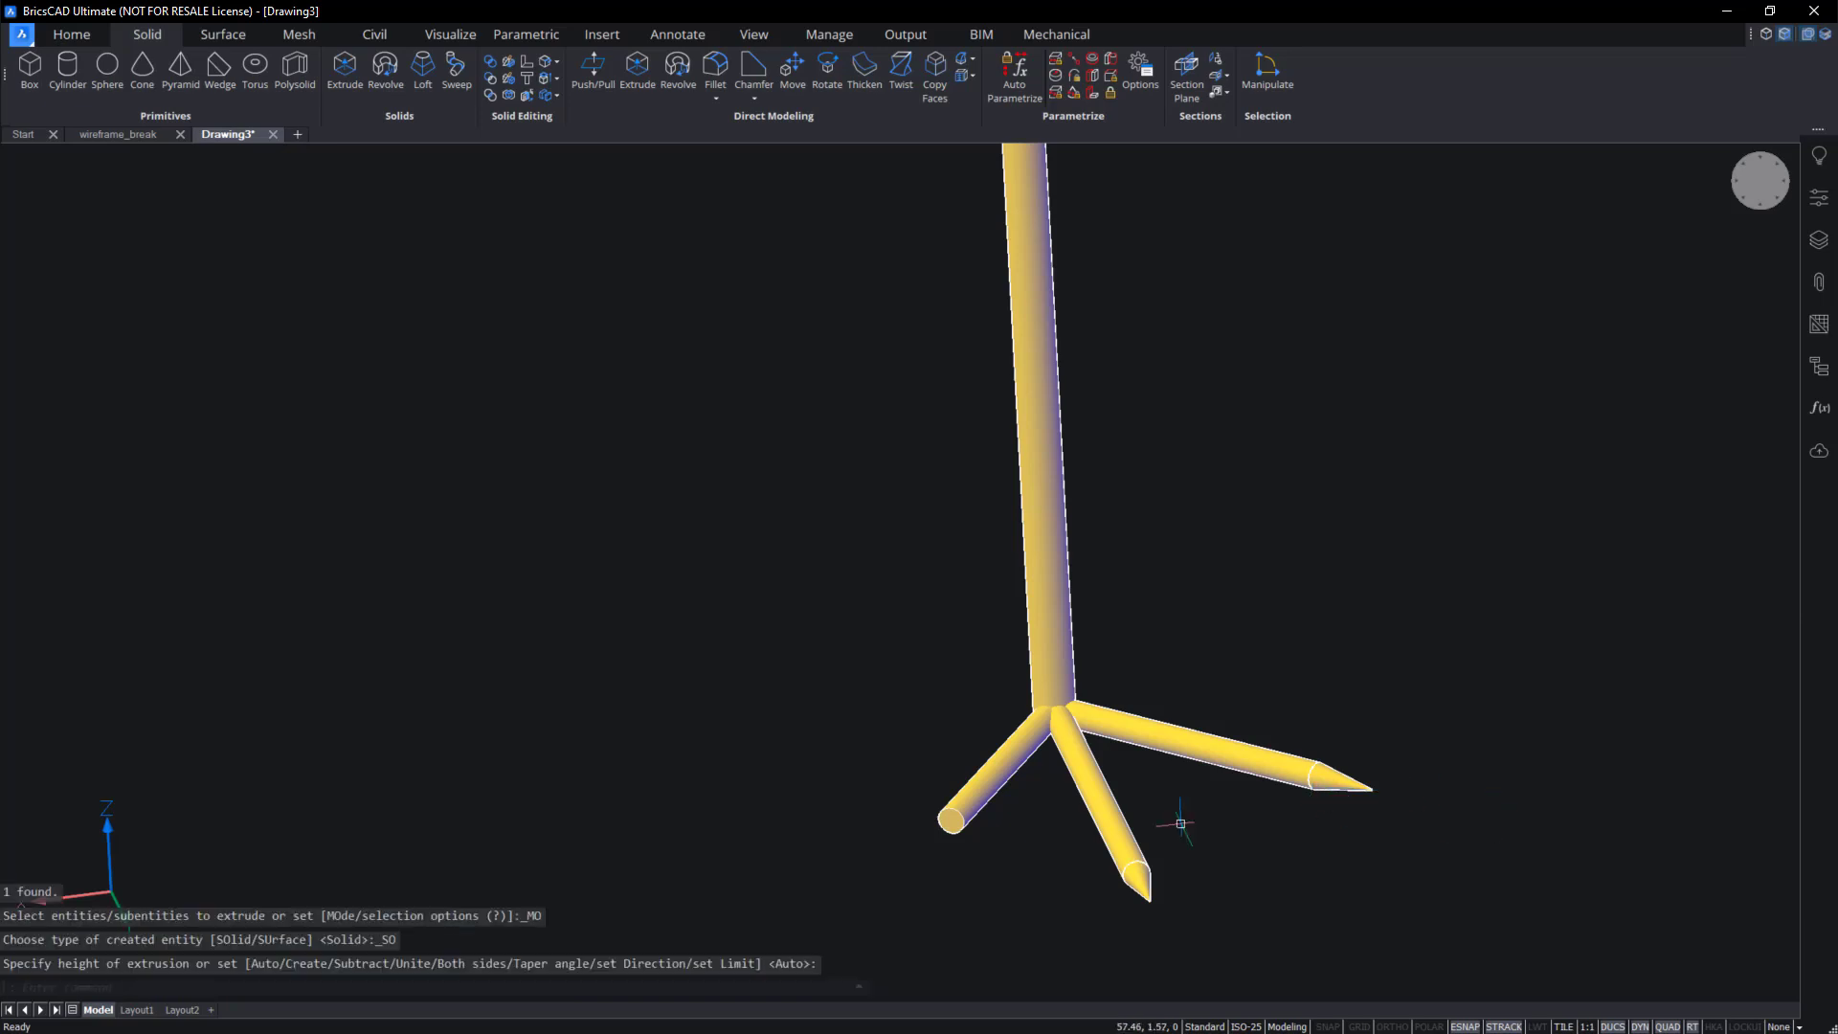
left_click(953, 827)
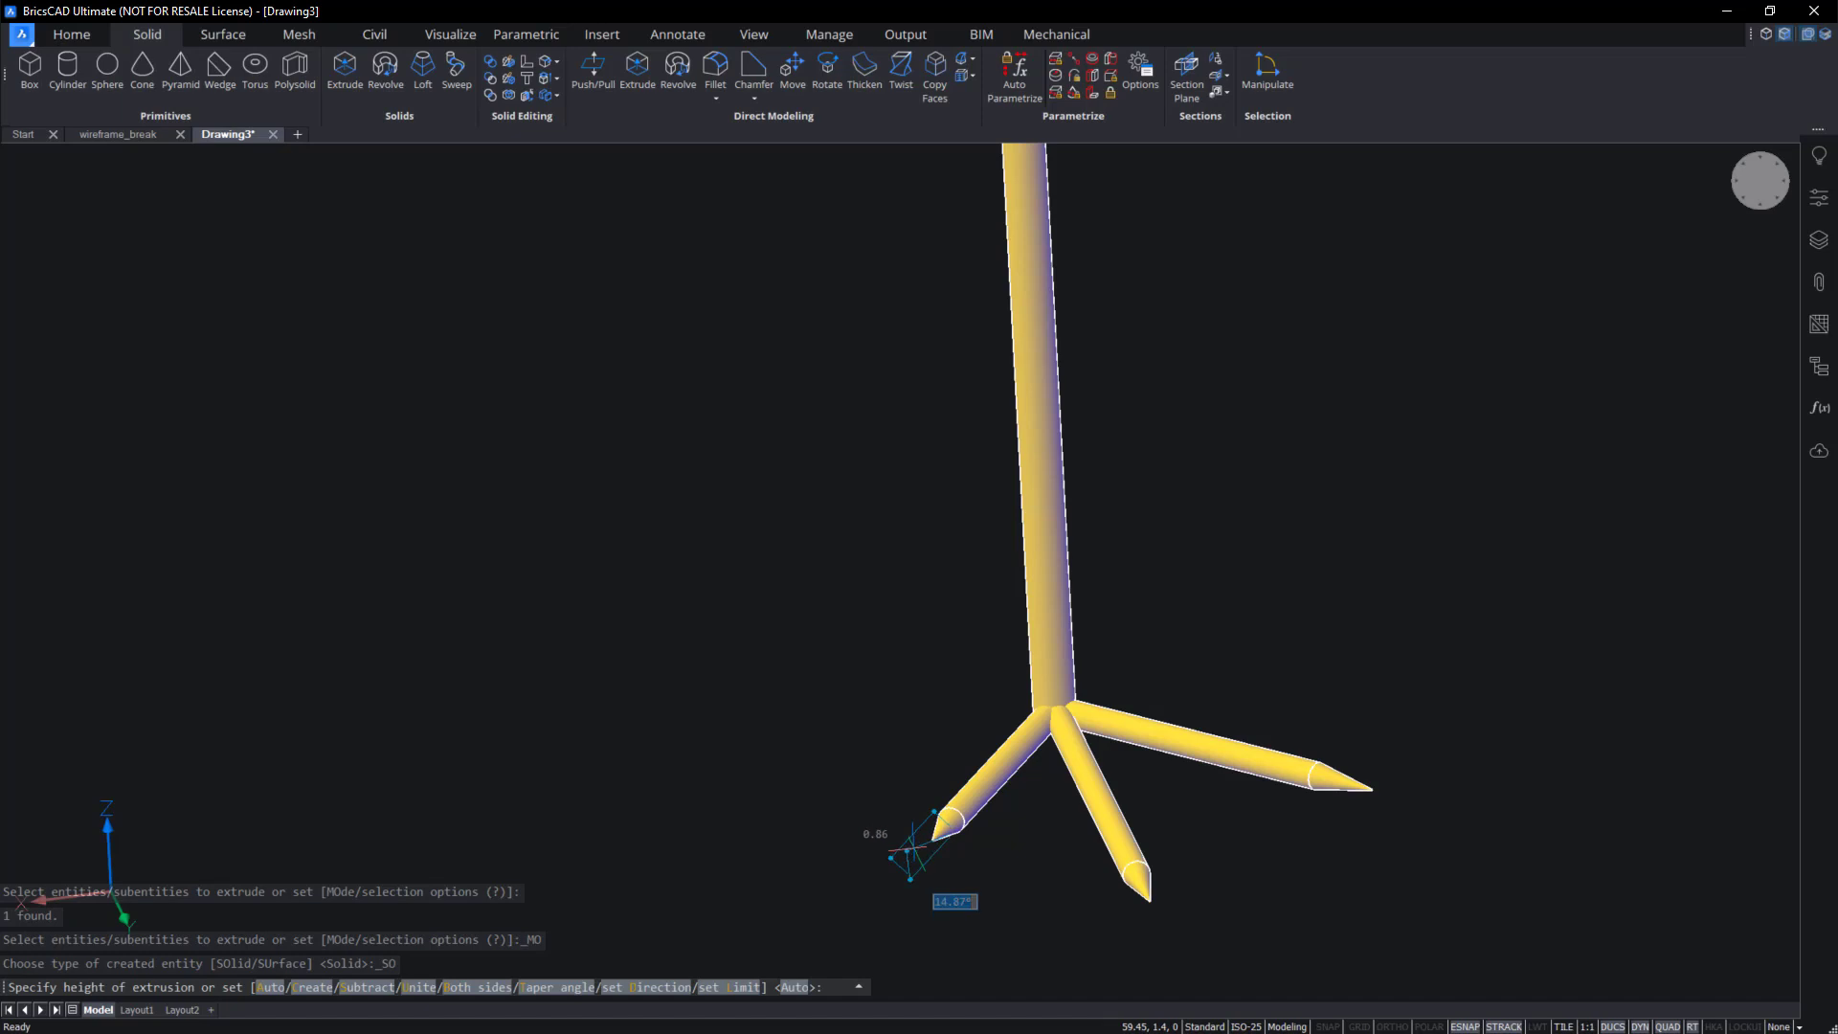
type("11")
key("Tab")
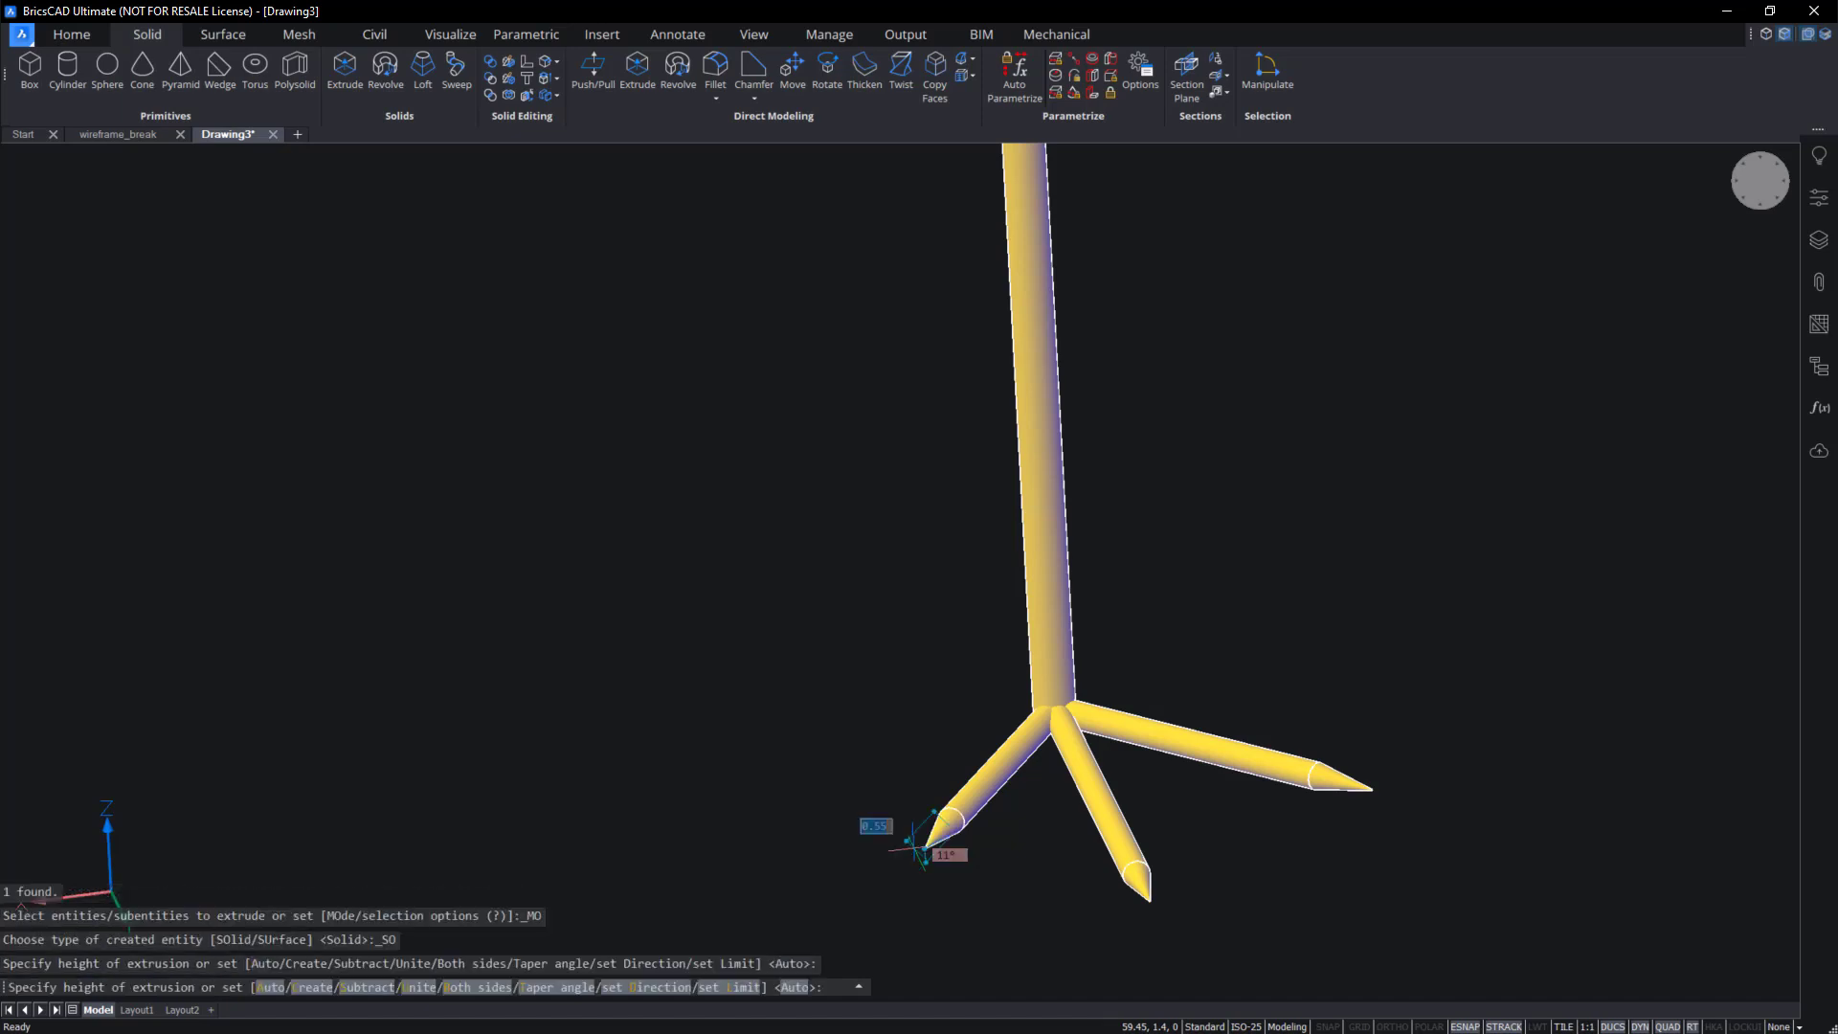
key("Escape")
Join two toe rods with an L Connect between their end faces where they meet below the leg.
middle_click_drag(1003, 877, 1070, 814, "shift")
scroll(1062, 807, "up", 5)
mouse_move(1106, 829)
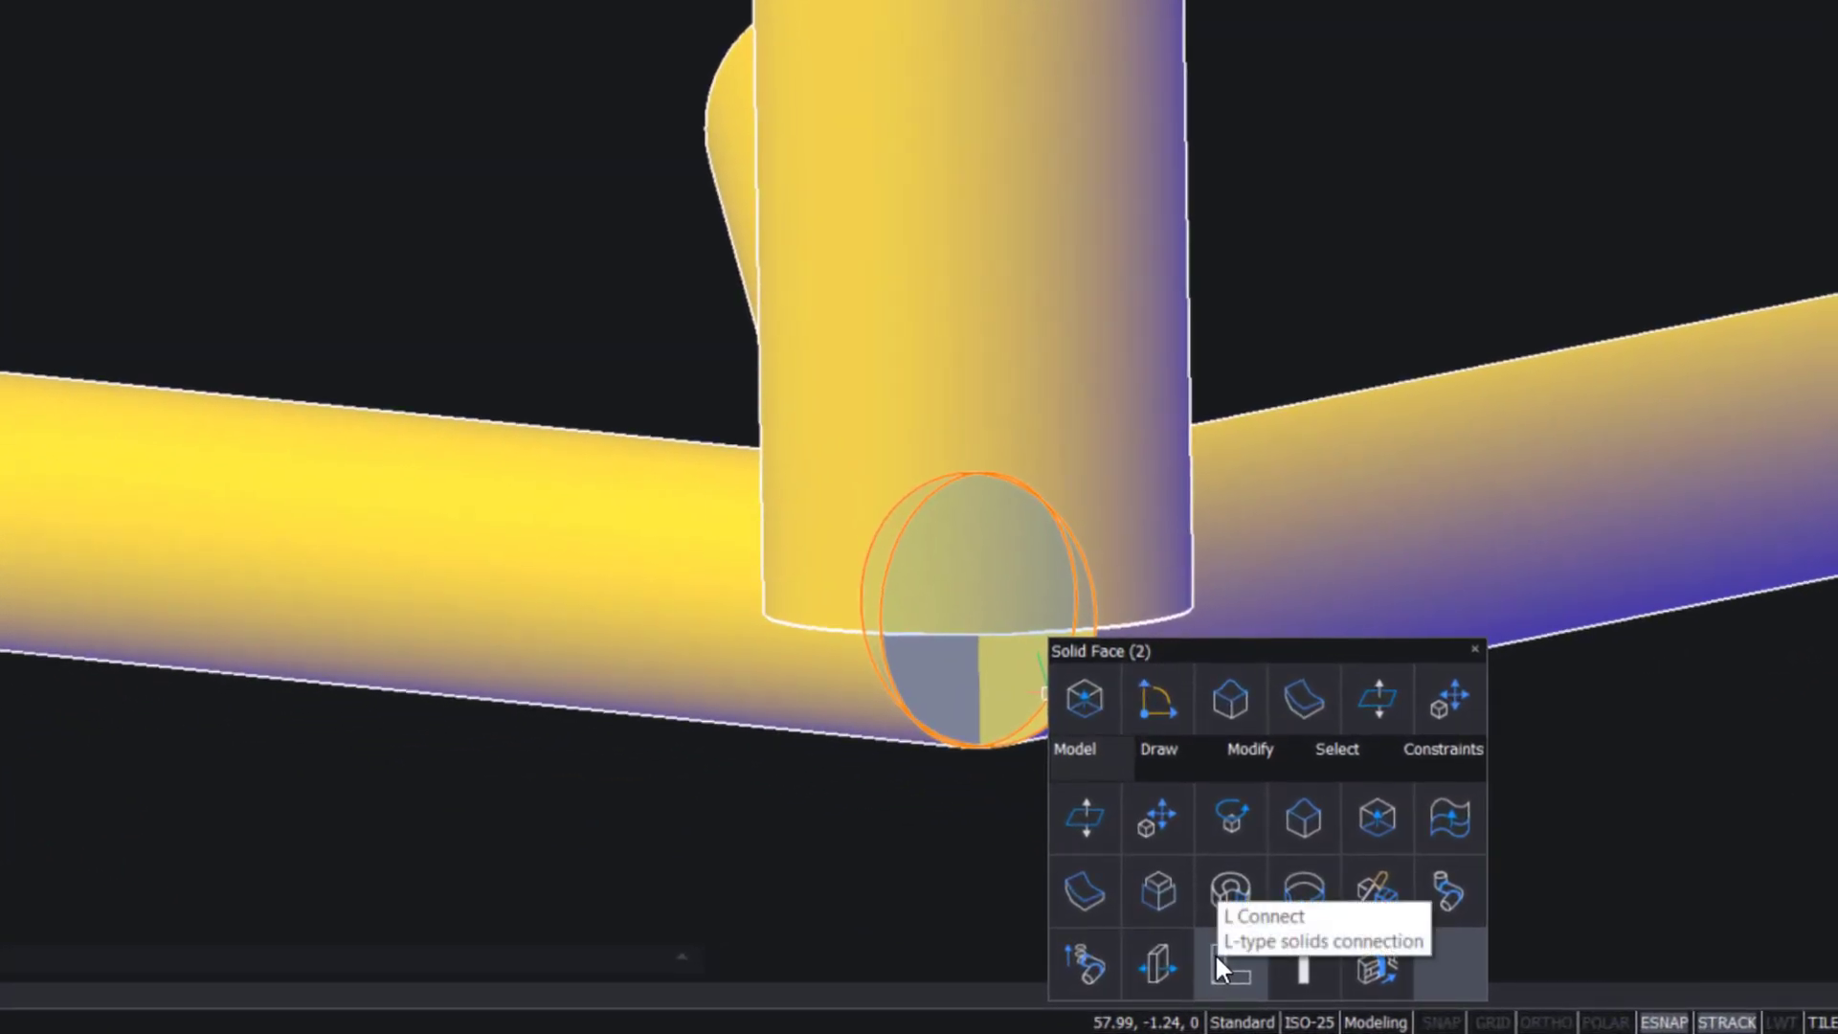
left_click(1215, 951)
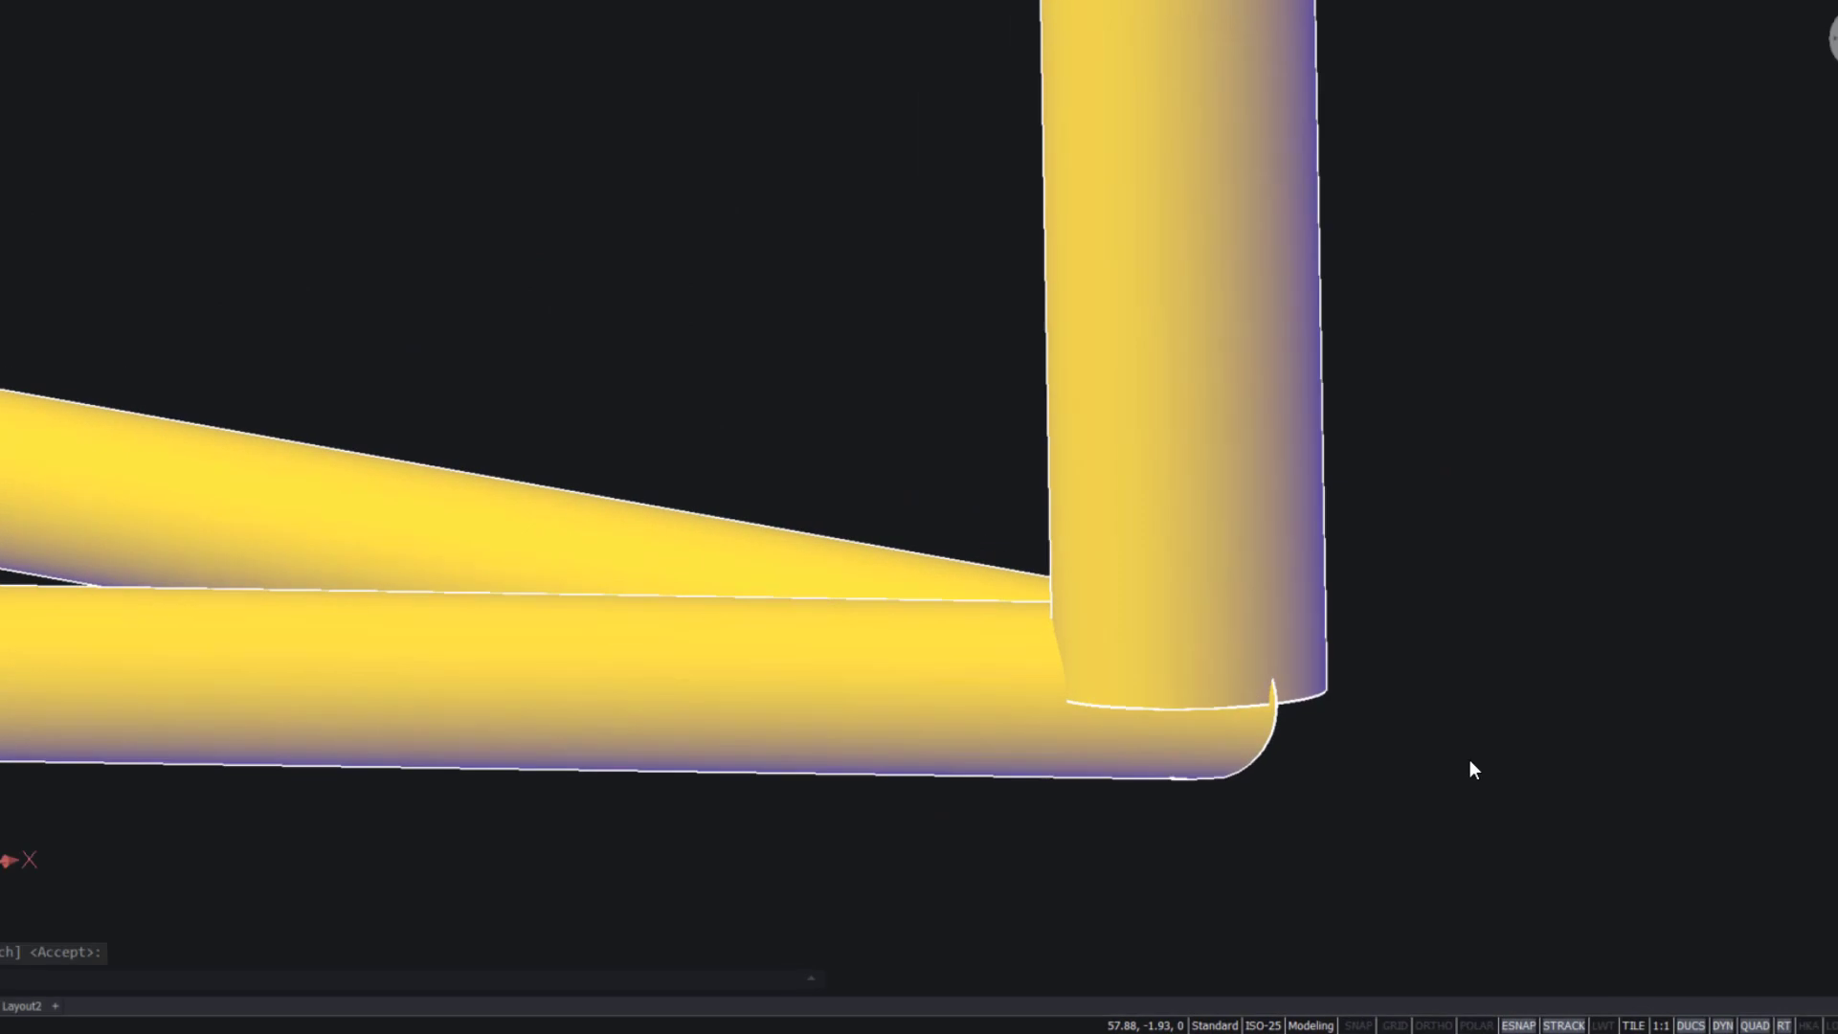
Shift the leg rod slightly to centre it over the toe joint and extend its lower end past the toes.
middle_click_drag(1469, 761, 1292, 613, "shift")
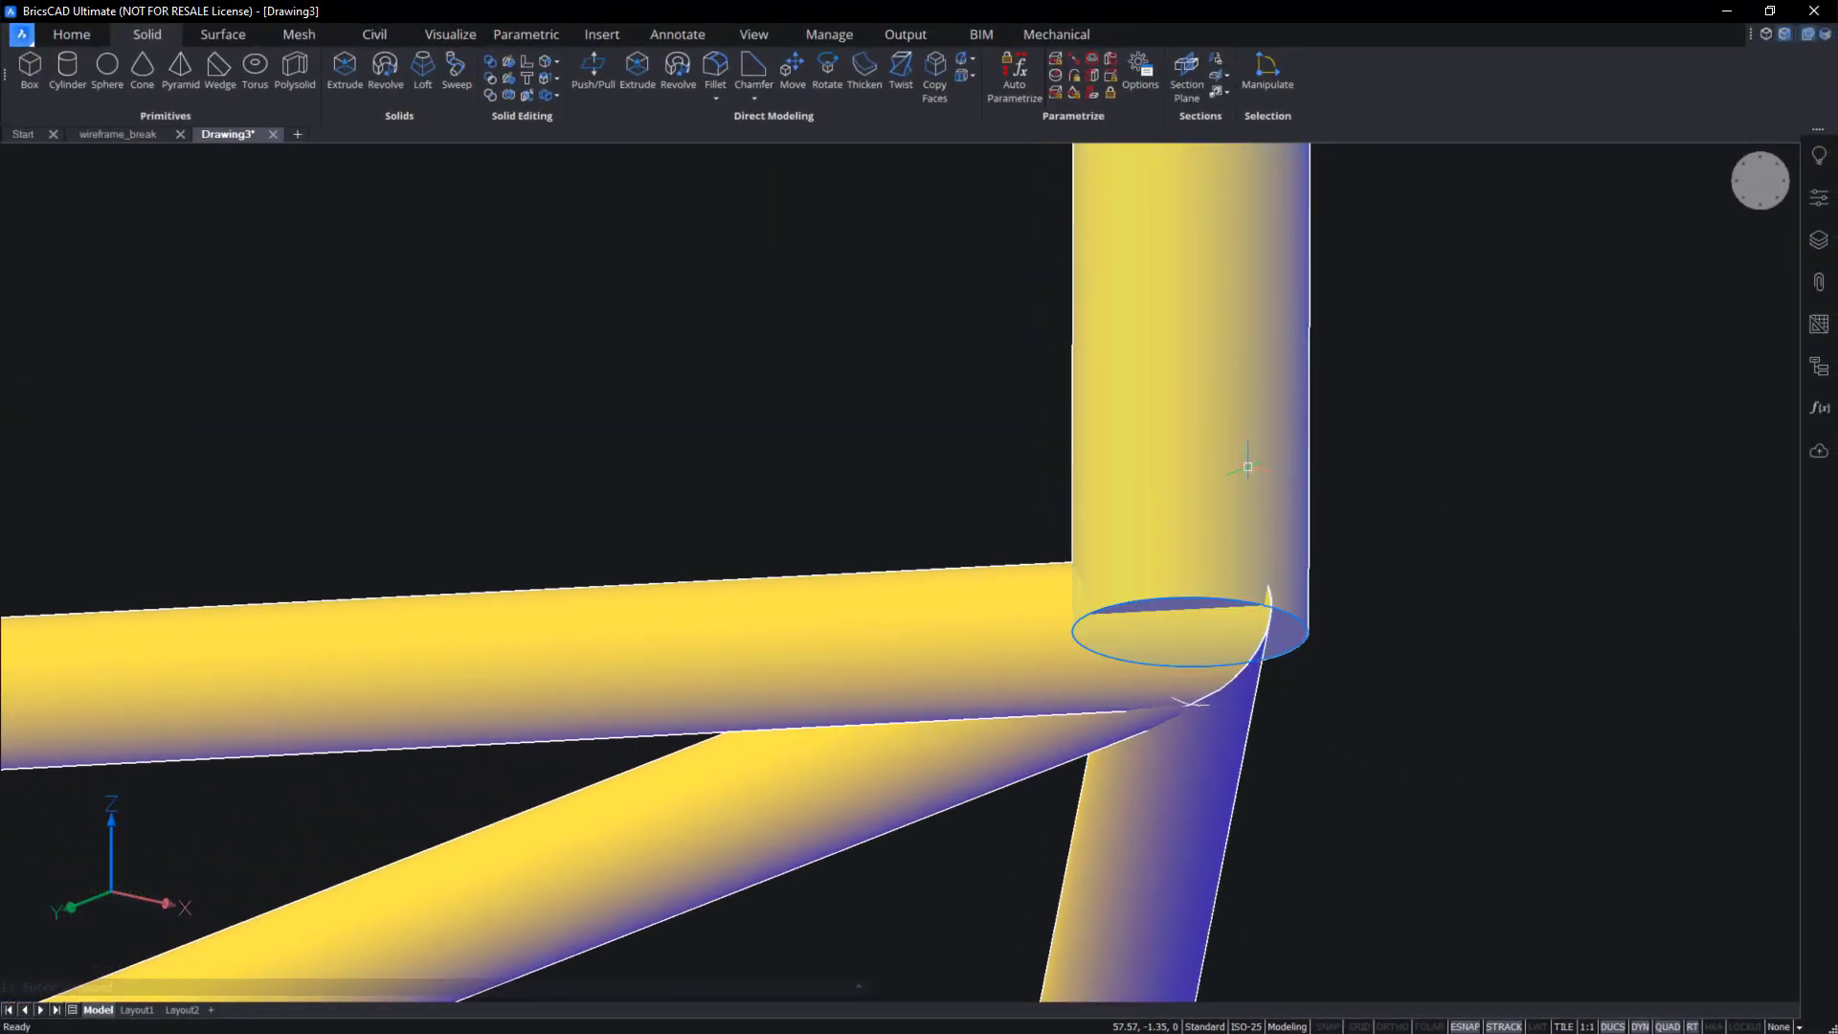
mouse_move(1250, 469)
left_click(1309, 484)
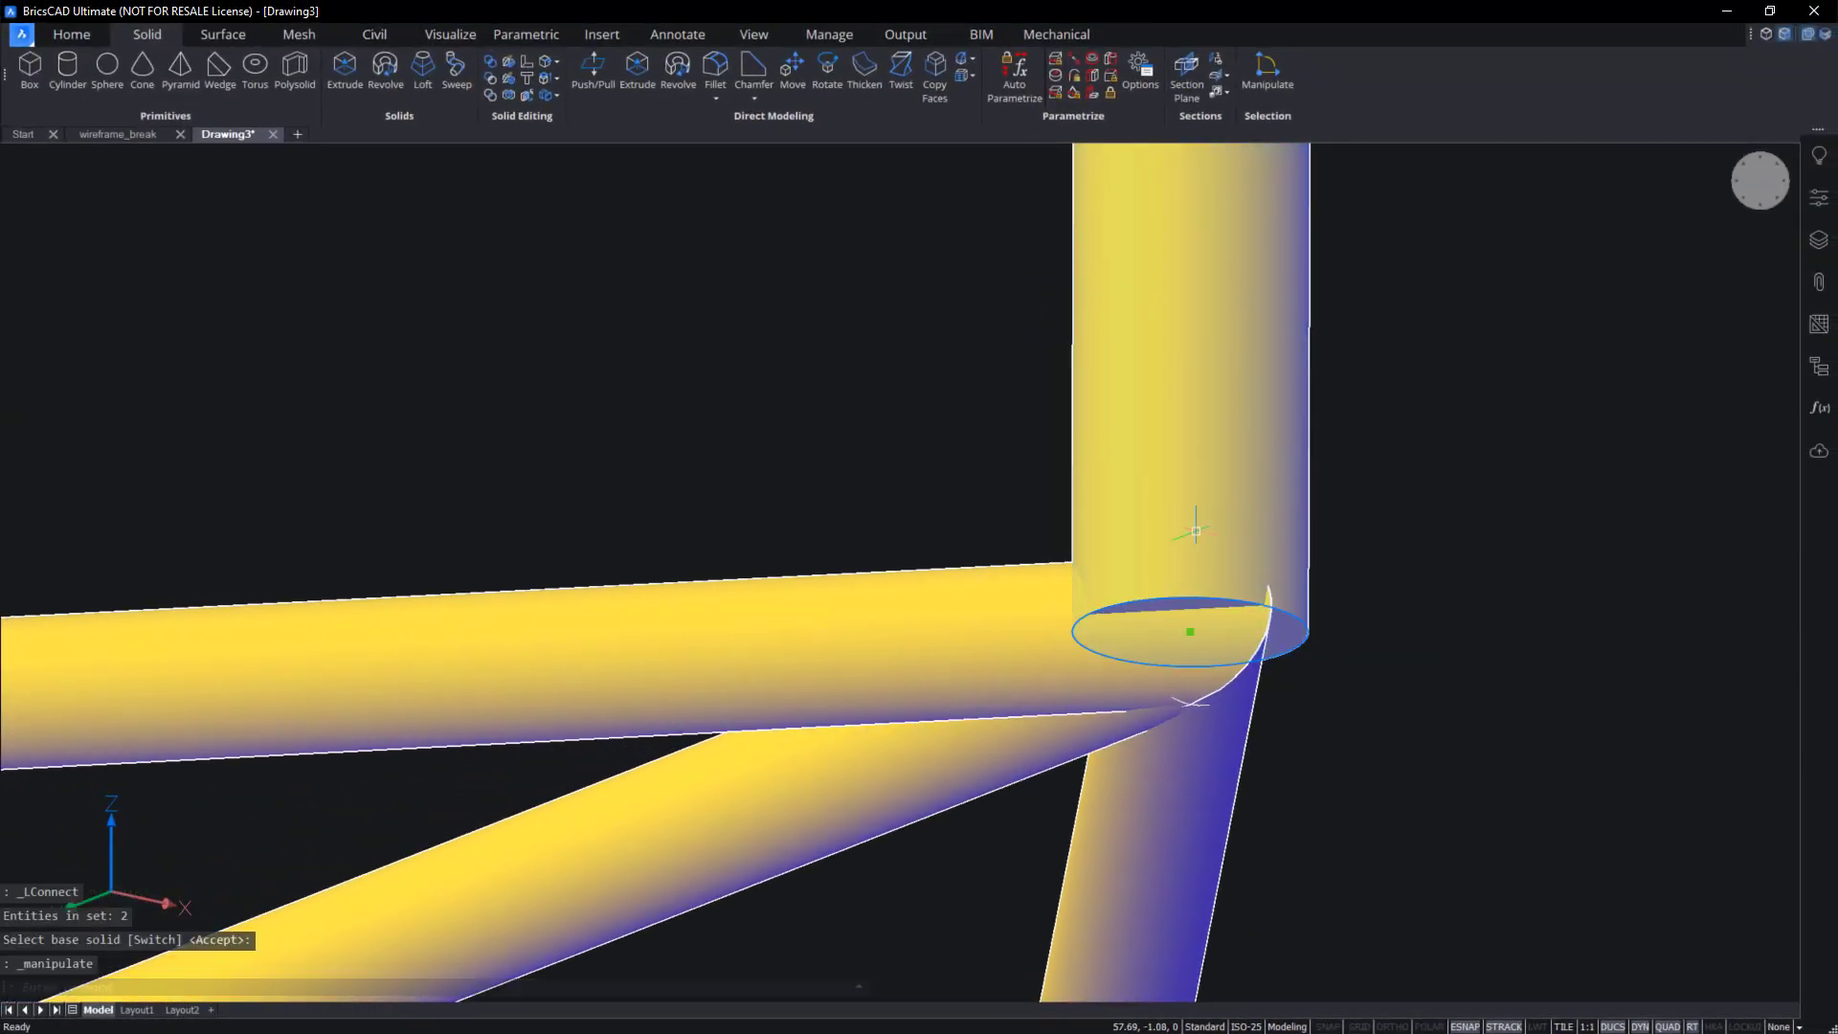
scroll(1160, 574, "down", 7)
middle_click_drag(1063, 337, 1007, 530)
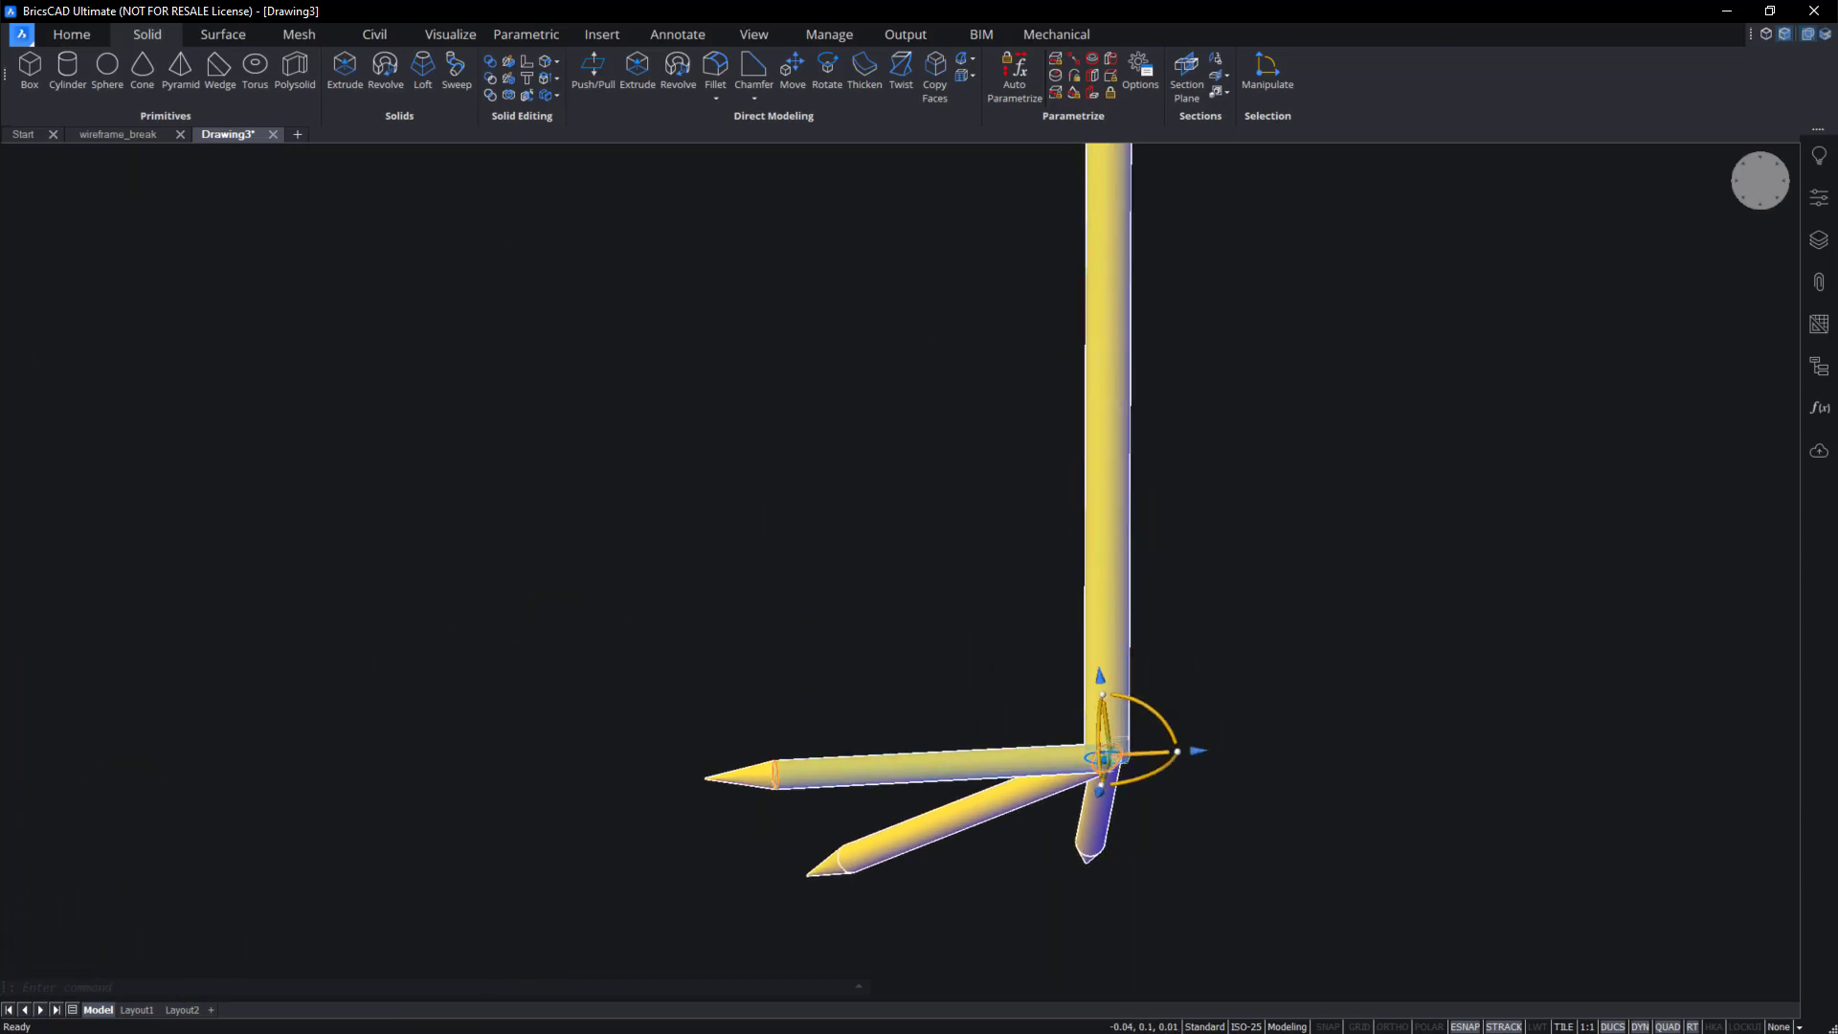
scroll(1108, 758, "up", 5)
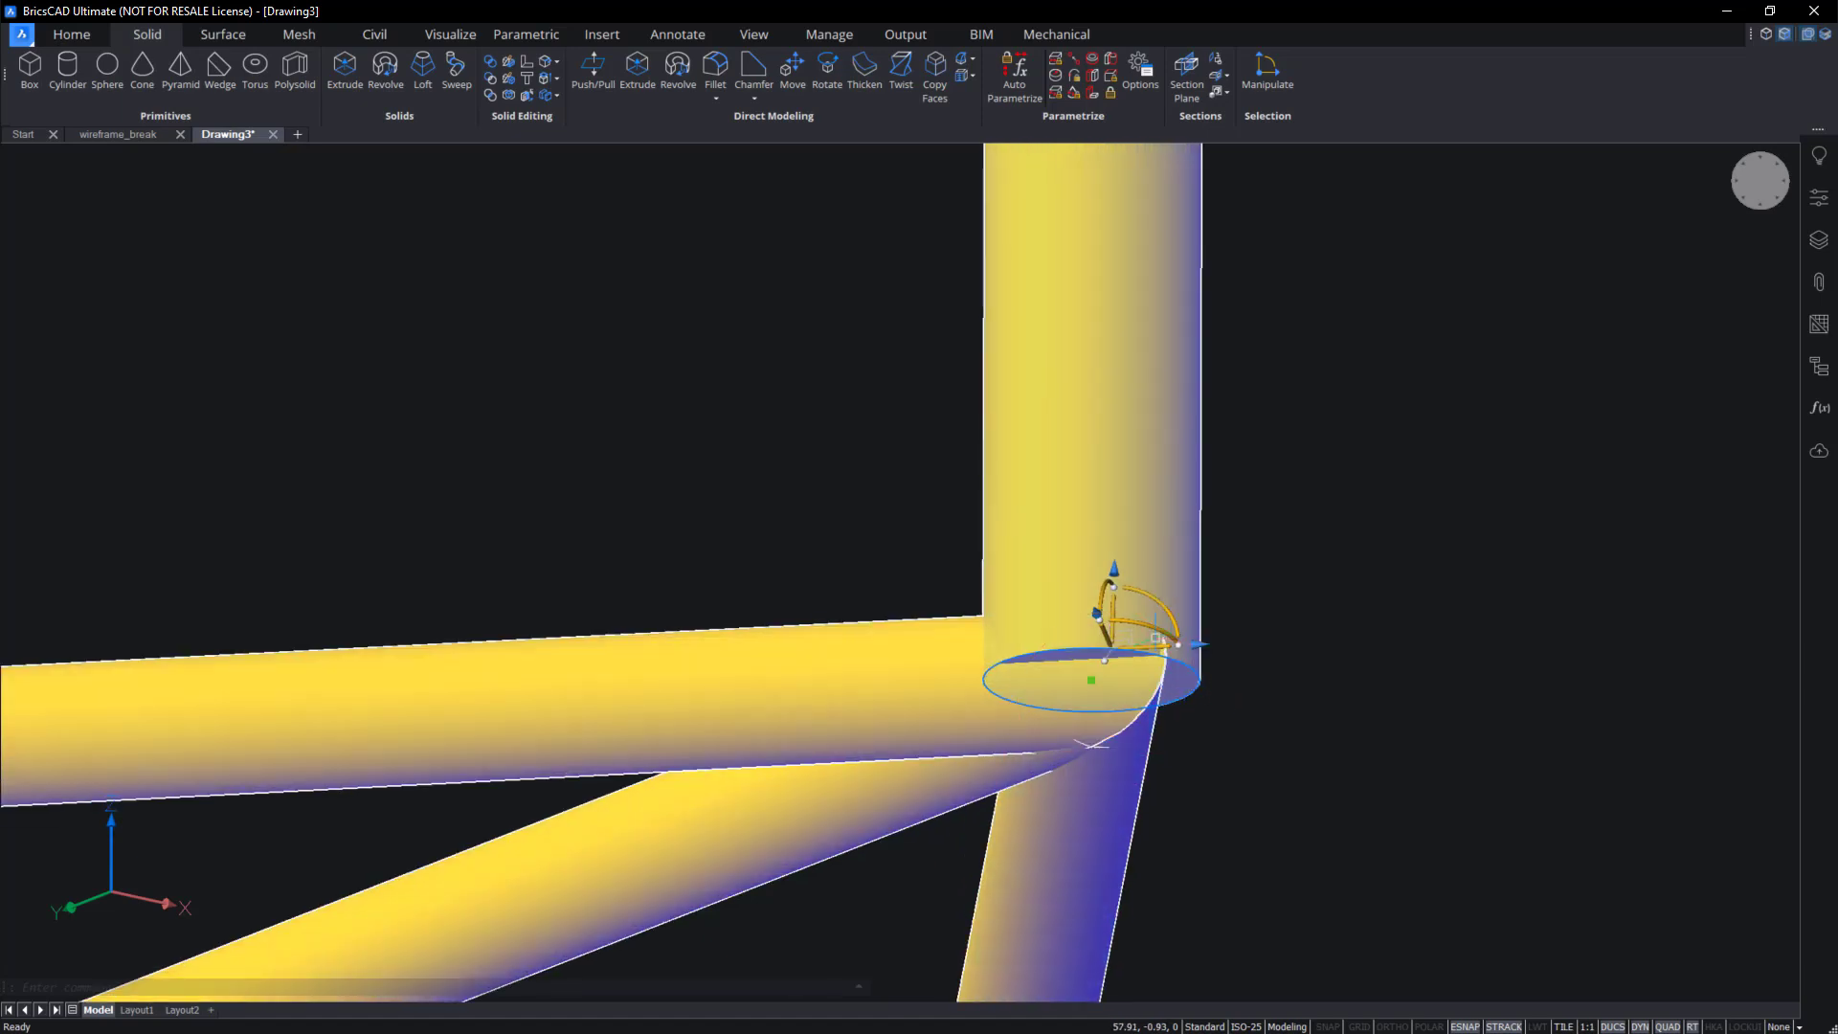
left_click(1163, 647)
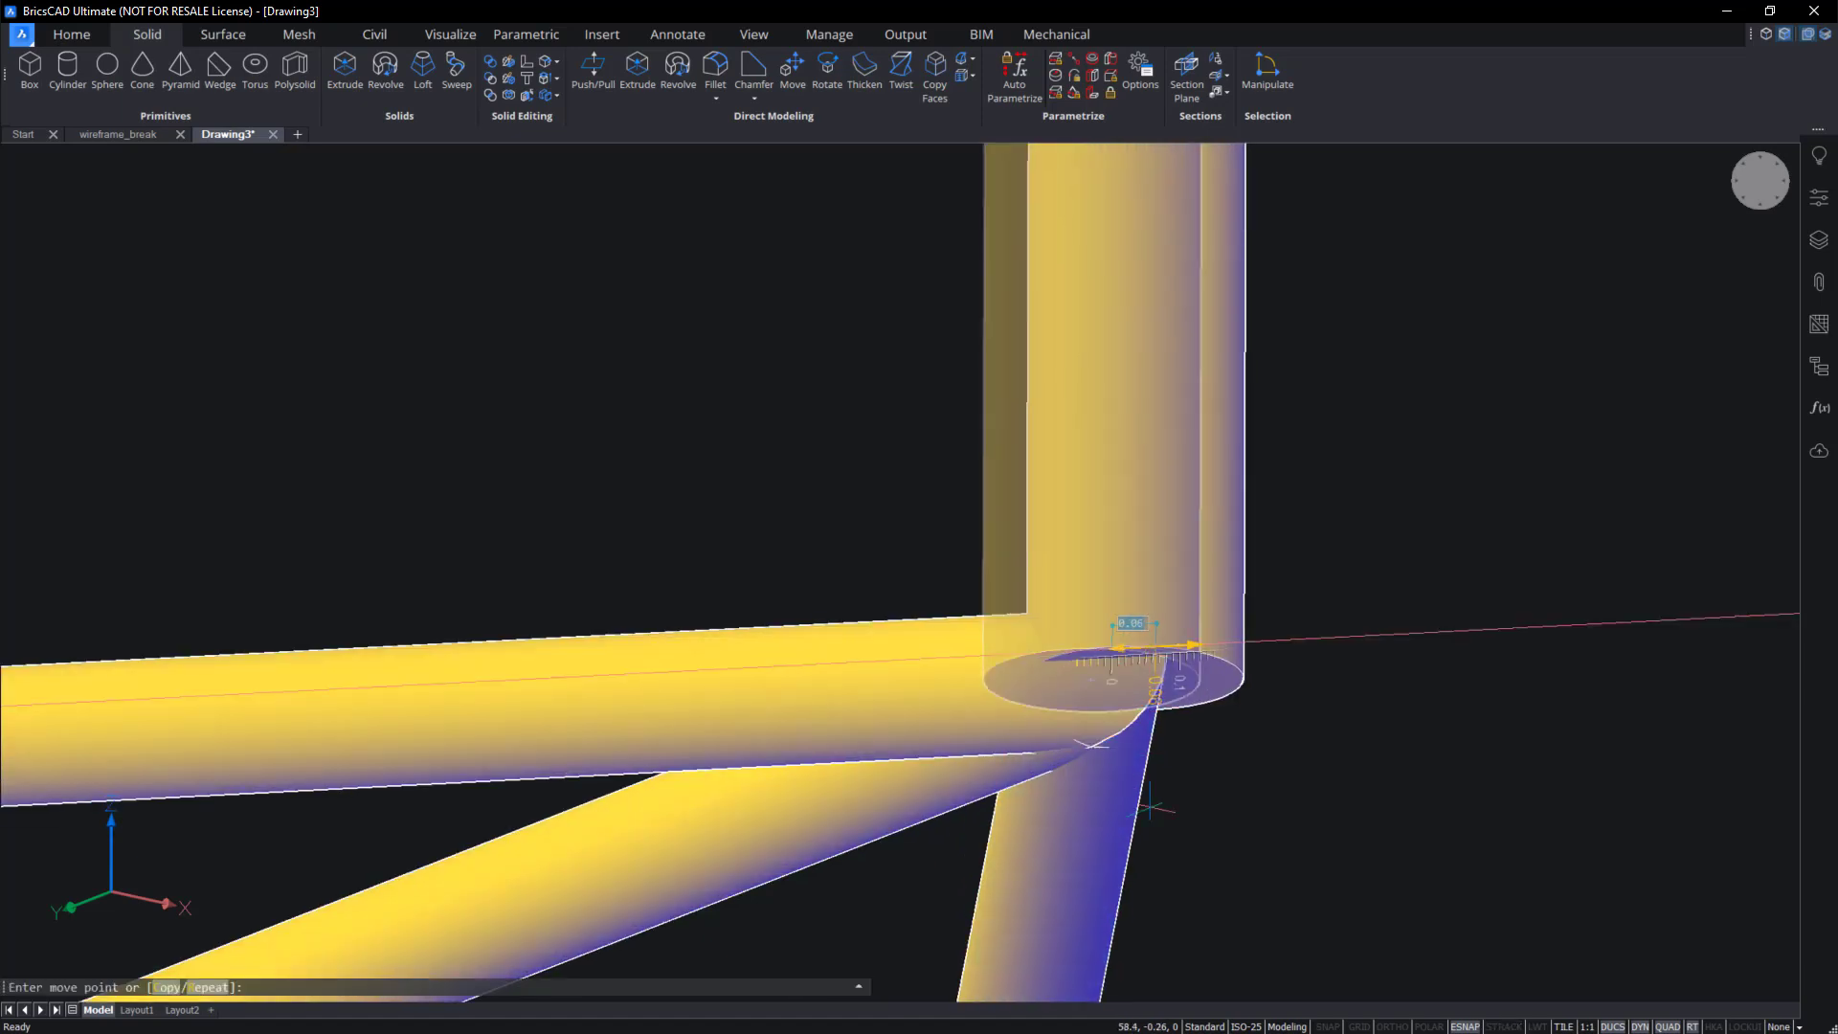
key("Escape")
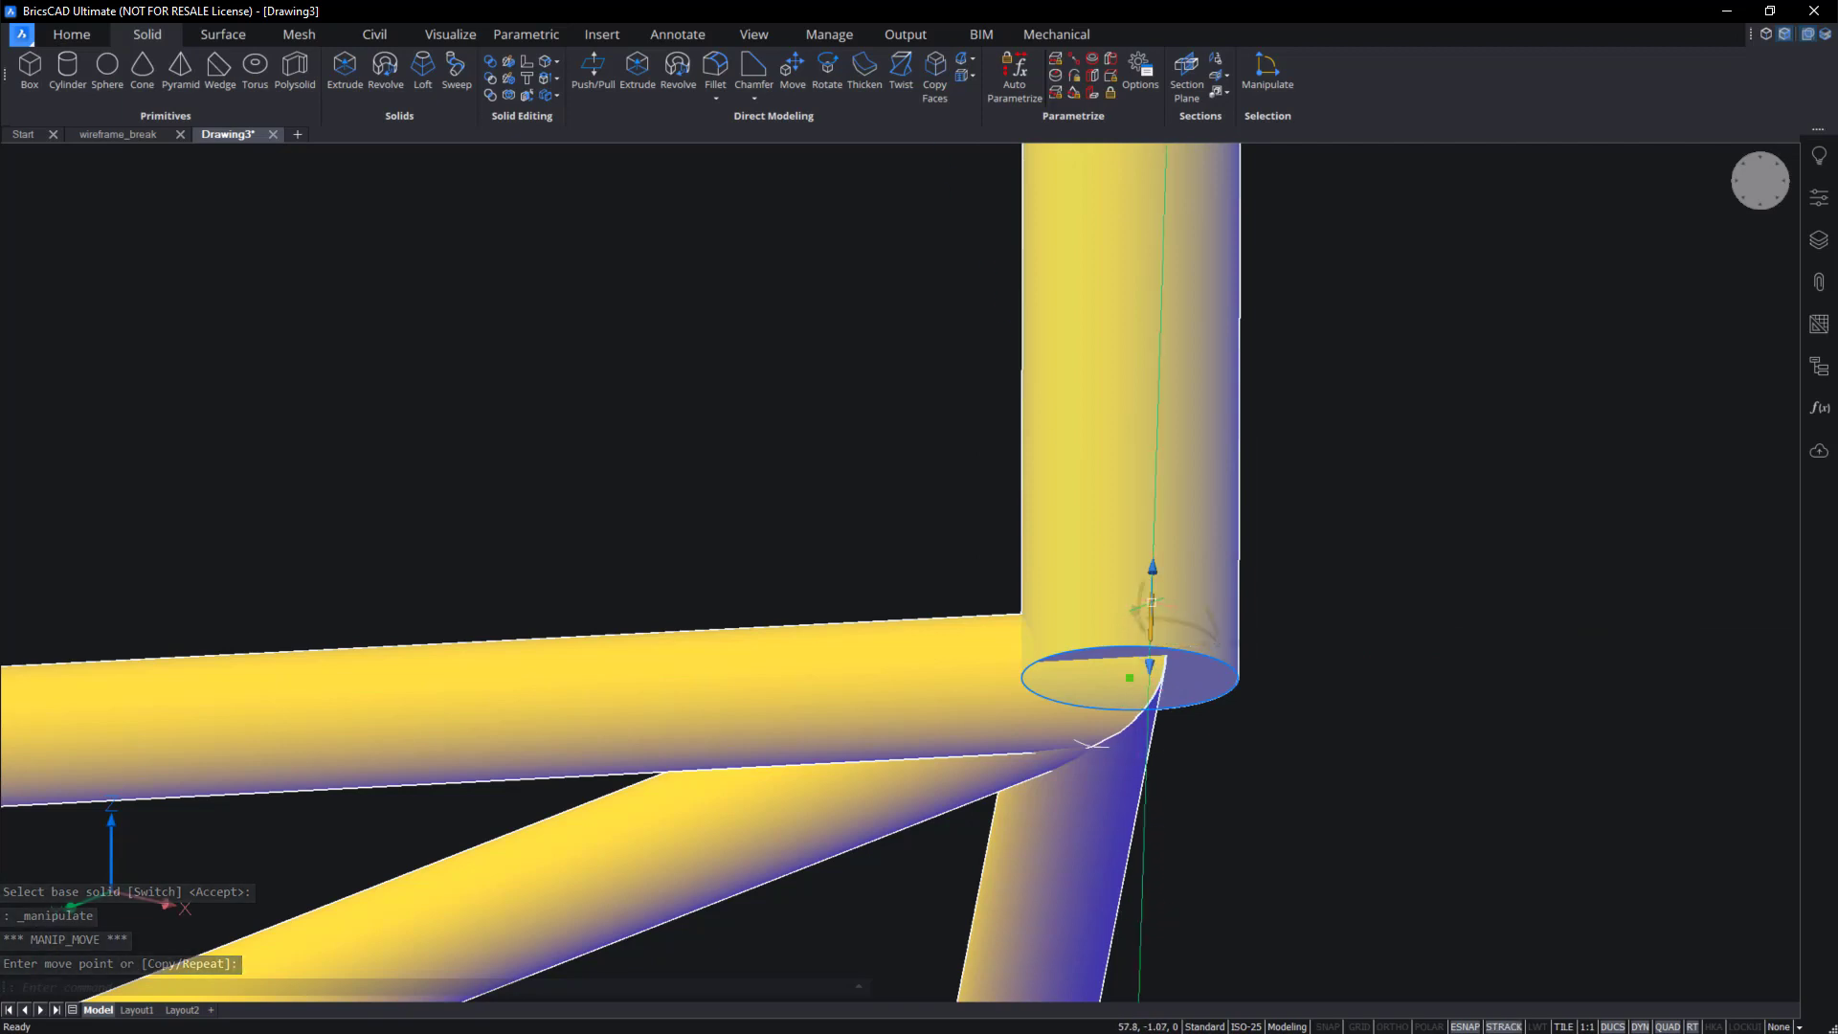
left_click(1153, 567)
left_click(1236, 746)
Fillet the bottom circular edge of the leg with a radius of about 0.15.
mouse_move(1236, 745)
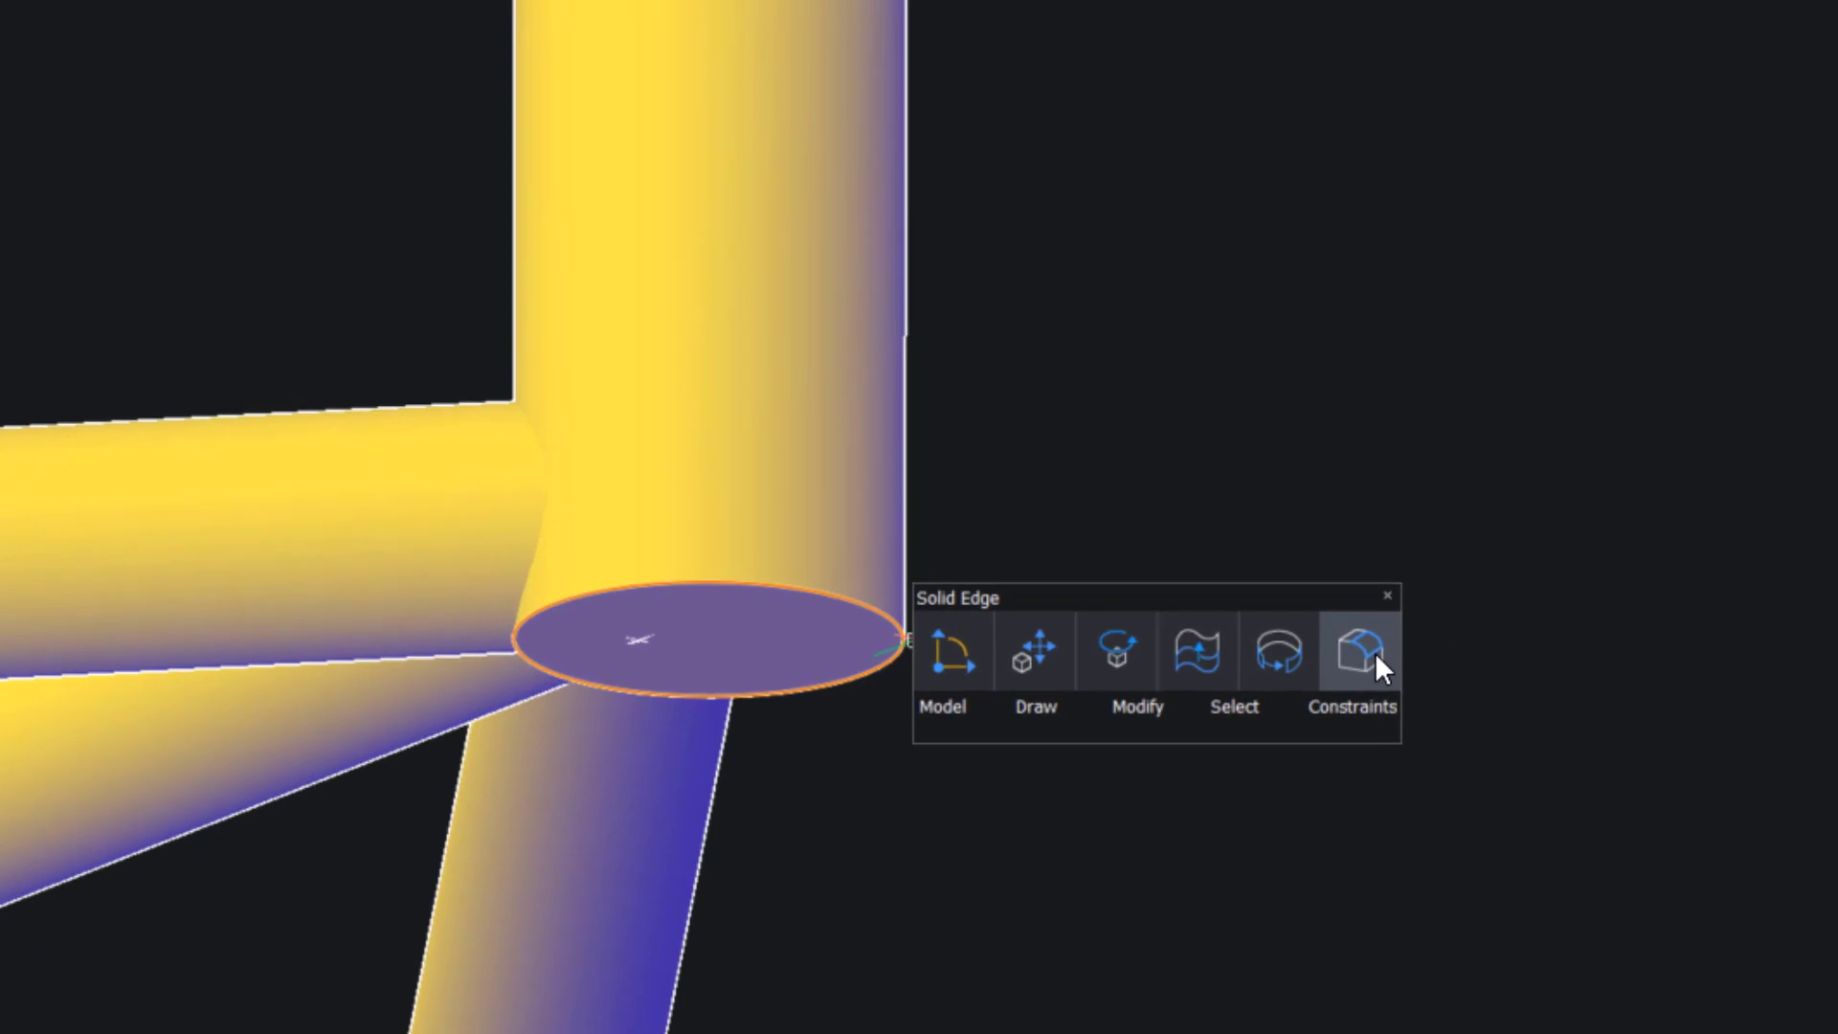
left_click(1249, 654)
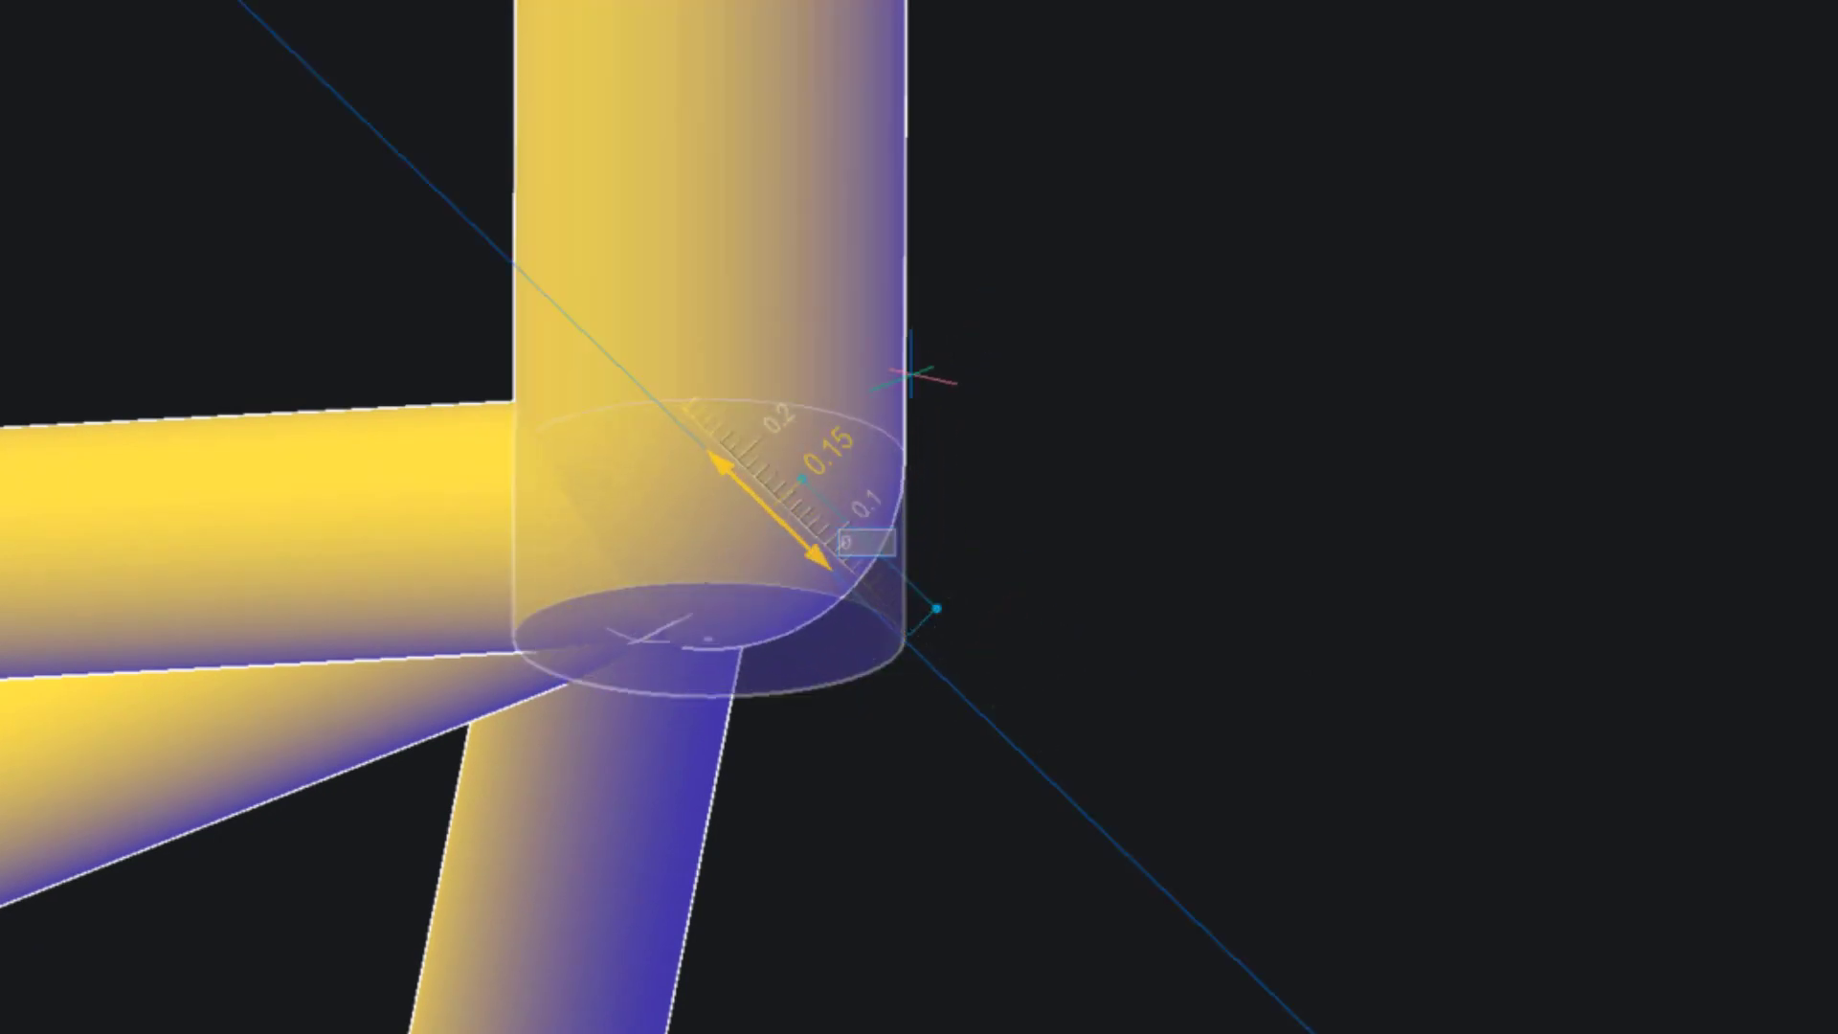
left_click(911, 375)
Rotate the whole leg and foot in the top view so the toes point along positive X, angled slightly outward.
scroll(911, 375, "down", 5)
middle_click_drag(929, 421, 1775, 627, "shift")
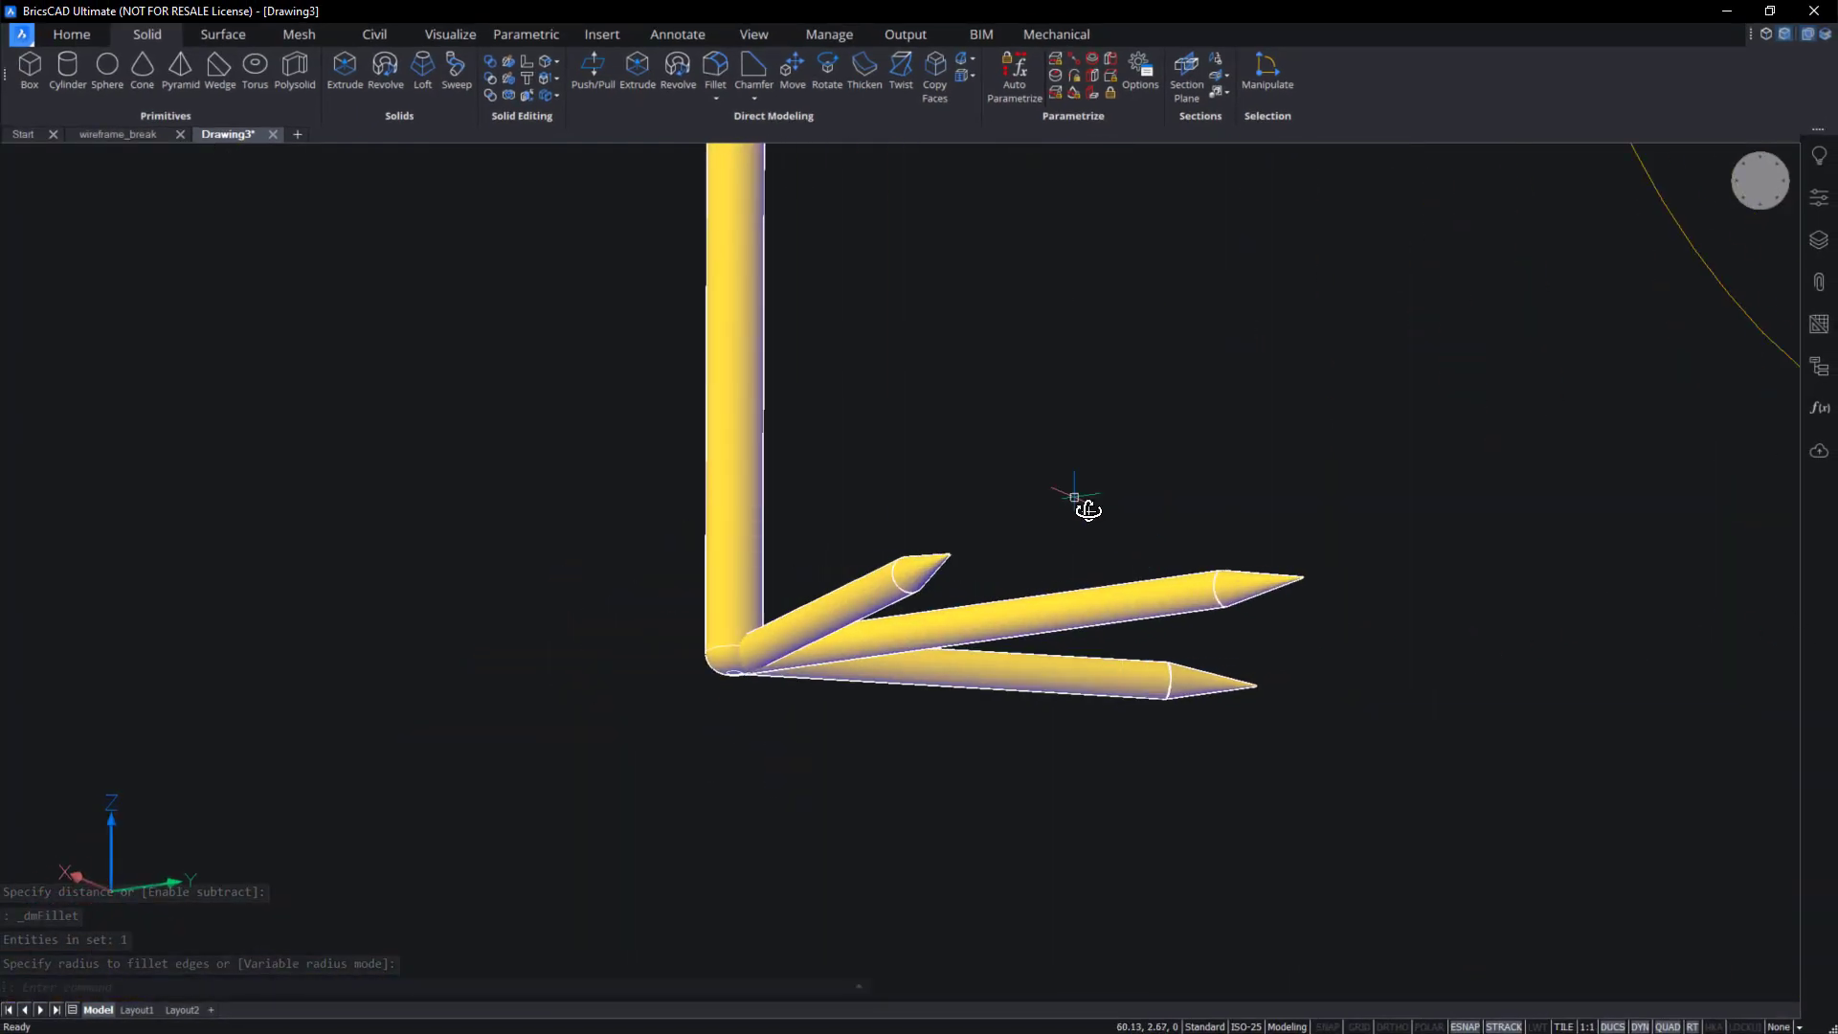
middle_click_drag(1088, 510, 1060, 651, "shift")
middle_click_drag(1009, 541, 1130, 140)
middle_click_drag(955, 625, 966, 452)
scroll(986, 552, "down", 2)
left_click_drag(1224, 753, 766, 274)
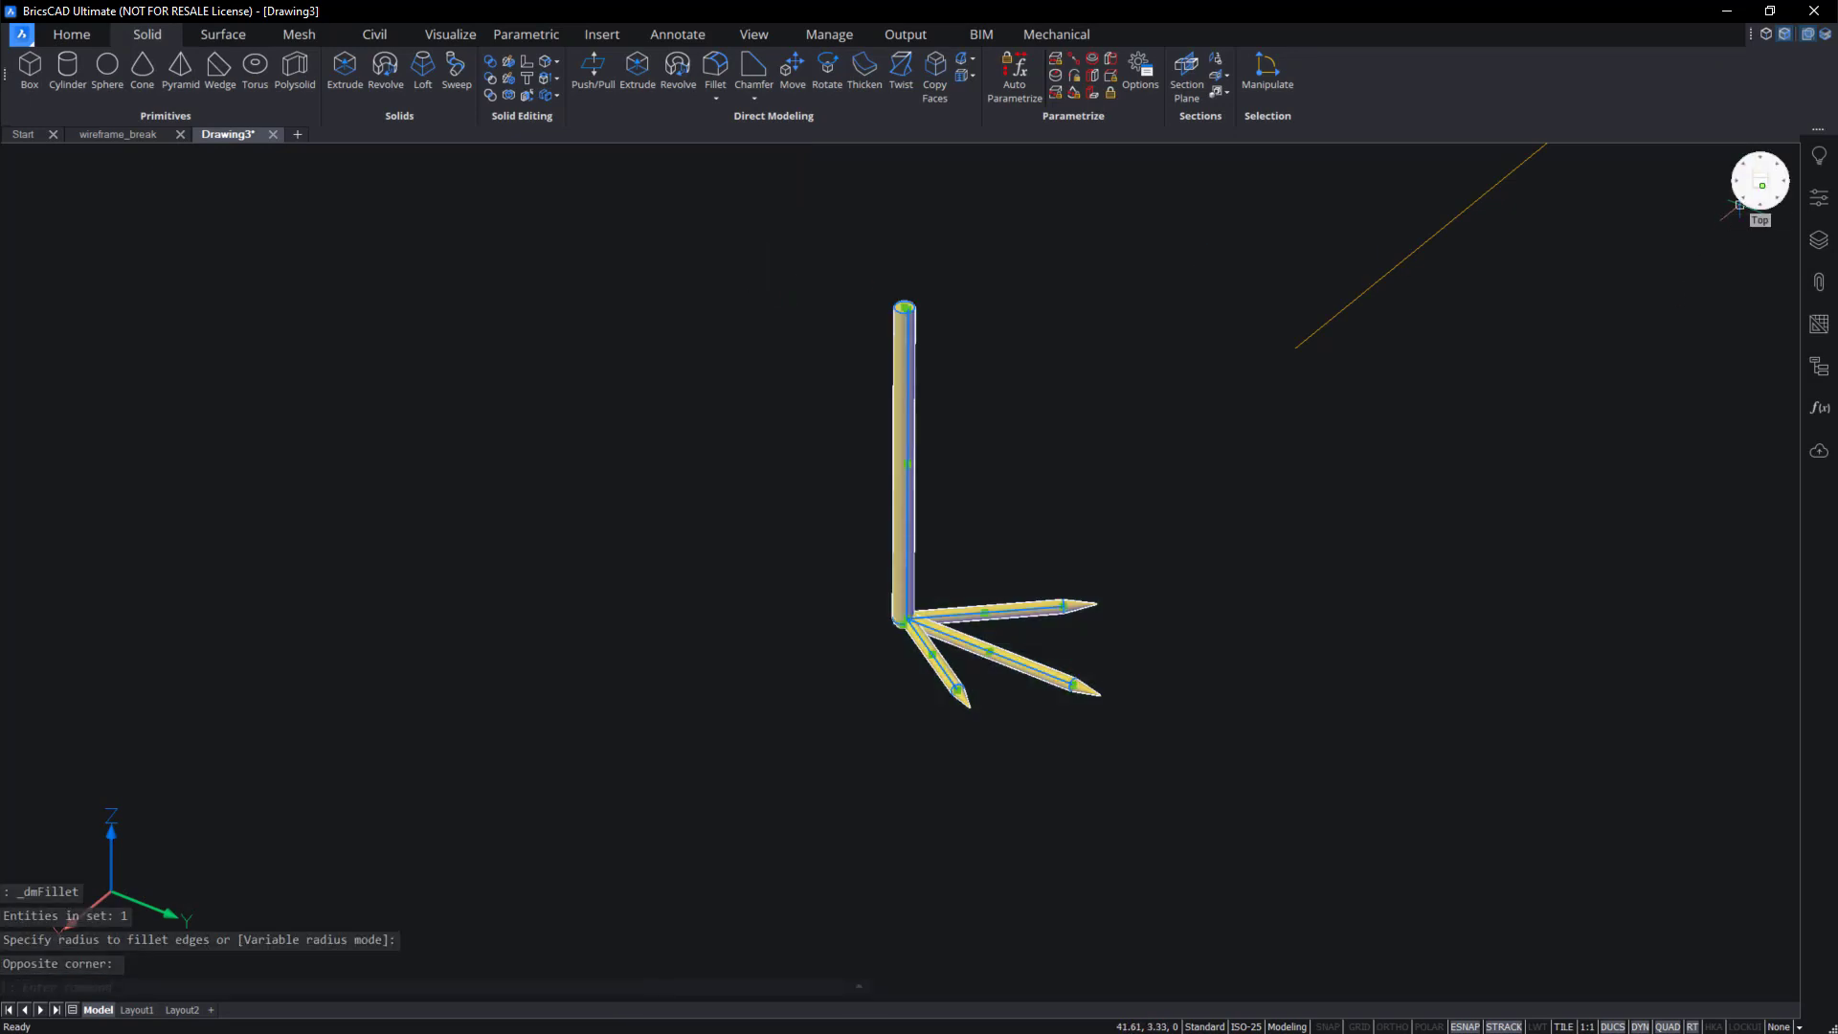
left_click(1740, 204)
middle_click_drag(1485, 712, 1092, 678)
right_click(1324, 637)
left_click(1327, 643)
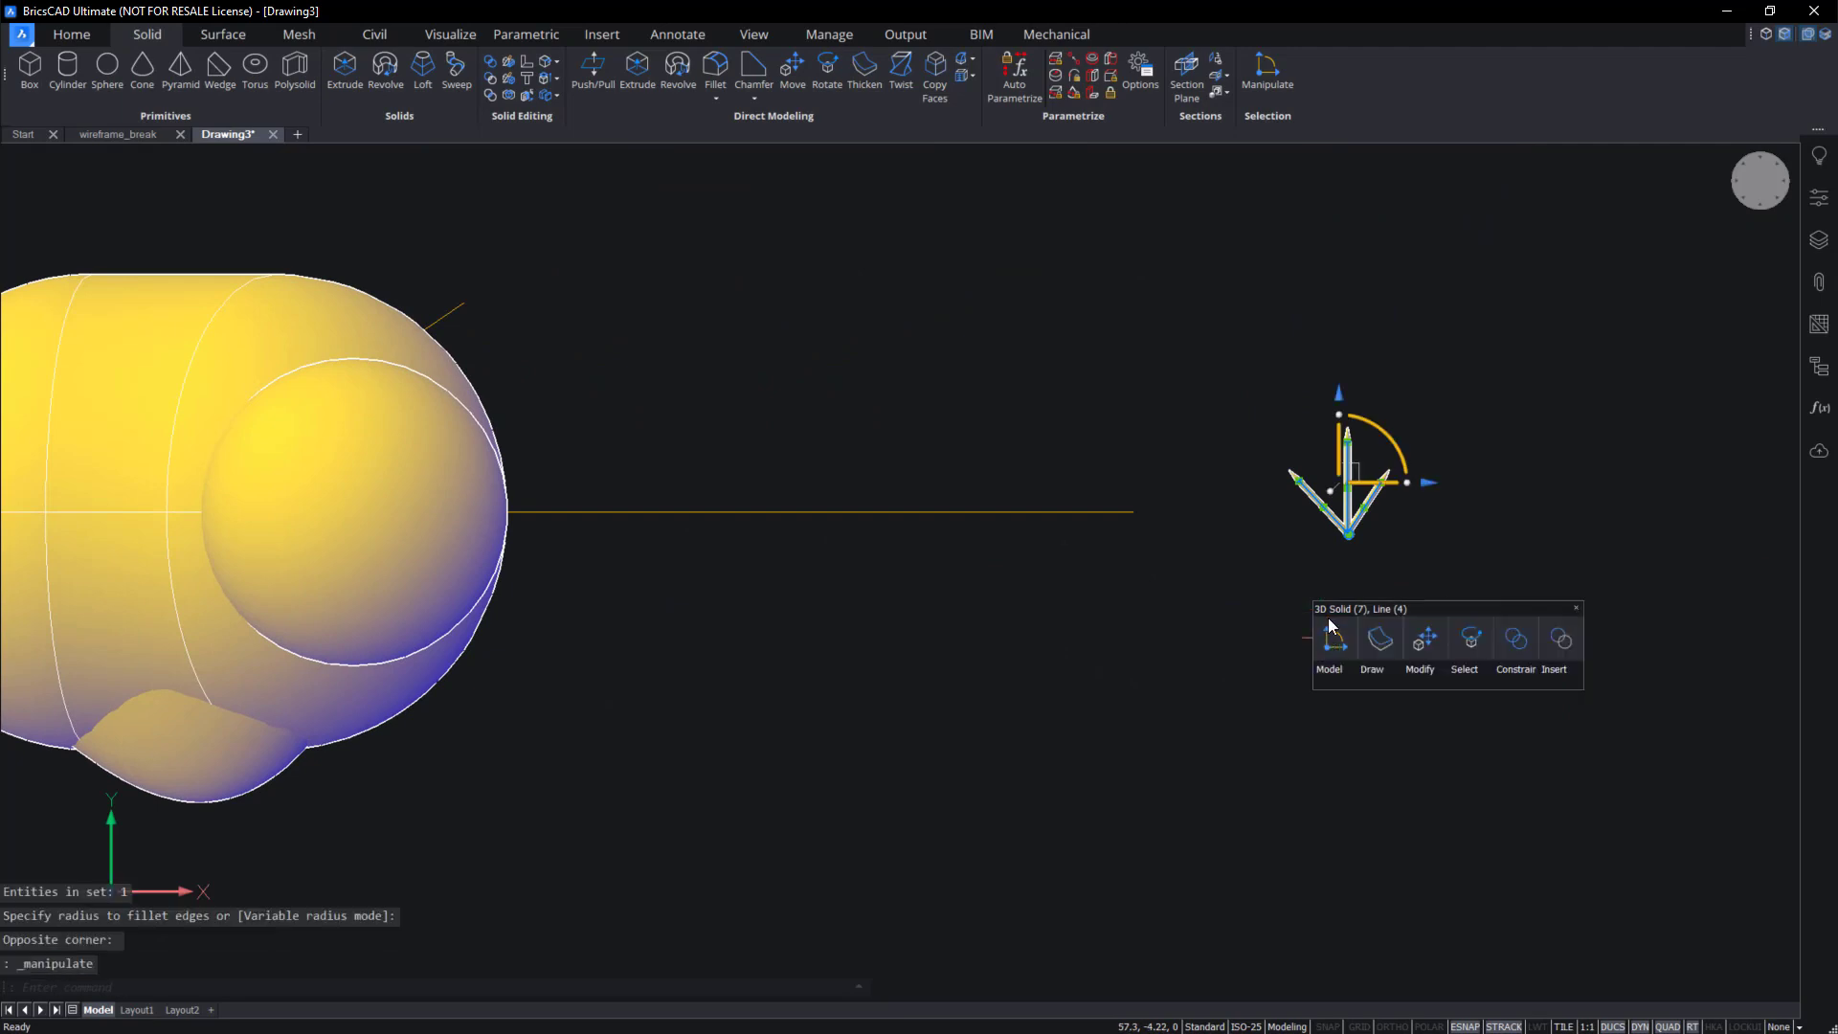
left_click(1384, 431)
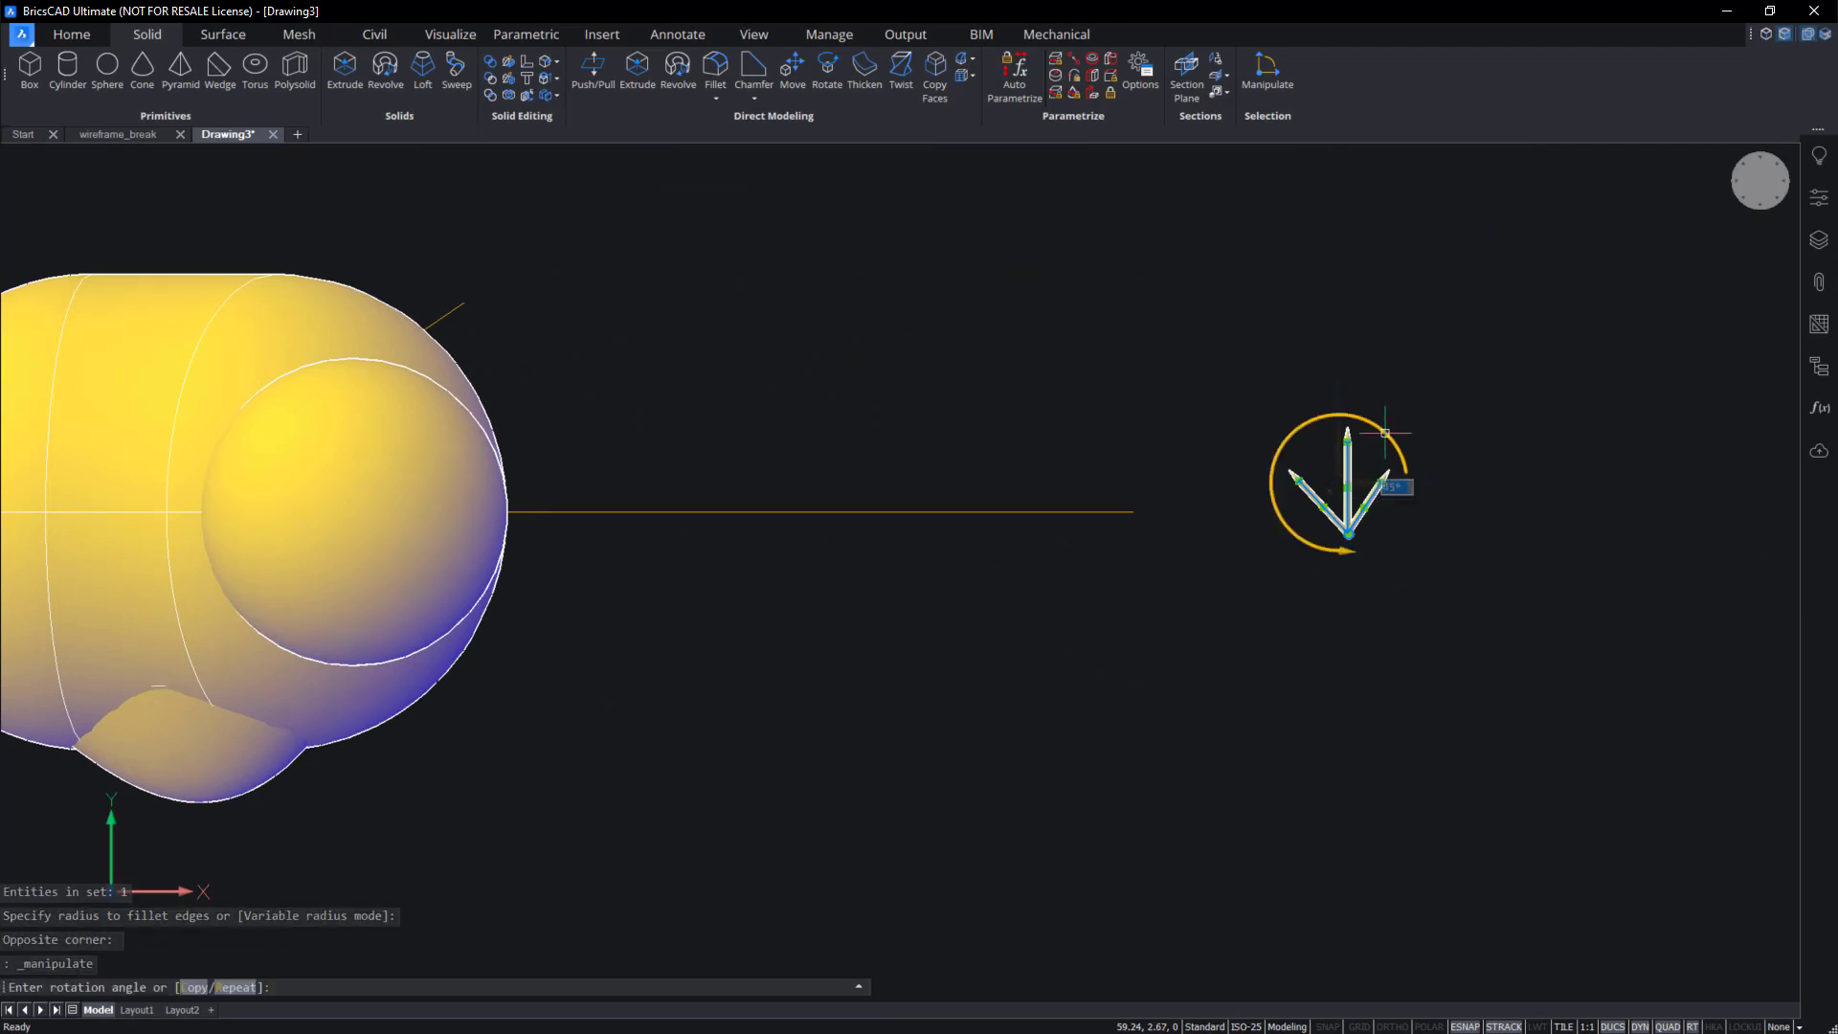
left_click(1208, 808)
Move the leg and foot along the X and Y axes to the wing side of the body.
left_click(1440, 503)
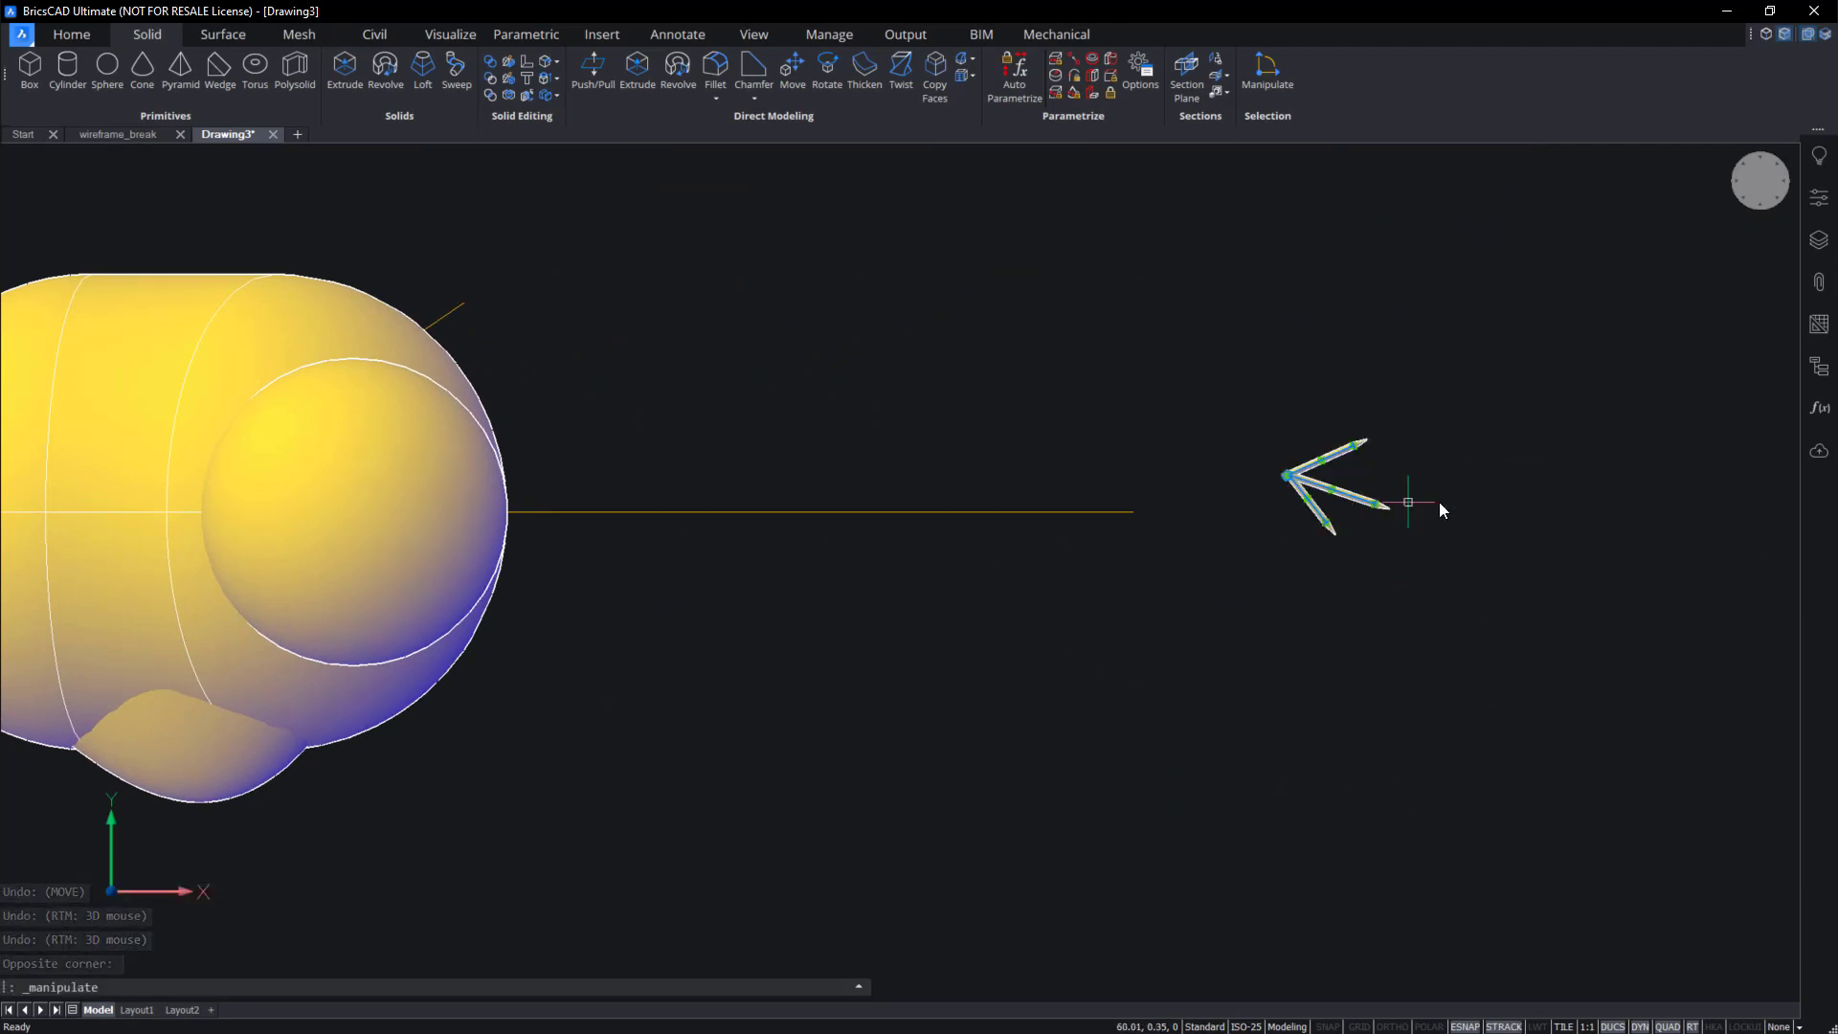
left_click(1378, 486)
left_click(199, 845)
middle_click_drag(398, 853, 864, 683)
left_click(666, 335)
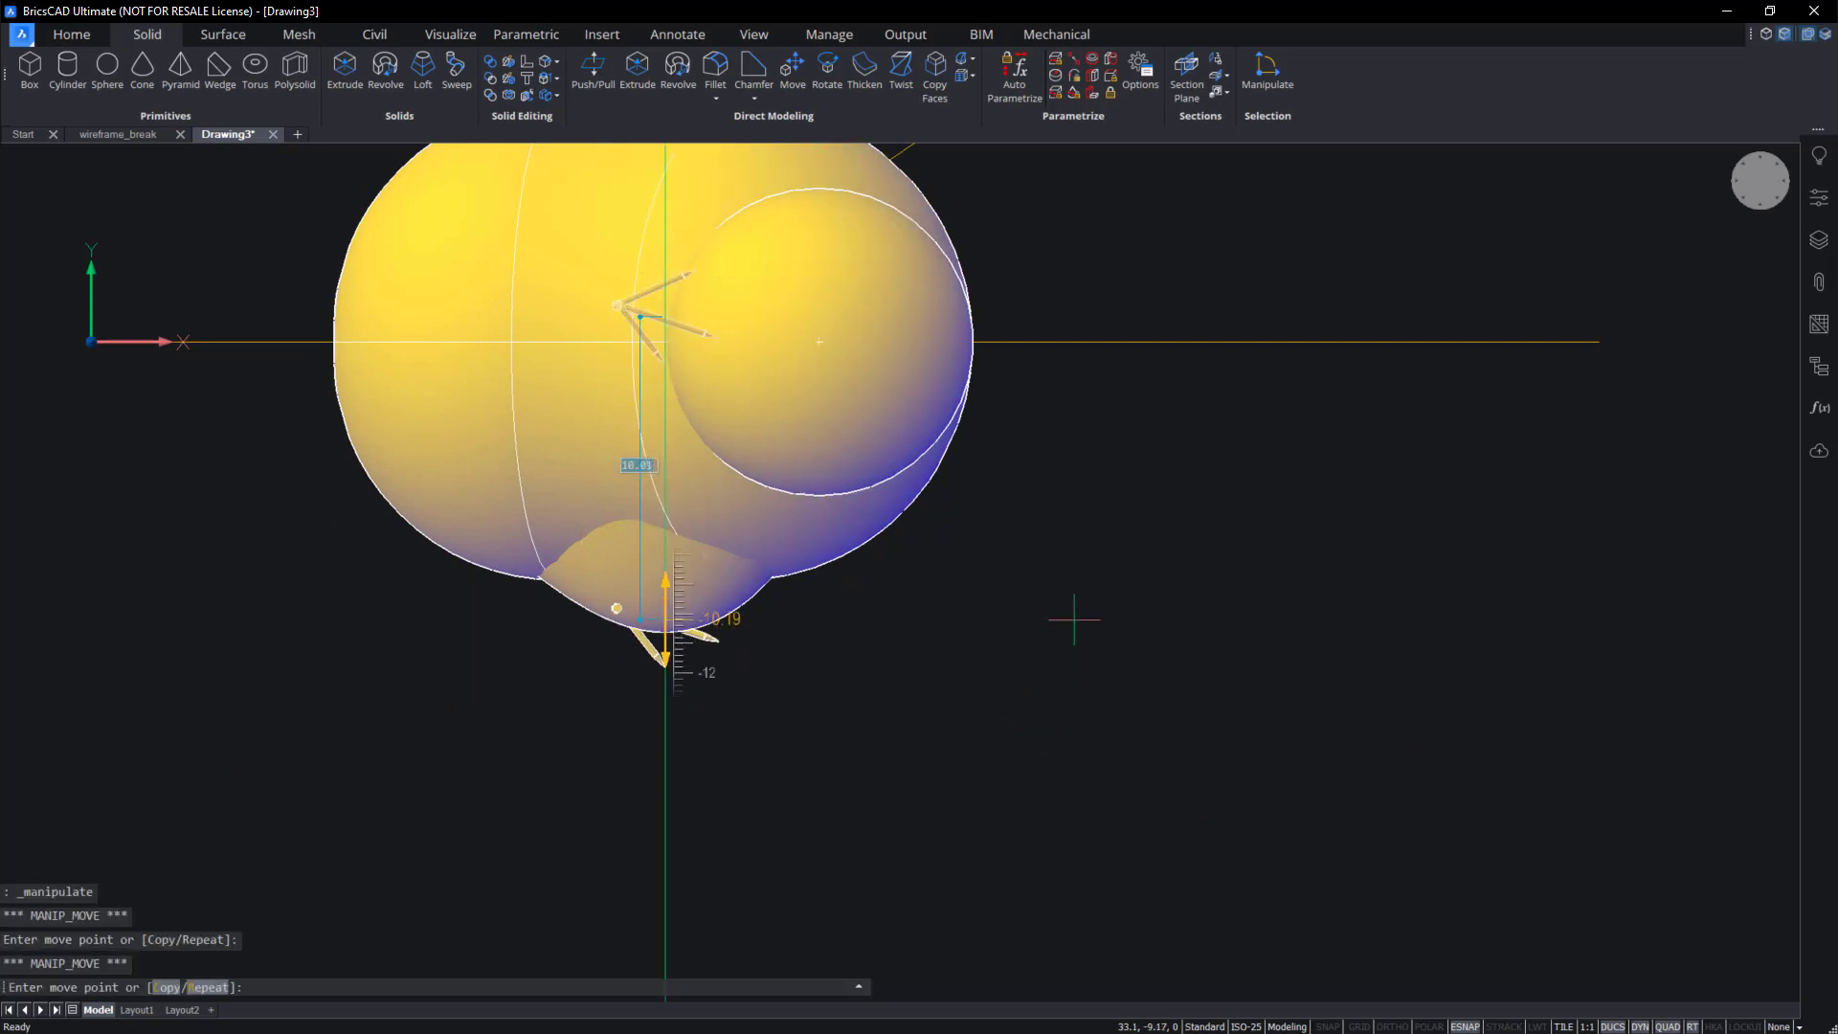
left_click(1072, 538)
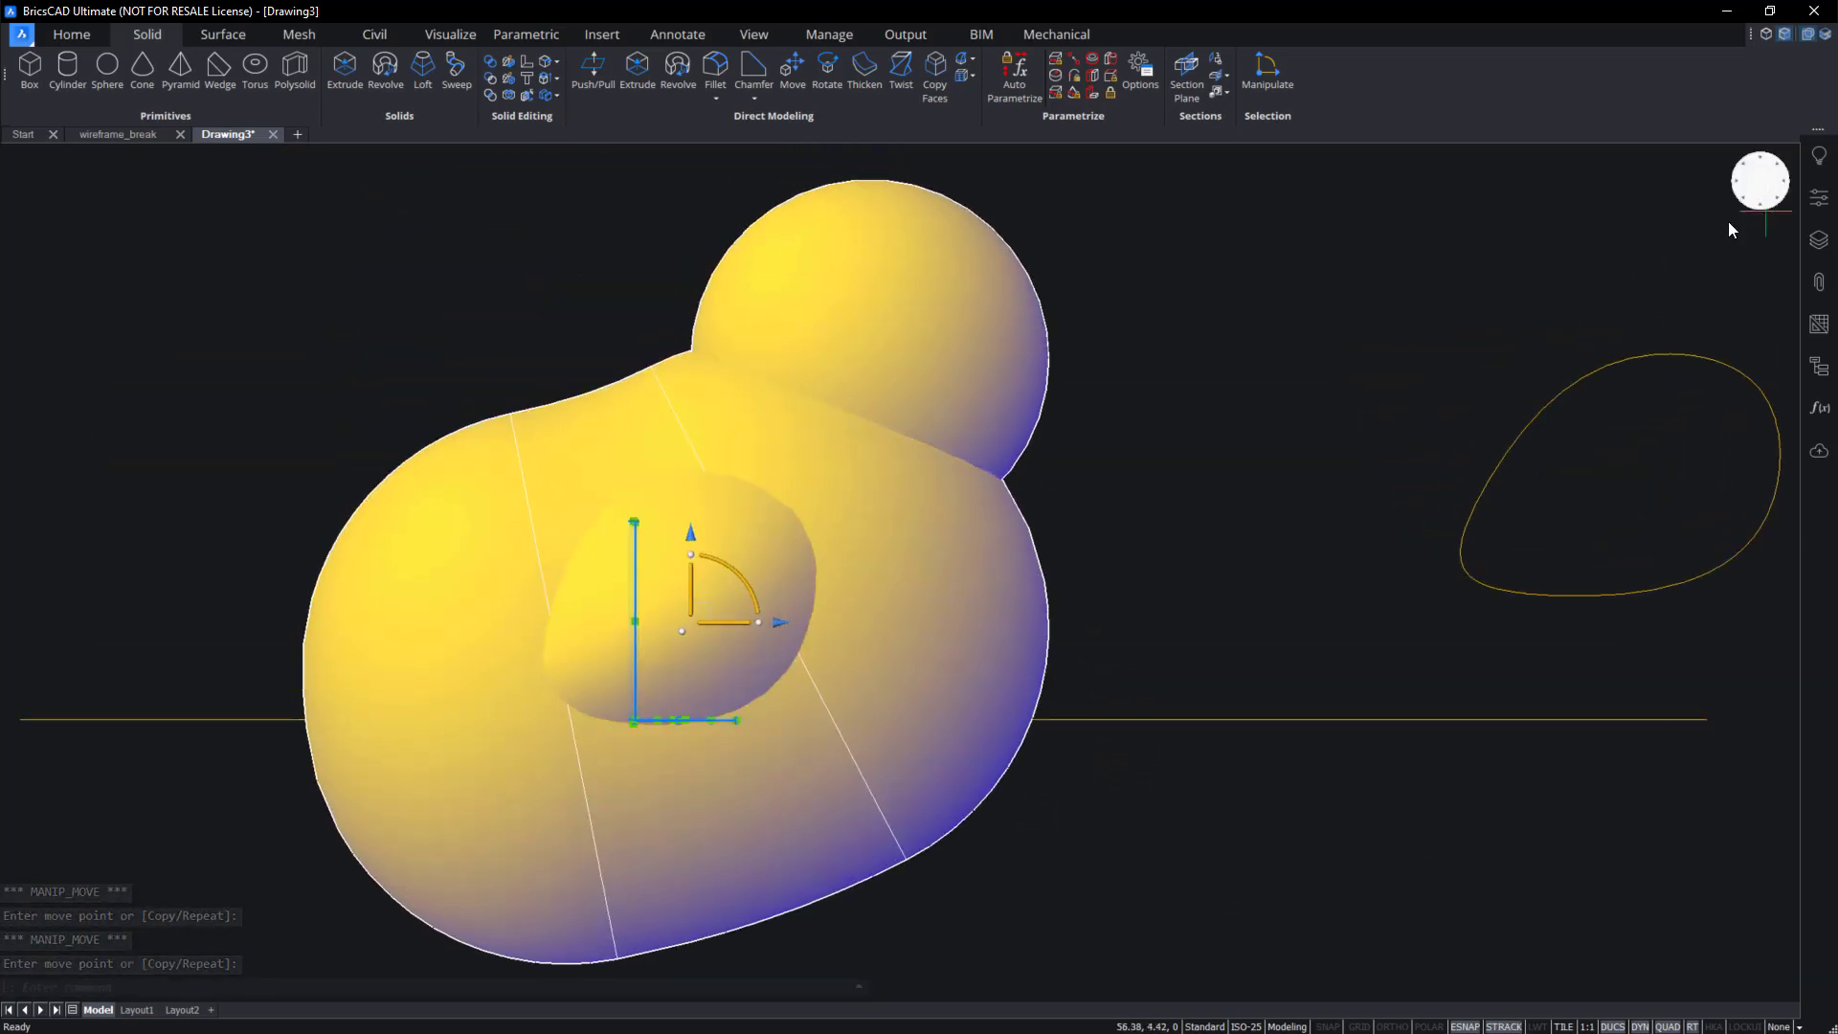
Lower the leg along the Z axis until the foot hangs below the body, and adjust its position in the top view.
left_click(635, 622)
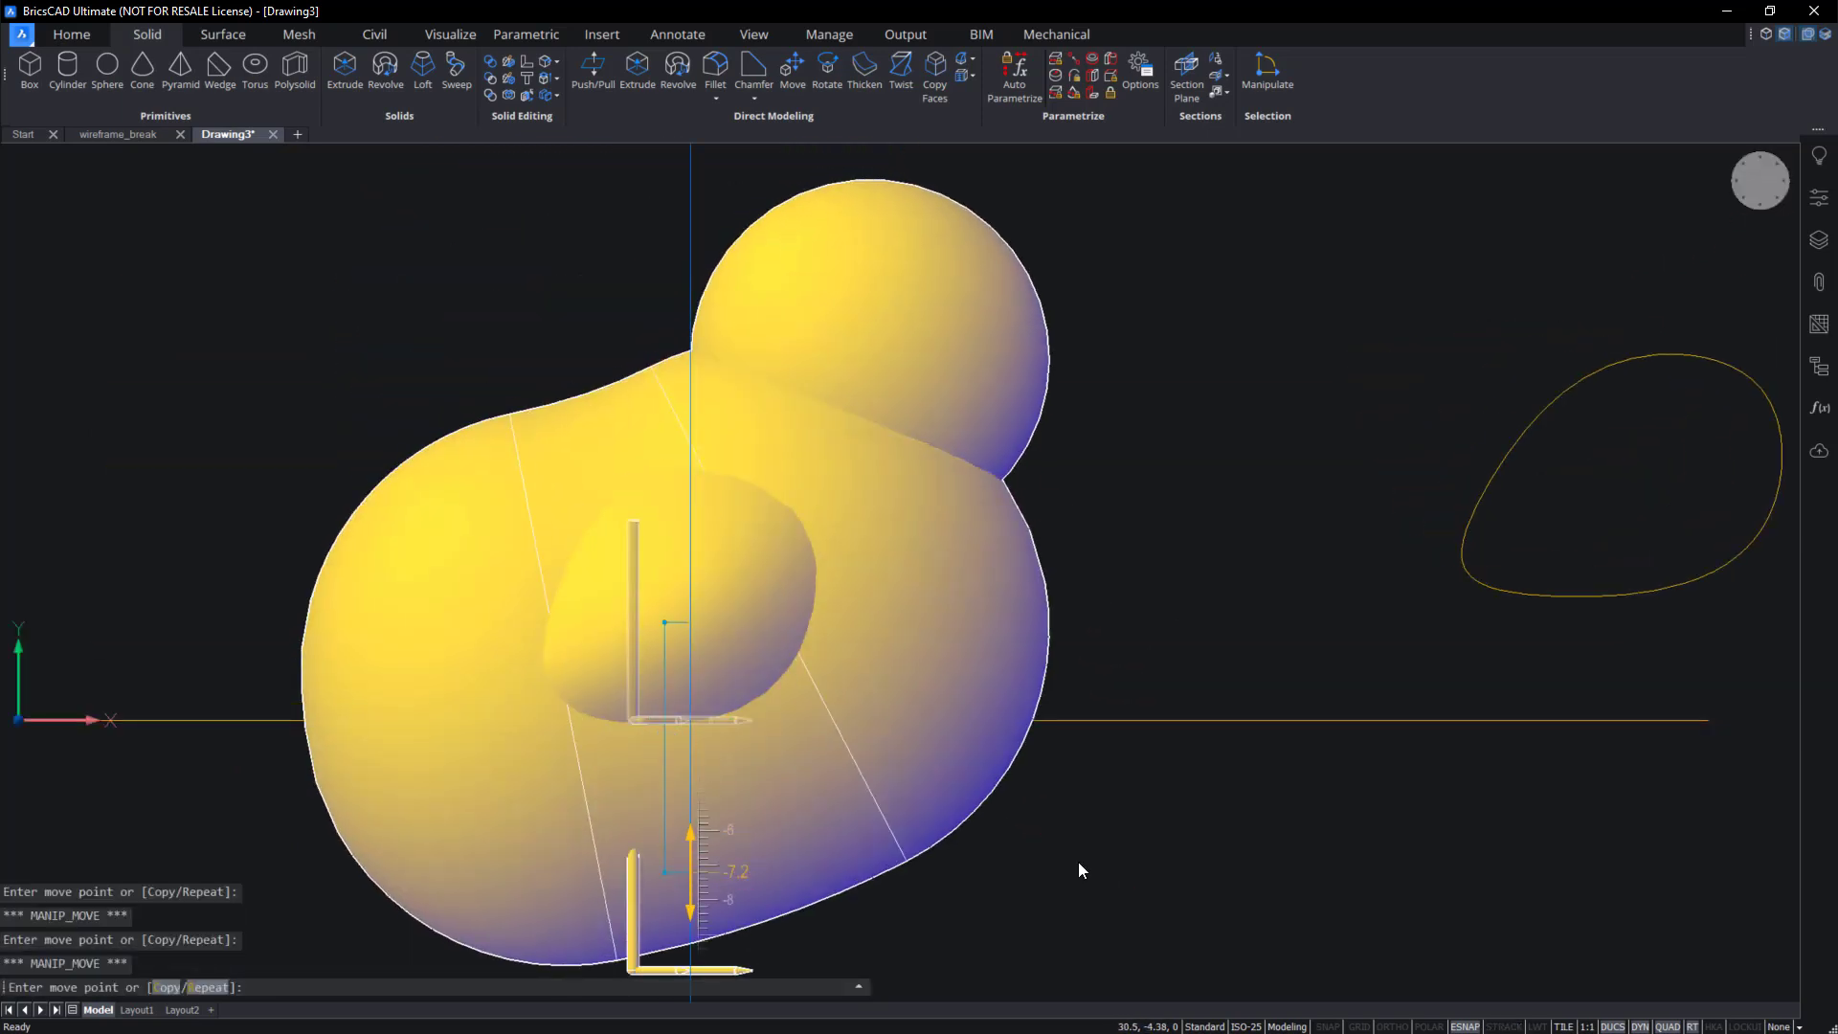
middle_click_drag(1078, 959, 1079, 744)
left_click(1079, 714)
left_click(1760, 180)
middle_click_drag(1309, 727, 1329, 607)
left_click(714, 650)
left_click(1167, 618)
Scale the leg and foot by a factor of 1.5 from the top end of the leg.
middle_click_drag(1607, 400, 1133, 704, "shift")
type("SCALE")
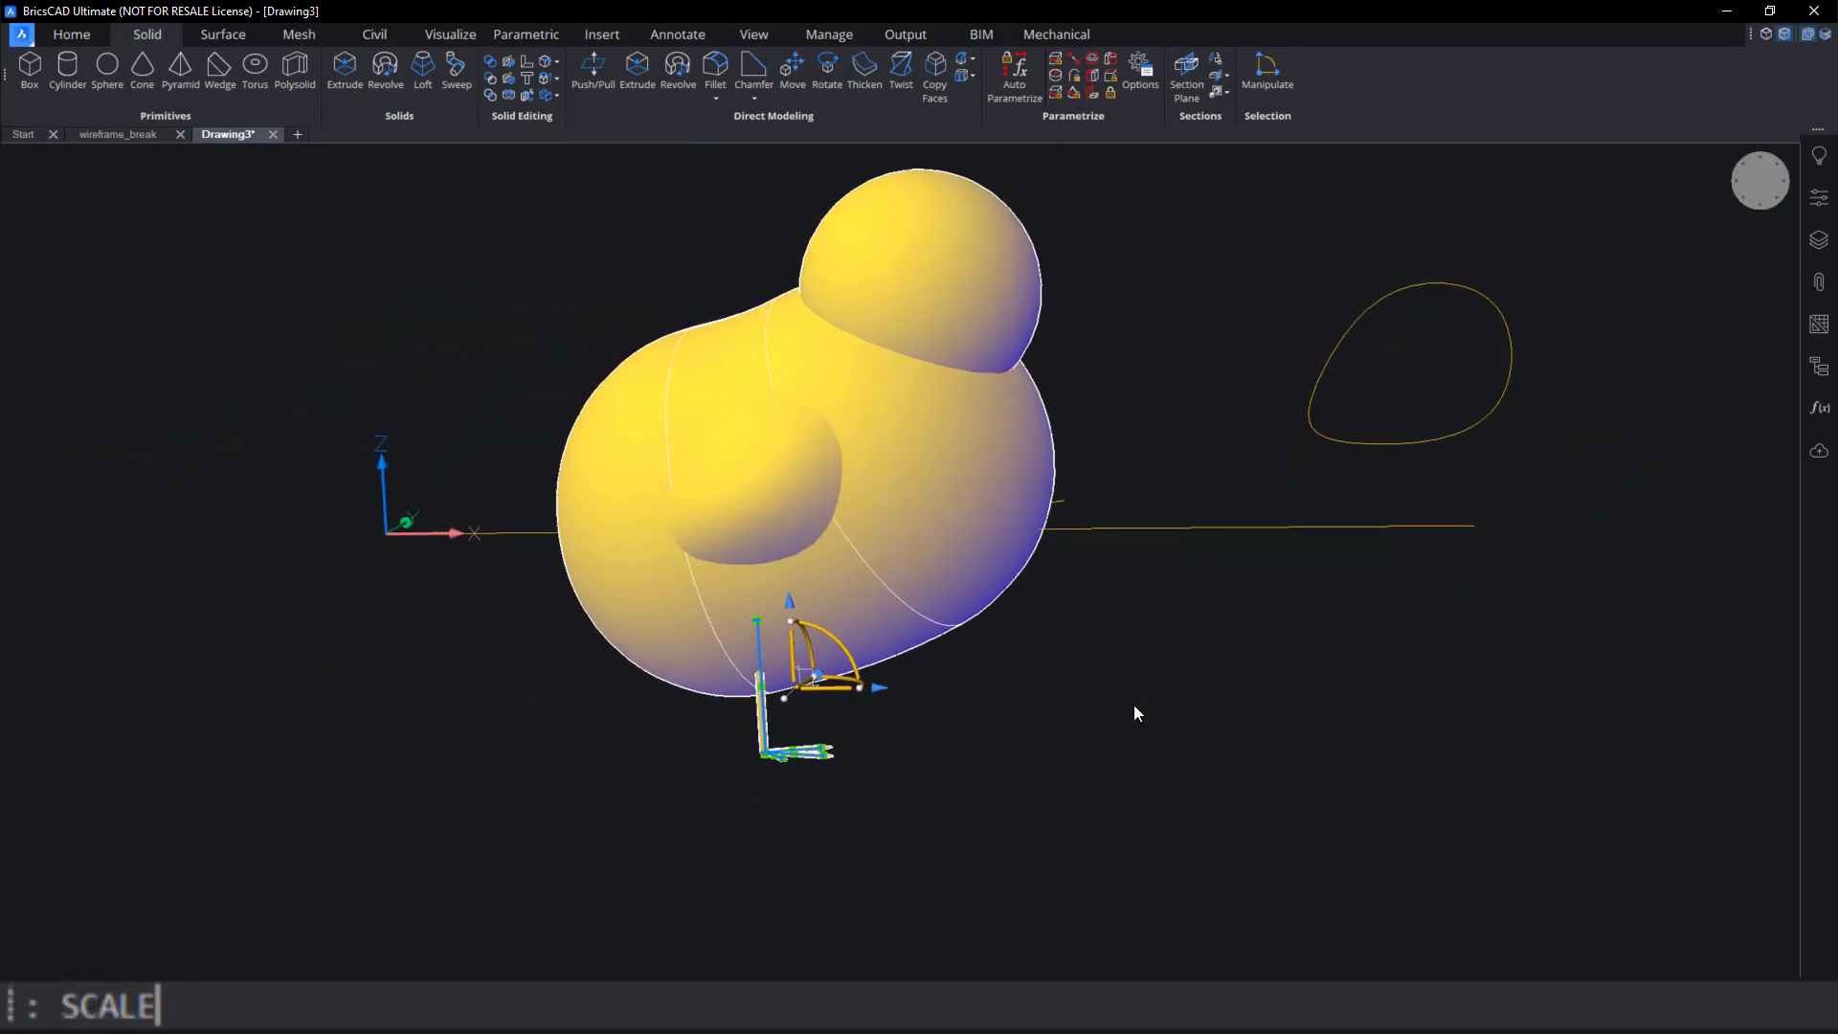
key("Return")
left_click(763, 751)
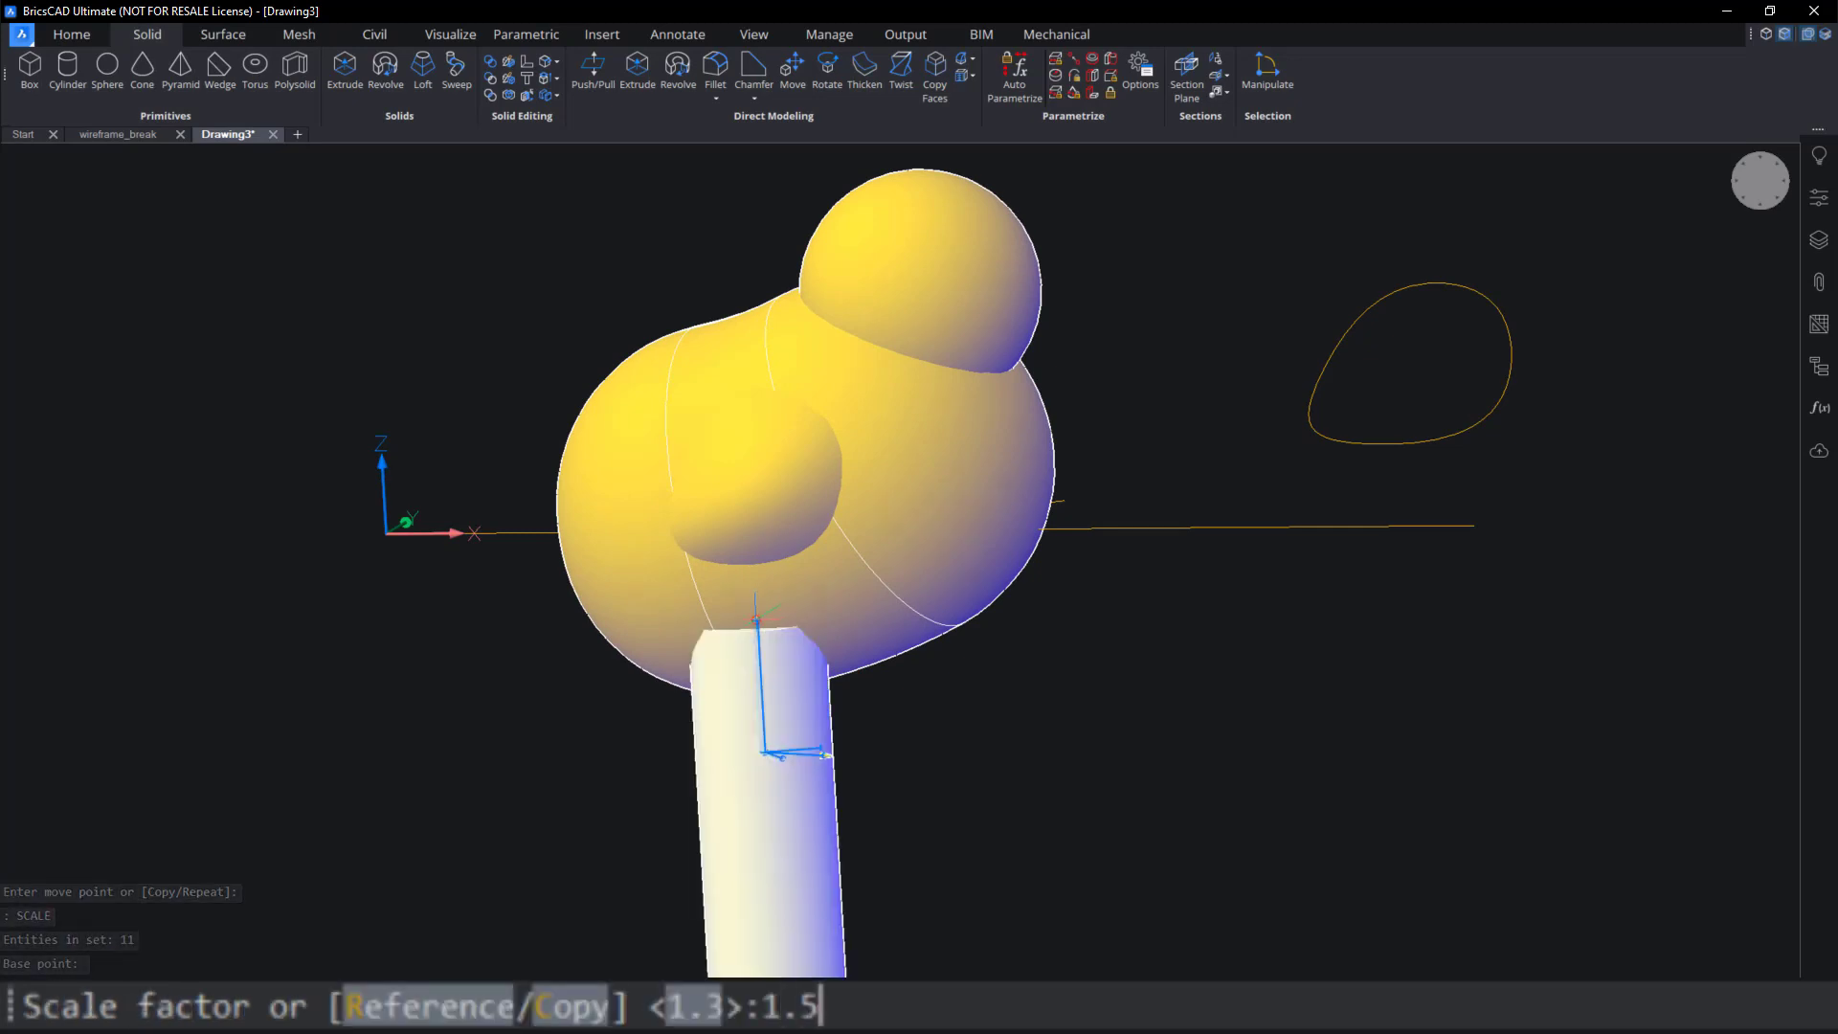
type("1.5")
key("Return")
Mirror the leg, foot and wing across the body's centre line along X, keeping the originals.
left_click(977, 886)
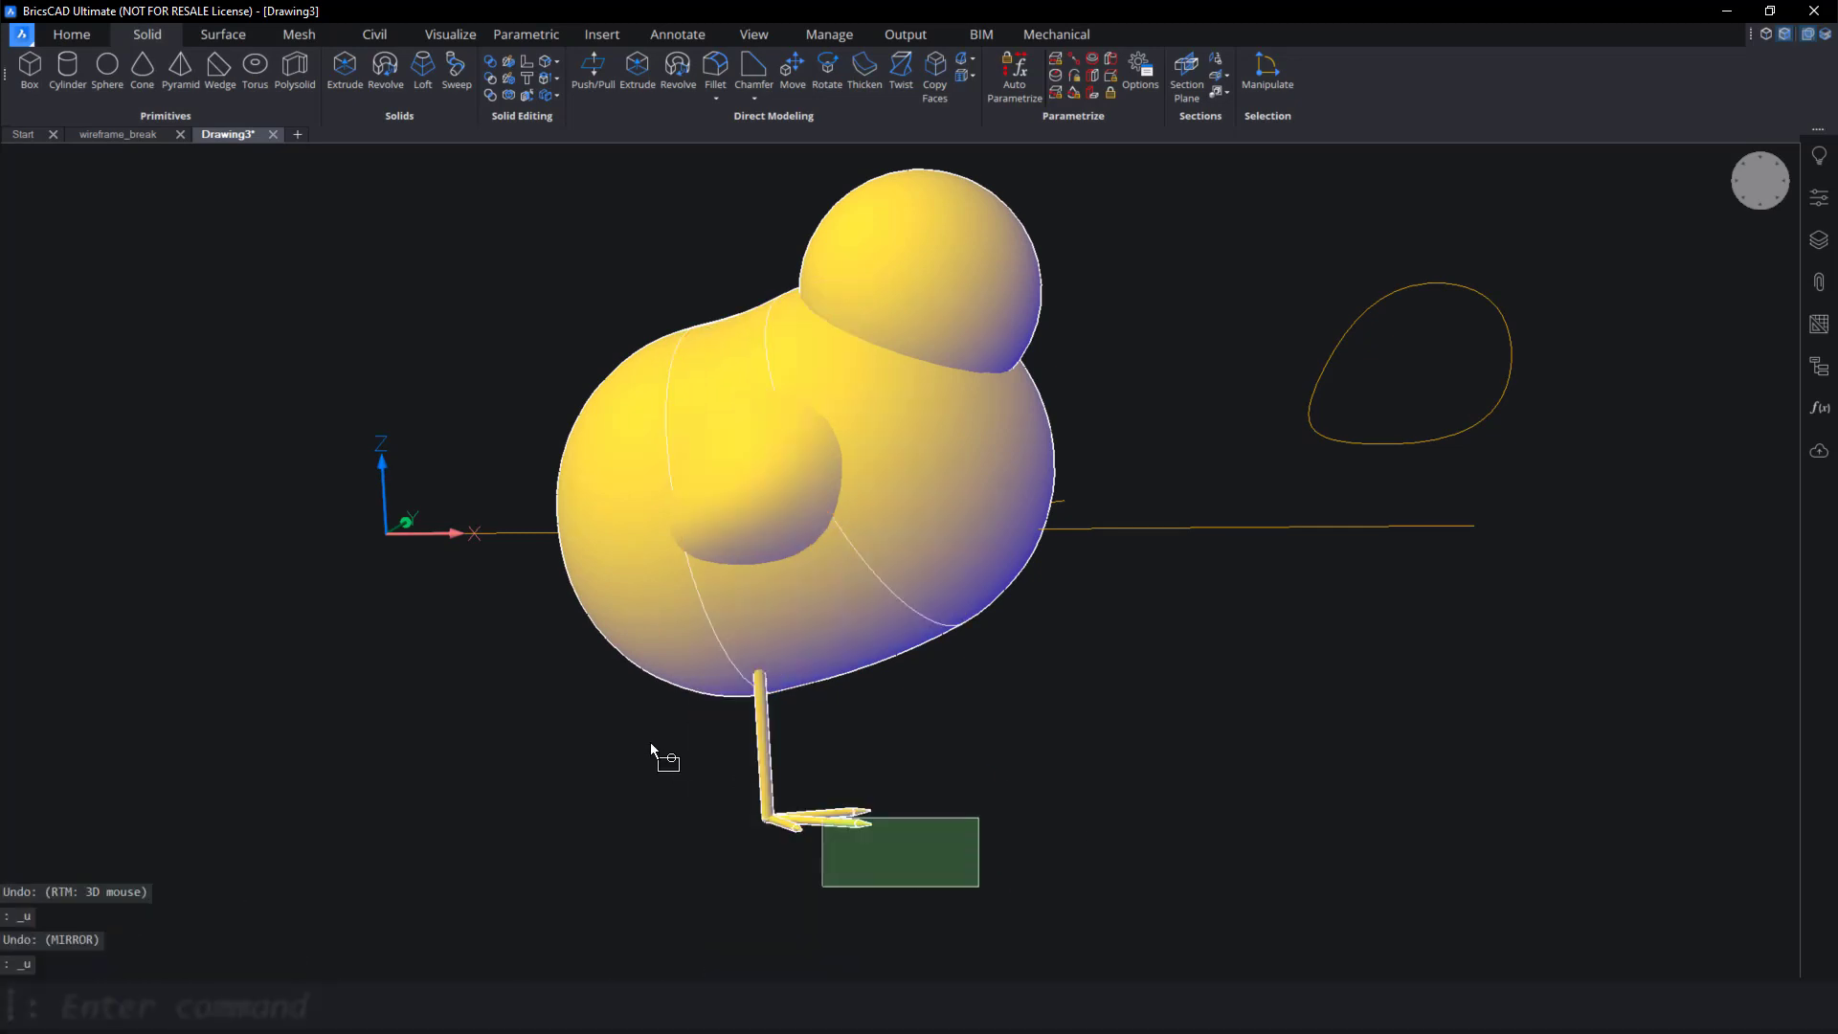
left_click(644, 738)
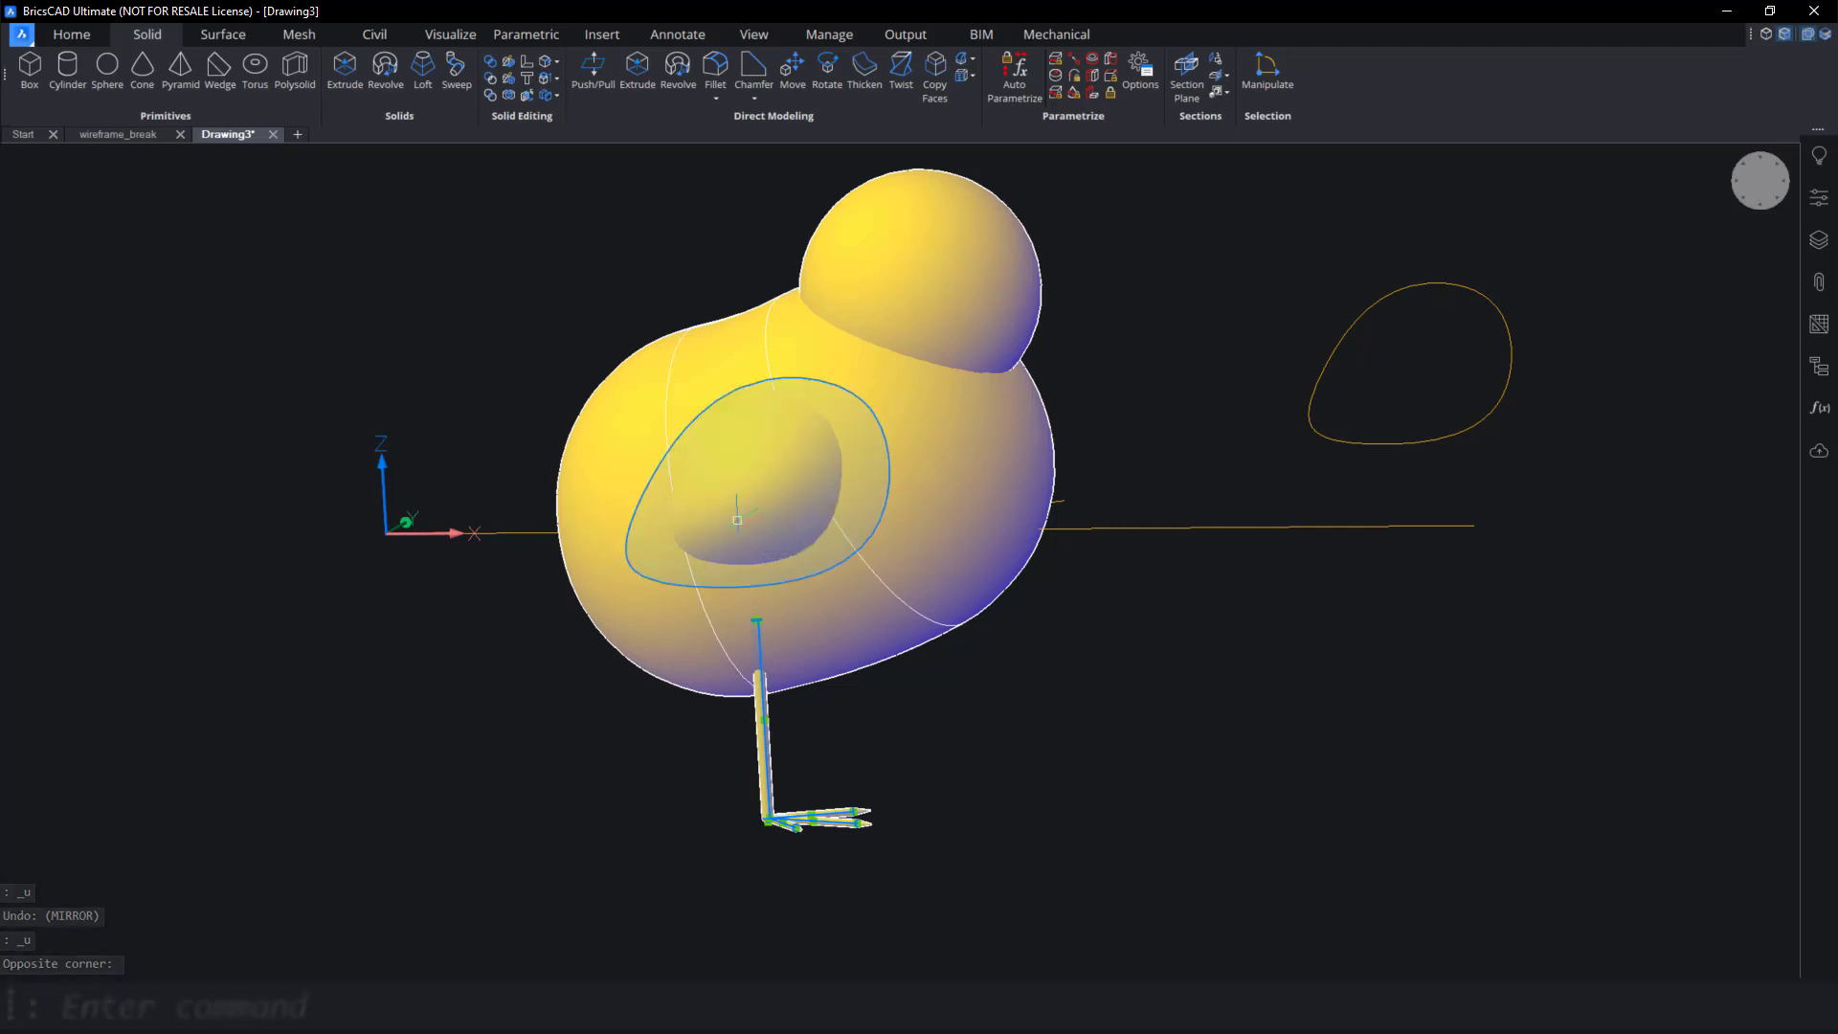
left_click(1757, 180)
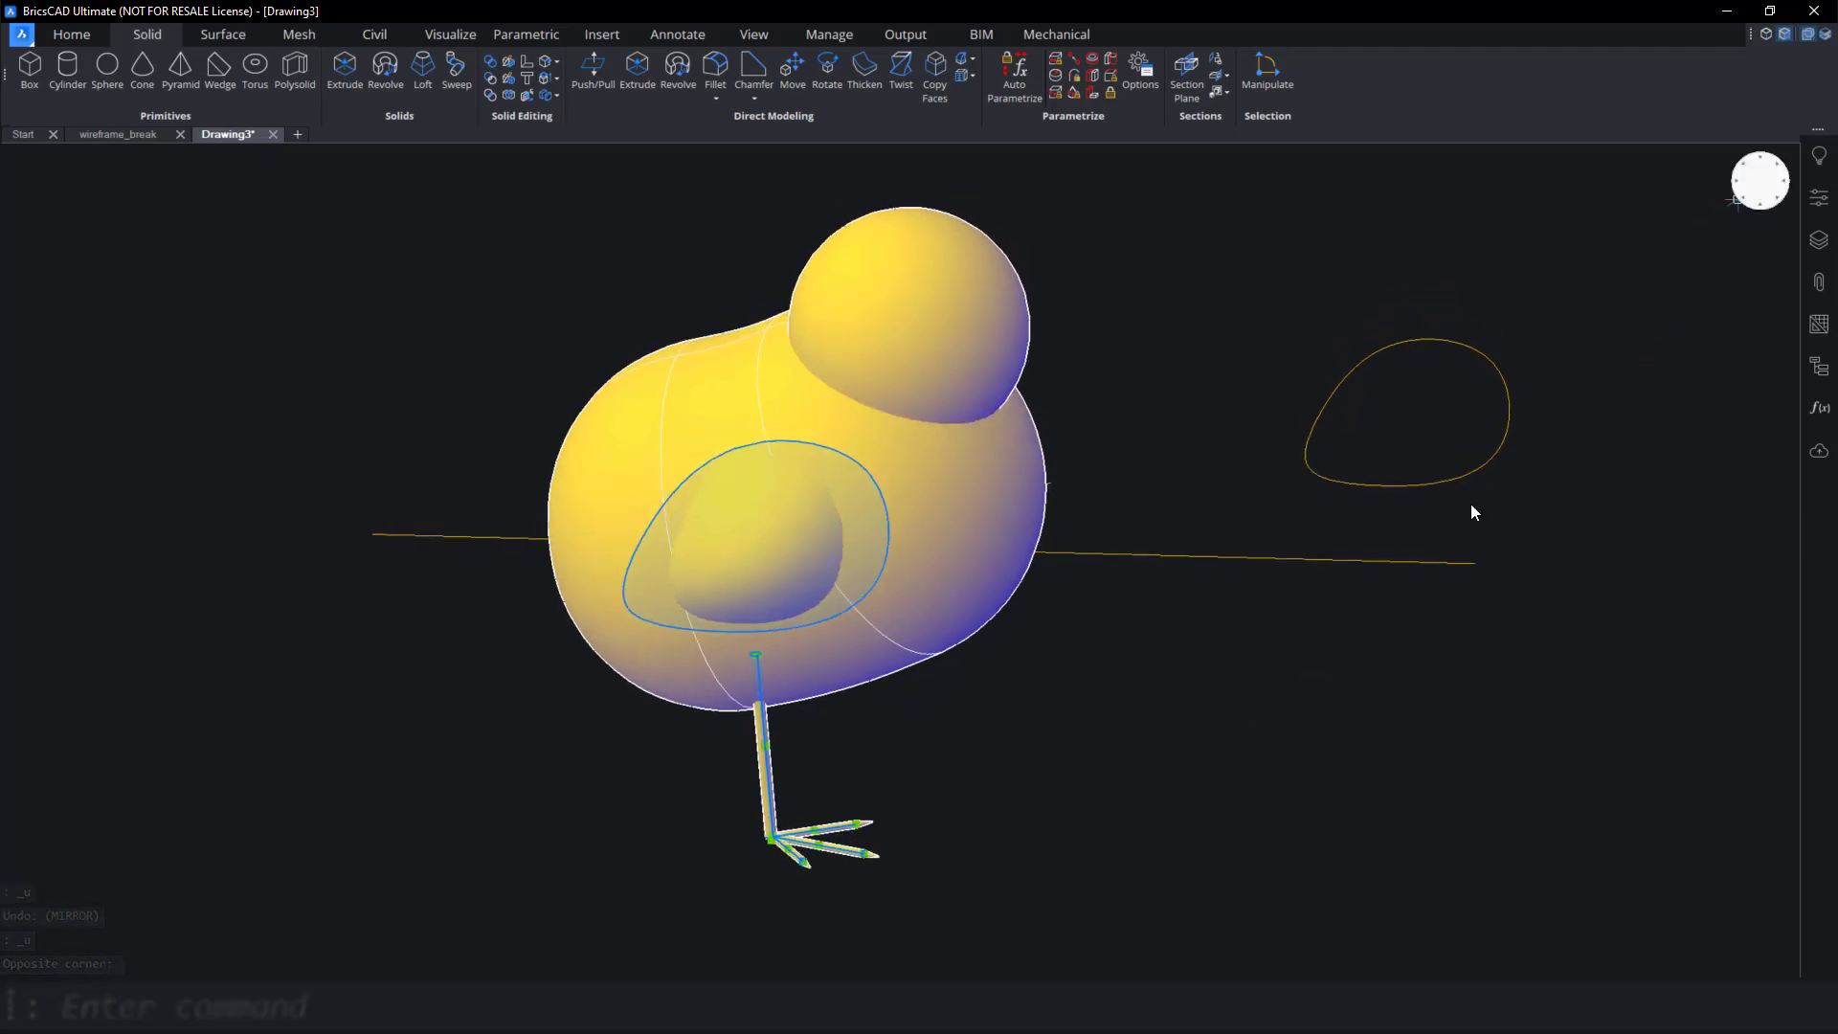
type("mirror")
key("Return")
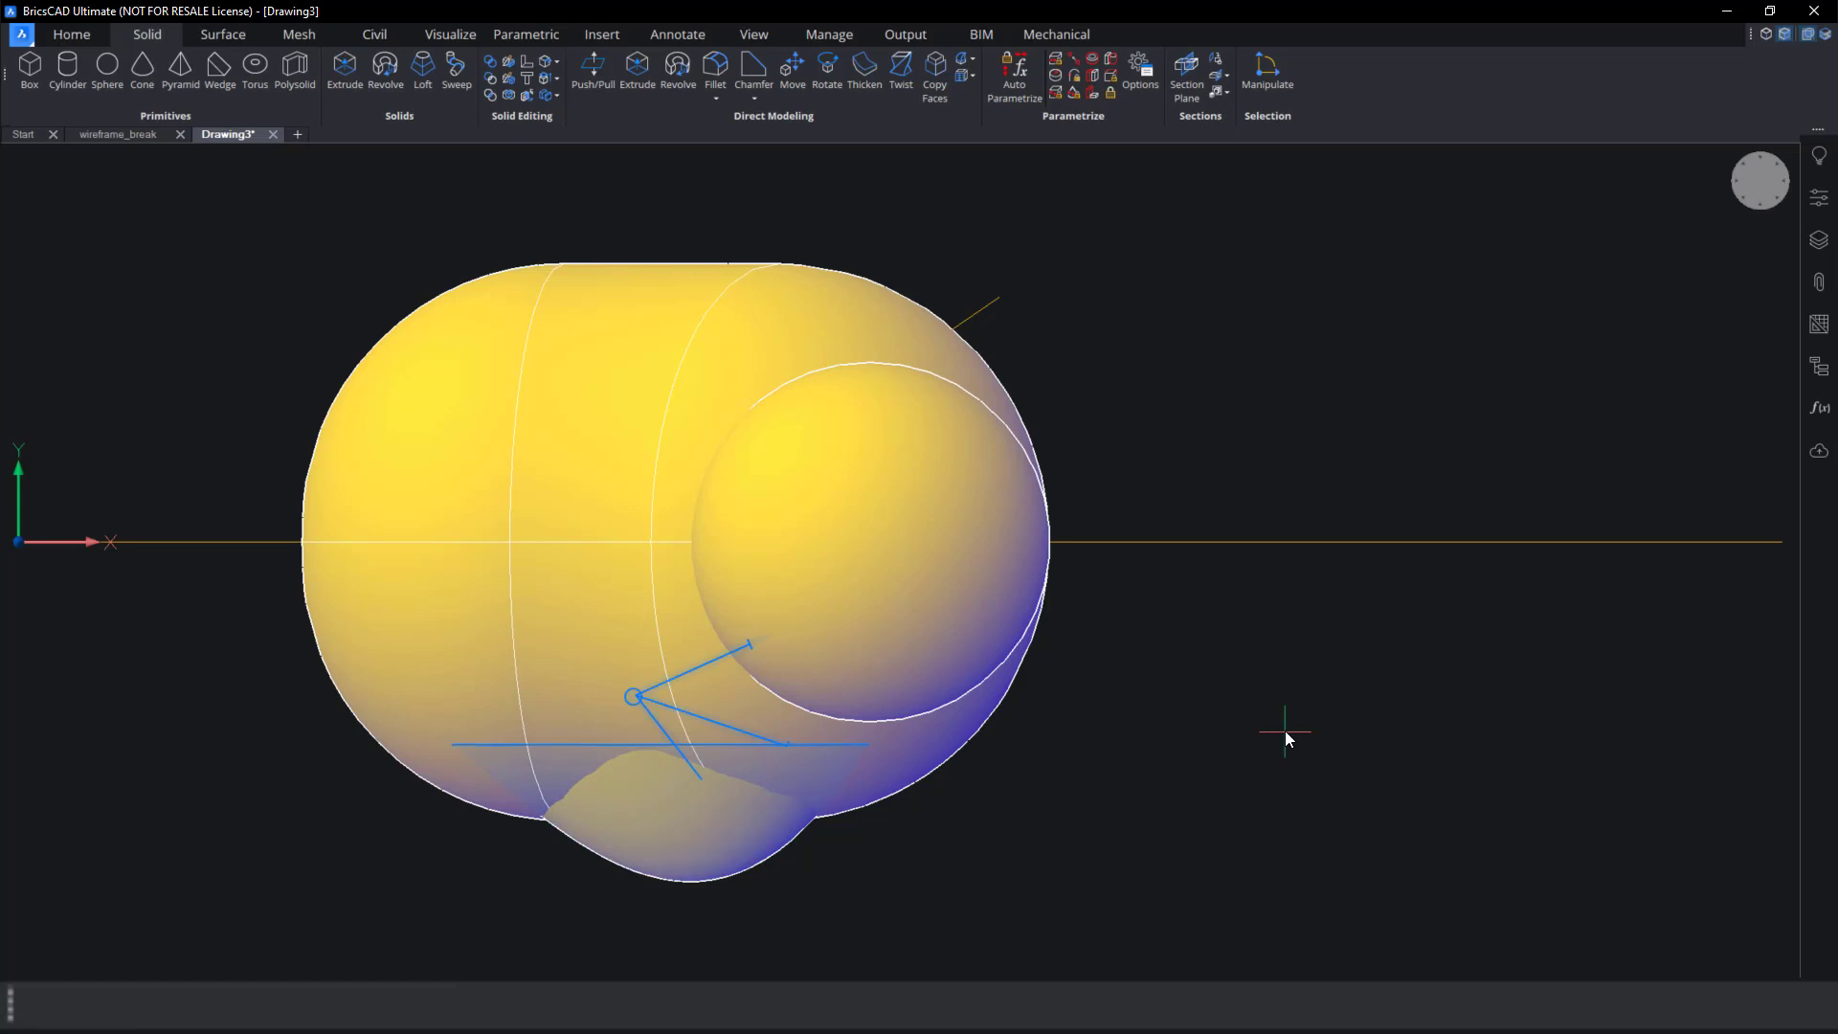
left_click(1379, 541)
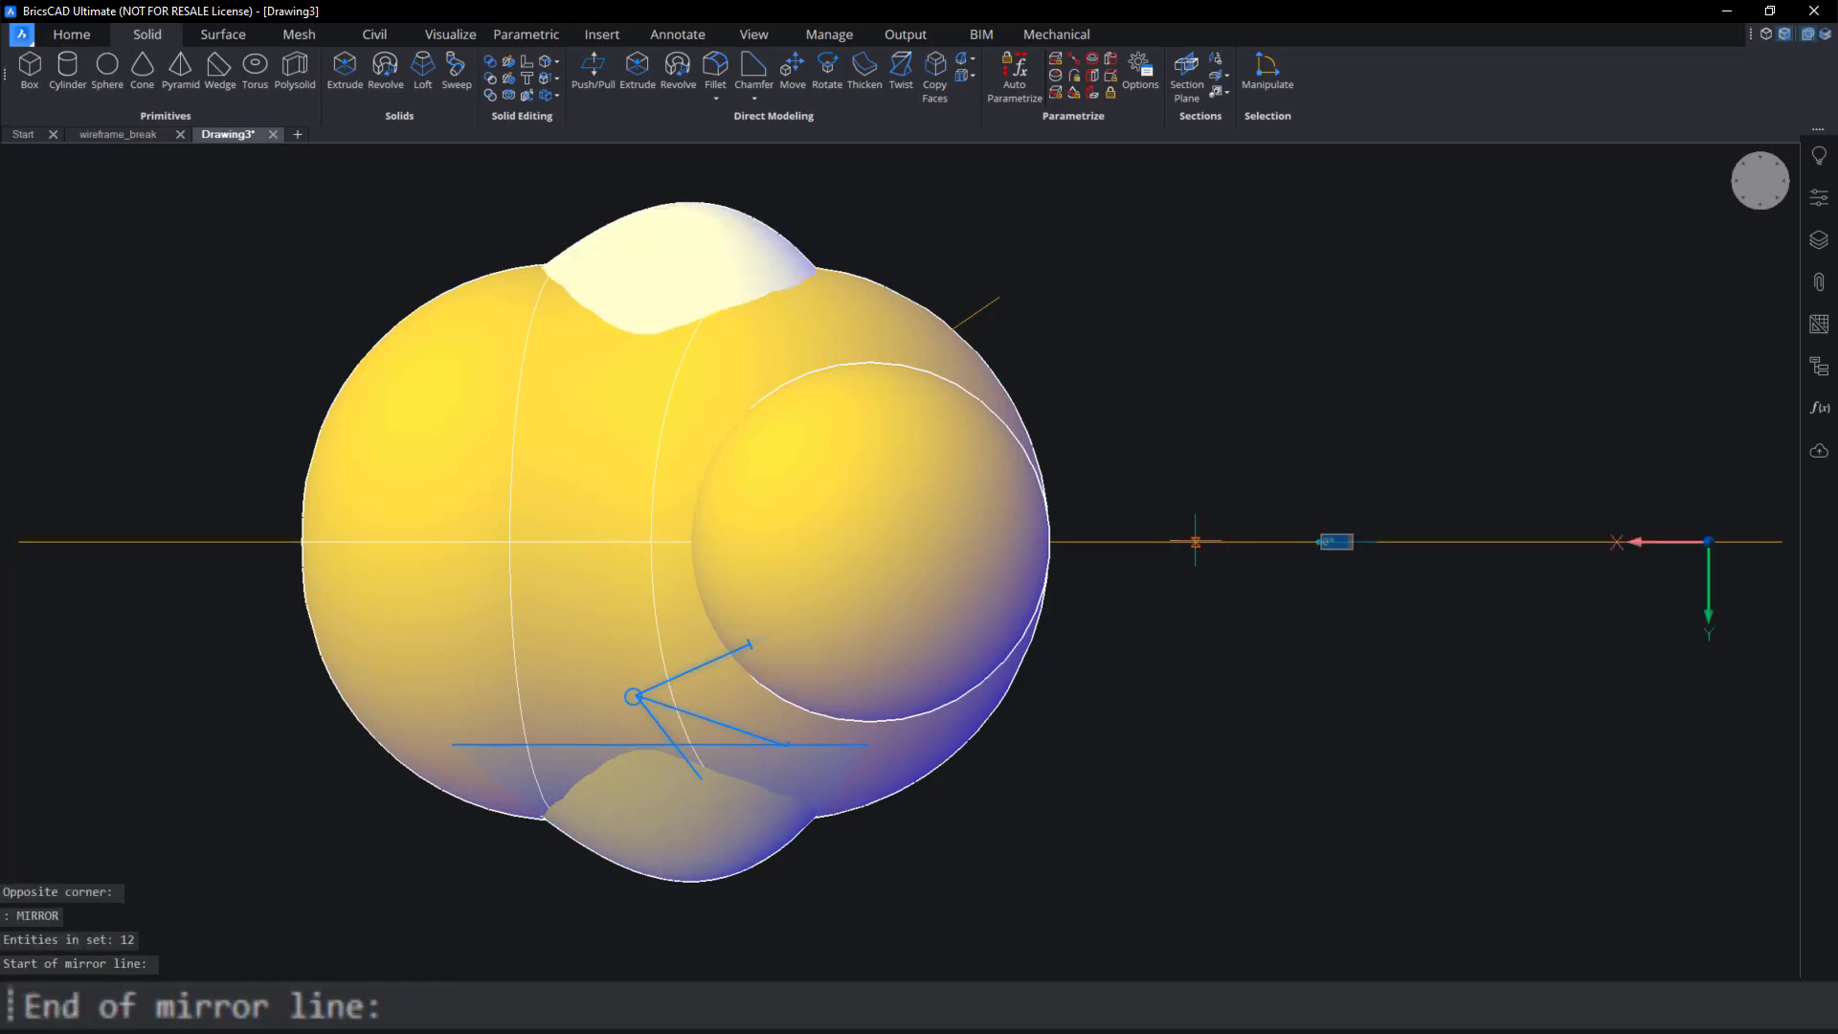
left_click(1194, 542)
key("Return")
Rotate the far leg with its foot, and the near leg with its foot, to different tilts using the manipulator.
middle_click_drag(1225, 827, 951, 865, "shift")
left_click(971, 862)
left_click(719, 801)
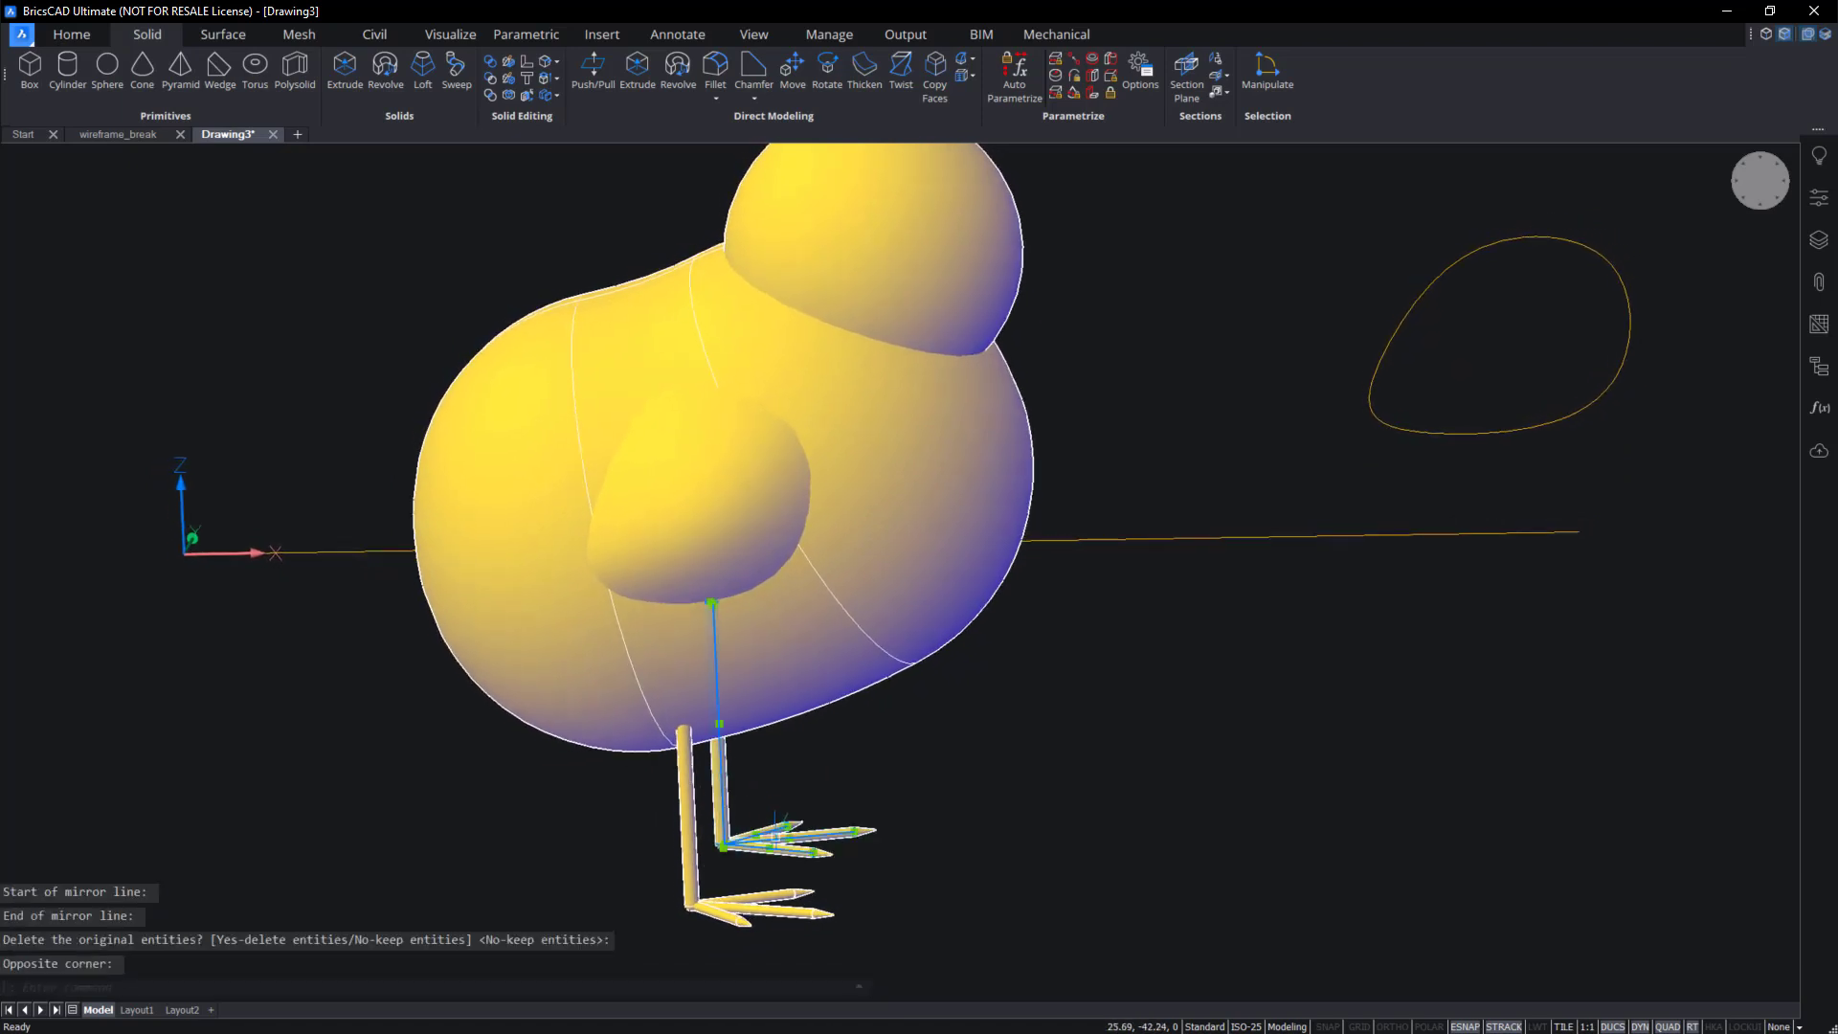
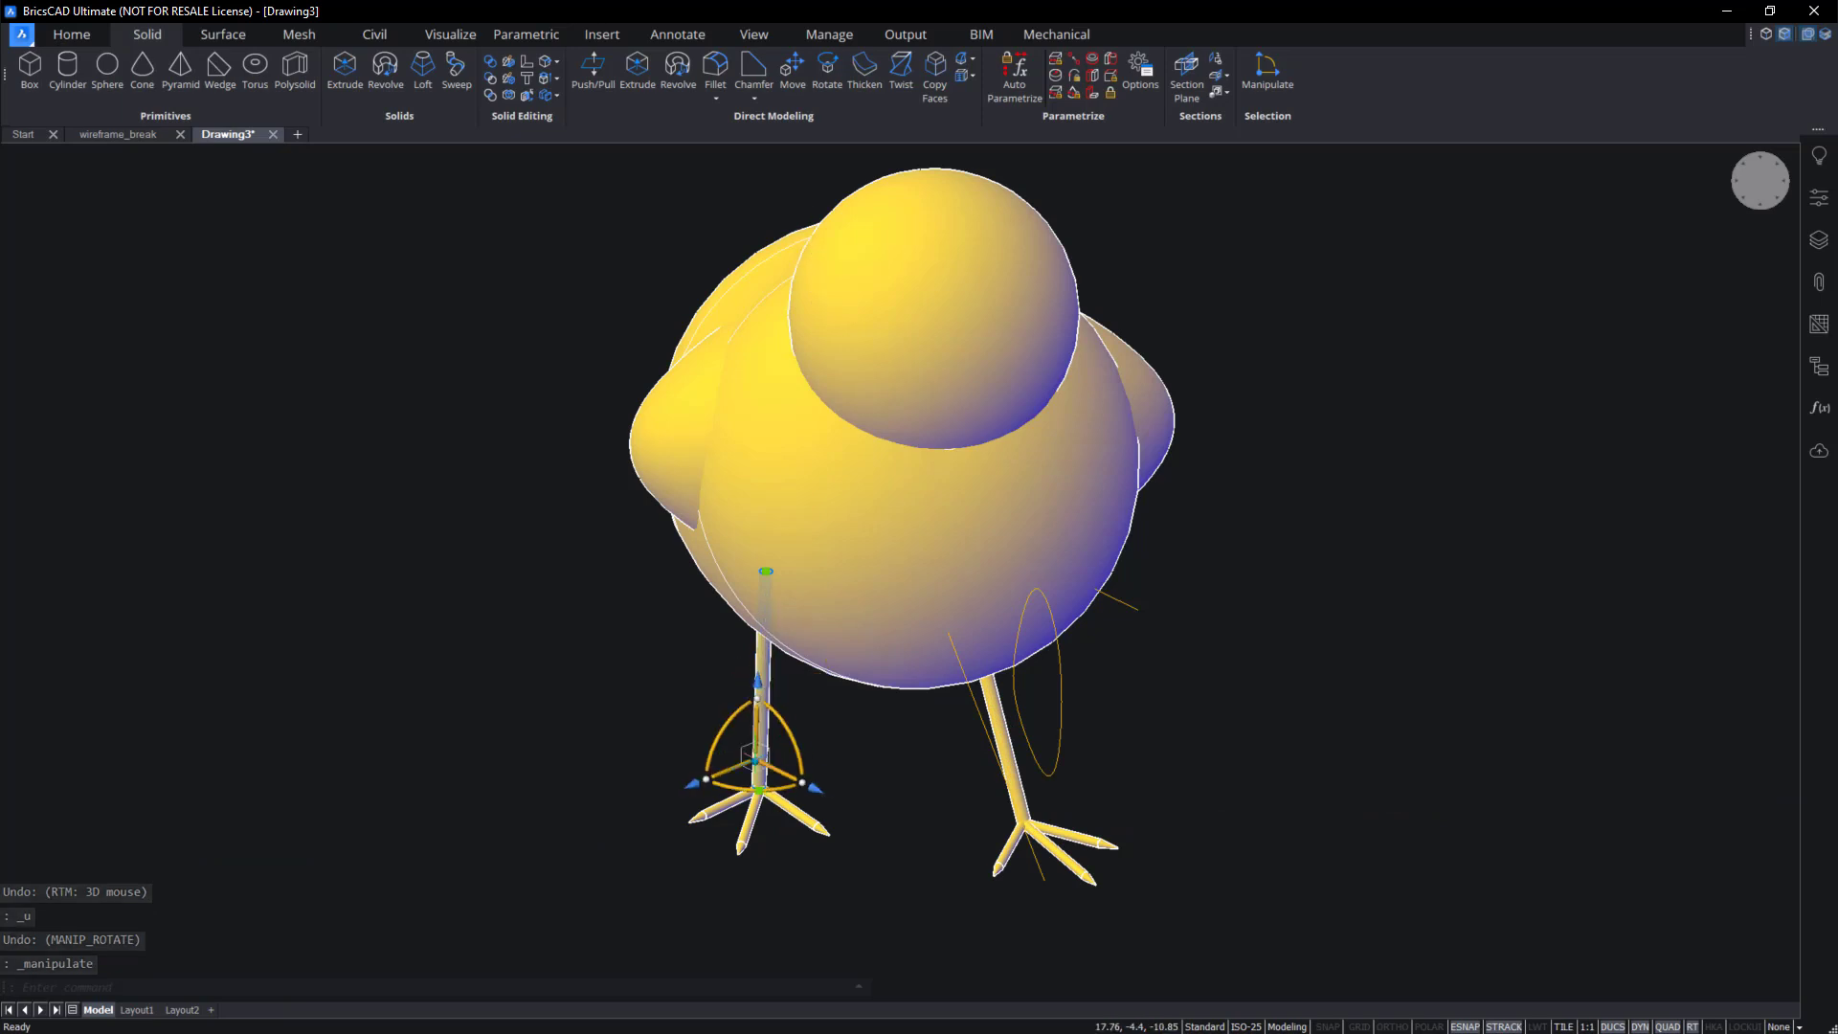
left_click(819, 791)
middle_click_drag(886, 814, 1196, 852, "shift")
left_click(706, 897)
left_click(837, 874)
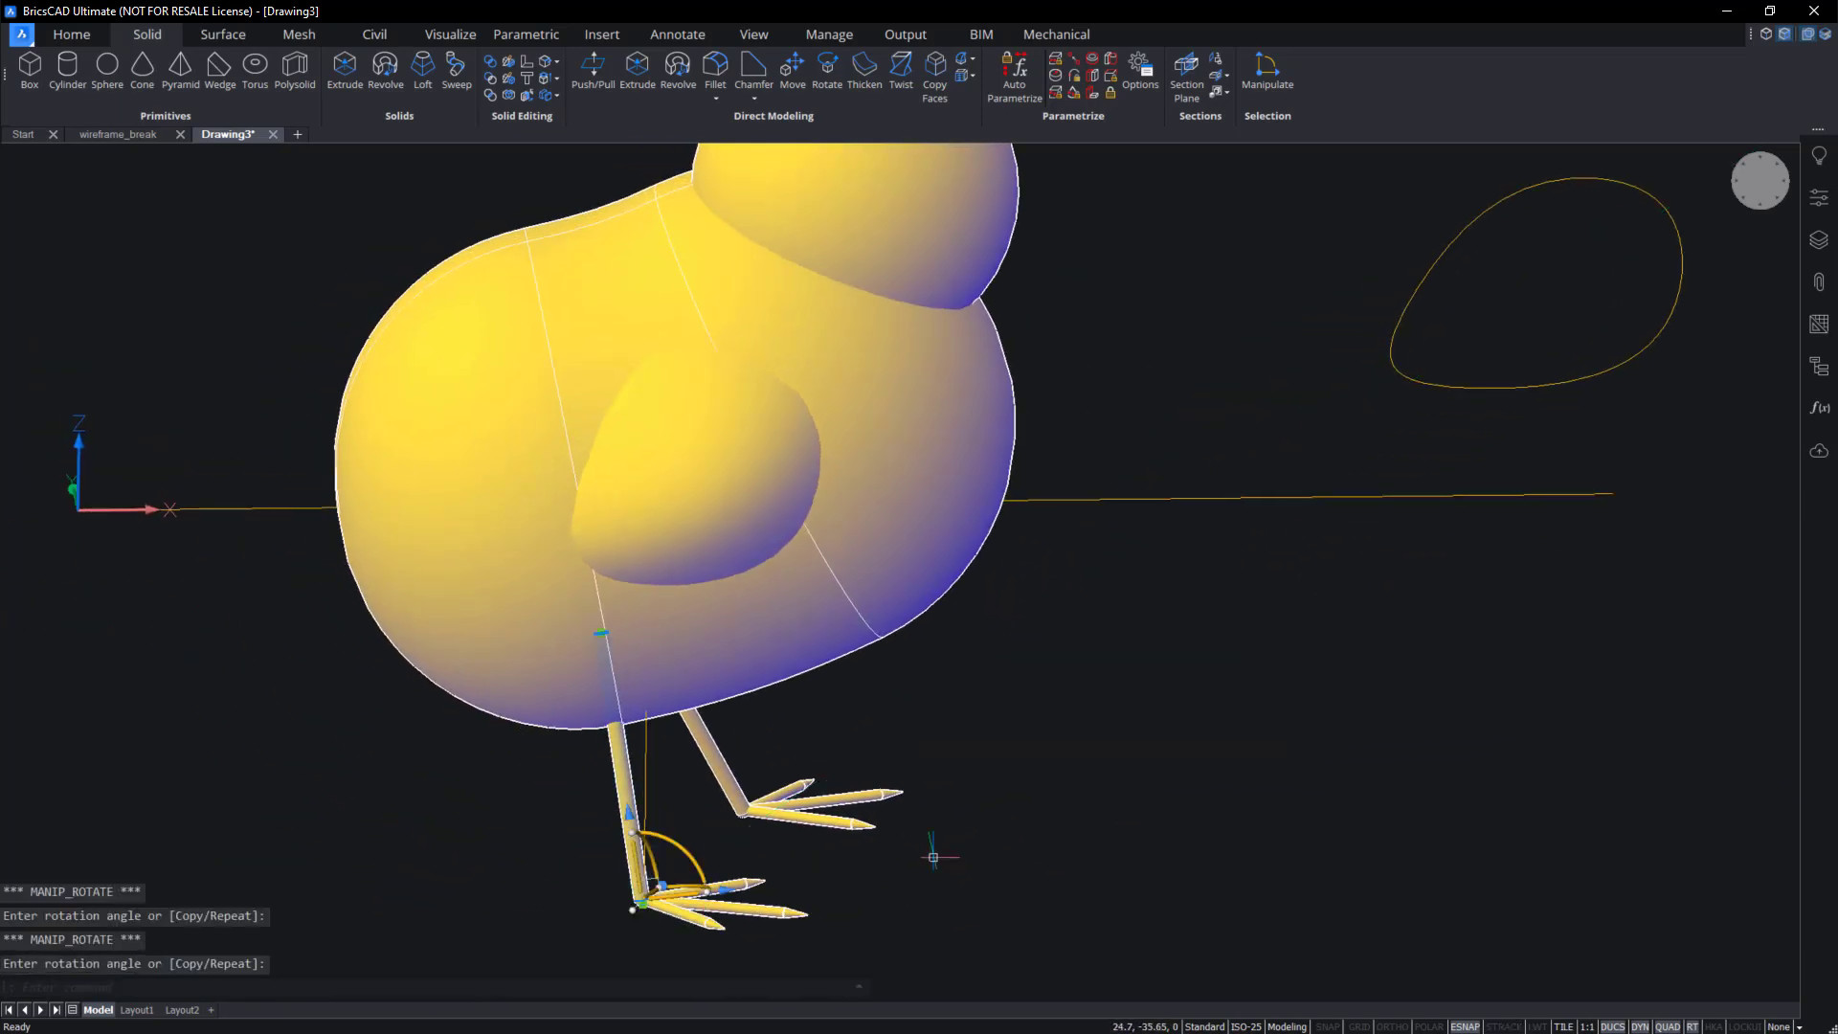
Move the near leg and foot with the manipulator to reposition them under the body.
left_click(800, 692)
left_click(806, 942)
middle_click_drag(806, 941, 1208, 831, "shift")
left_click(1197, 670)
left_click(1149, 886)
key("Escape")
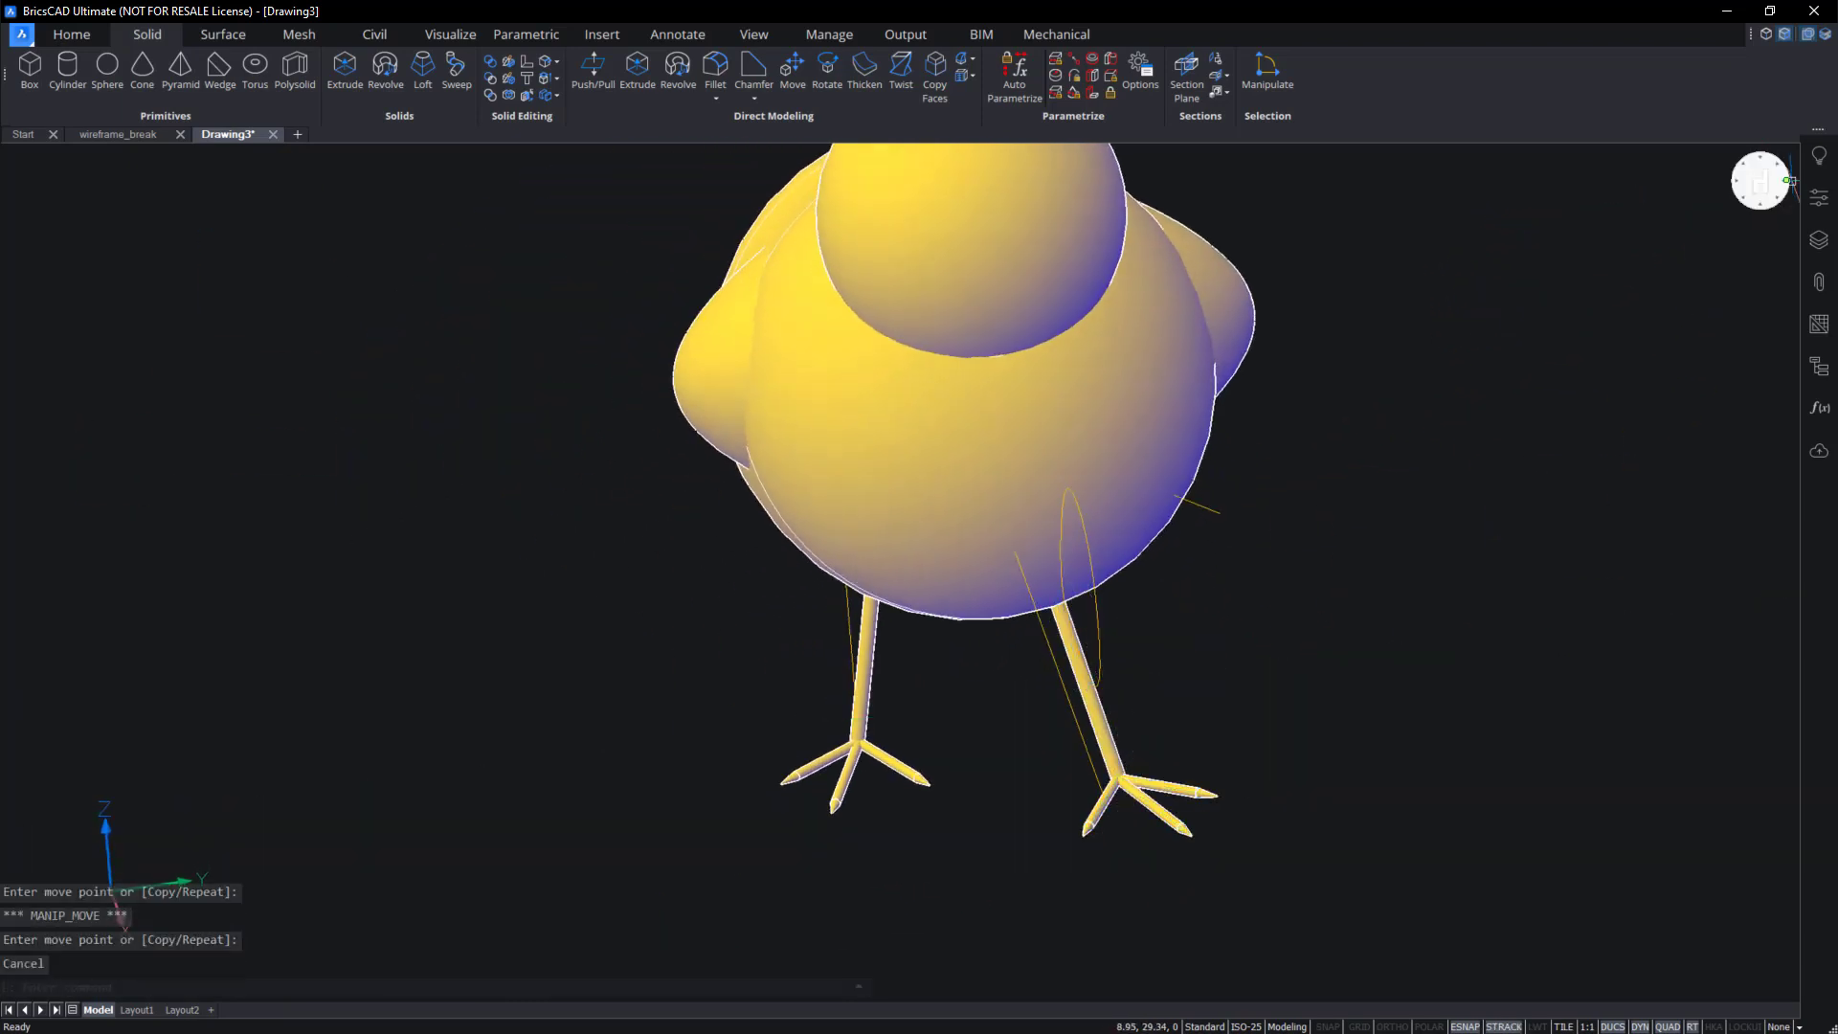
In the side view, select the near leg and rotate it about its ankle with the manipulator.
left_click(1784, 181)
left_click(1759, 203)
mouse_move(654, 885)
left_click(698, 933)
left_click(644, 858)
middle_click_drag(688, 910, 779, 785)
left_click(755, 864)
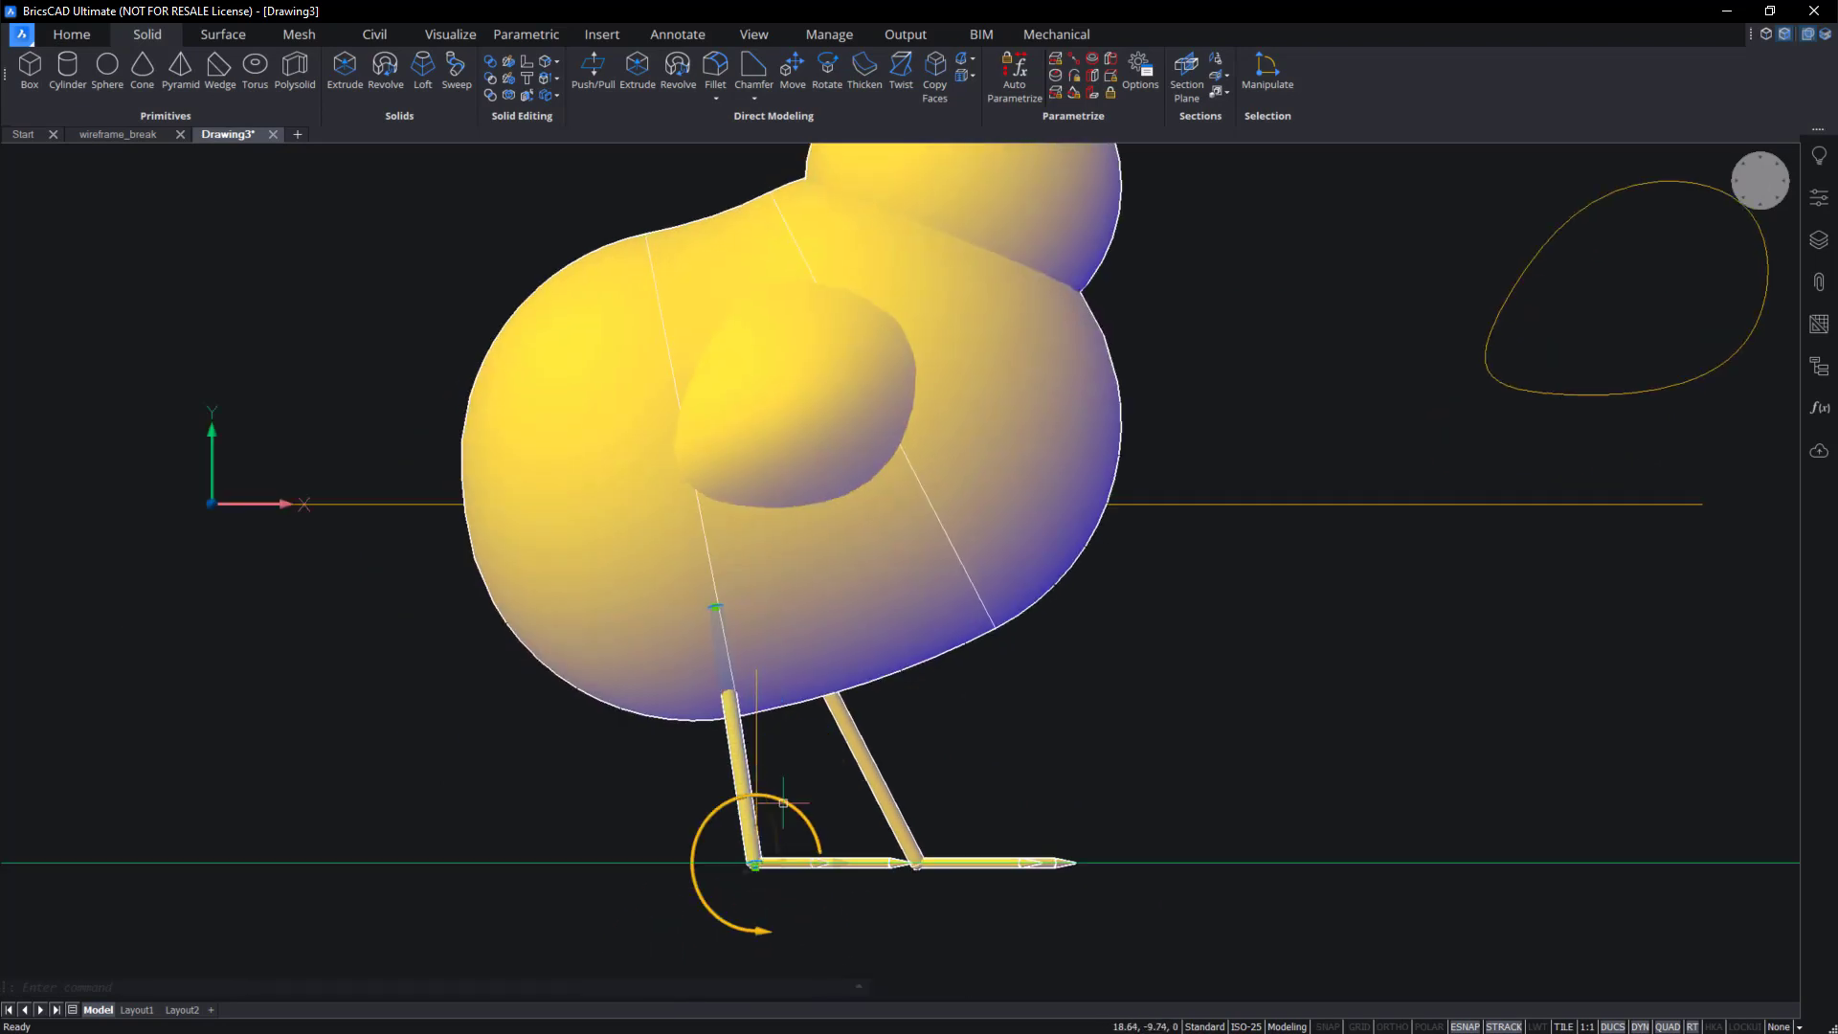
left_click(783, 803)
left_click(874, 876)
key("Escape")
middle_click_drag(1325, 697, 1491, 740, "shift")
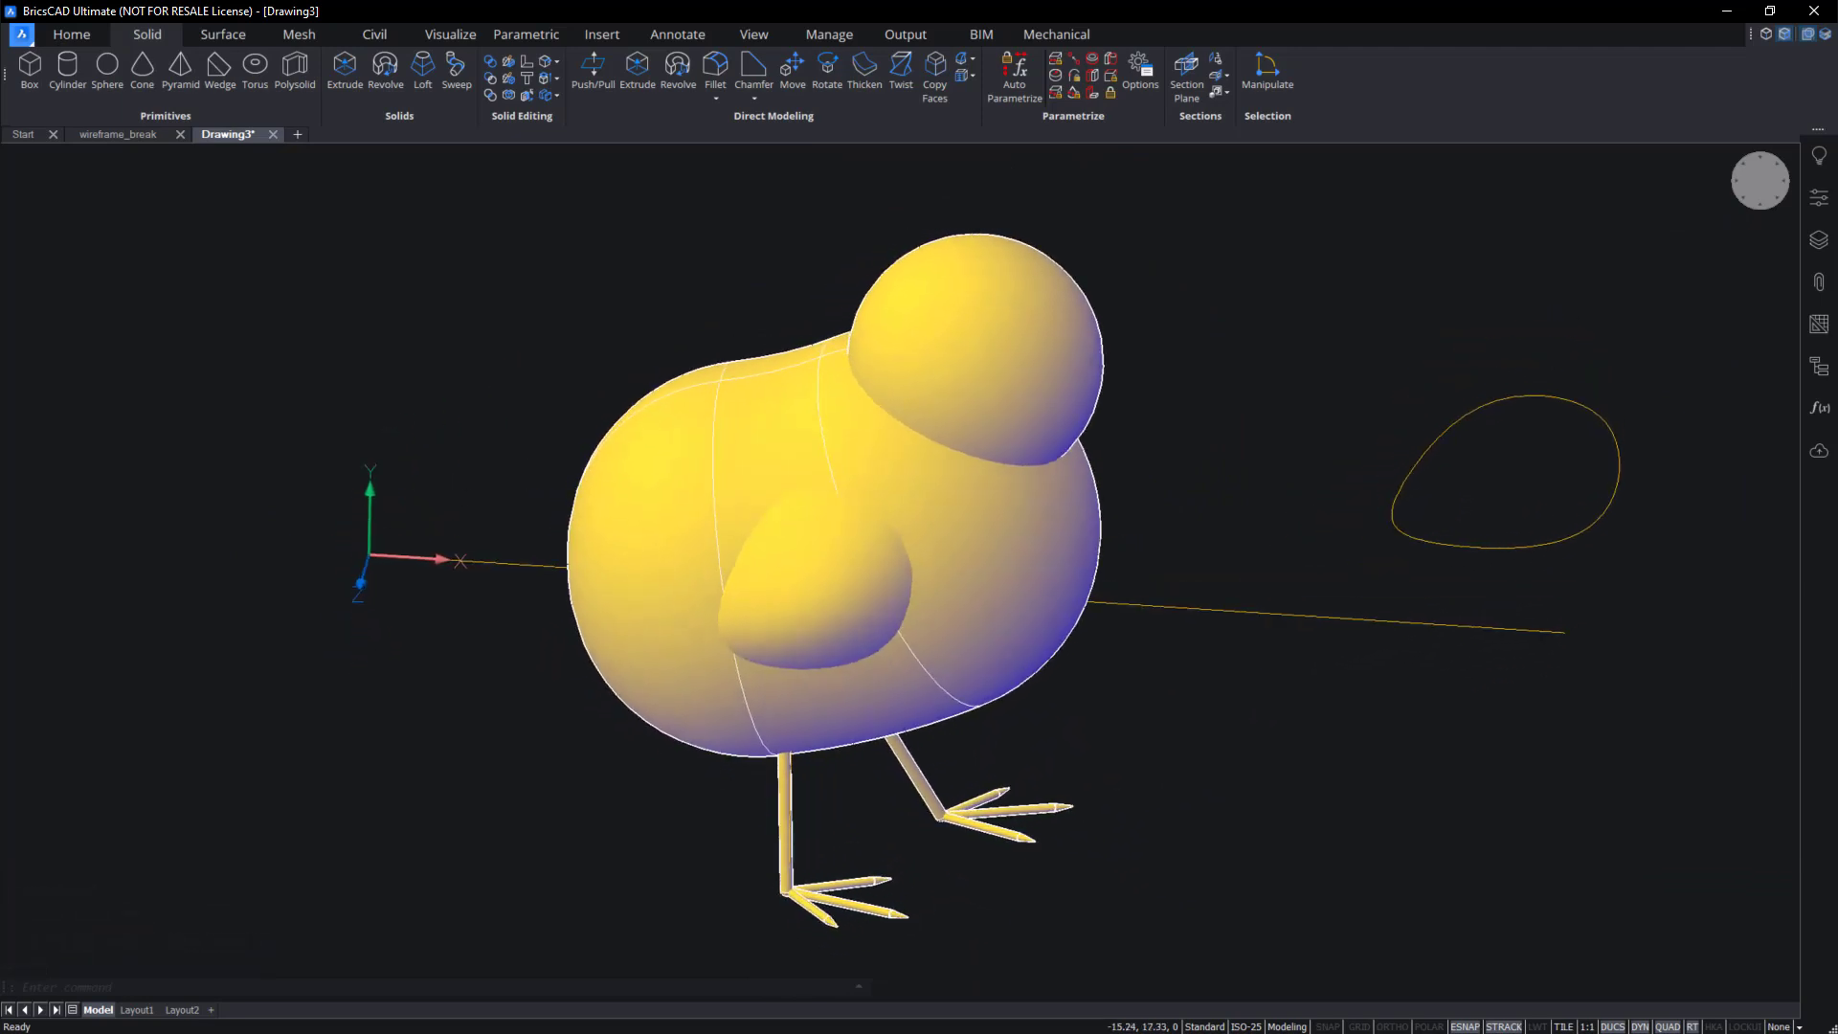
In the top view, sketch one side of the beak as a curved spline about 0.74 mm long beside the figure.
left_click(1735, 159)
type("sp")
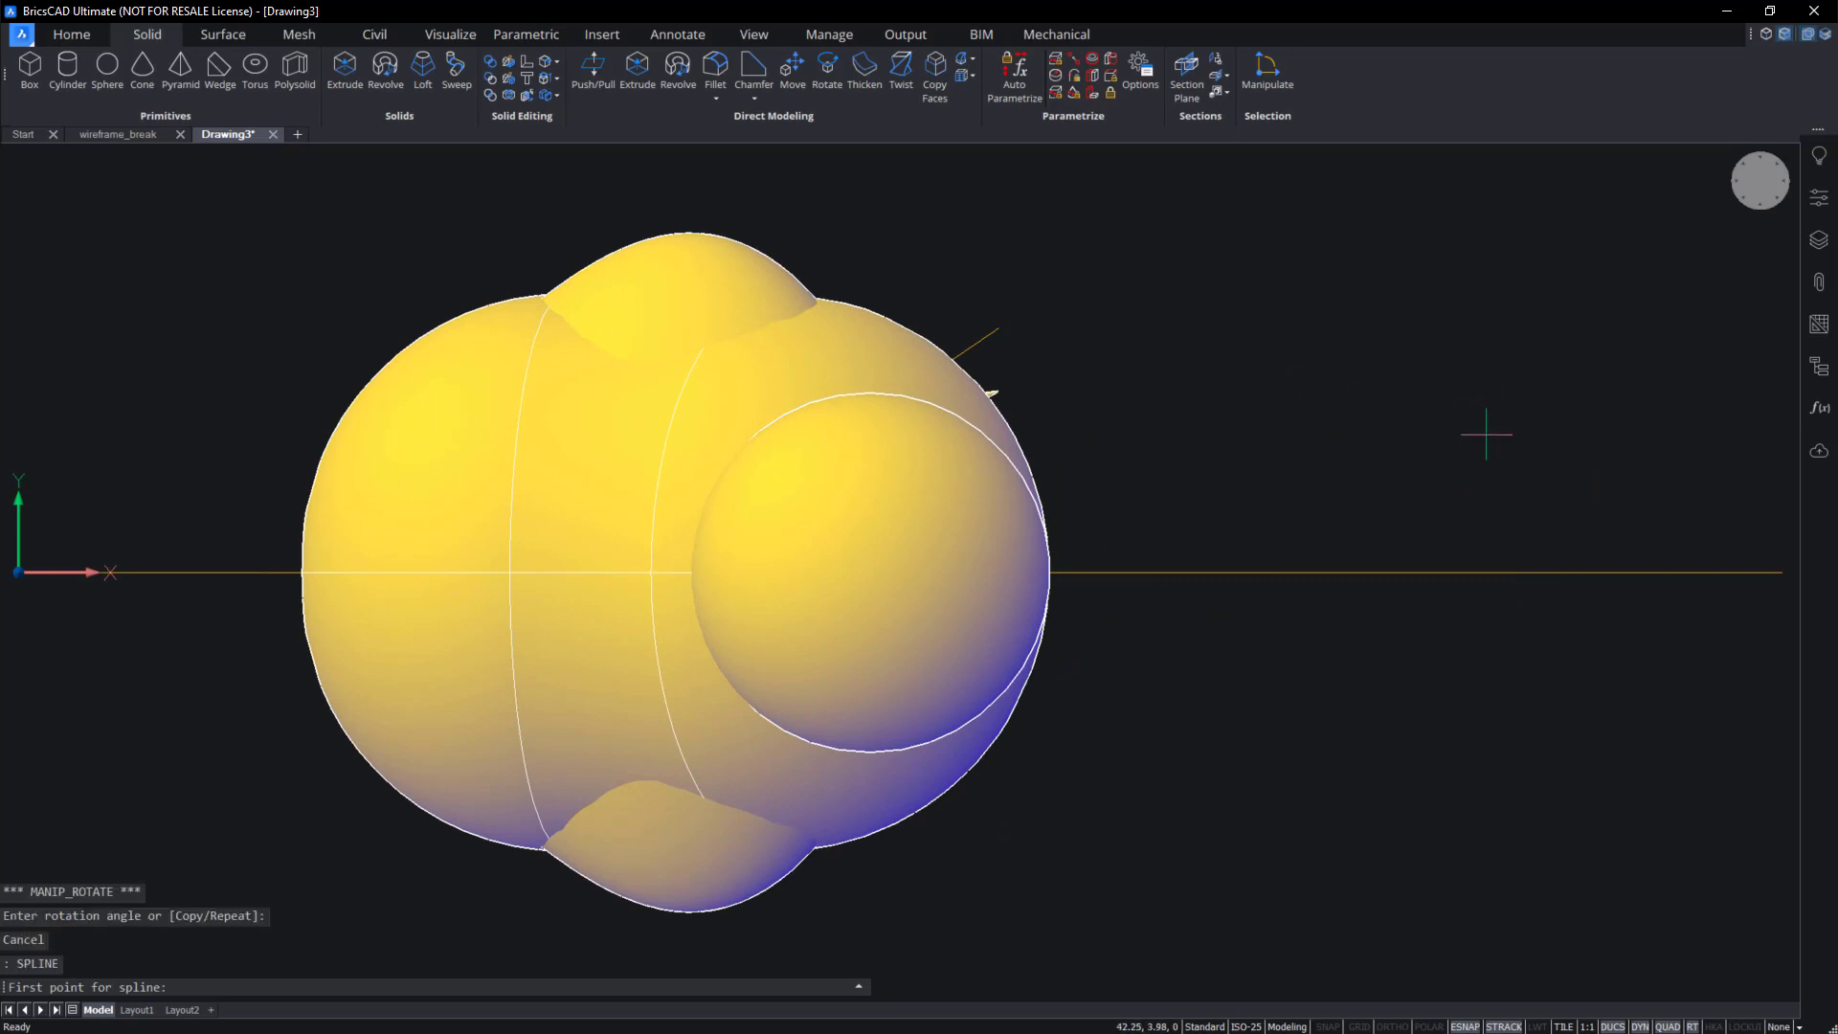
scroll(1202, 698, "up", 6)
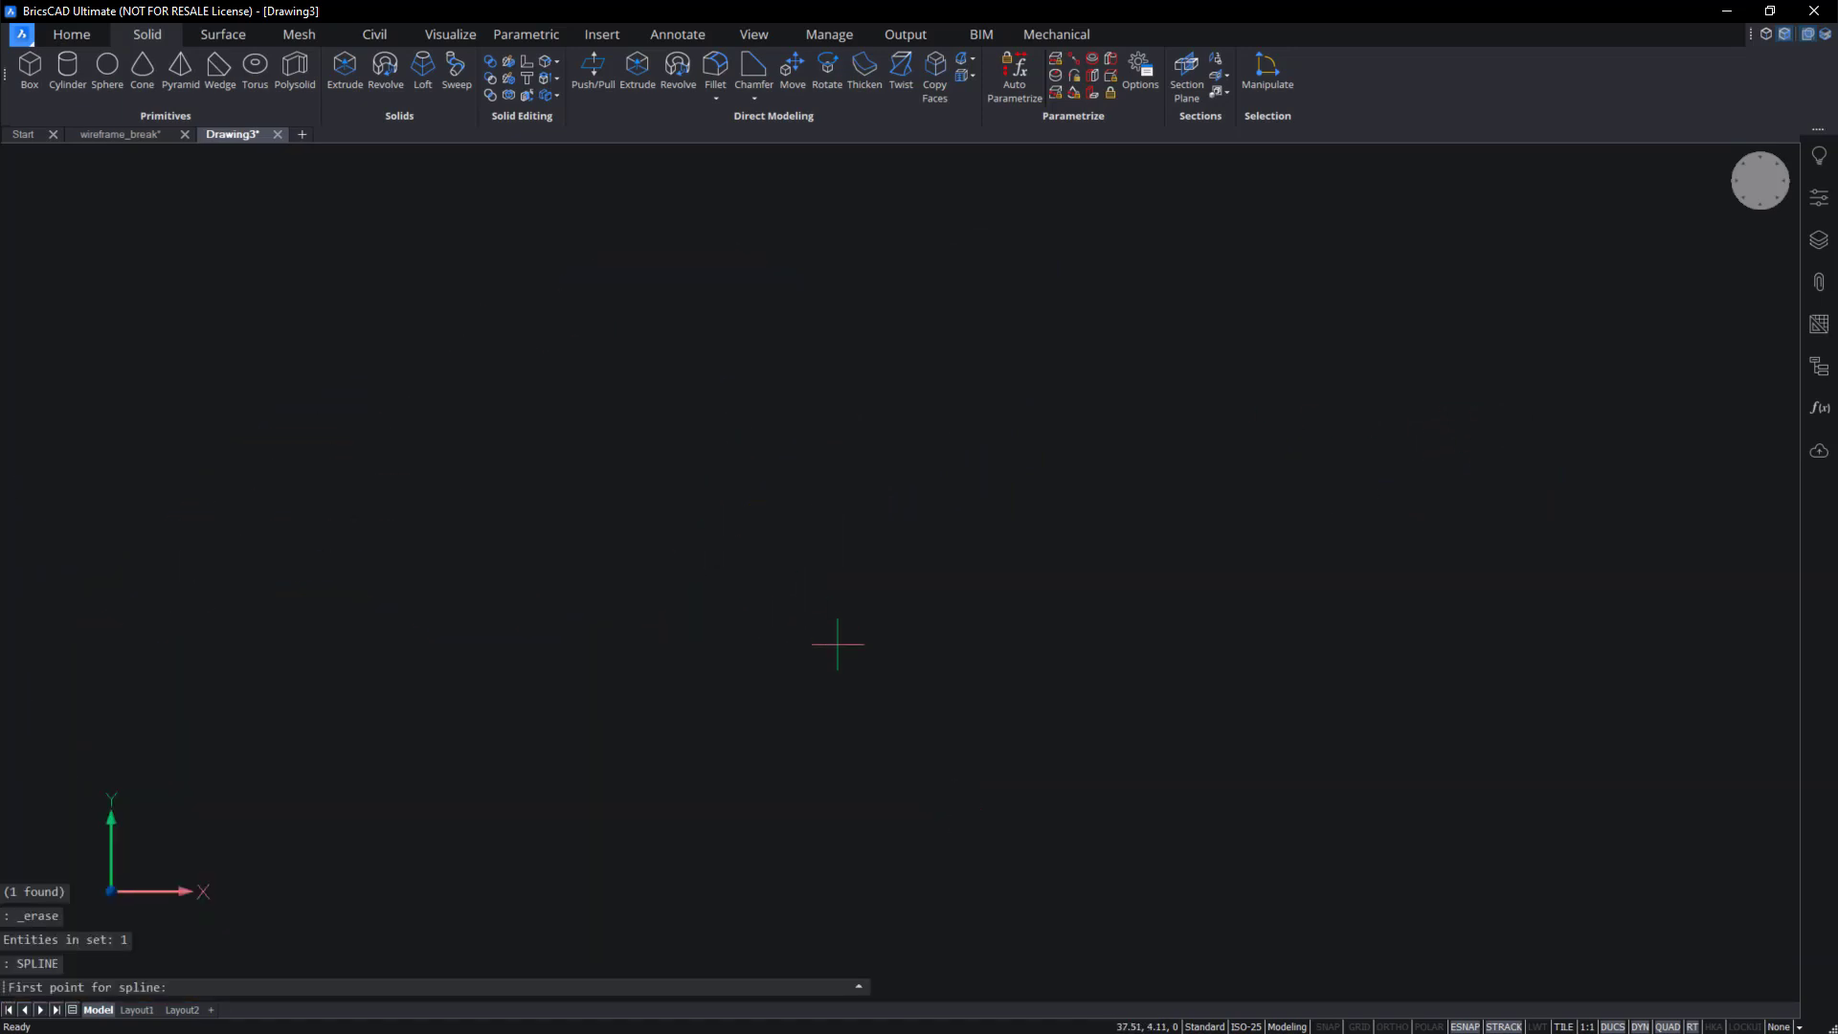
left_click(832, 674)
left_click(801, 629)
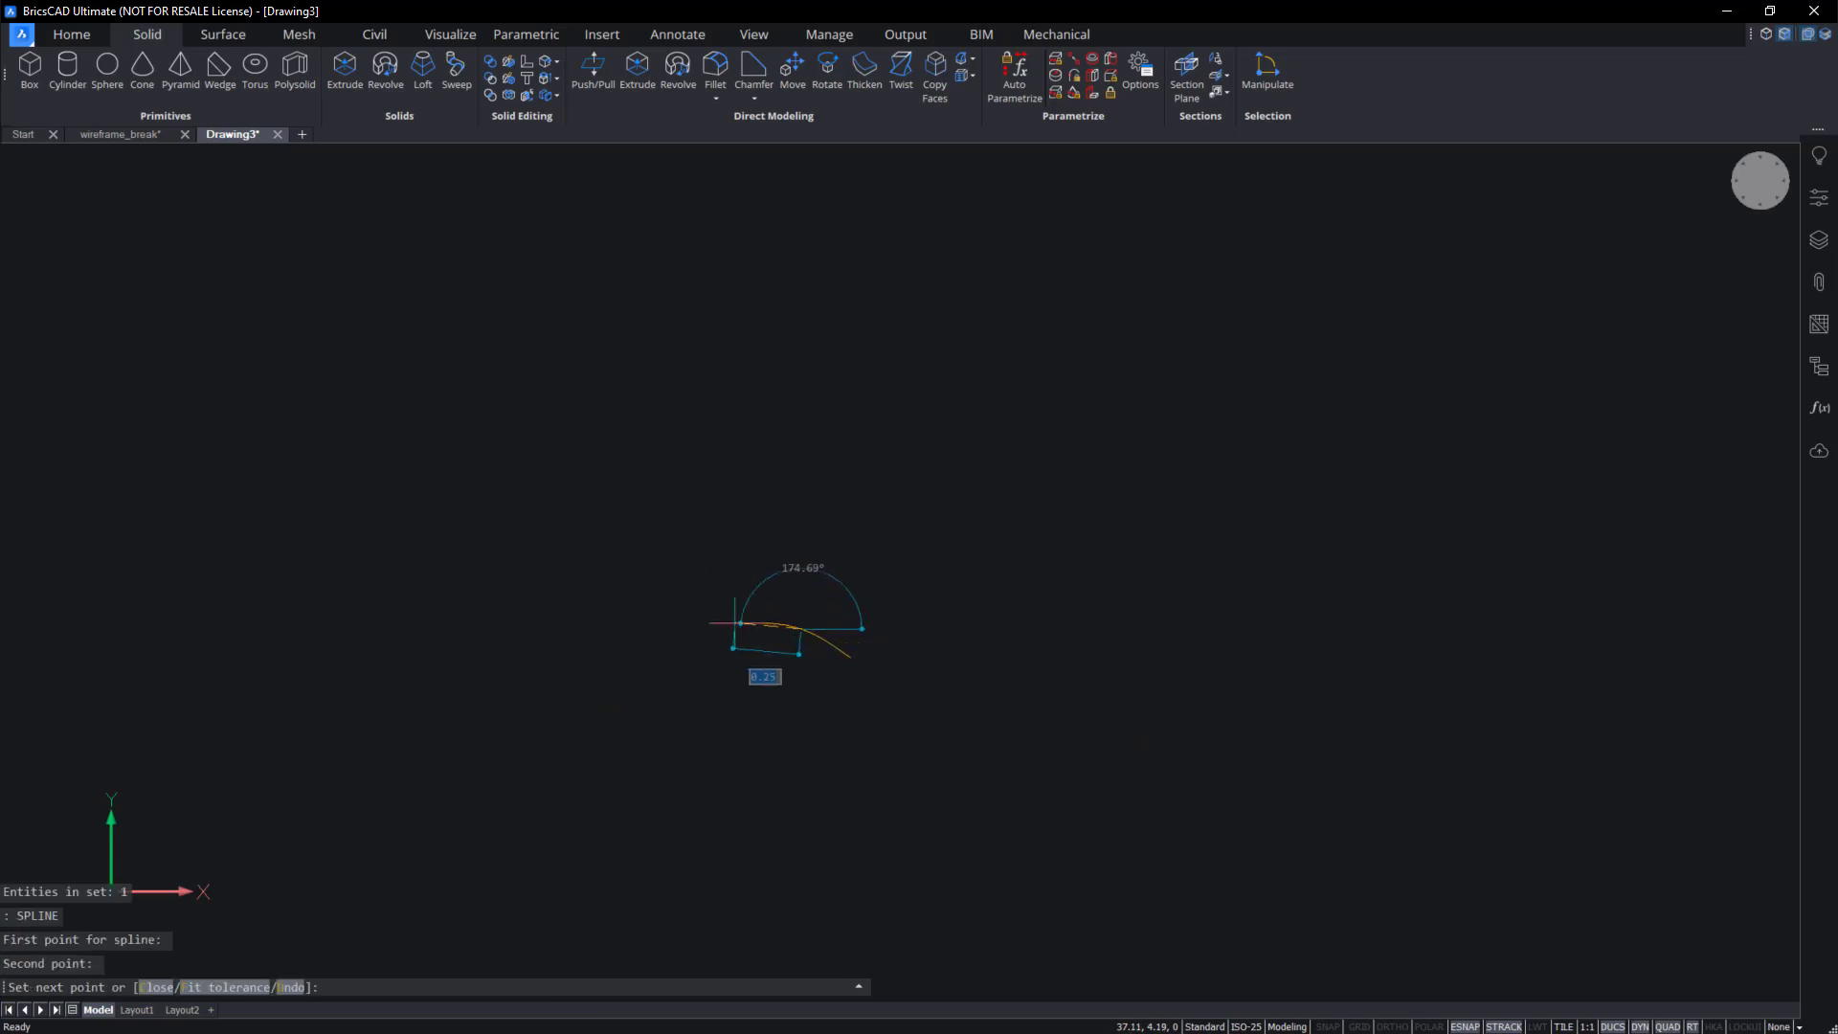
left_click(734, 623)
key("Return")
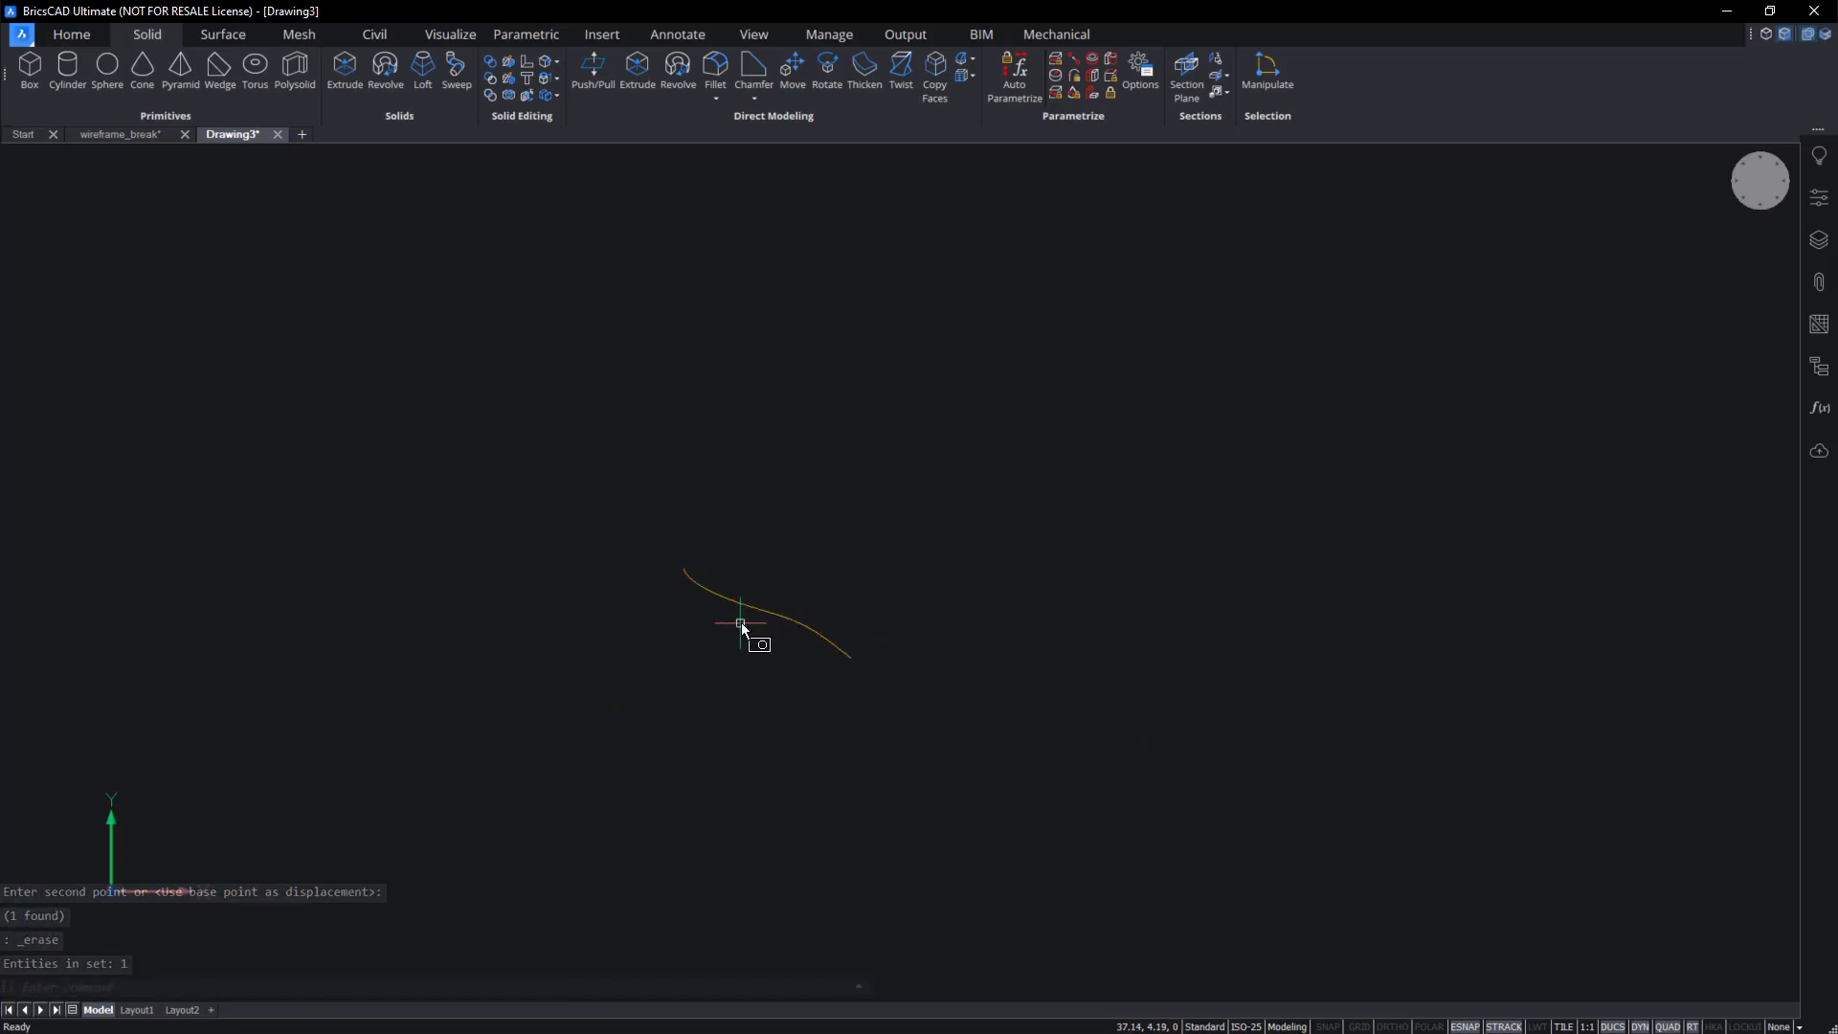
Mirror the beak spline about a line along X through its tip, keeping the original.
left_click(751, 606)
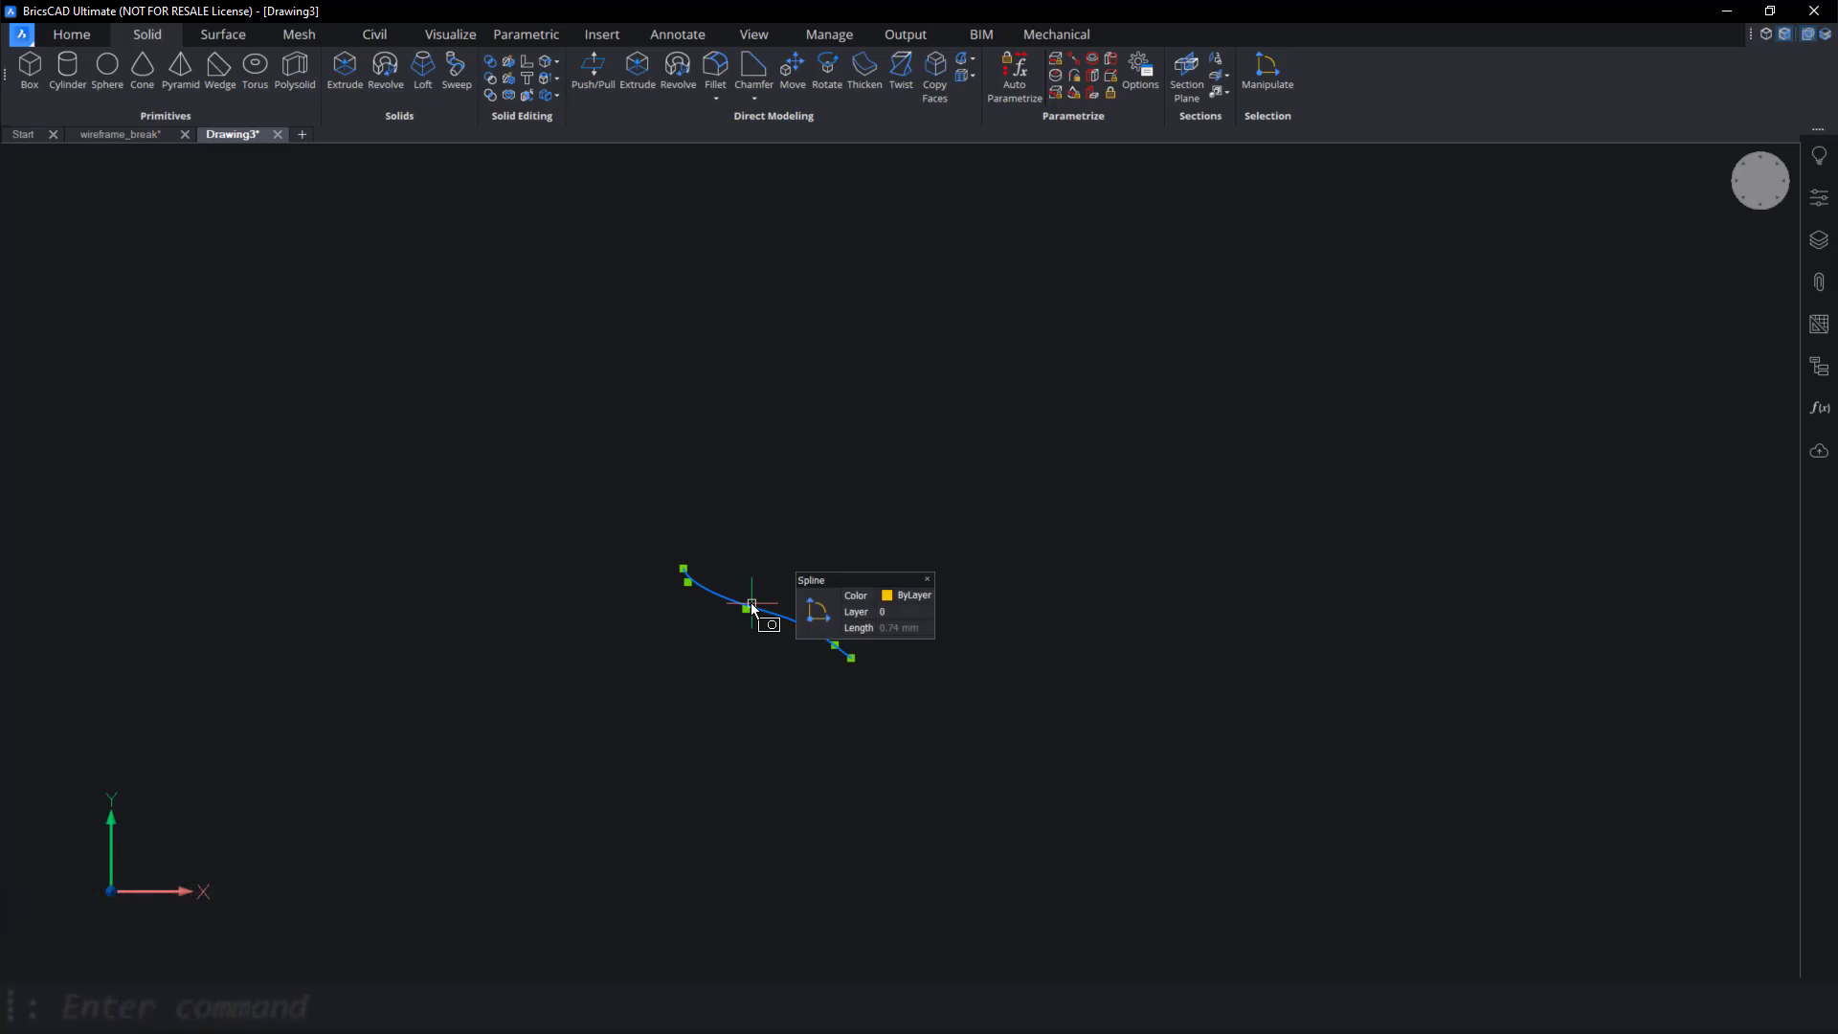
type("MIRR")
key("Return")
left_click(922, 579)
key("Return")
key("Return")
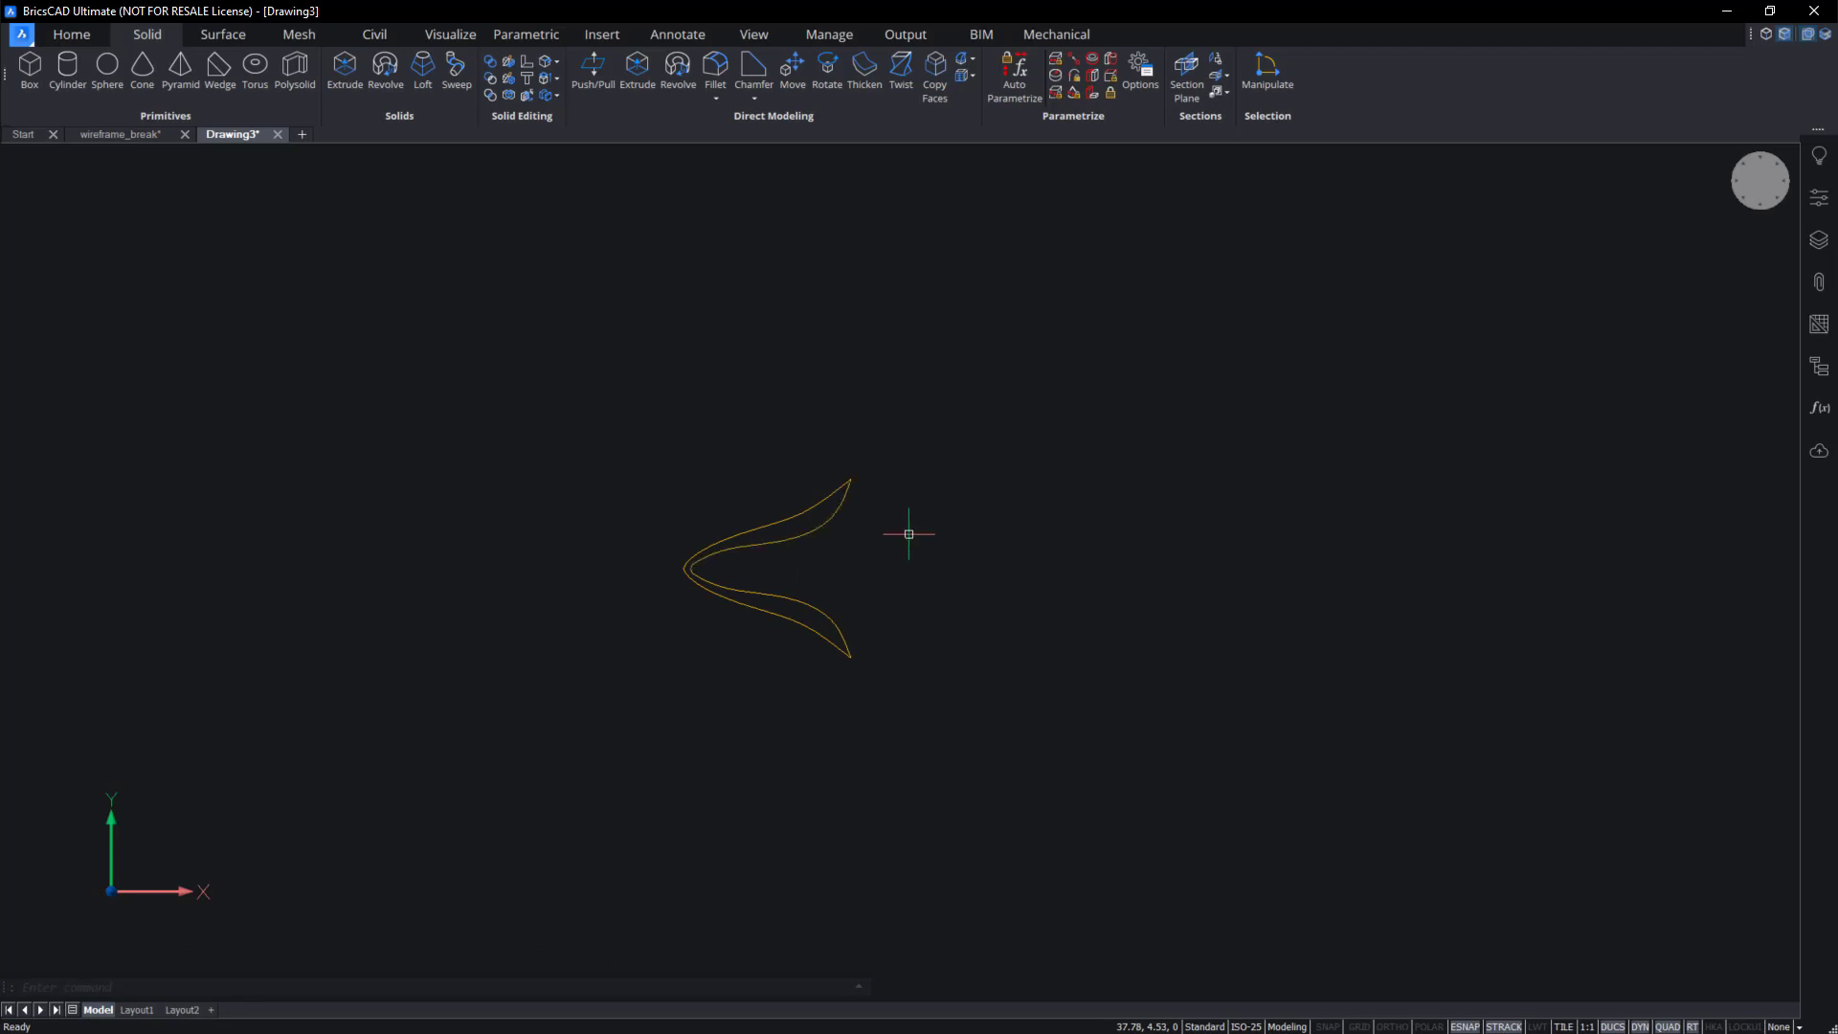
Move the two inner mouth splines from their shared tip down onto the tip of the lower bill curve.
left_click(1776, 206)
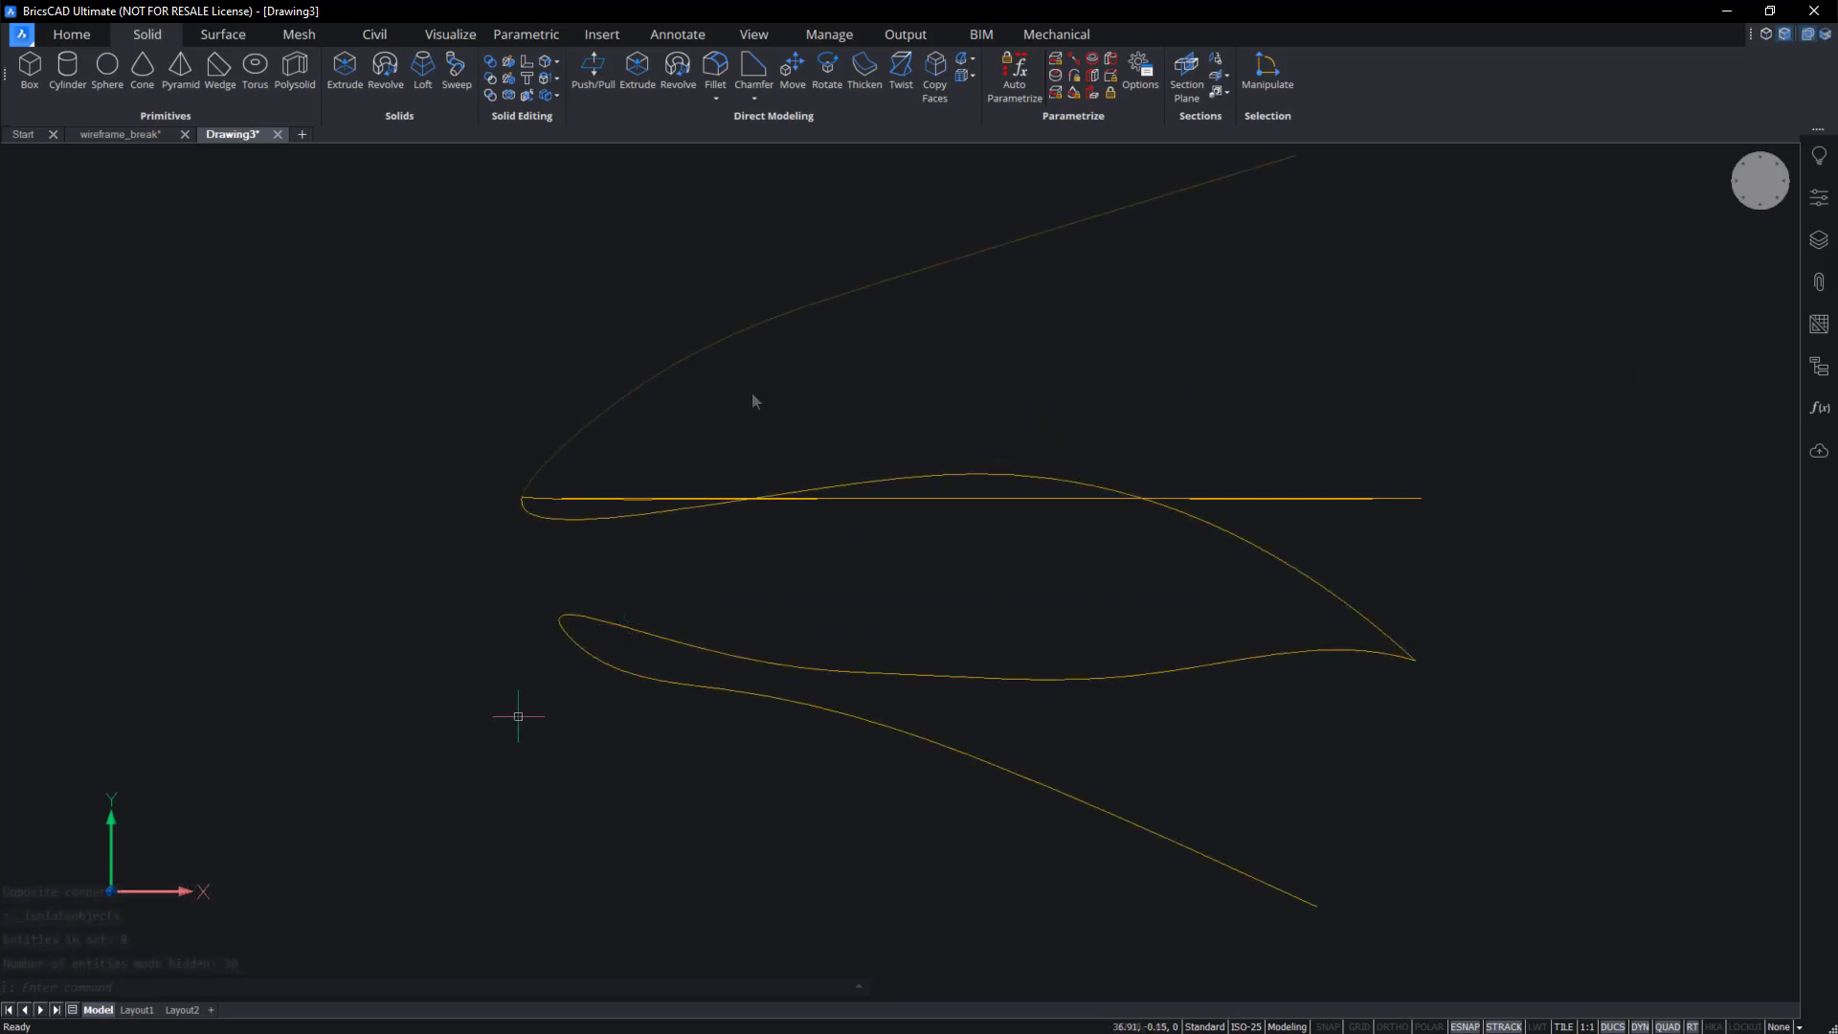
middle_click_drag(751, 393, 1323, 387, "shift")
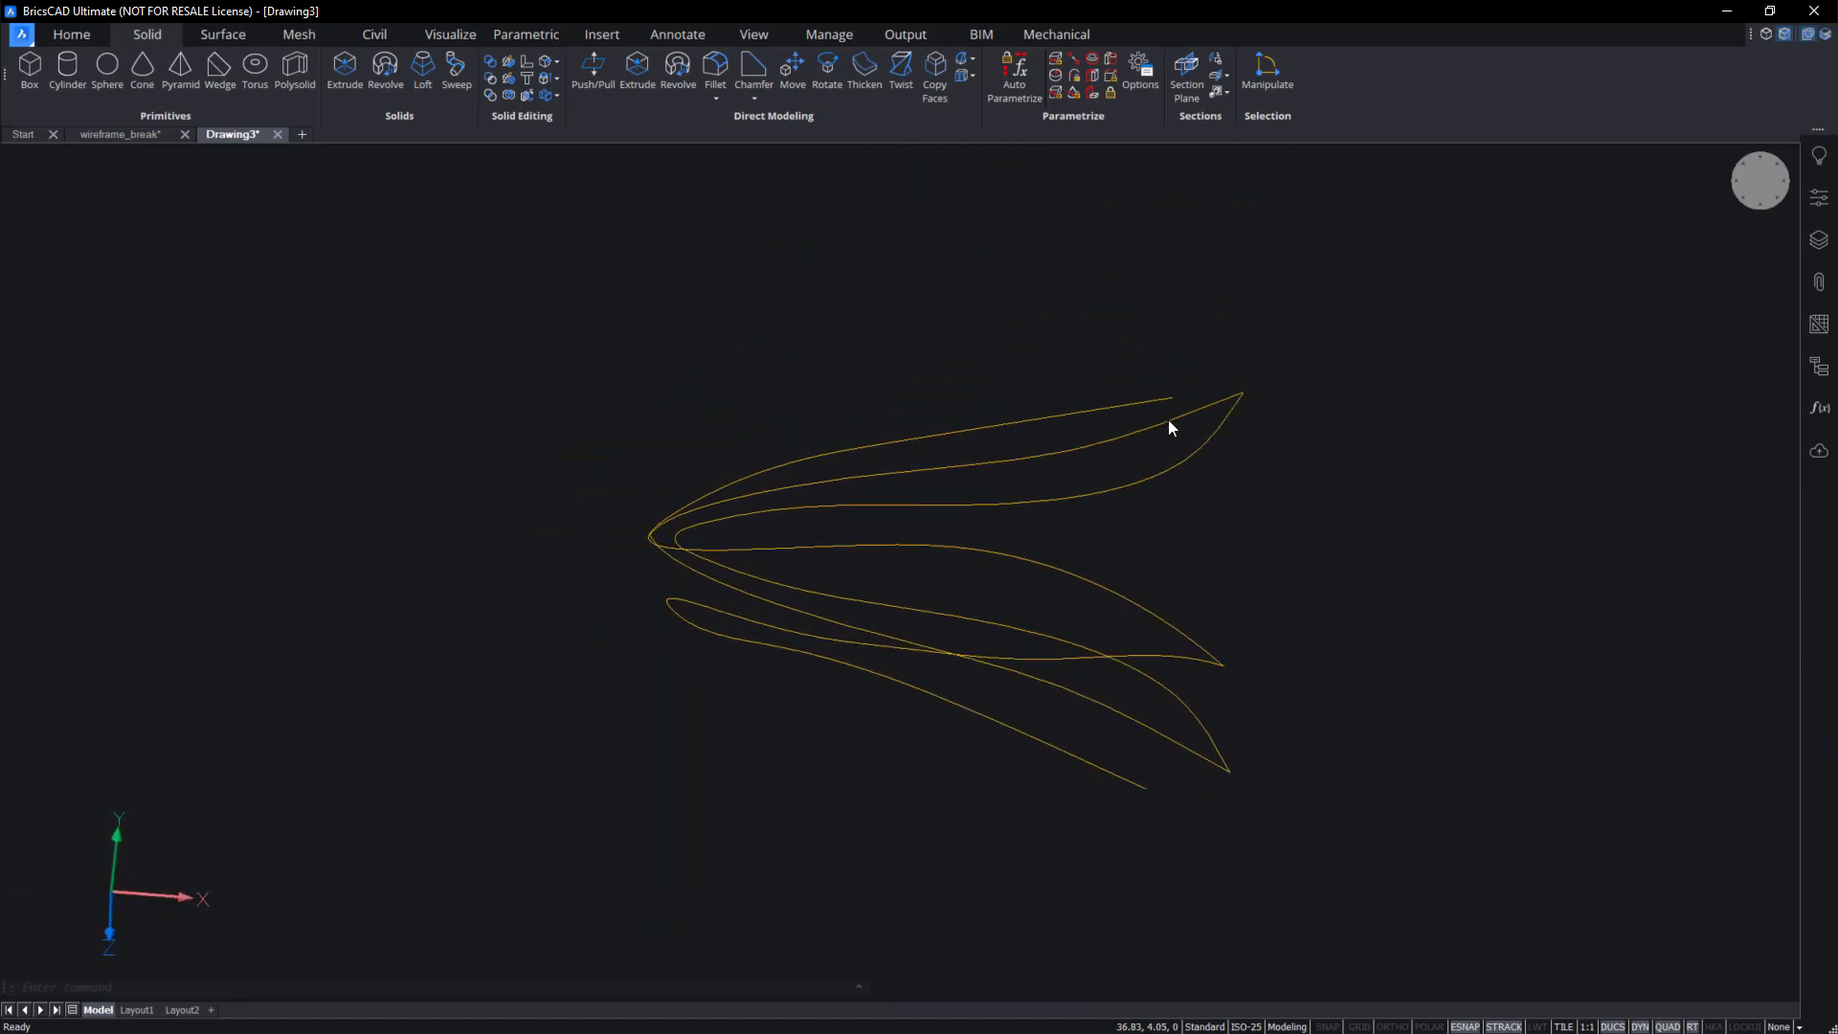
left_click(1030, 471)
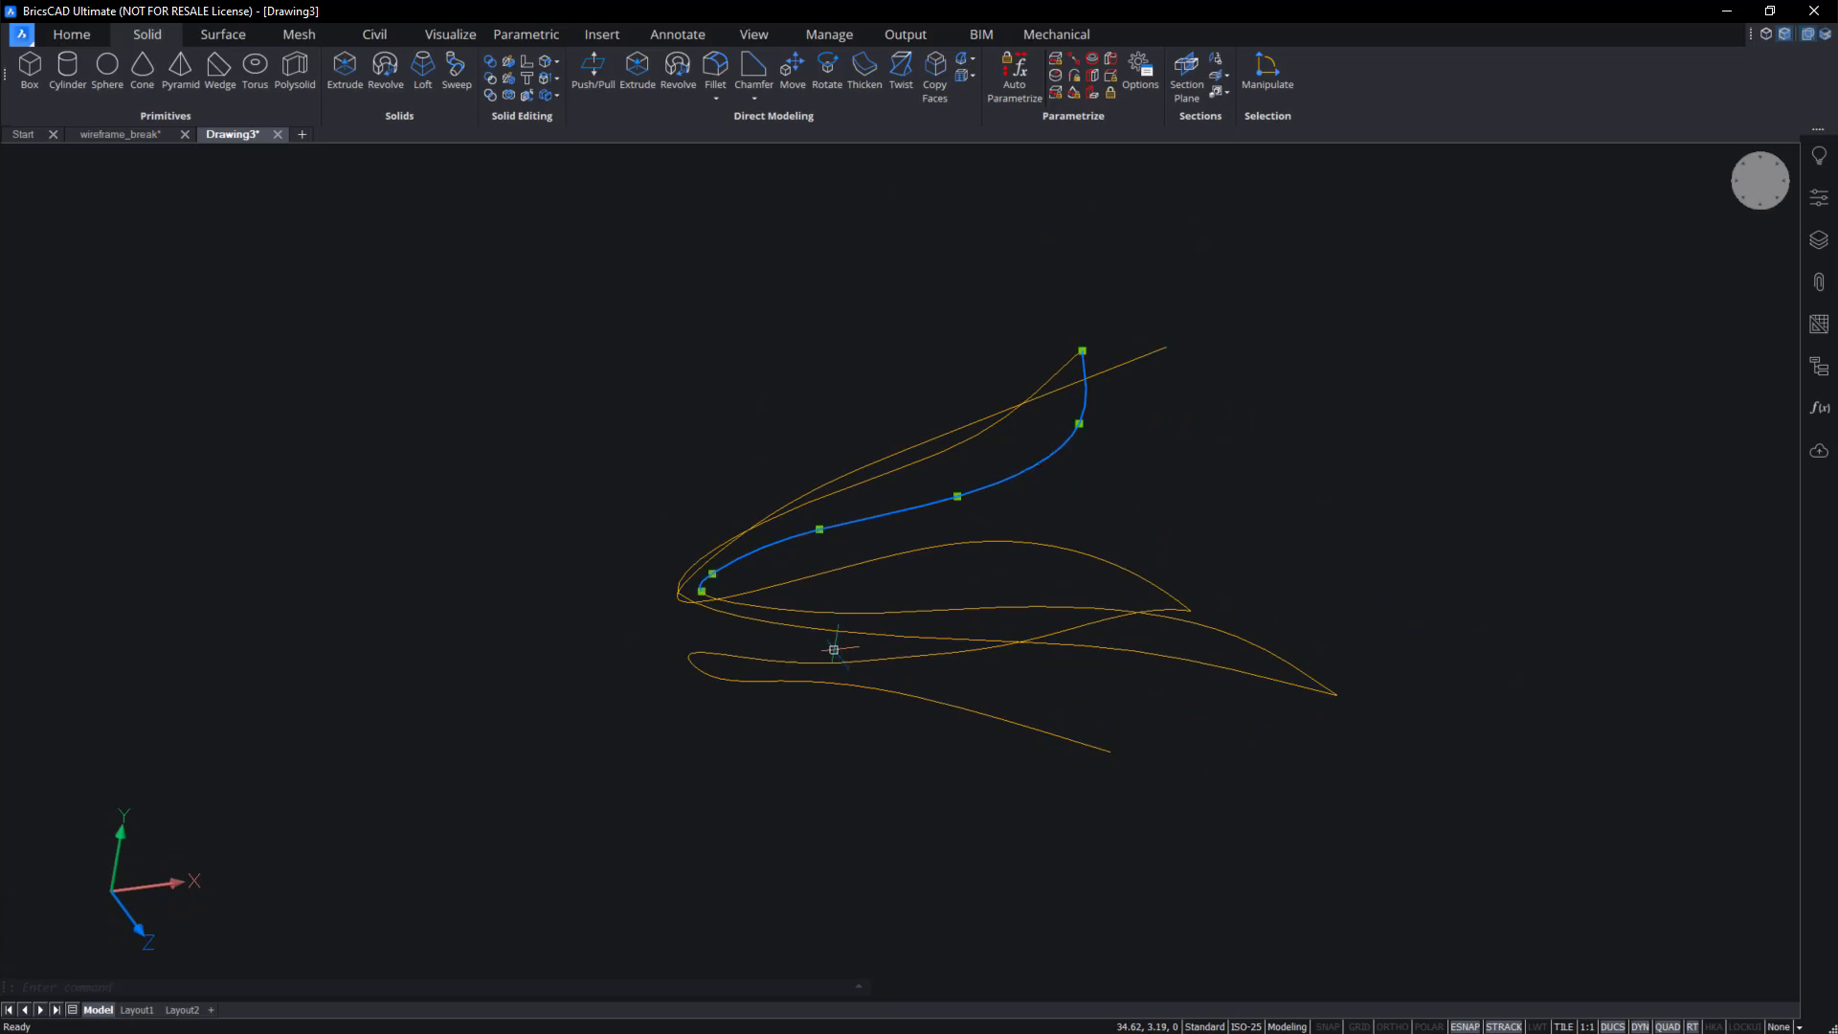
left_click(886, 616)
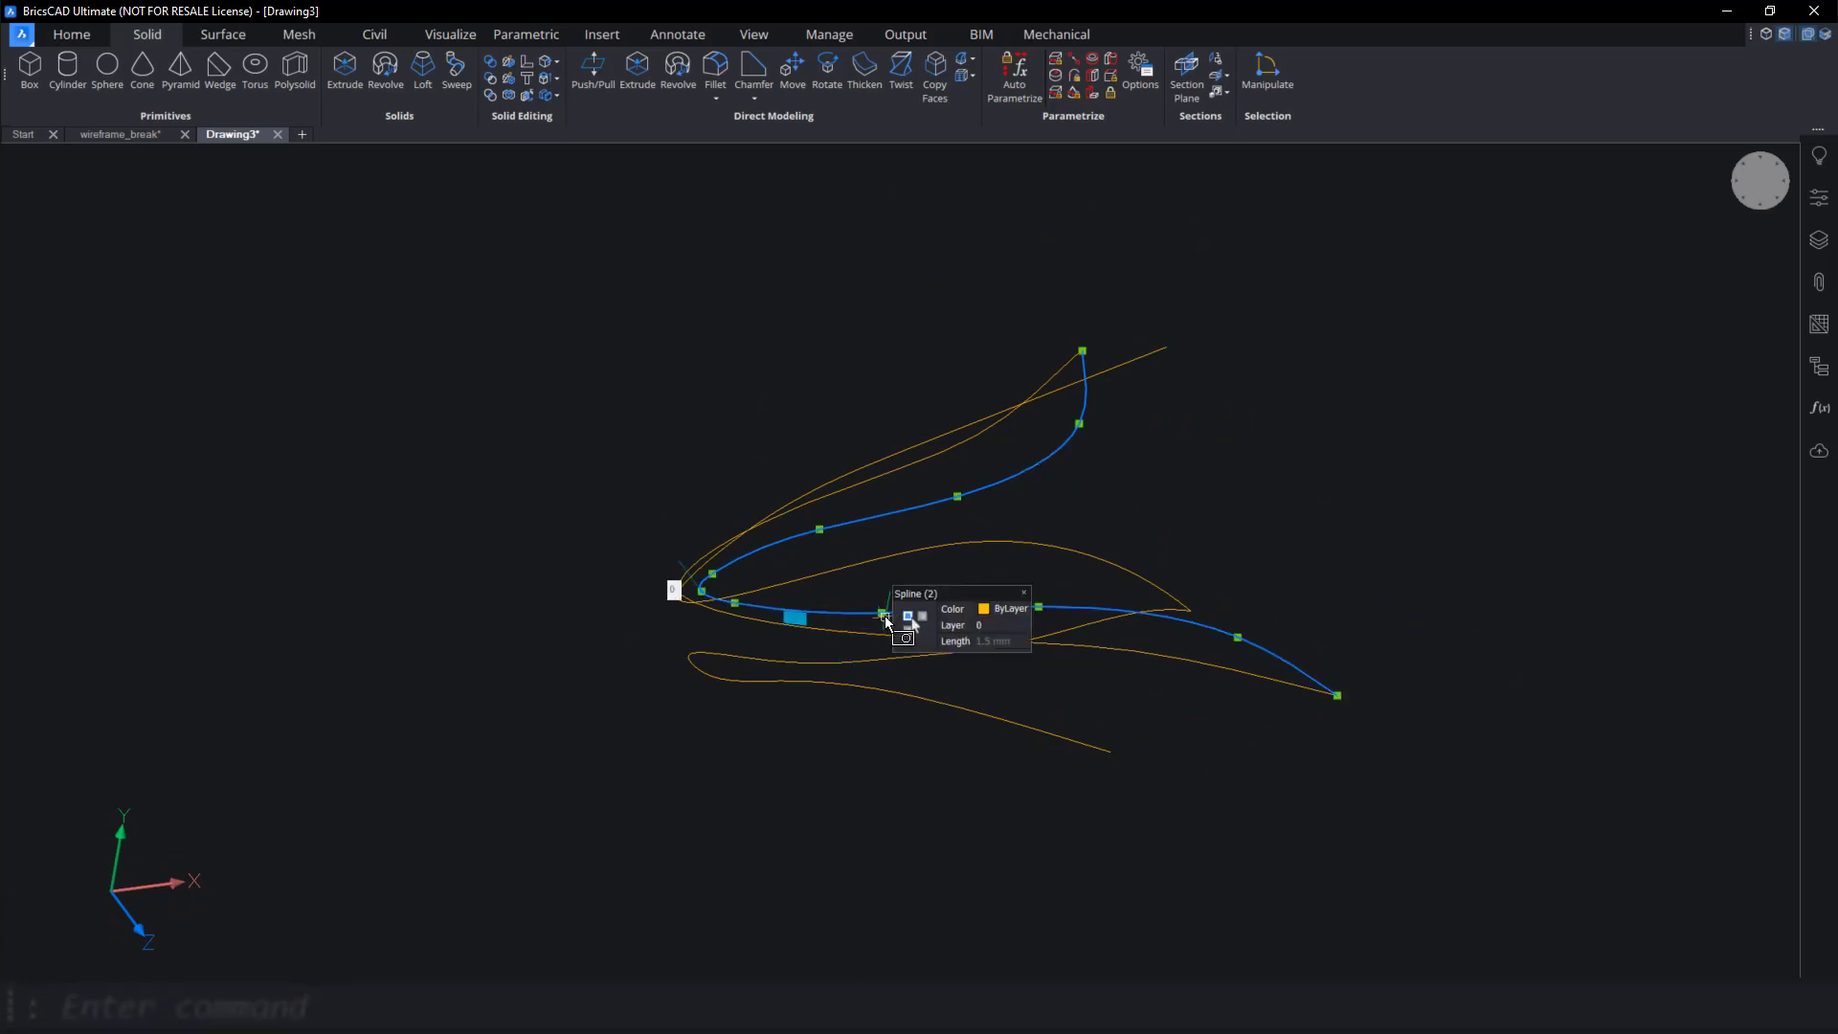
type("move")
key("Return")
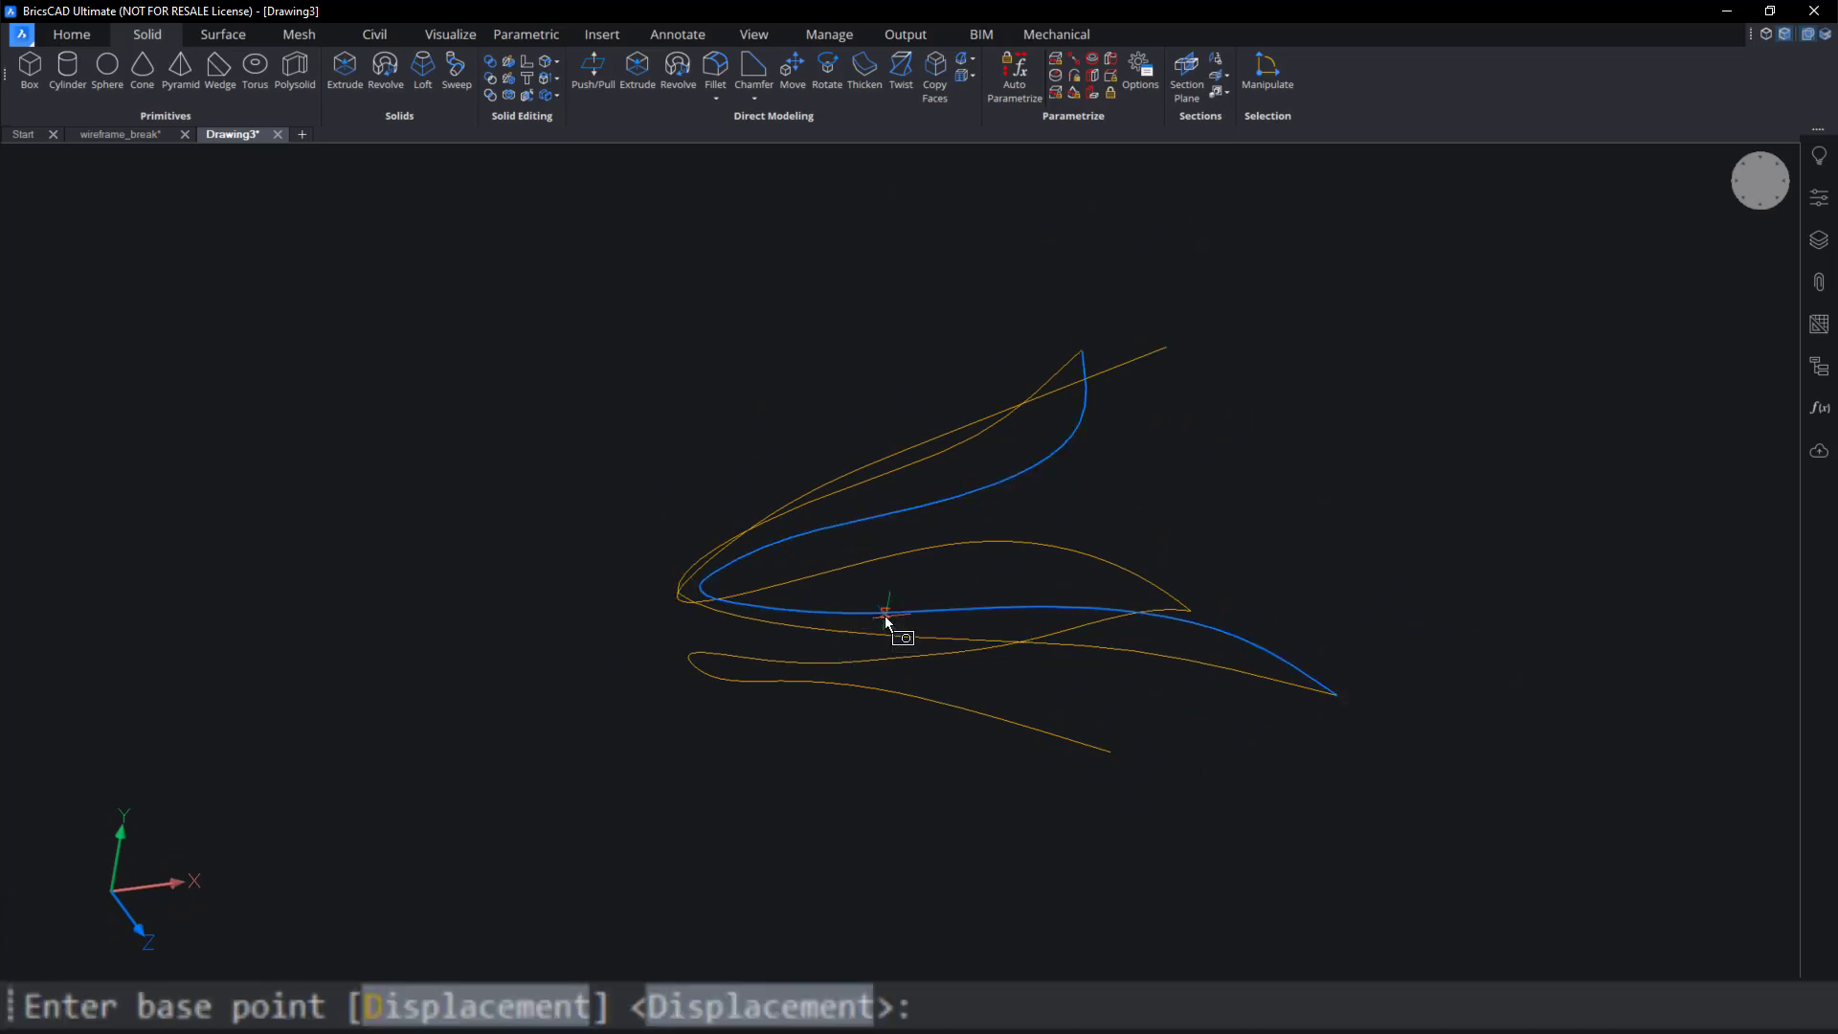
left_click(702, 591)
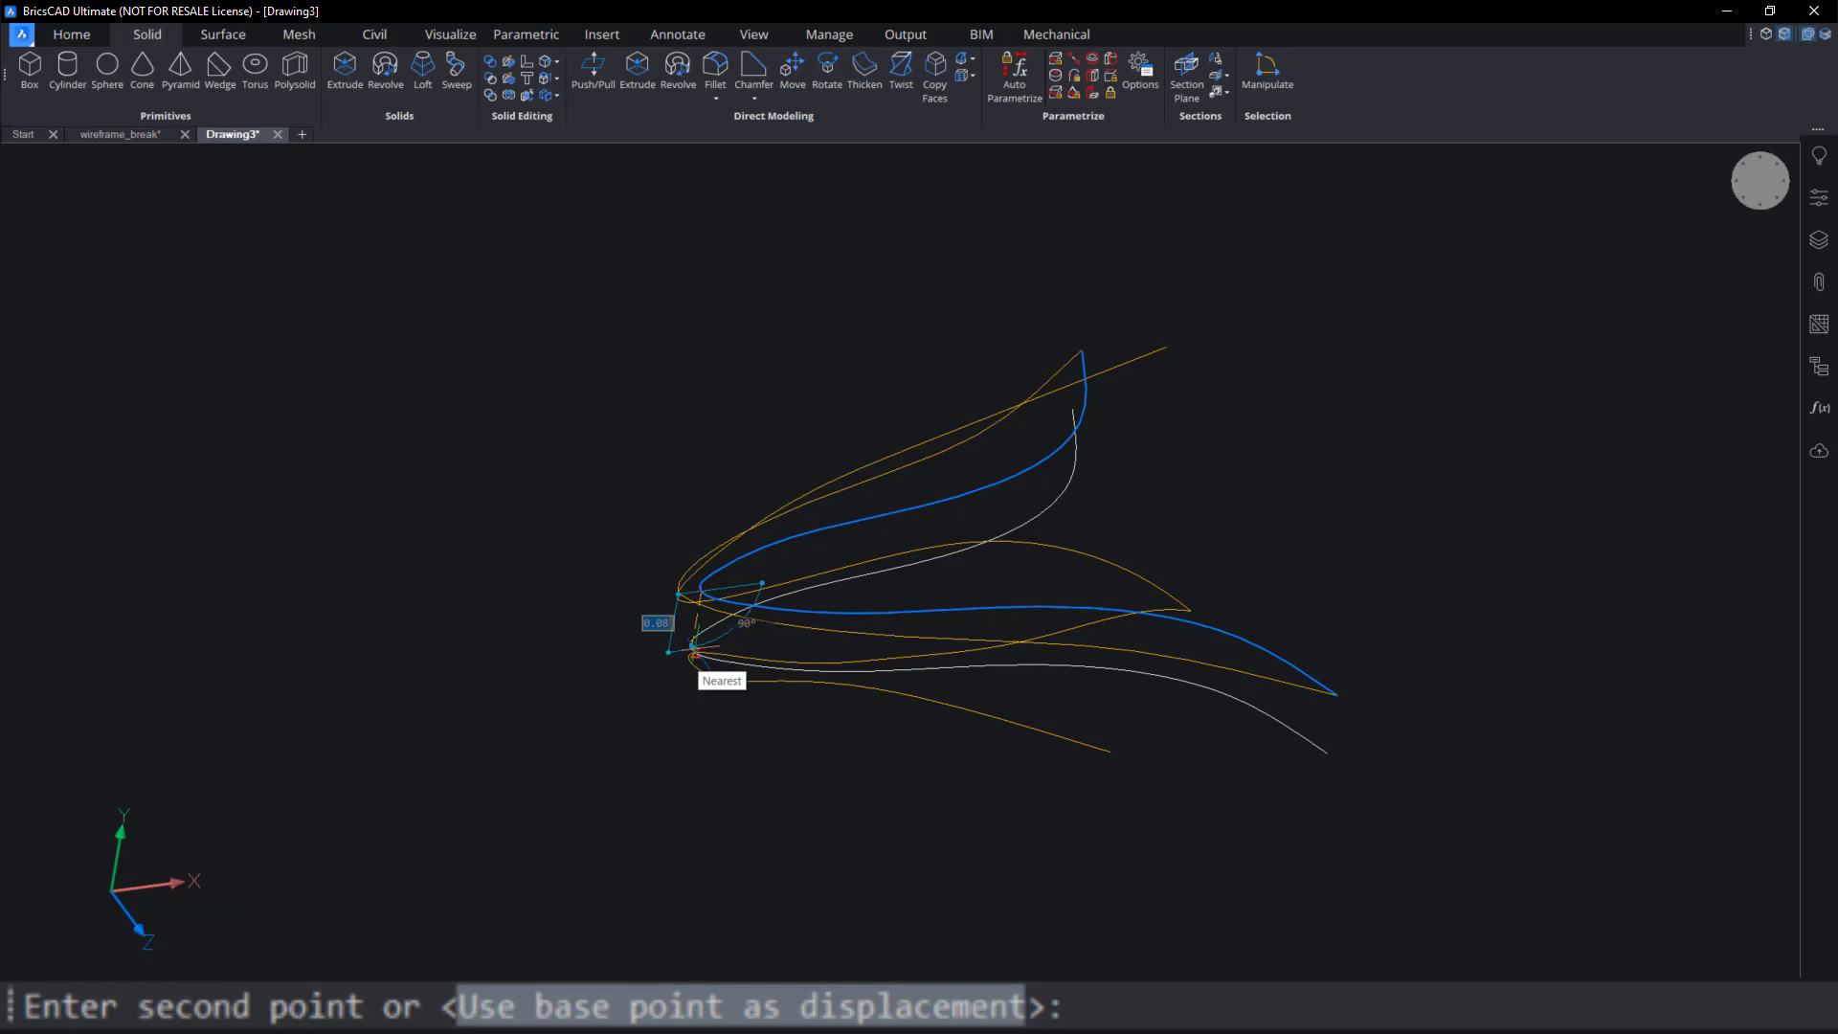
left_click(694, 647)
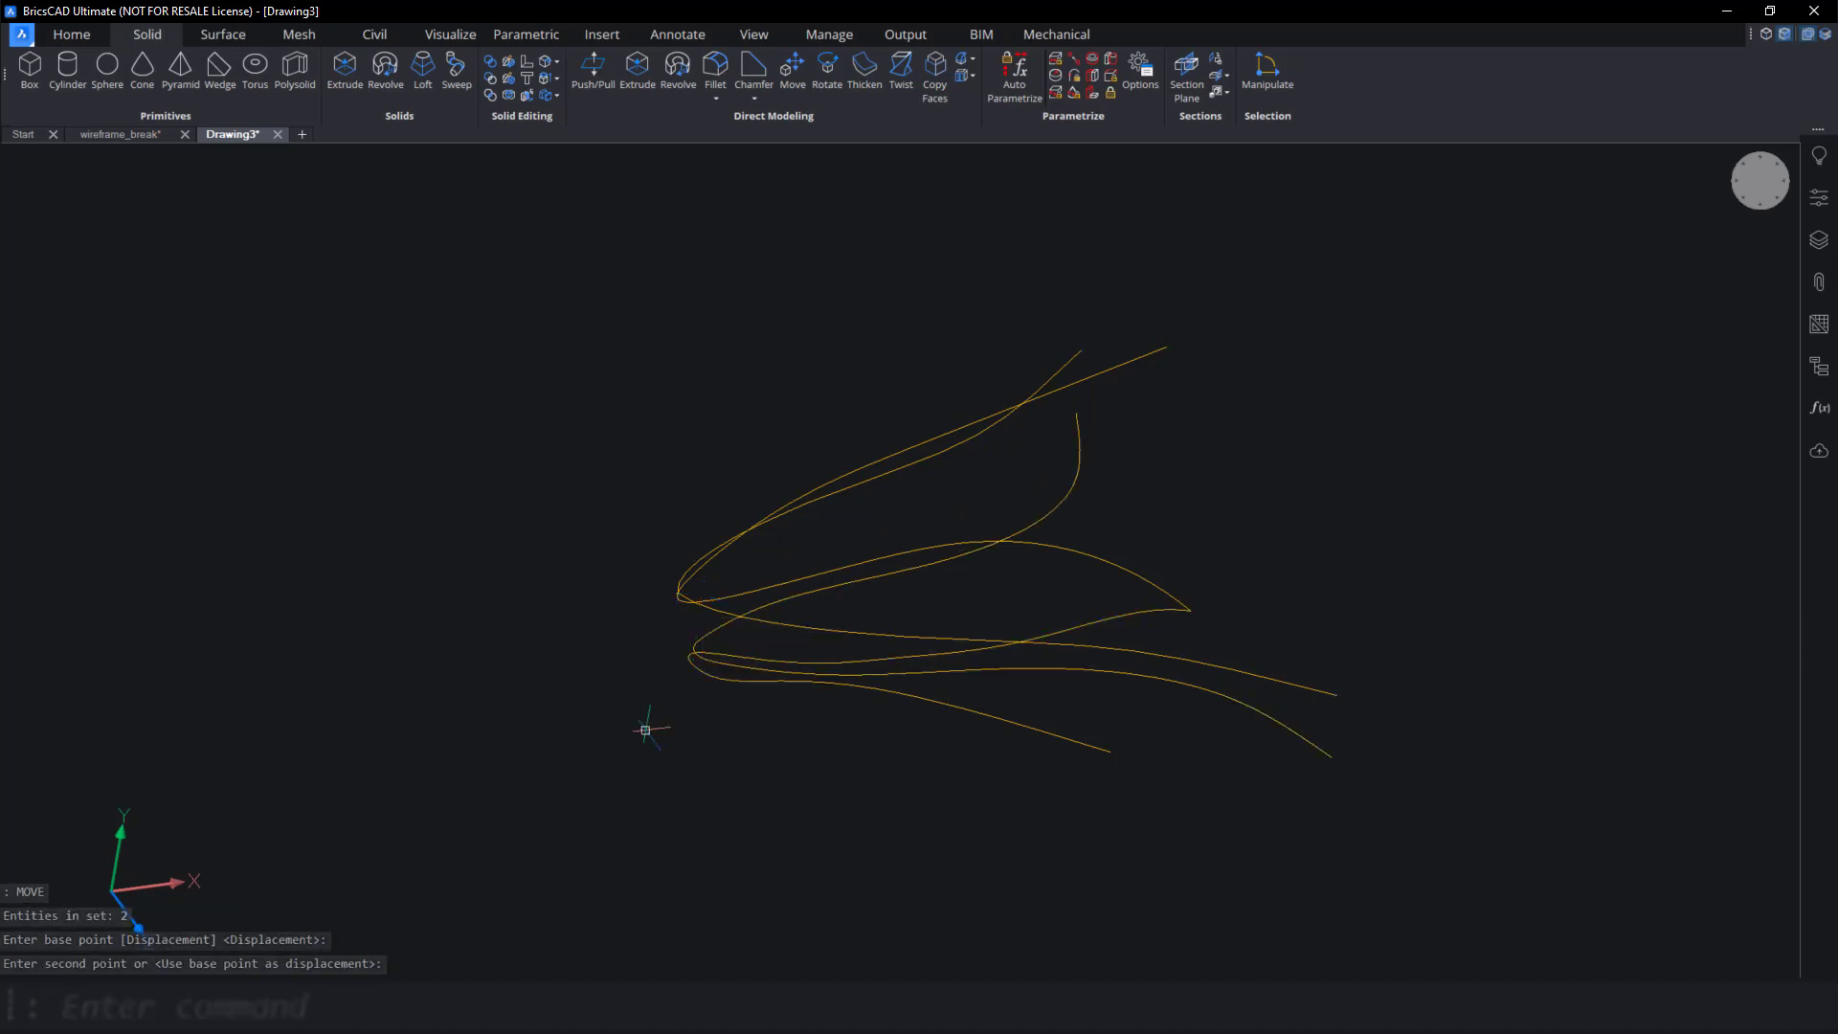
Loft the underside of the lower bill through its two side splines and the bottom spline, using cross sections only.
middle_click_drag(994, 771, 990, 775, "shift")
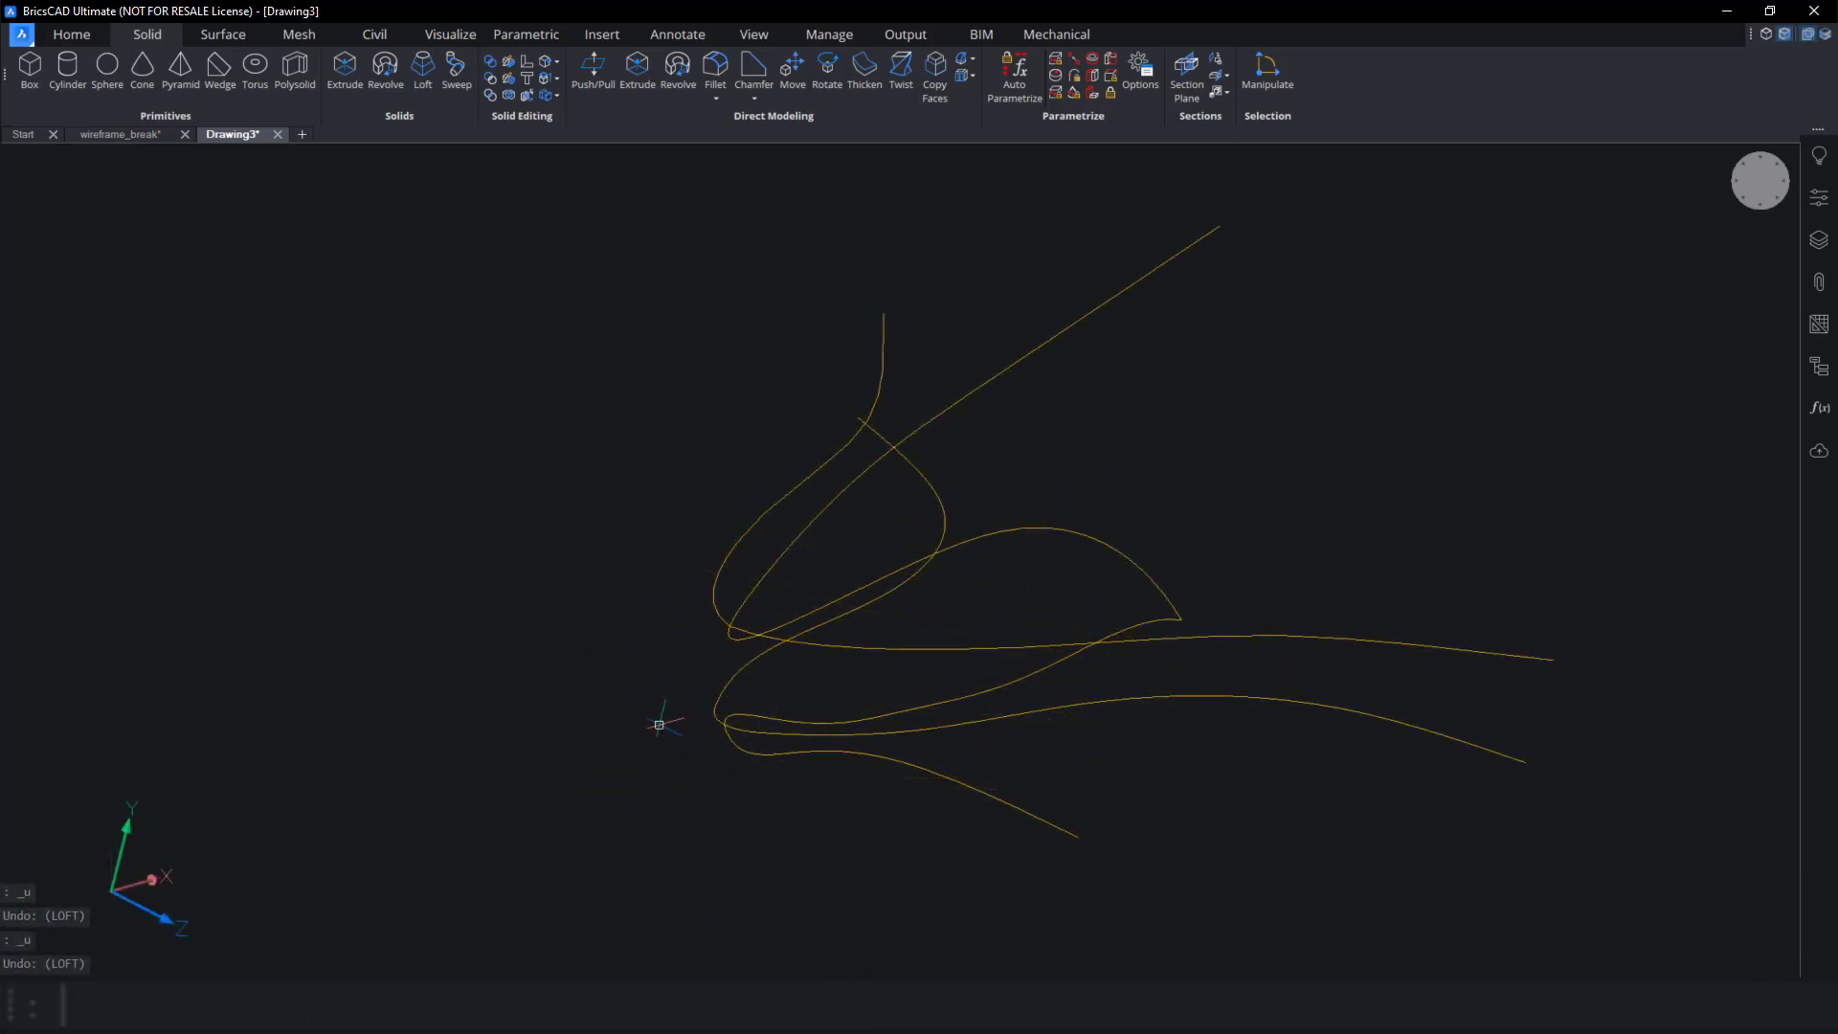
type("LOFT")
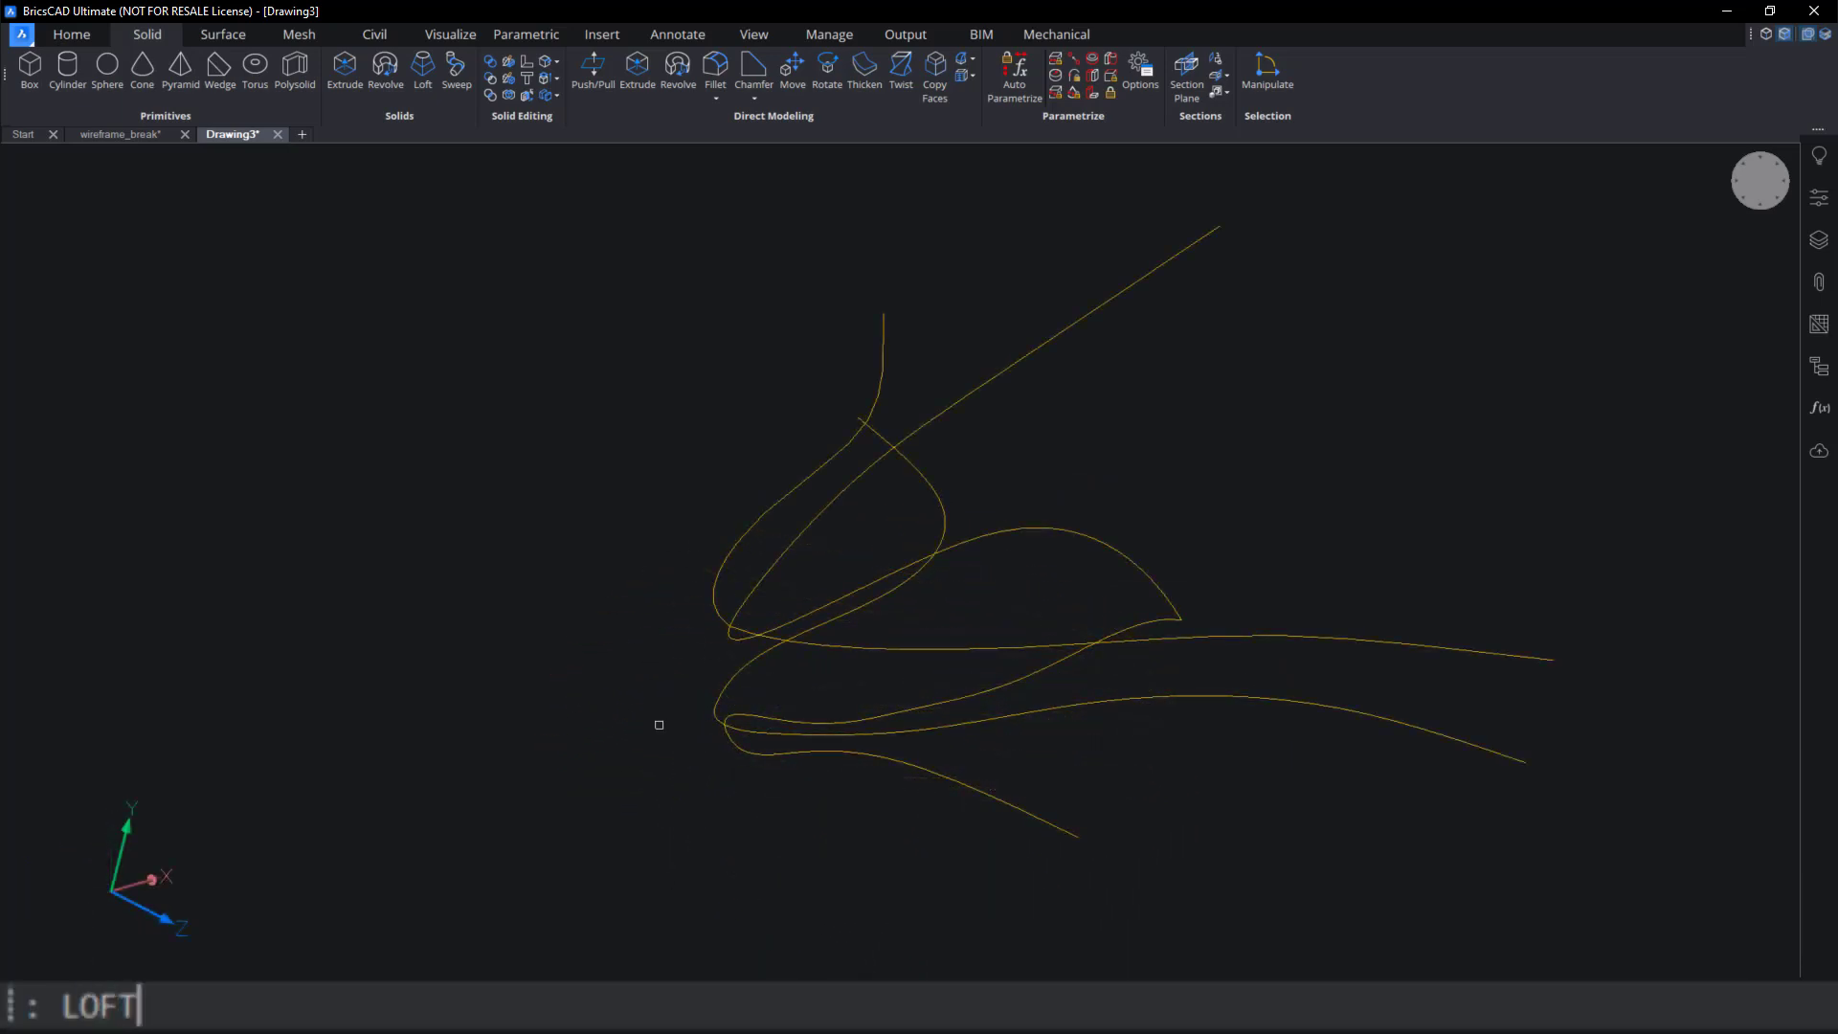
key("Return")
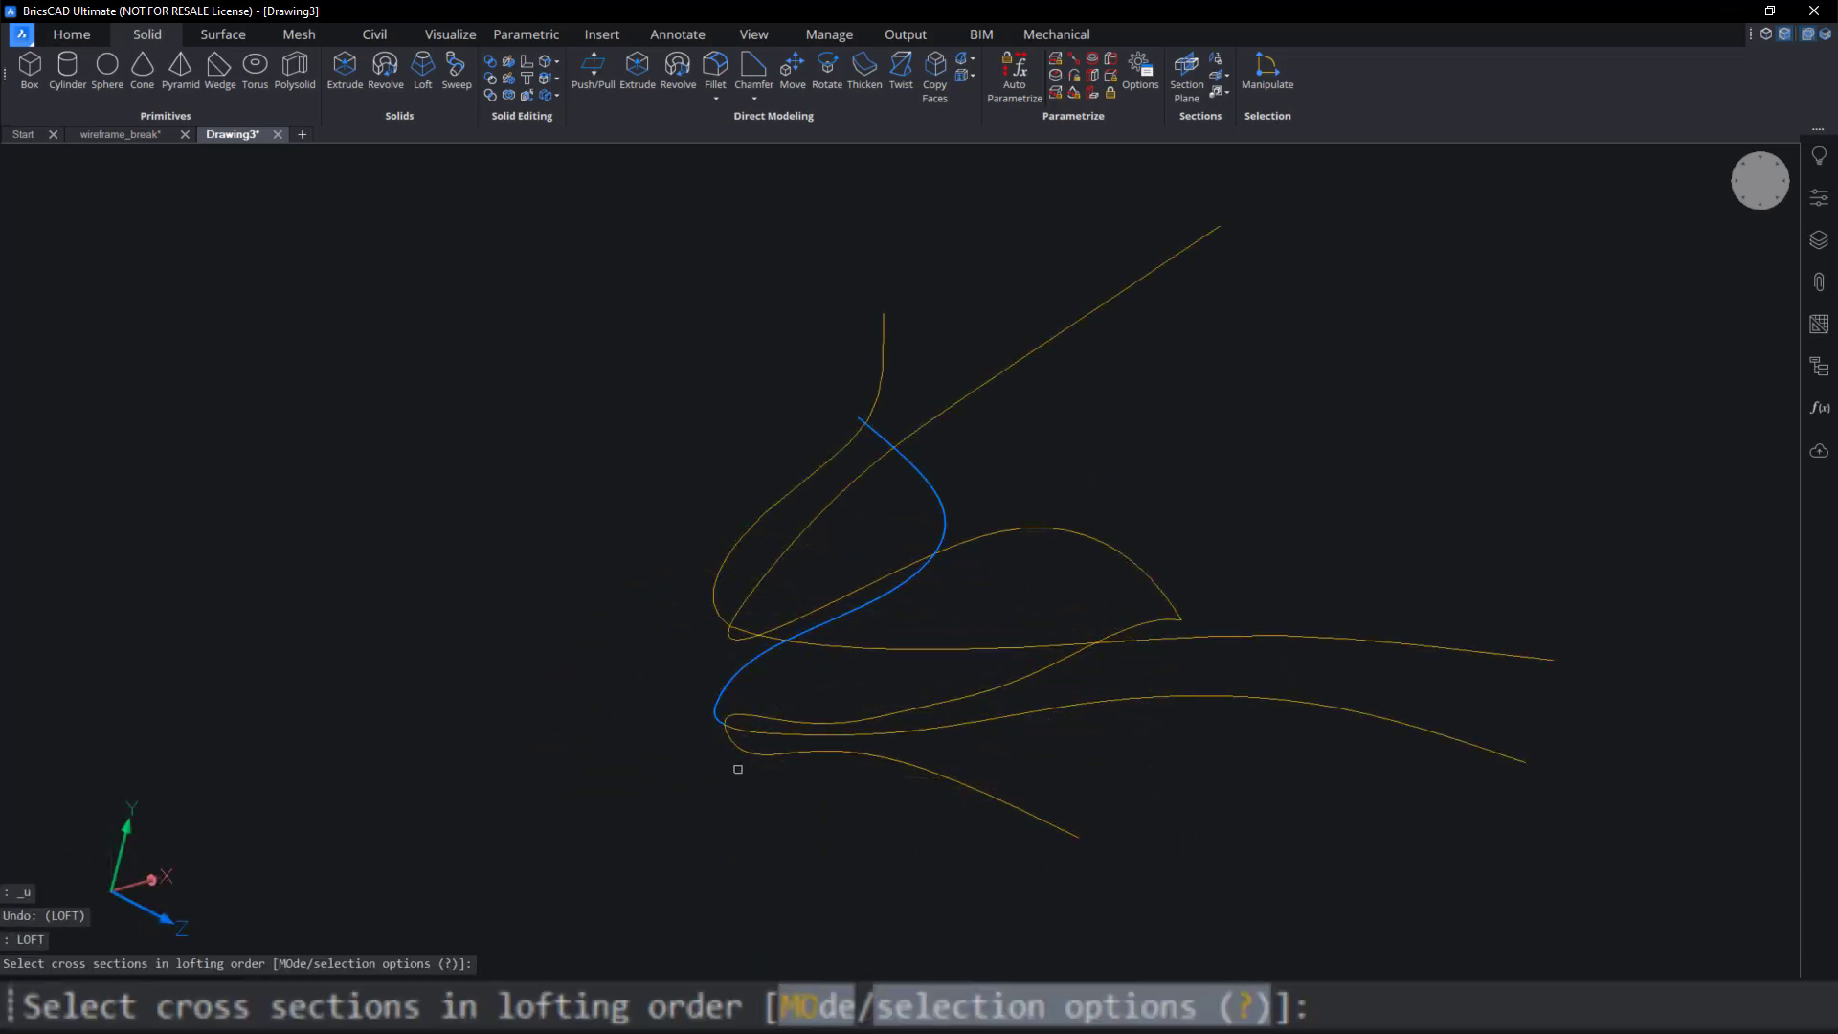
left_click(743, 754)
left_click(758, 731)
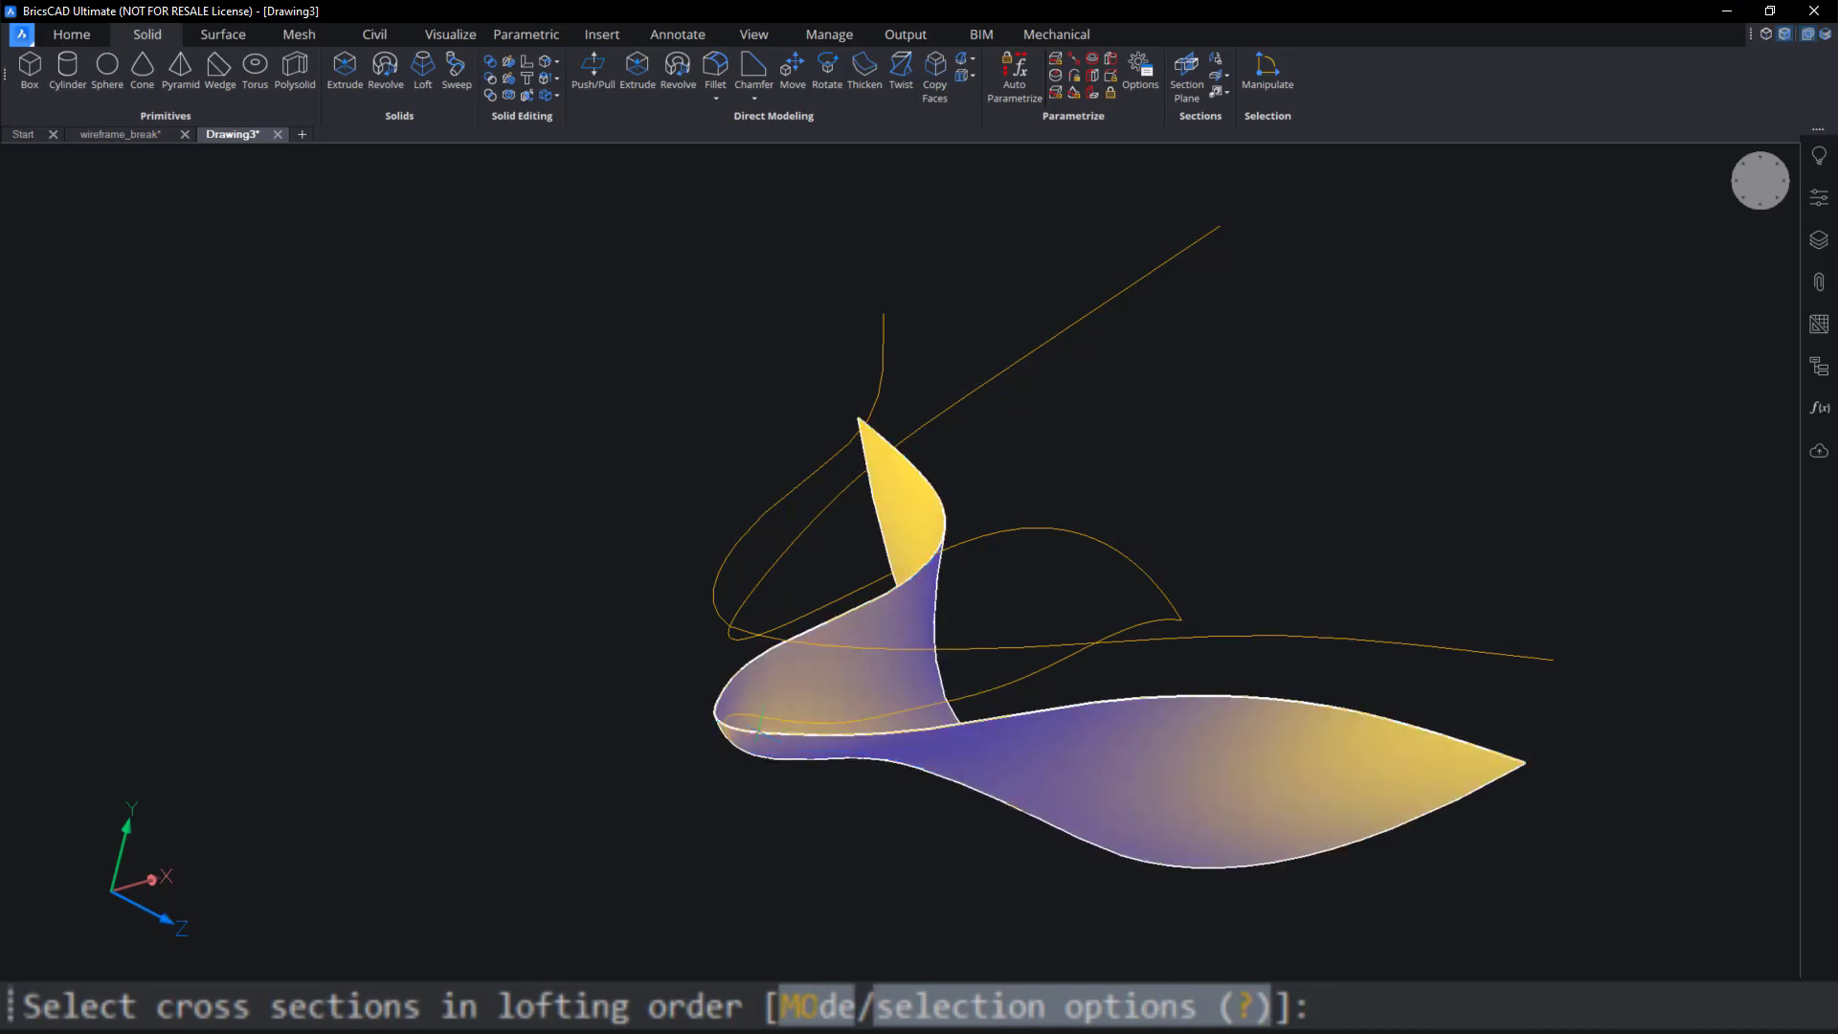
key("Return")
key("Return")
Loft the upper face of the lower bill through its two side splines and the middle mouth spline, using cross sections only.
left_click(758, 731)
left_click(755, 716)
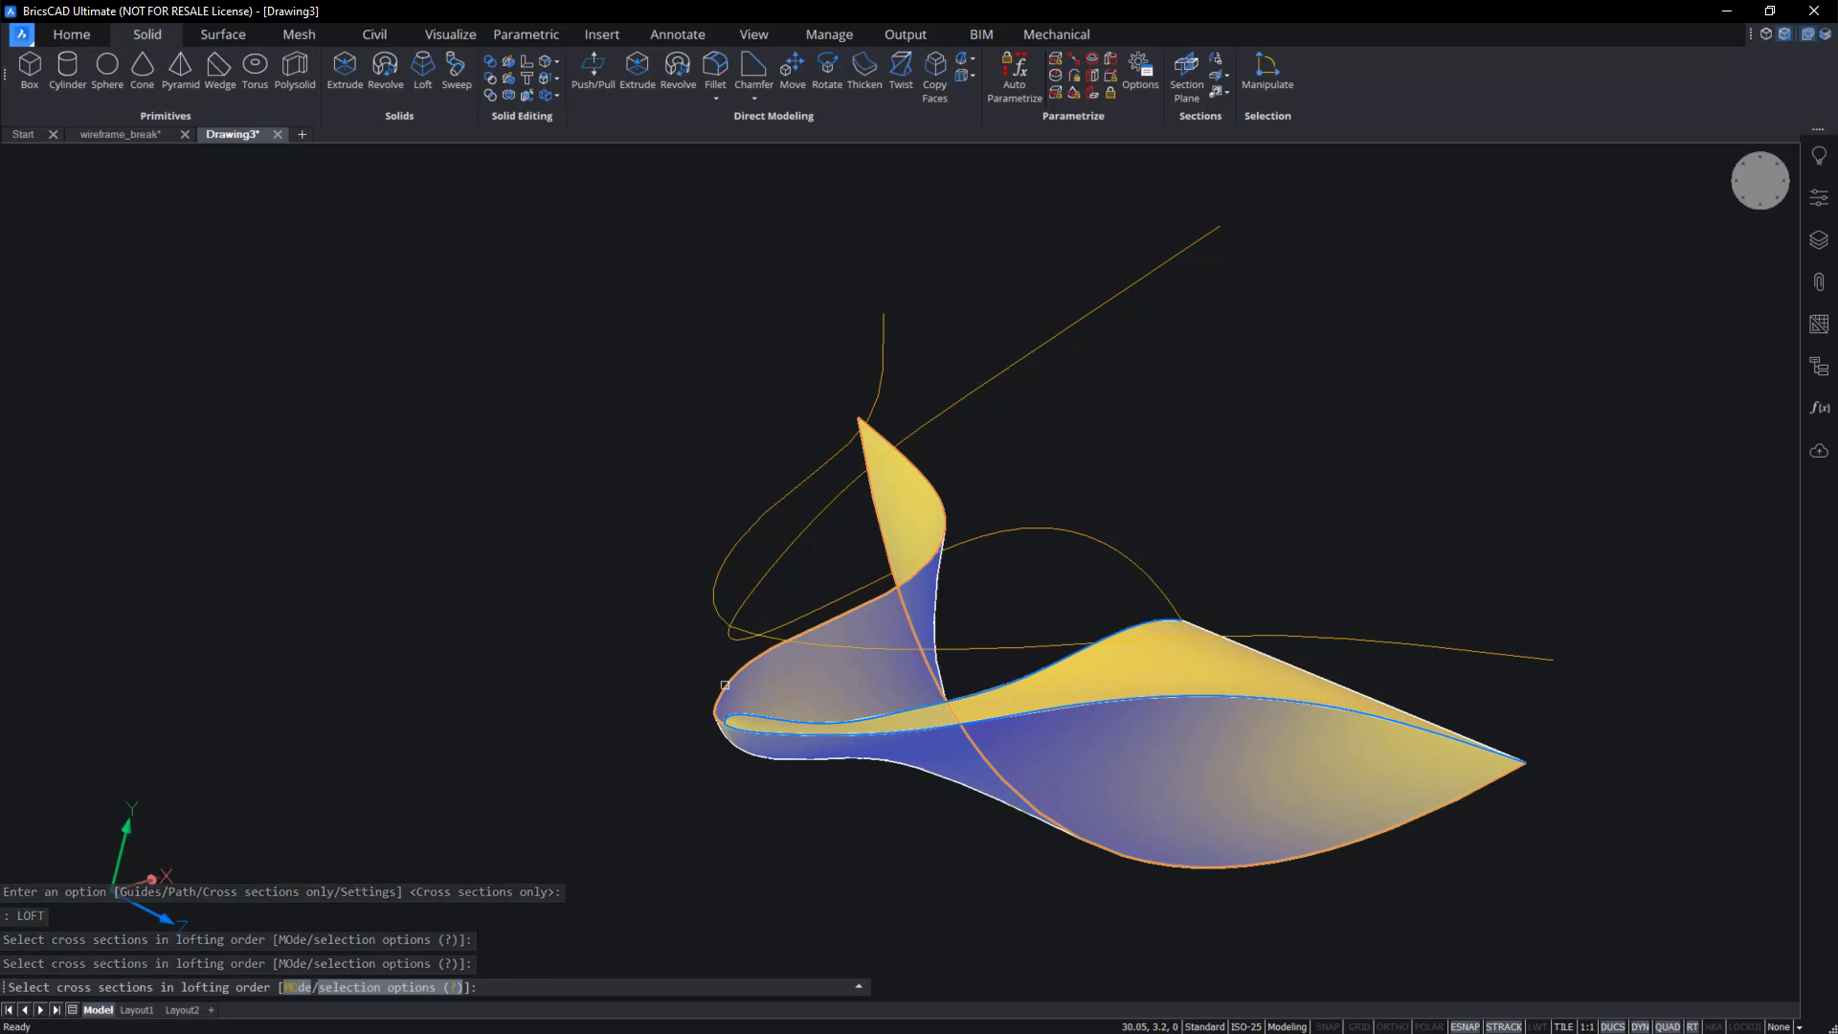
left_click(725, 684)
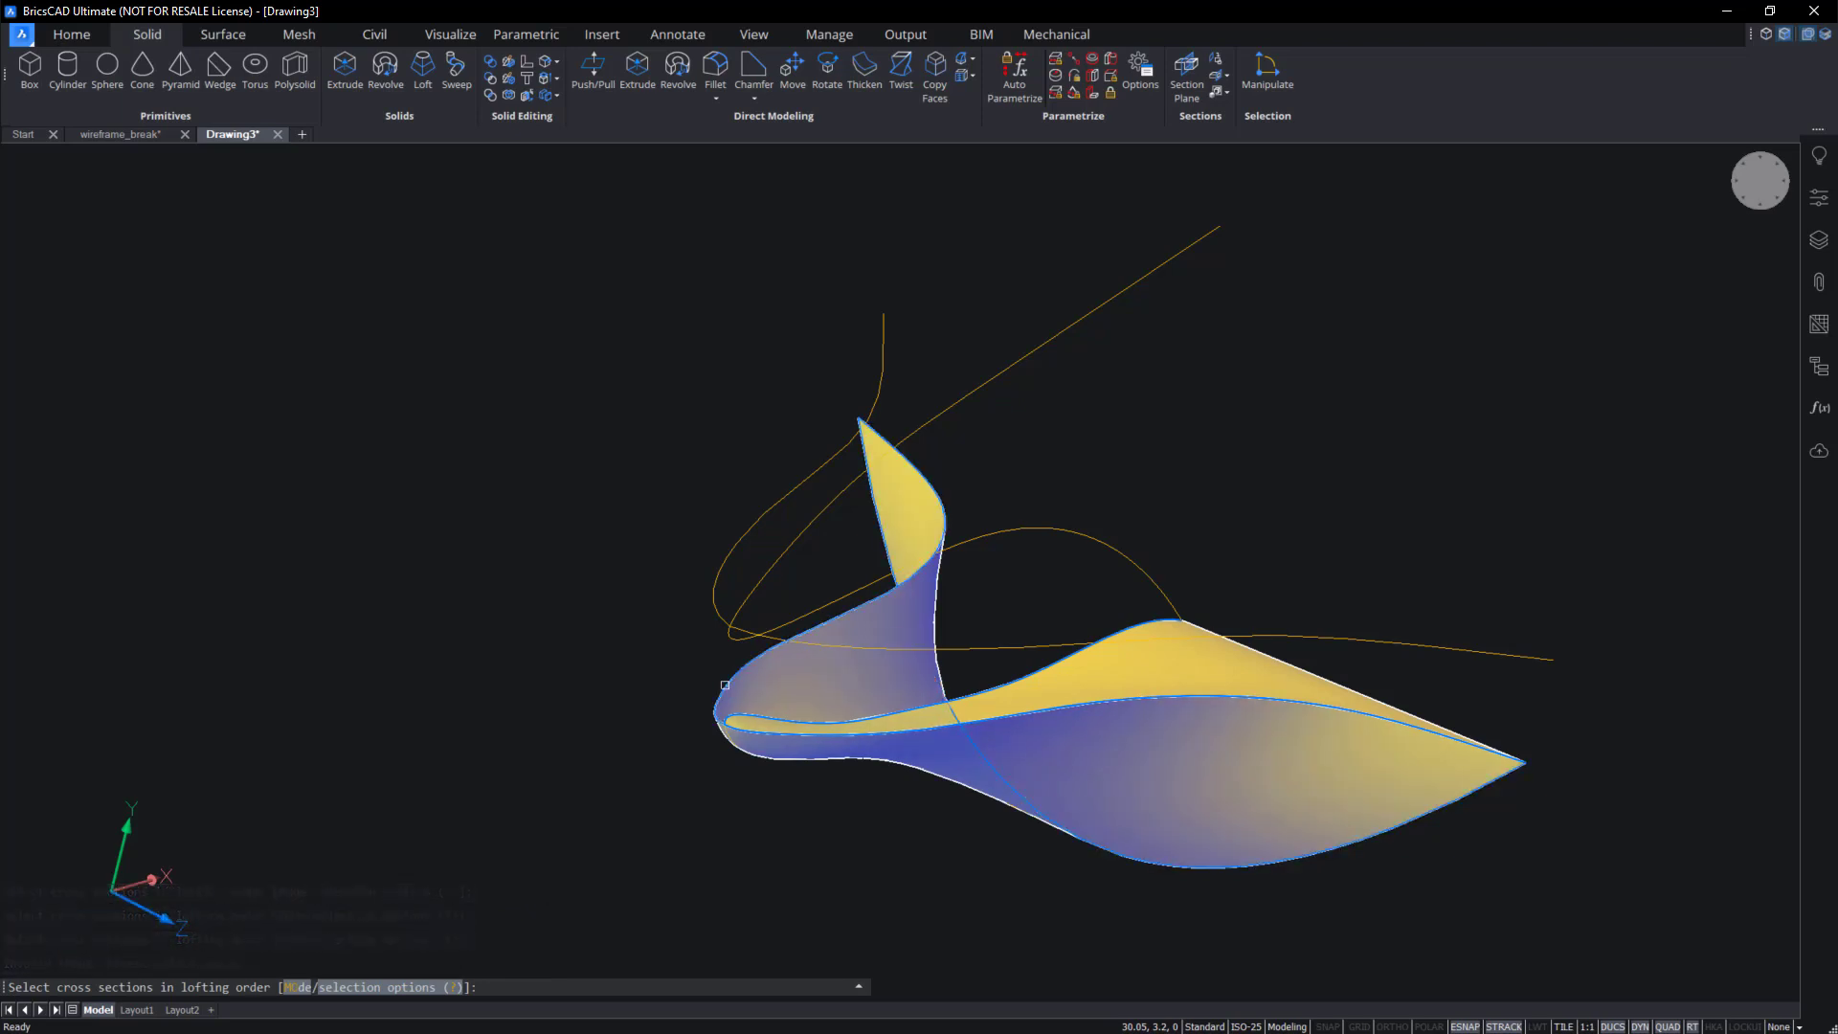
key("Return")
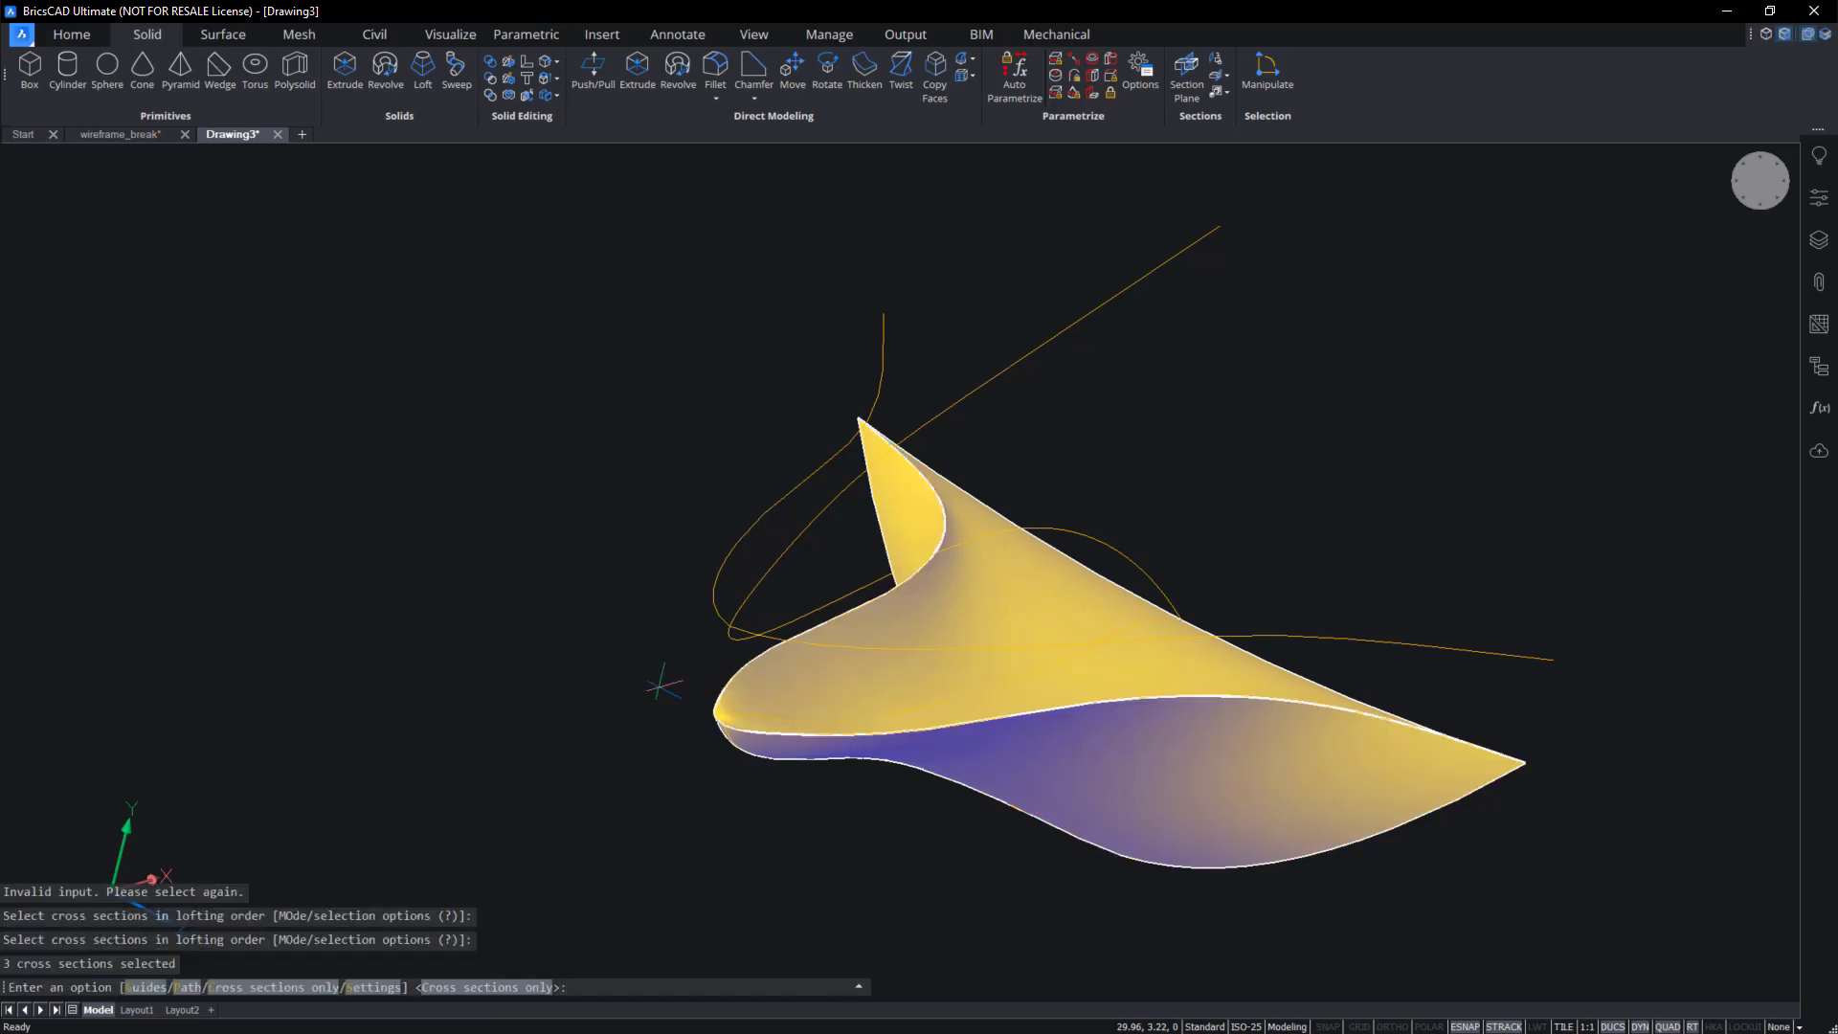
key("Return")
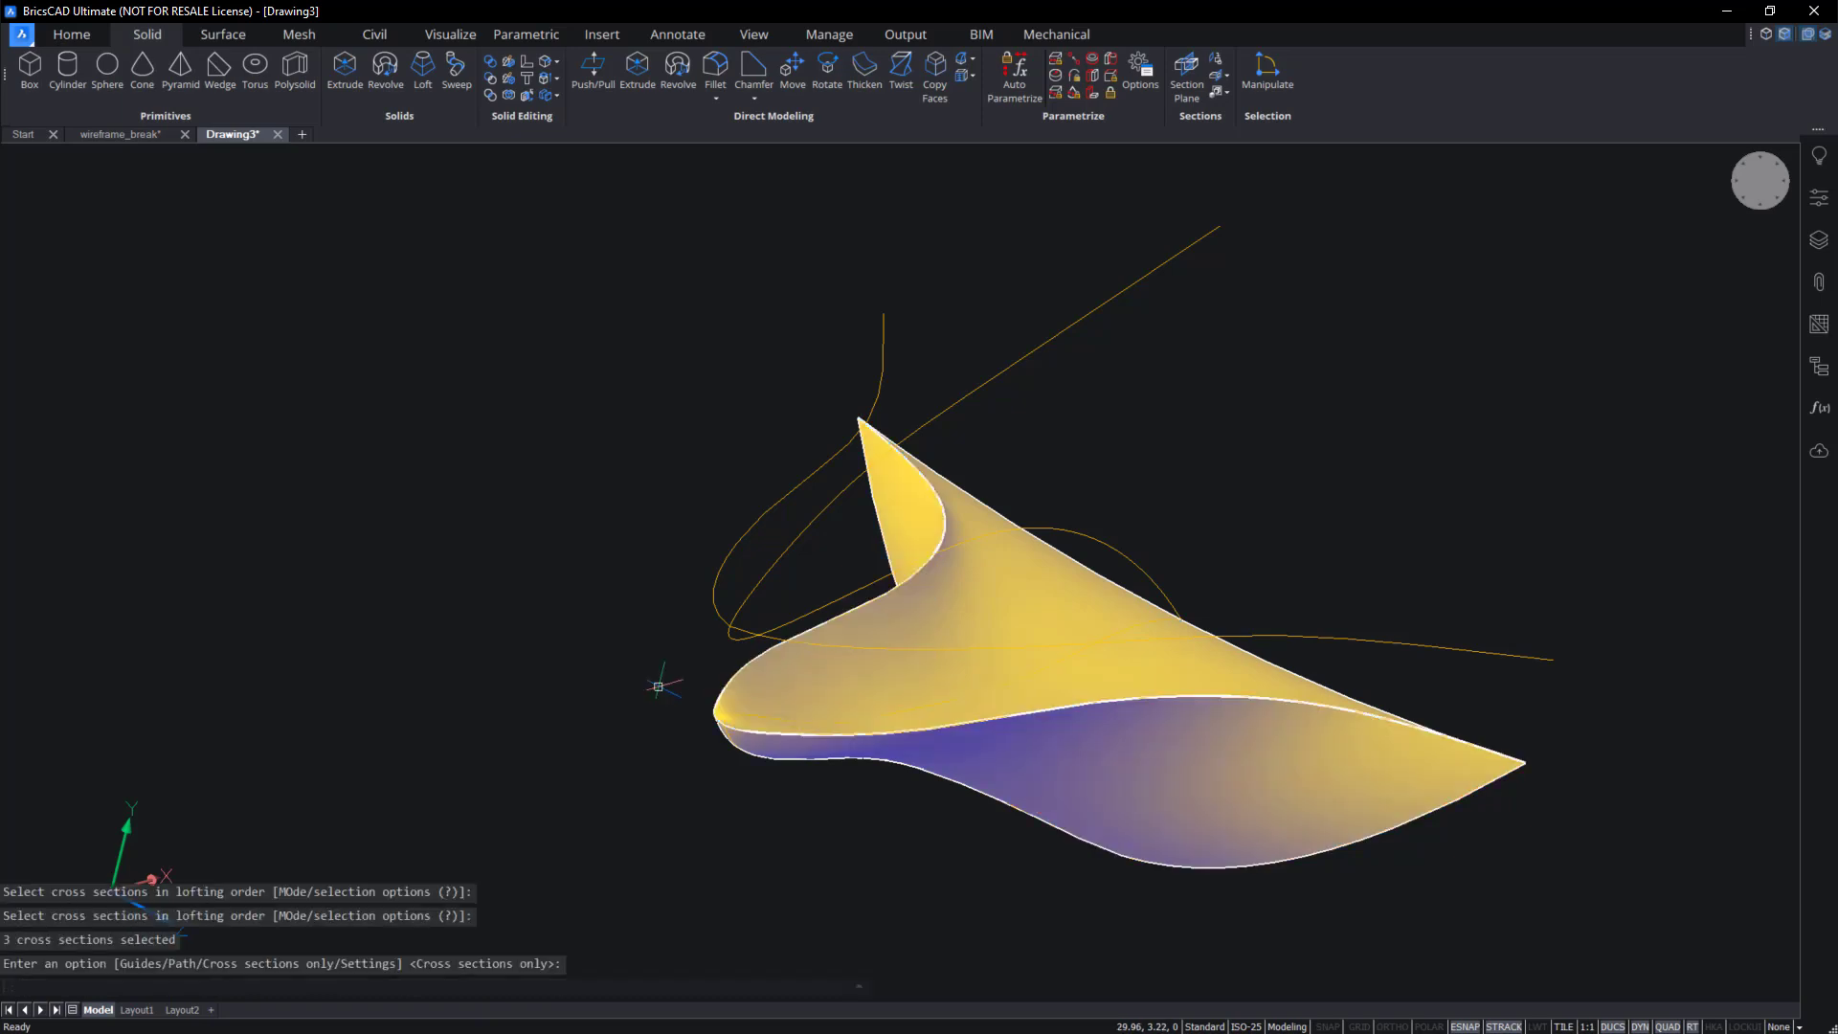
Loft the underside of the upper bill through its two side splines and the middle mouth spline, using cross sections only.
key("Return")
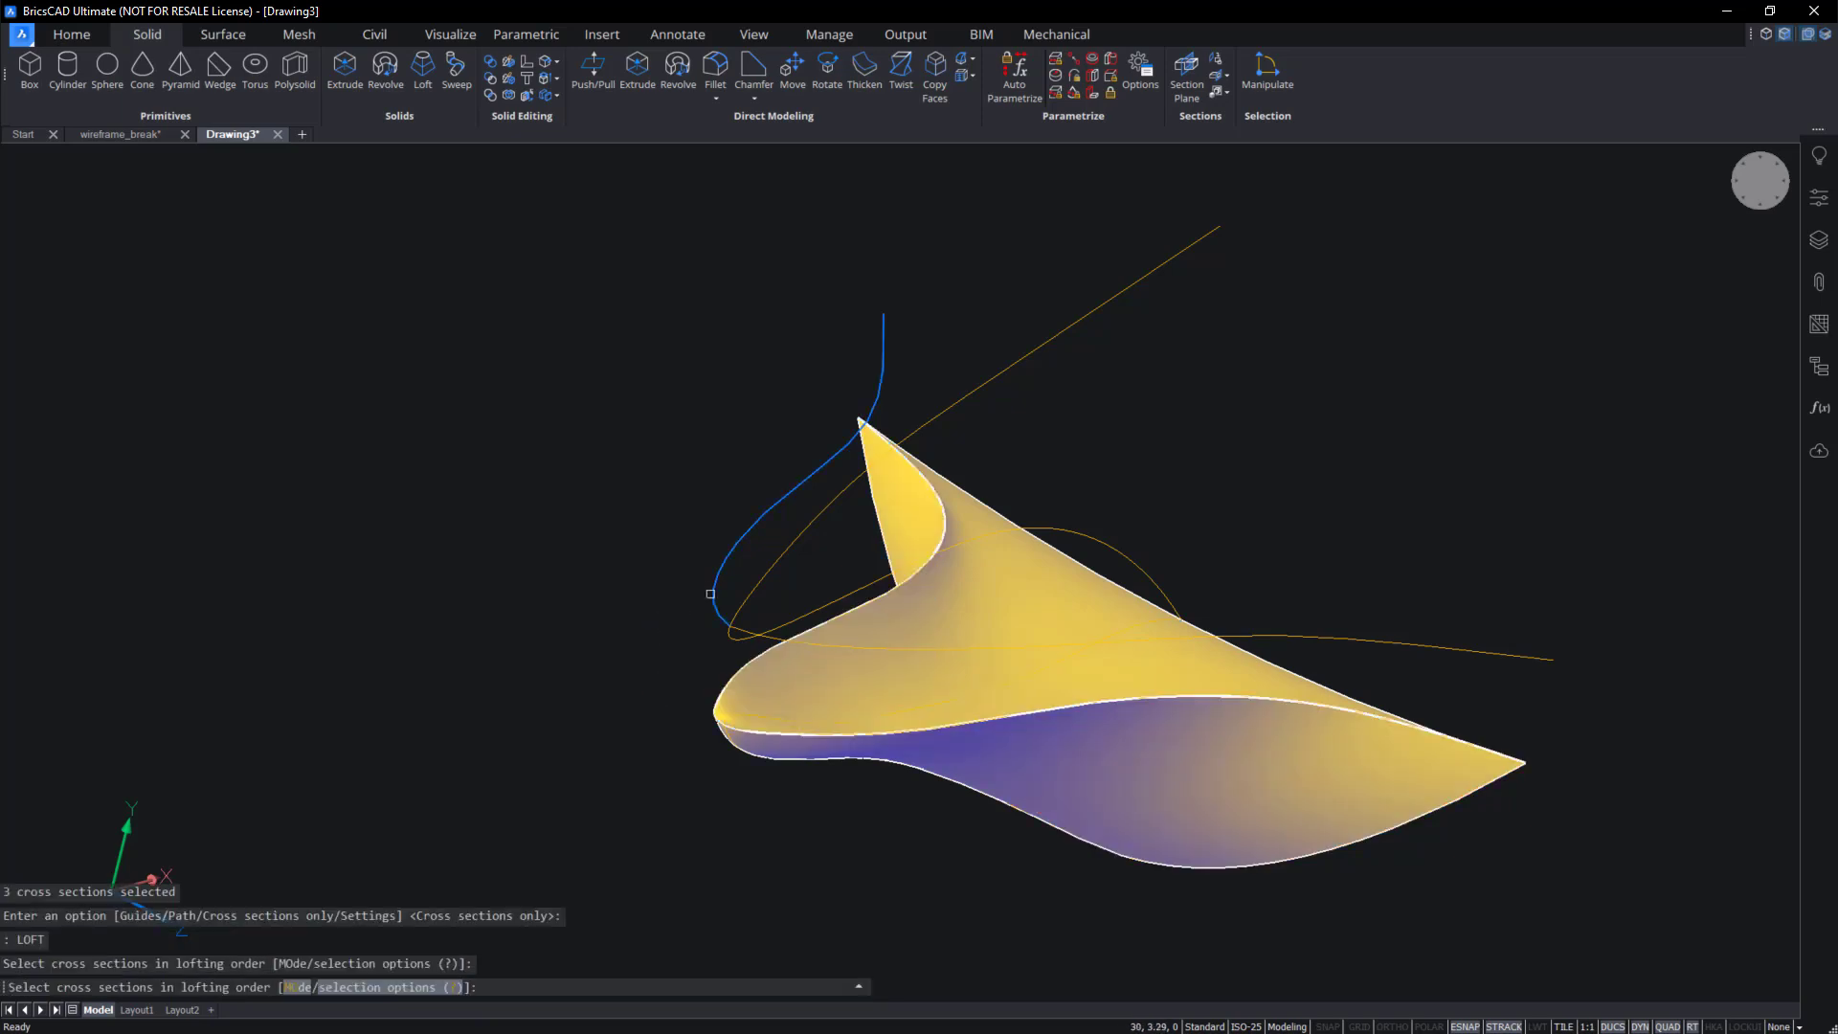
left_click(725, 633)
left_click(773, 635)
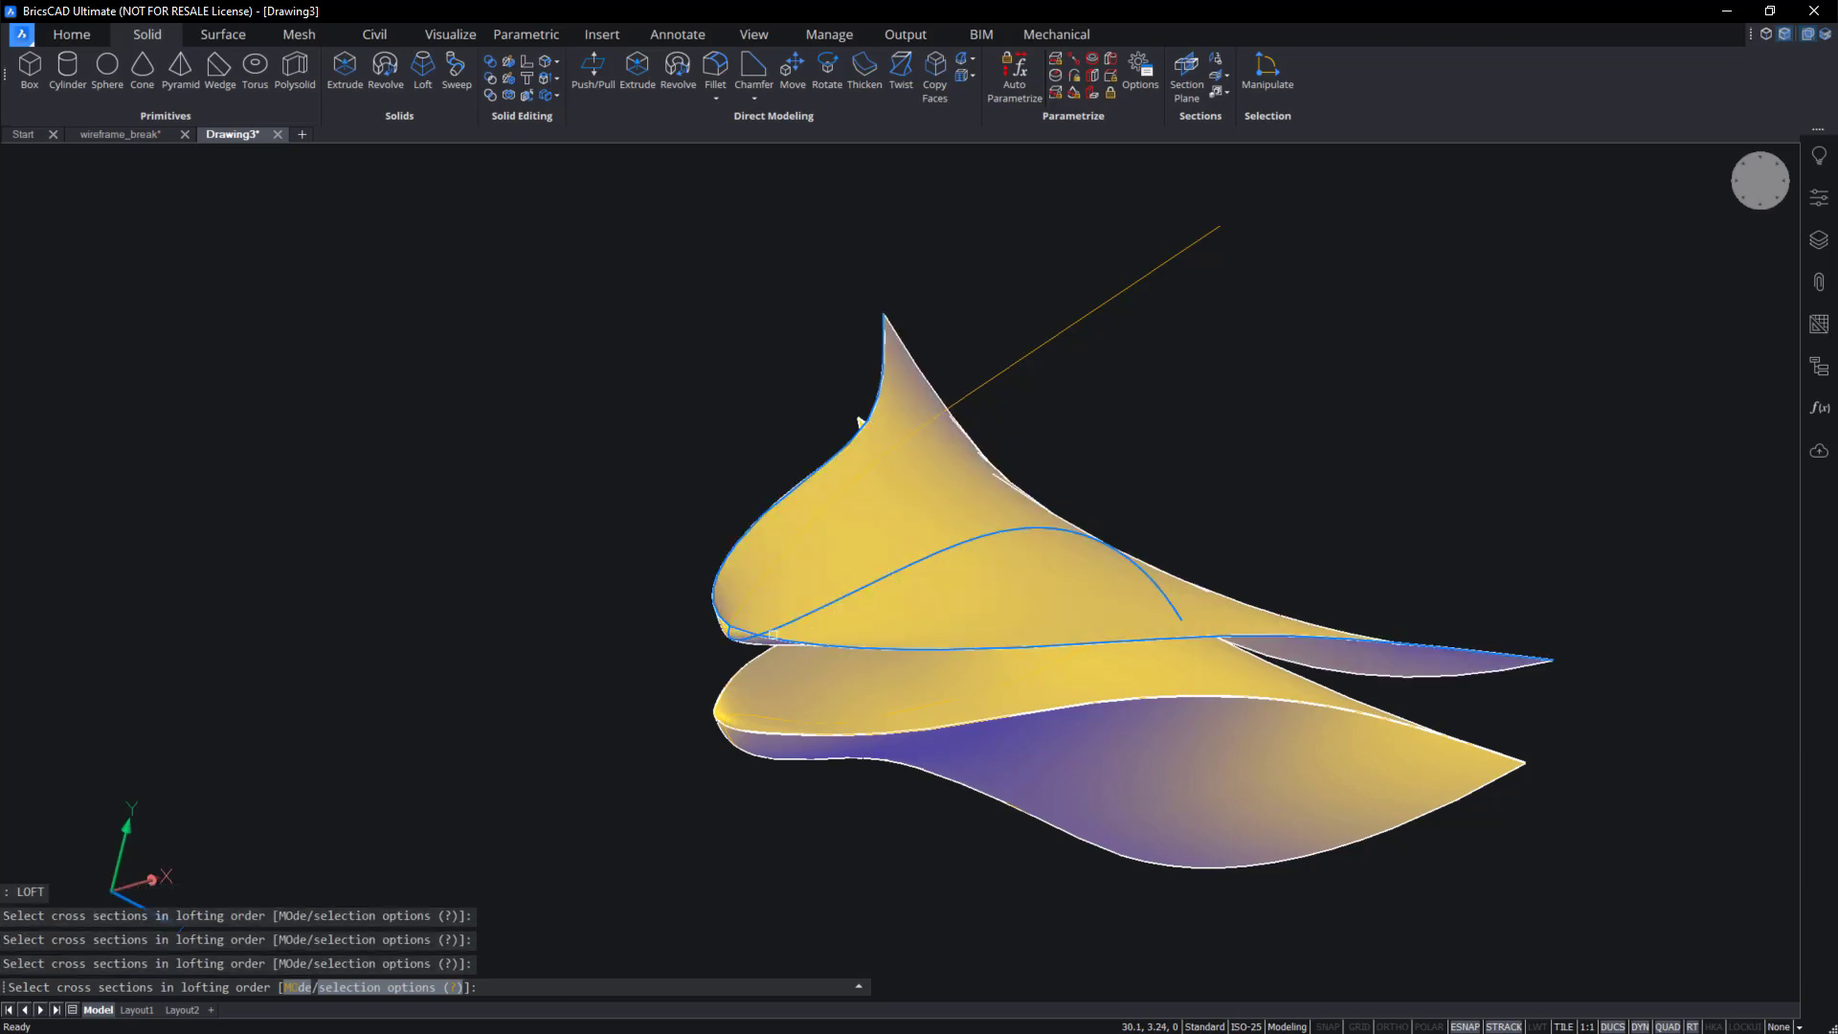
key("Return")
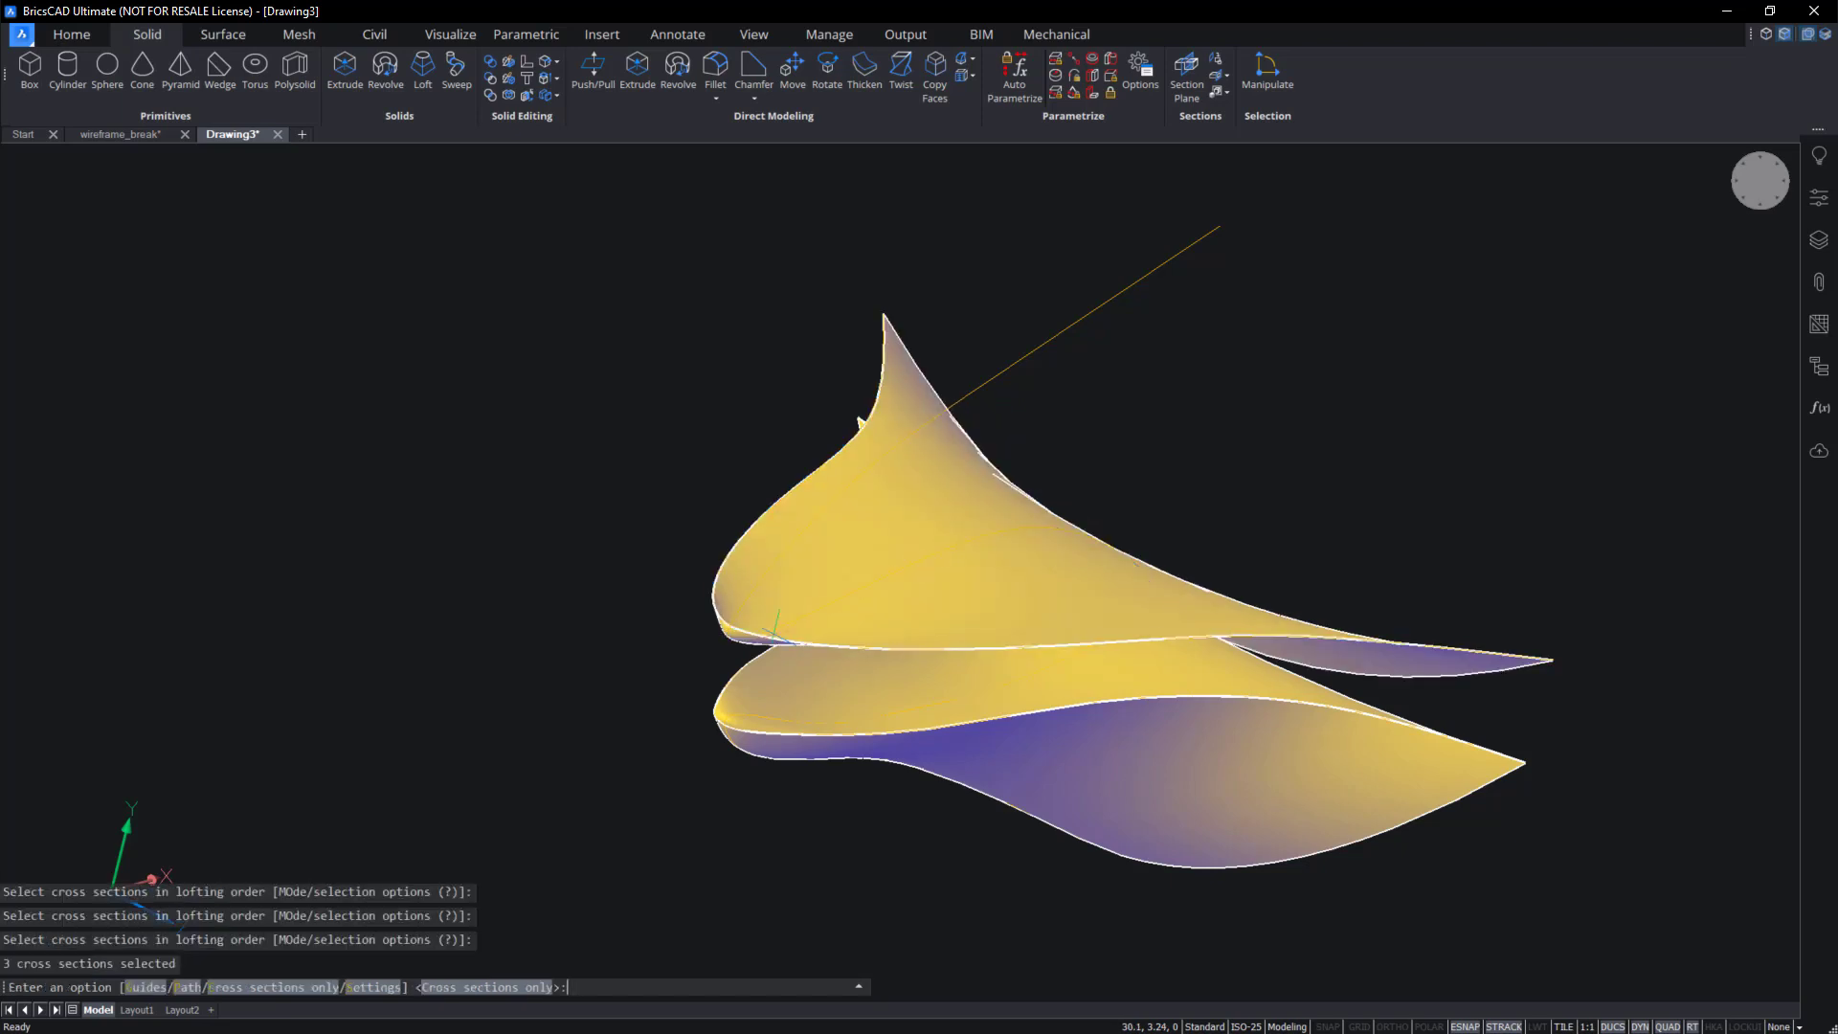
key("Return")
Loft the top of the upper bill through its two side splines and the top ridge spline, using cross sections only.
key("Return")
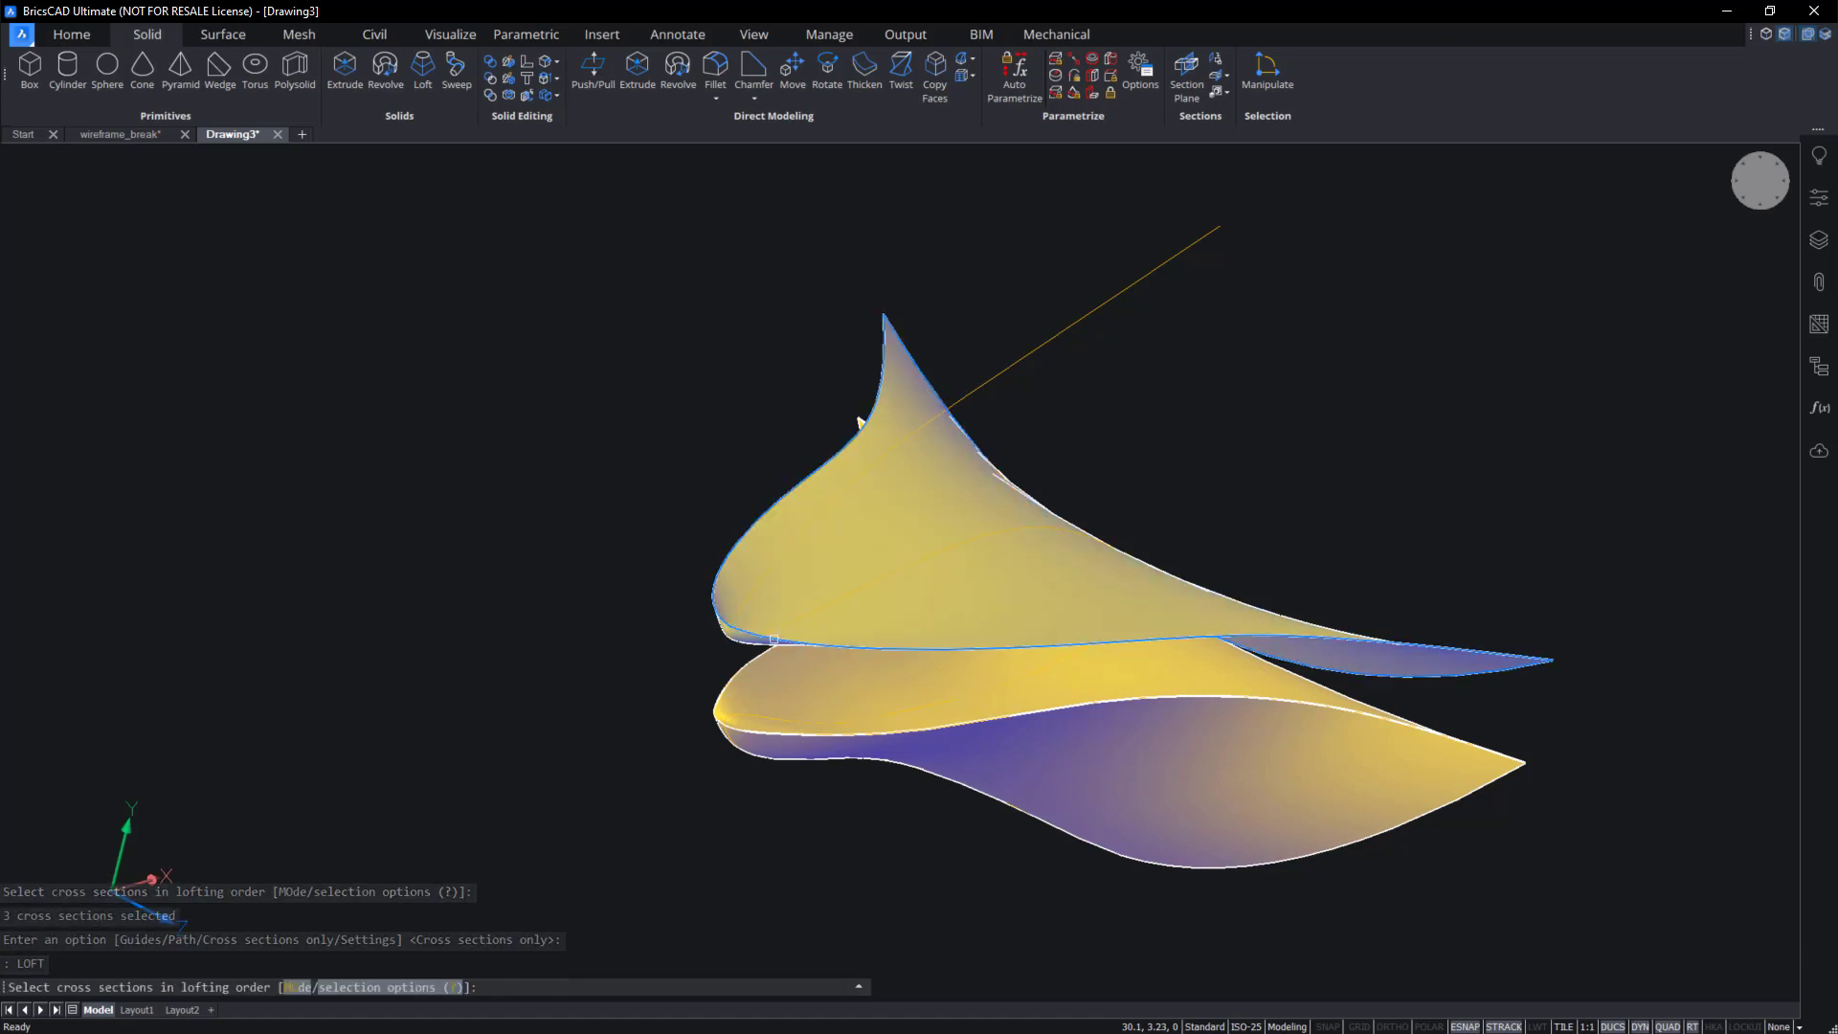
left_click(773, 640)
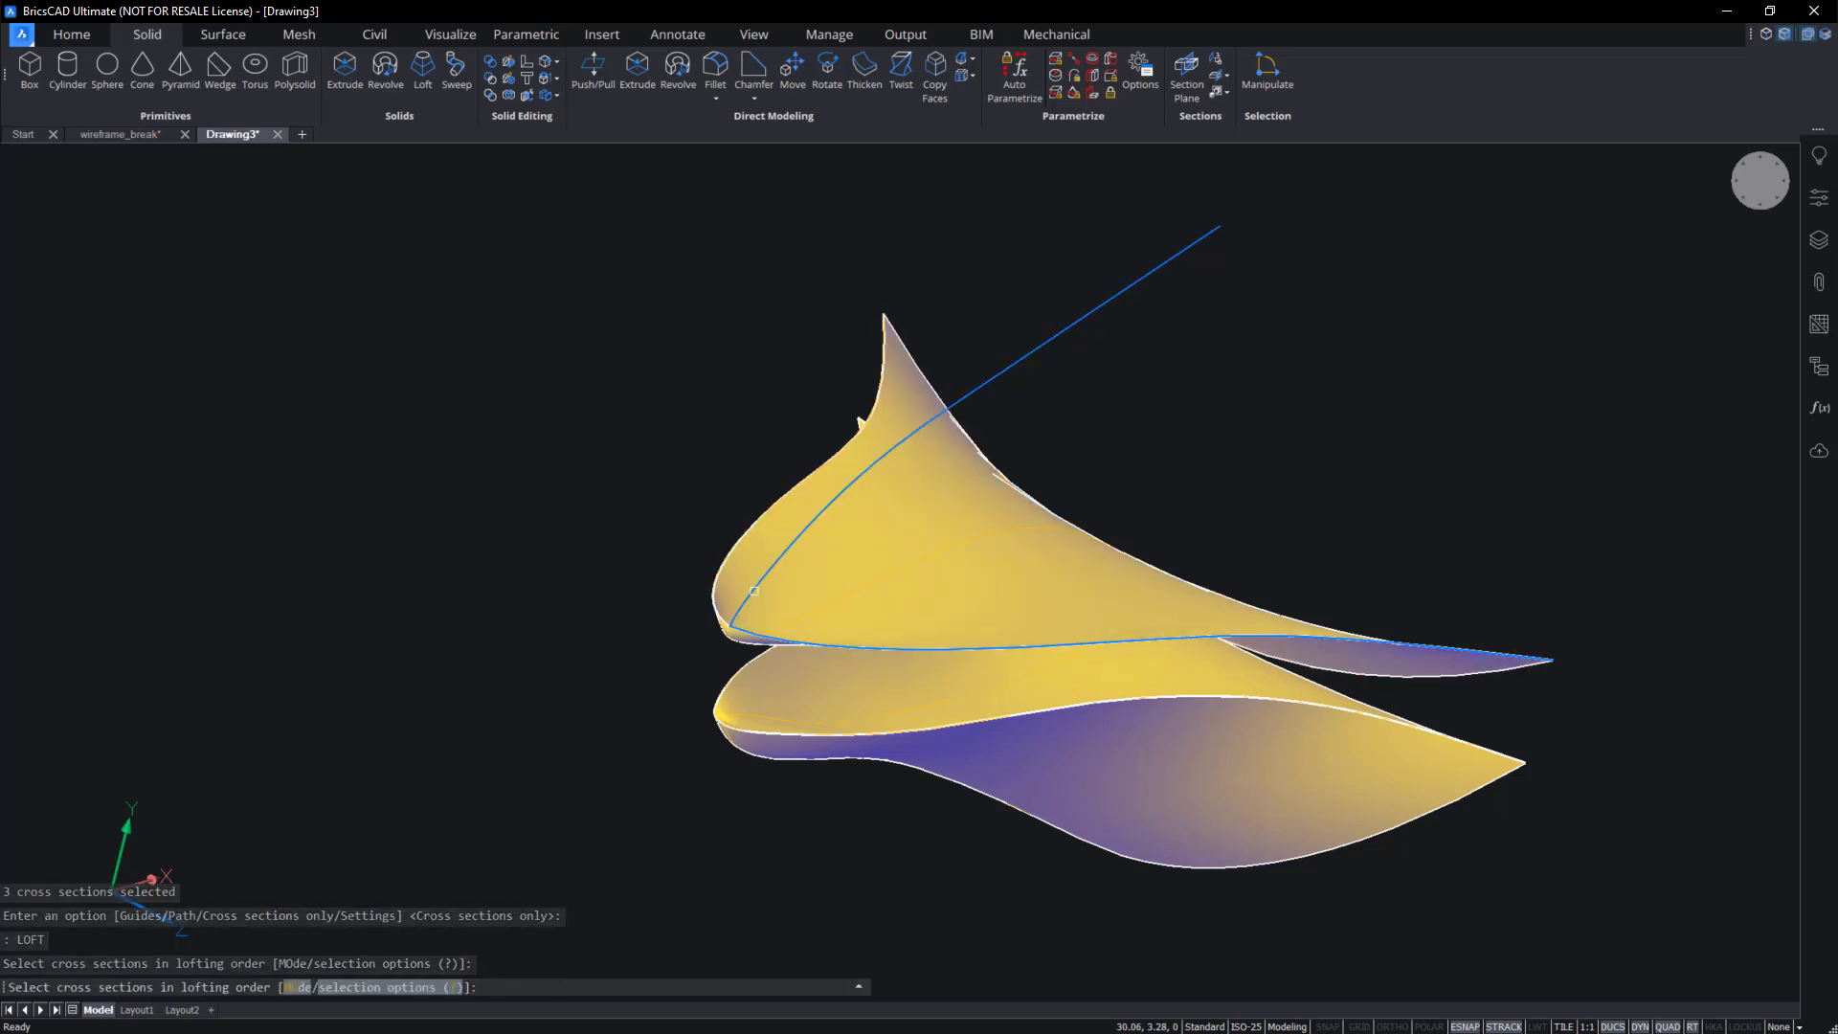
left_click(713, 585)
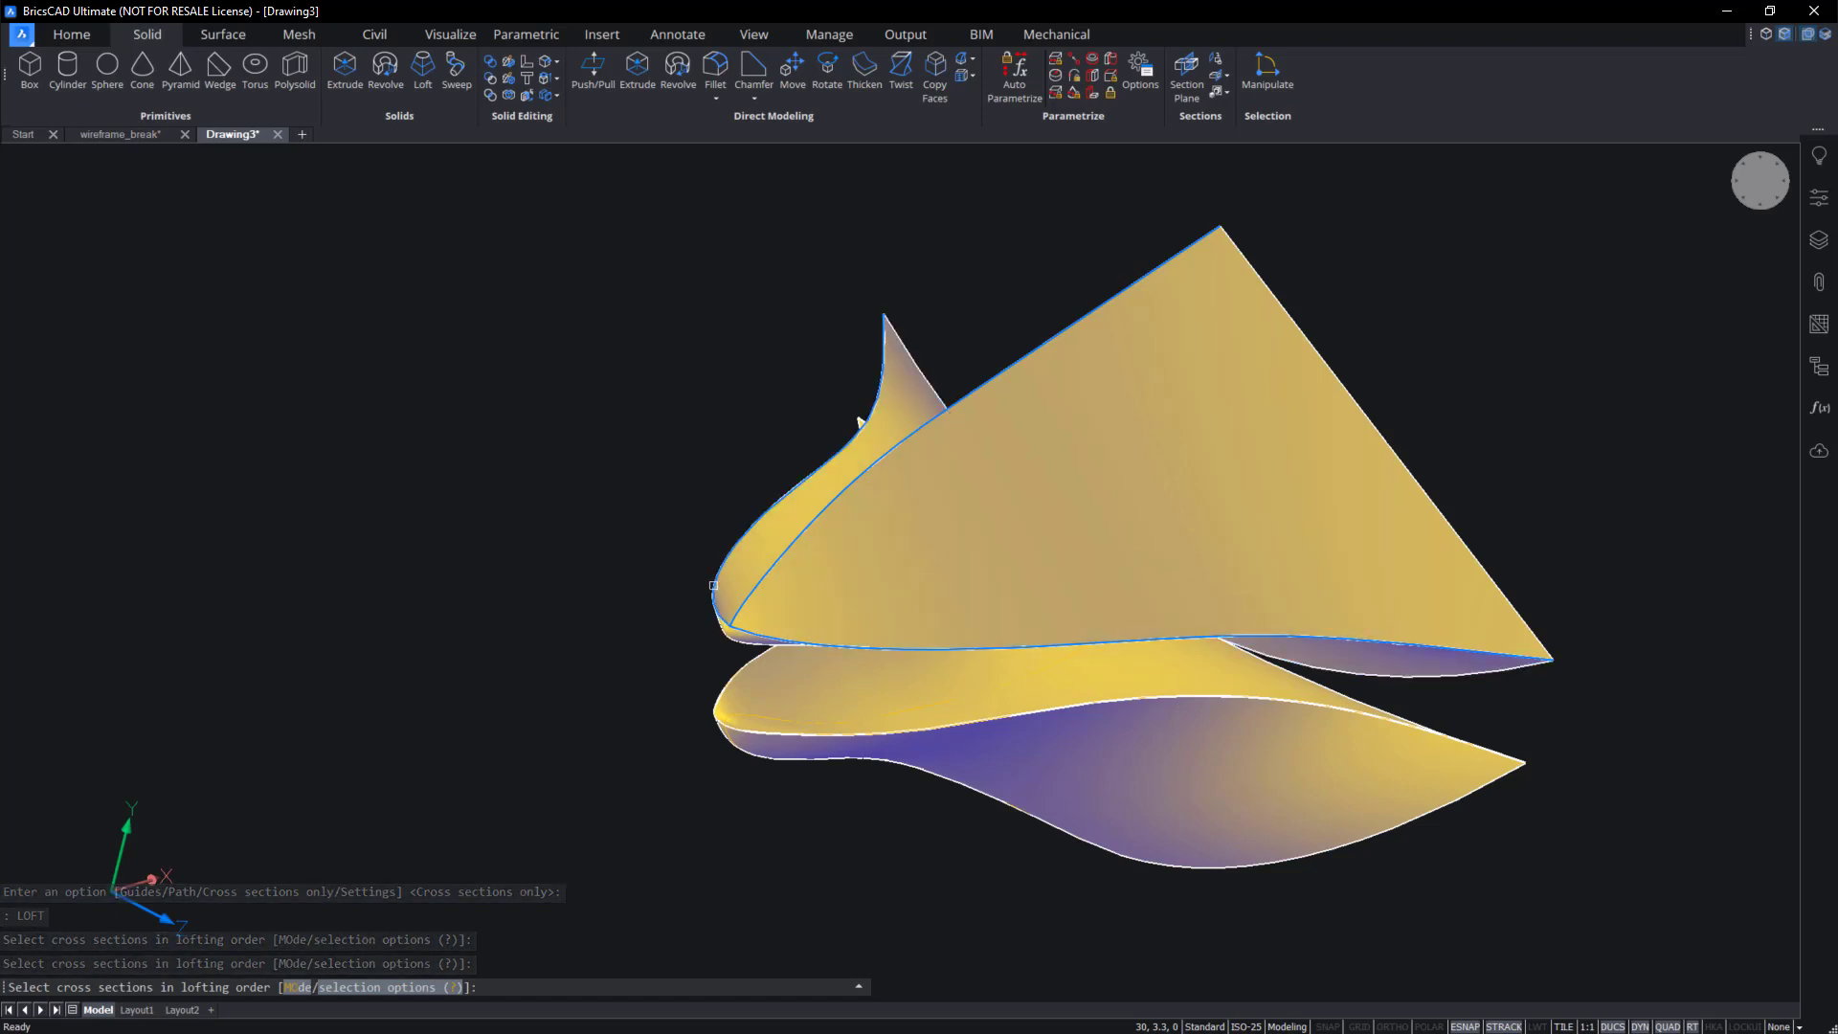
key("Return")
key("Return")
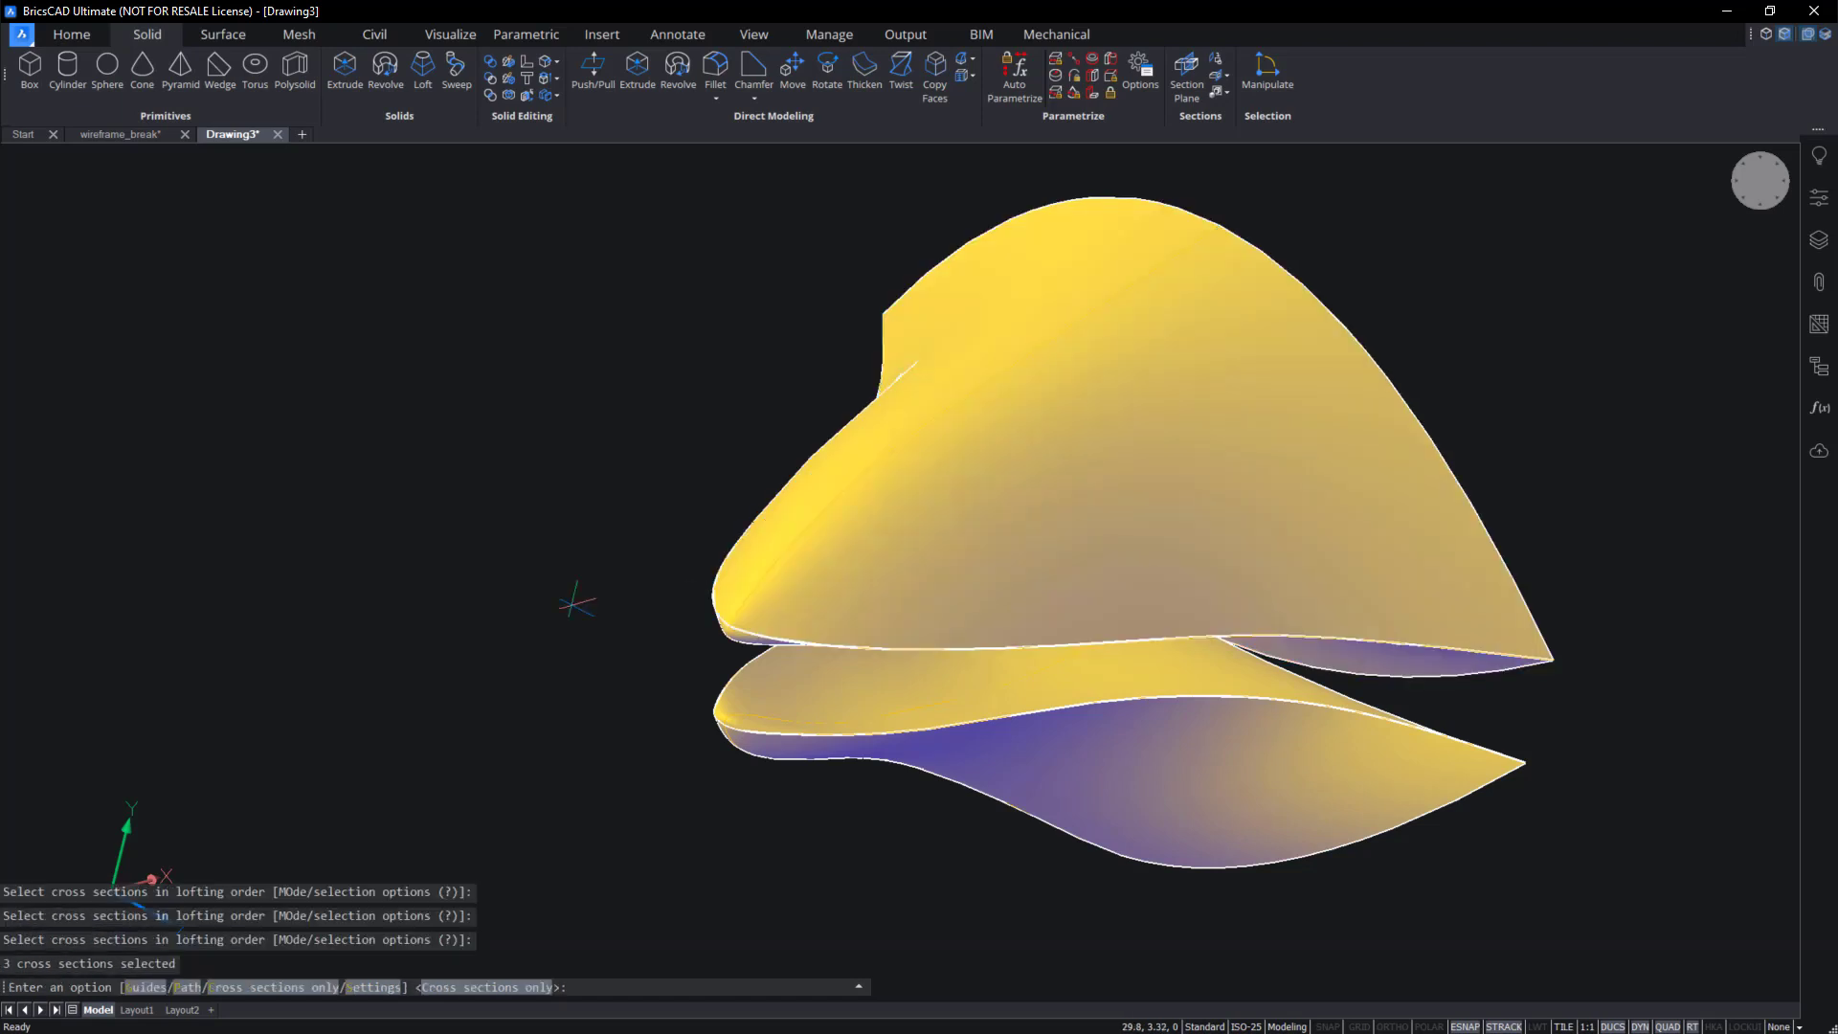
middle_click_drag(571, 605, 1538, 729, "shift")
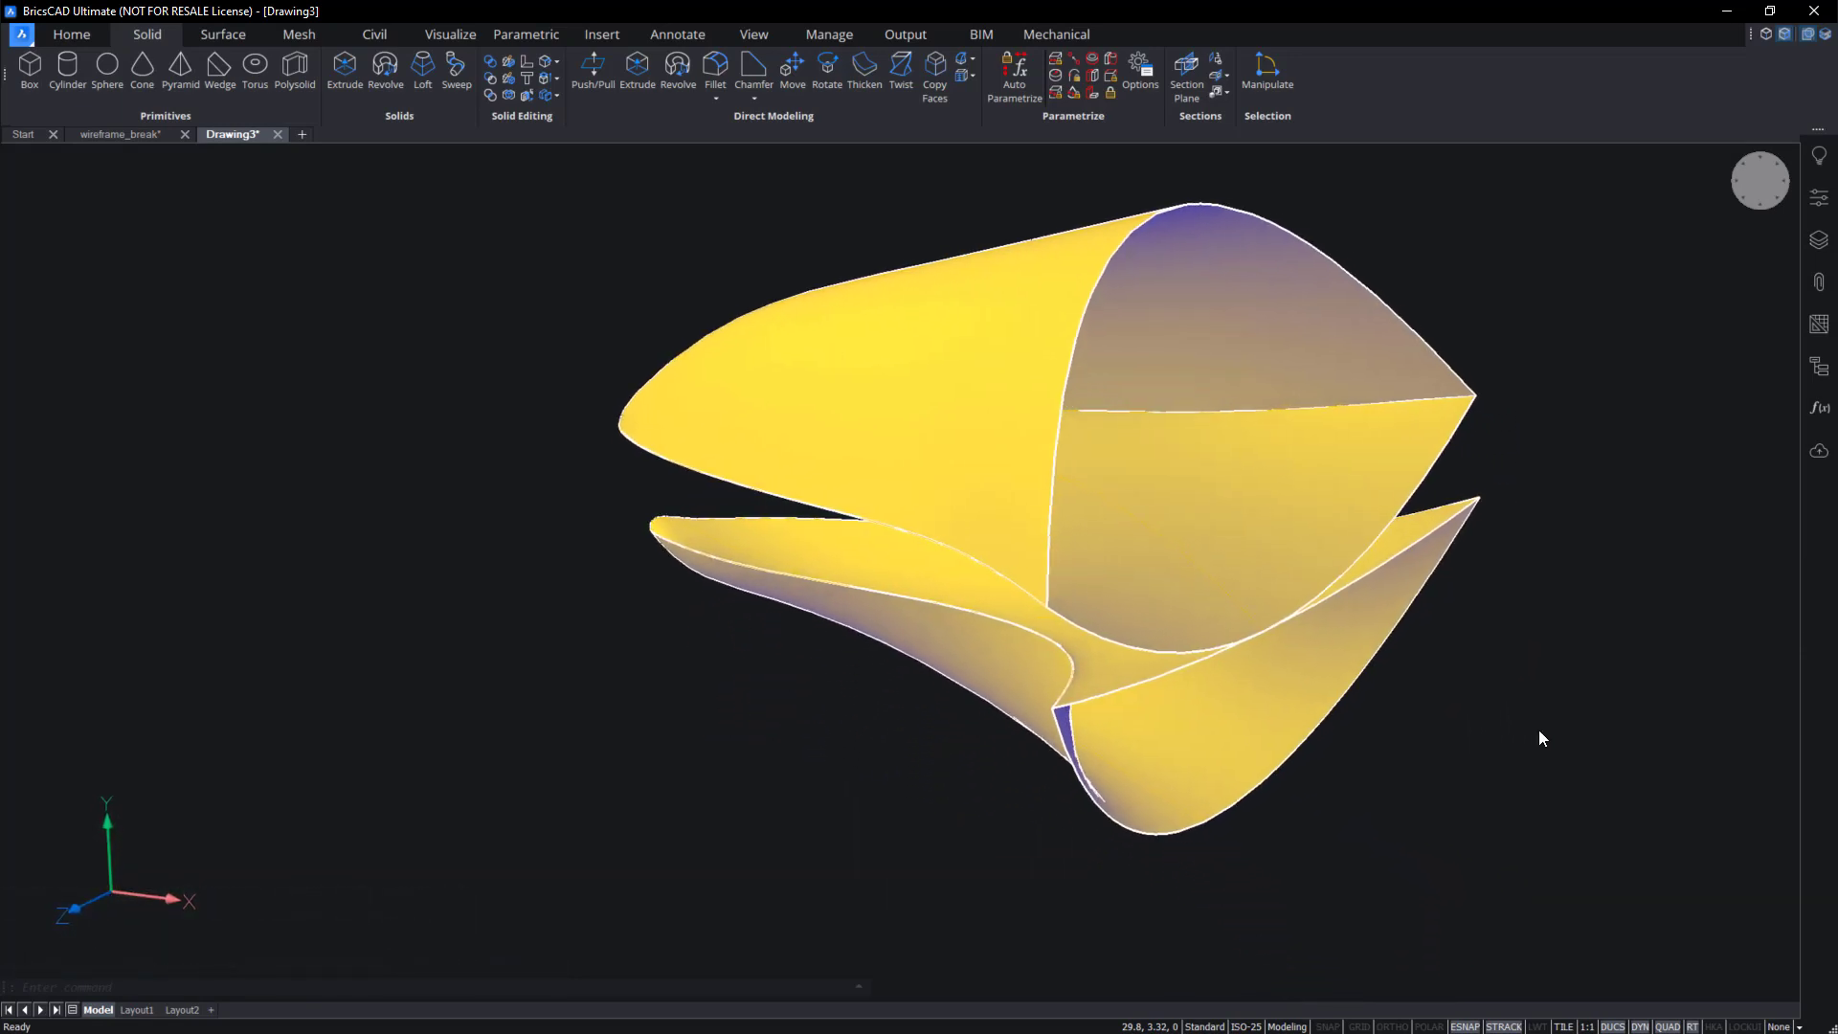
Extract the edges of the four lofted bill surfaces with XEDGES.
type("X")
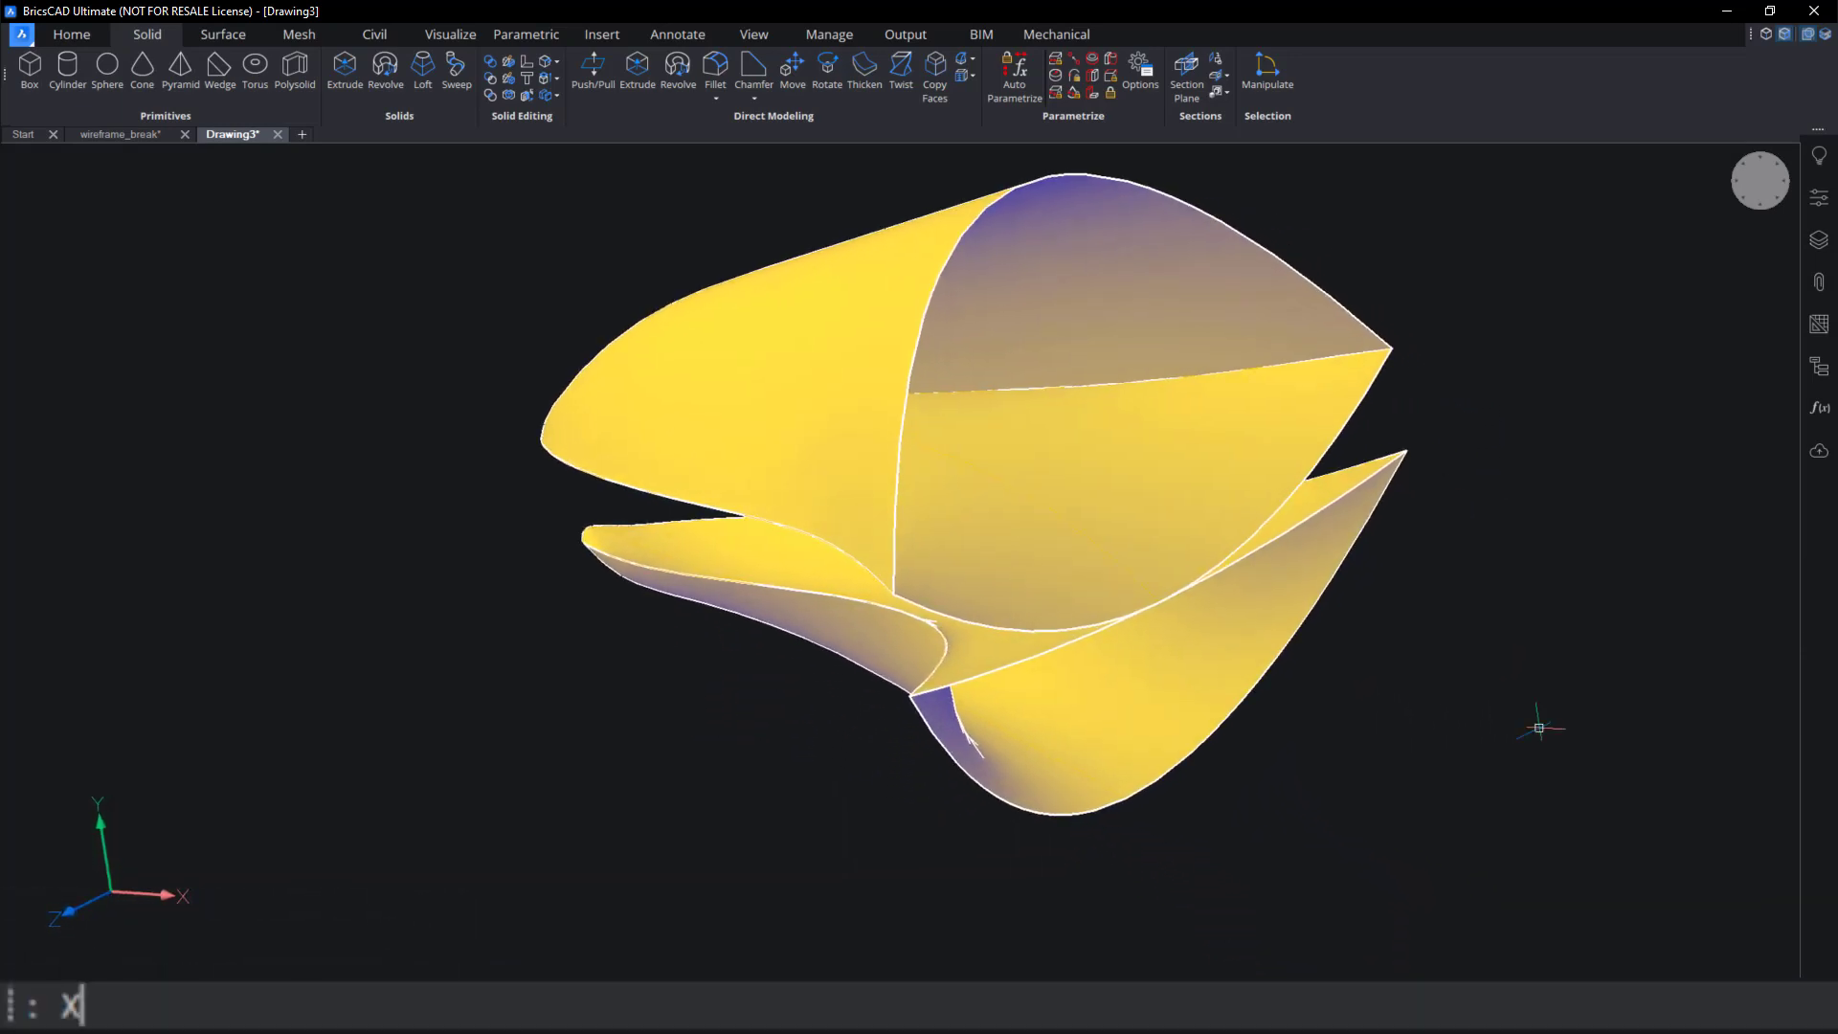
type("EDGES")
key("Return")
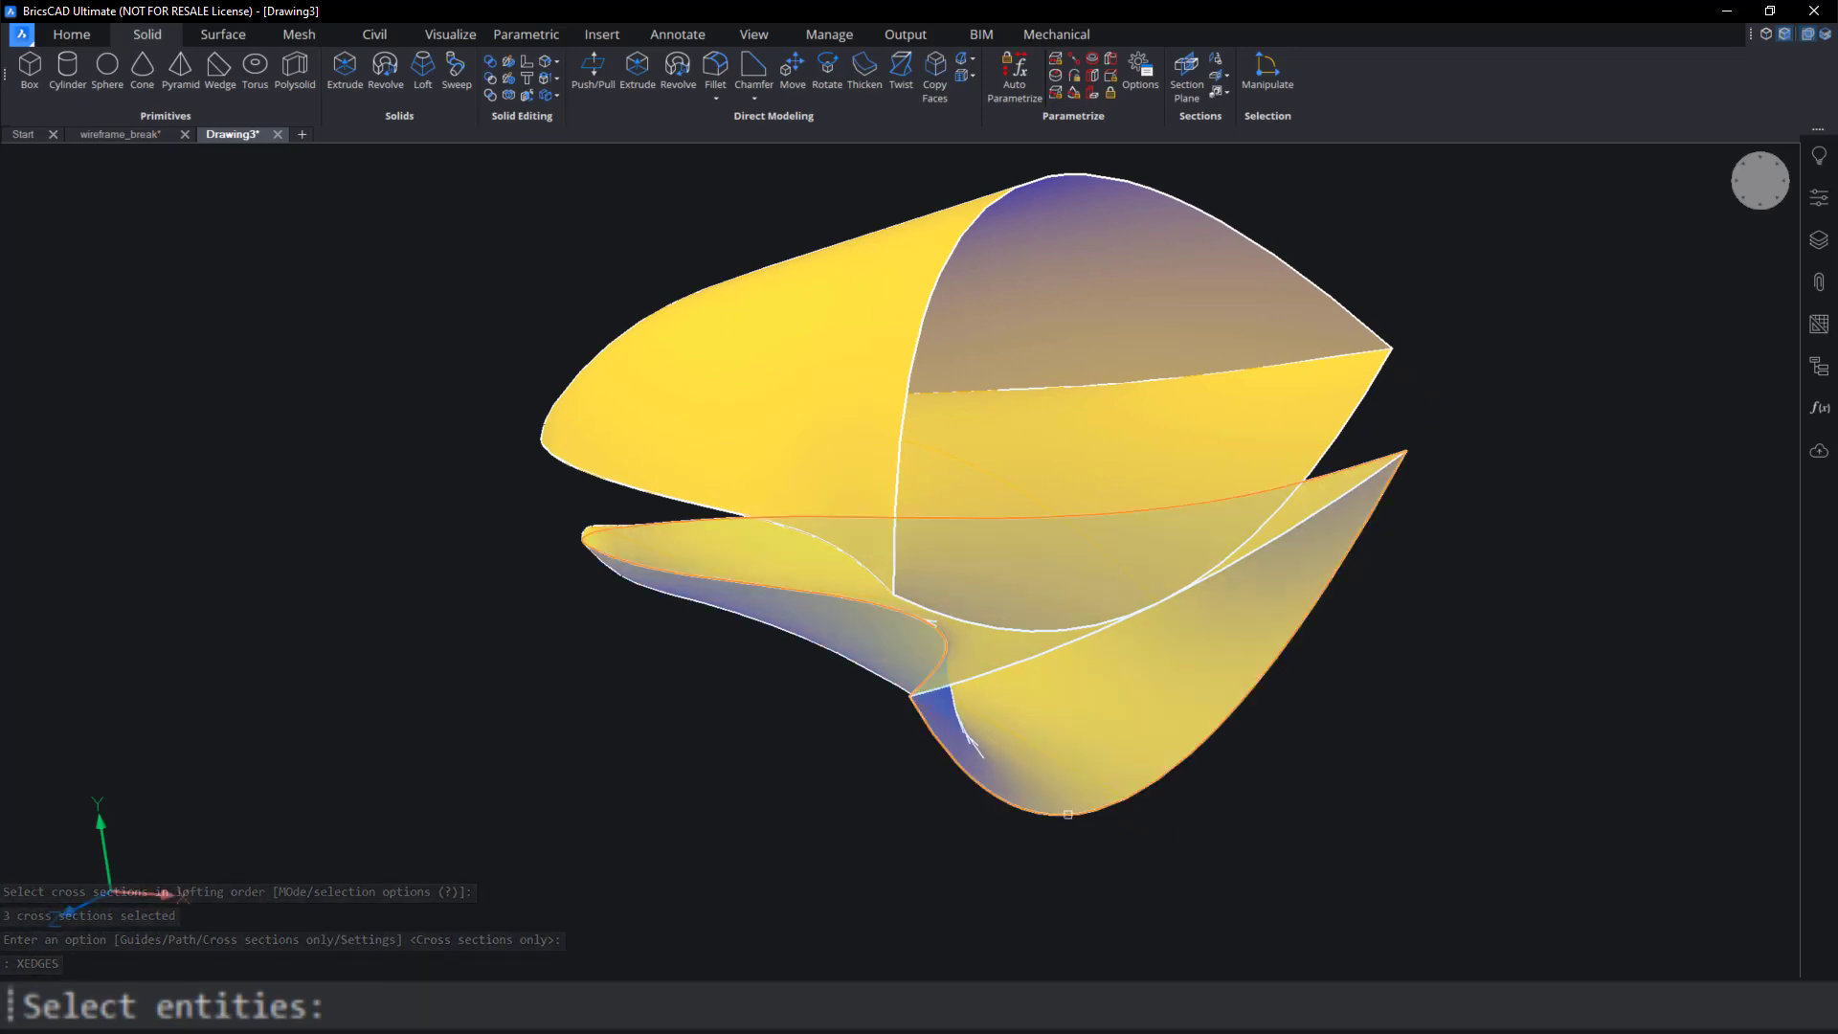
left_click(1067, 814)
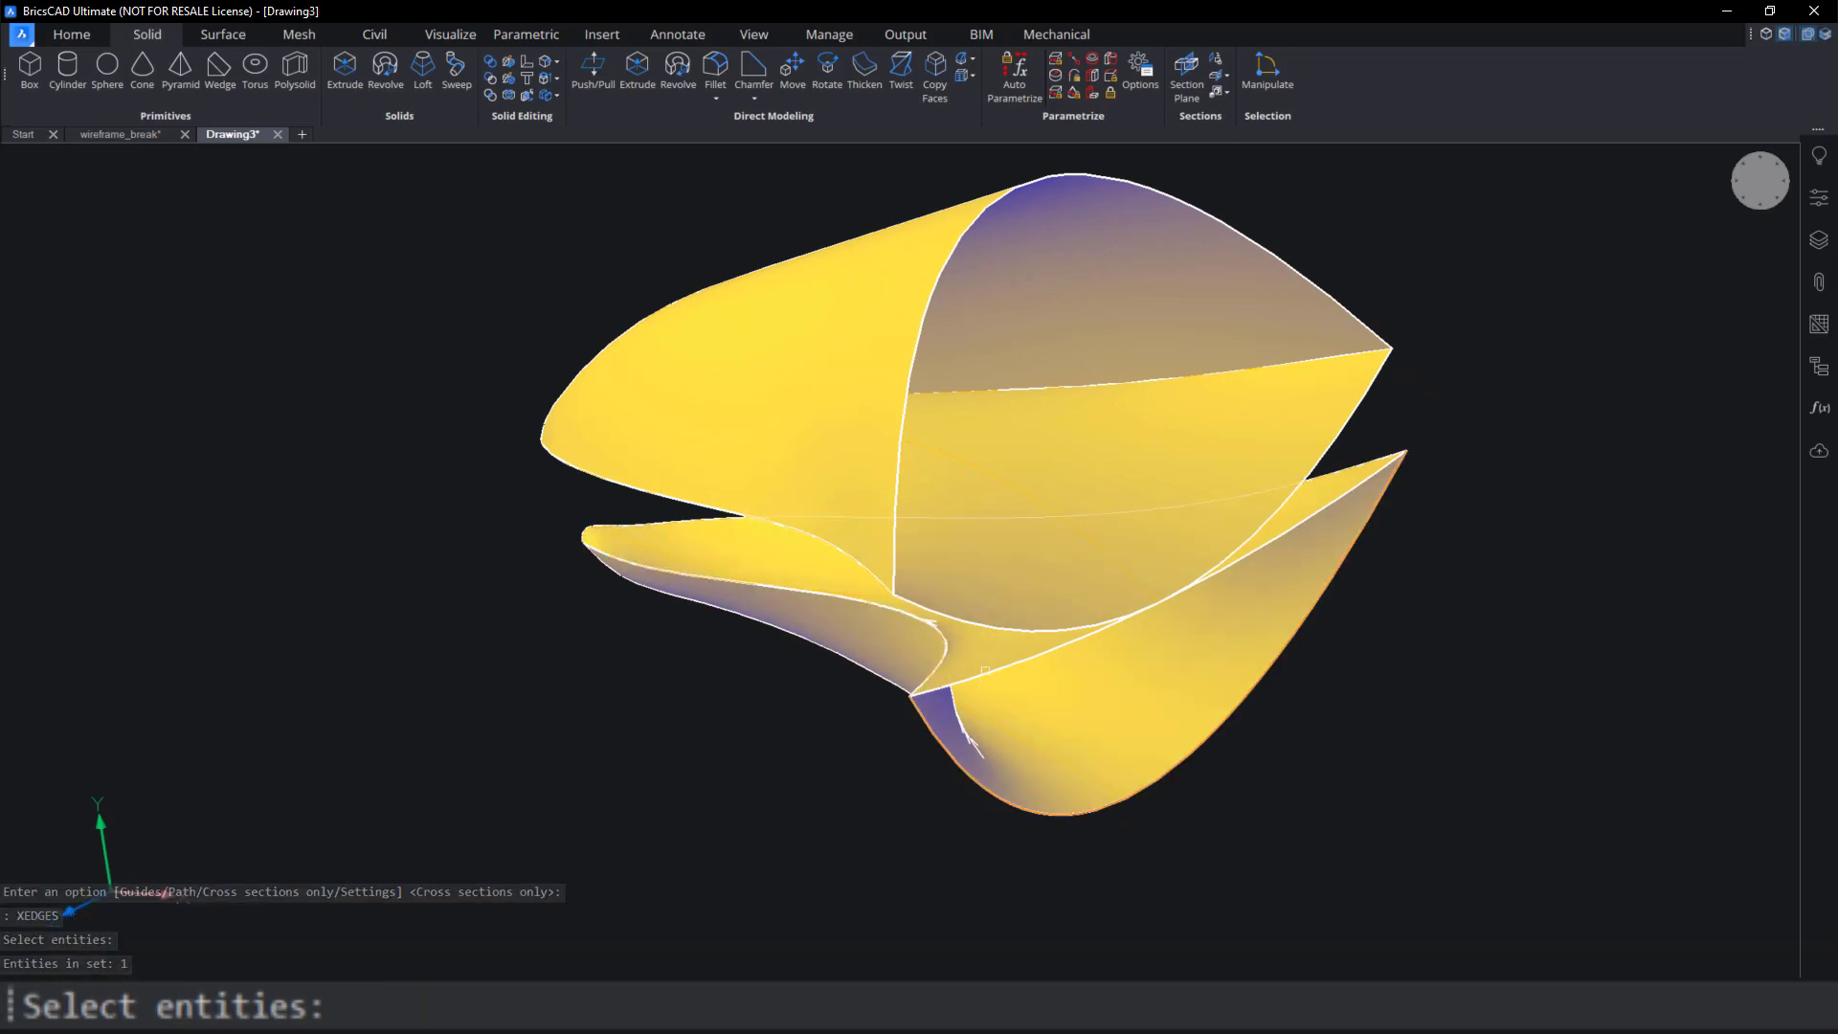
scroll(944, 686, "up", 4)
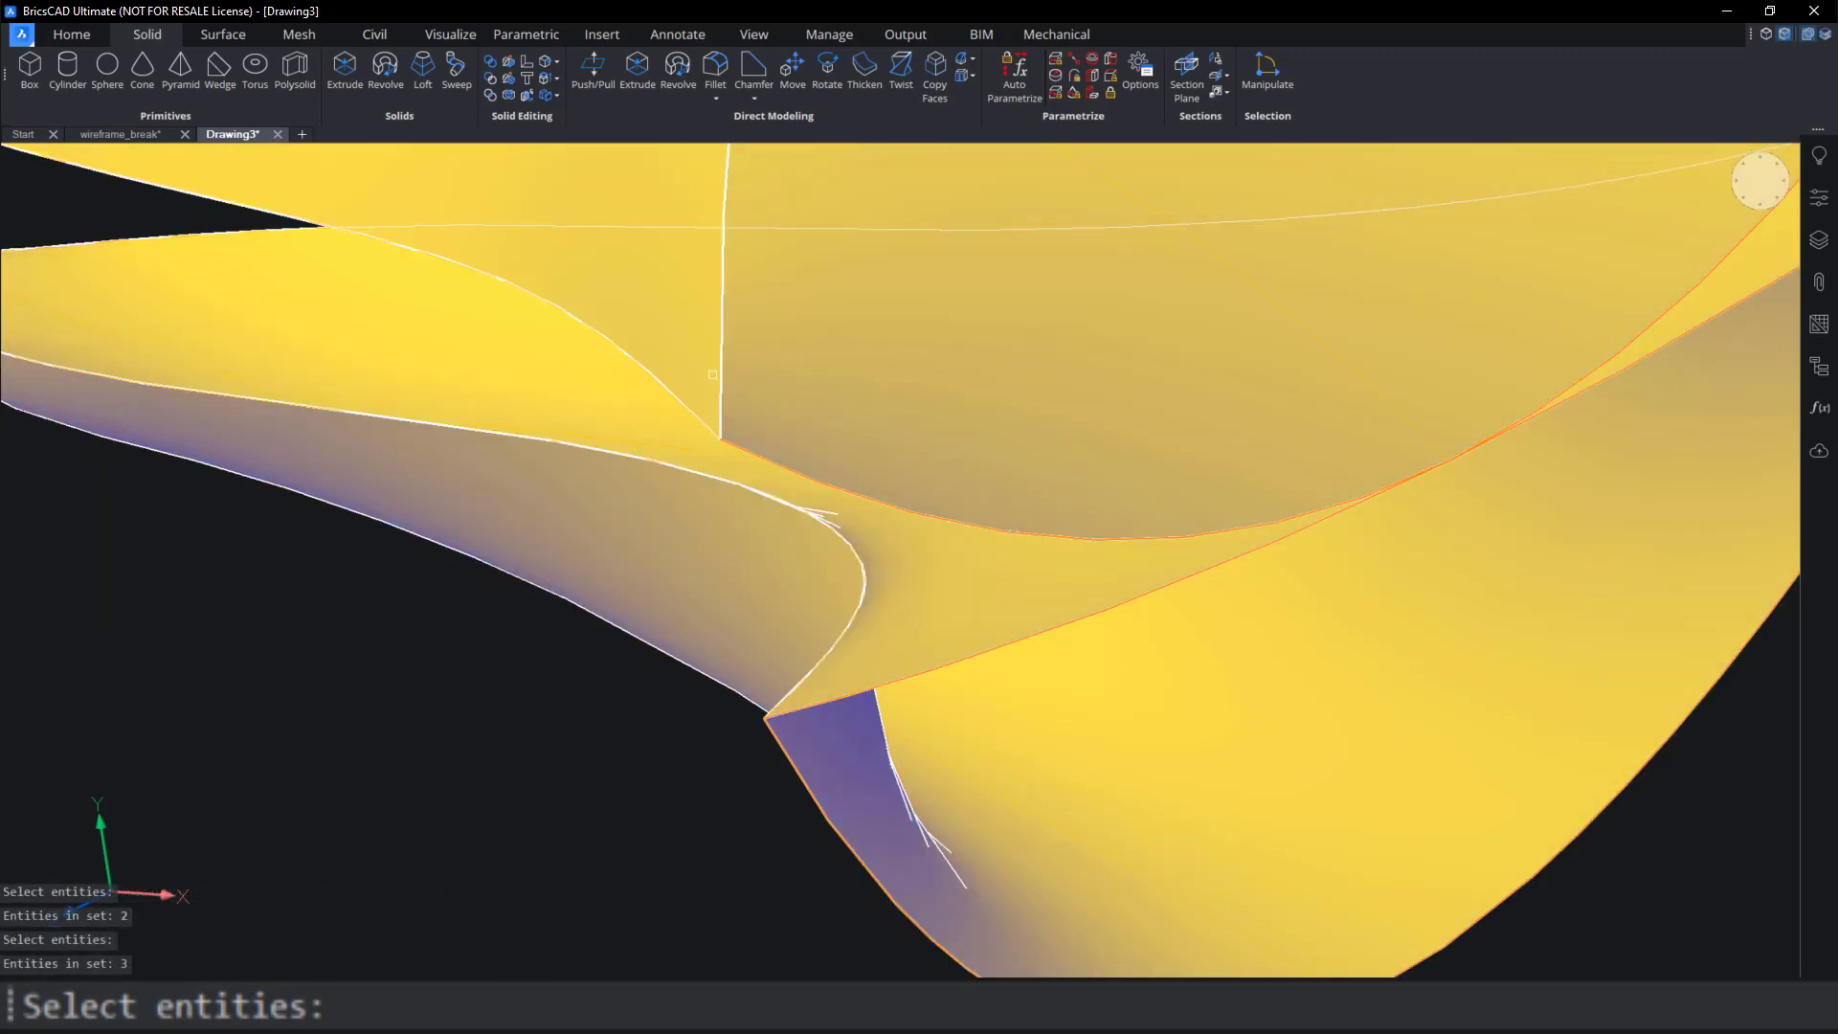
left_click(718, 375)
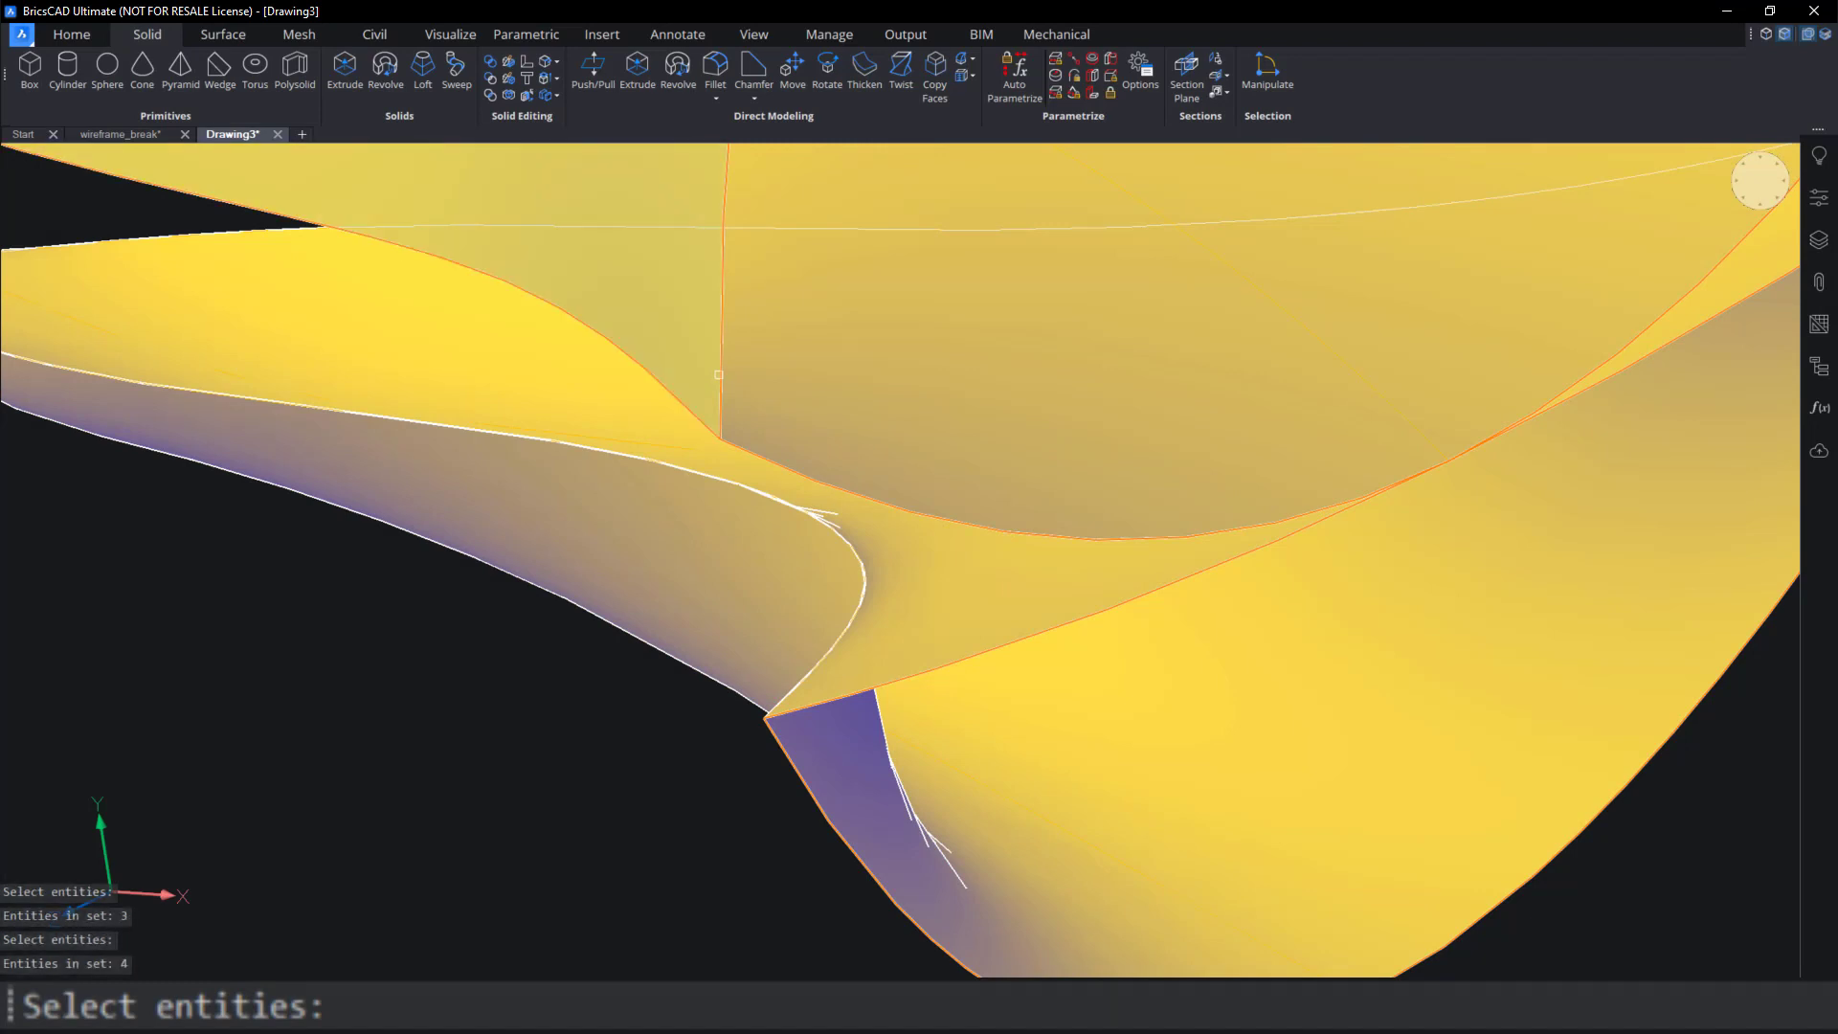
scroll(646, 598, "down", 5)
middle_click_drag(647, 598, 788, 748)
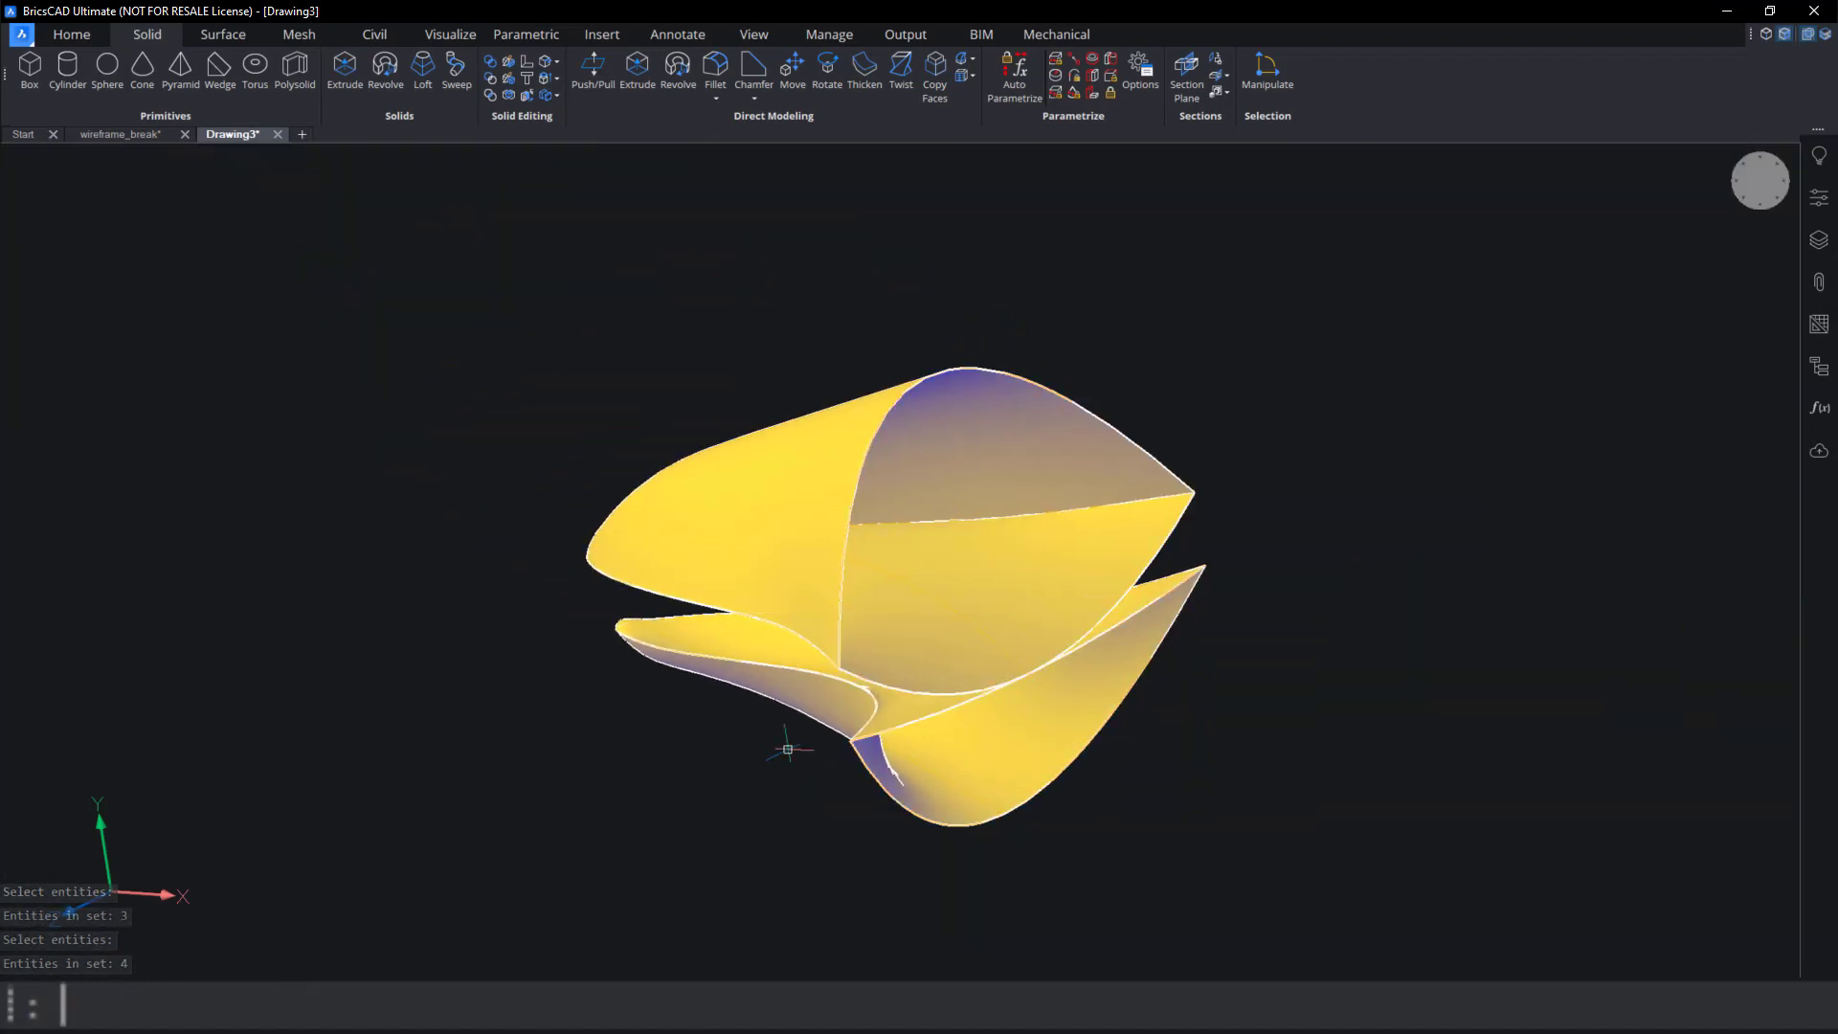
key("Escape")
Loft a closing surface across the upper bill's open back end between its top and bottom edges, using cross sections only.
type("LOFT")
key("Return")
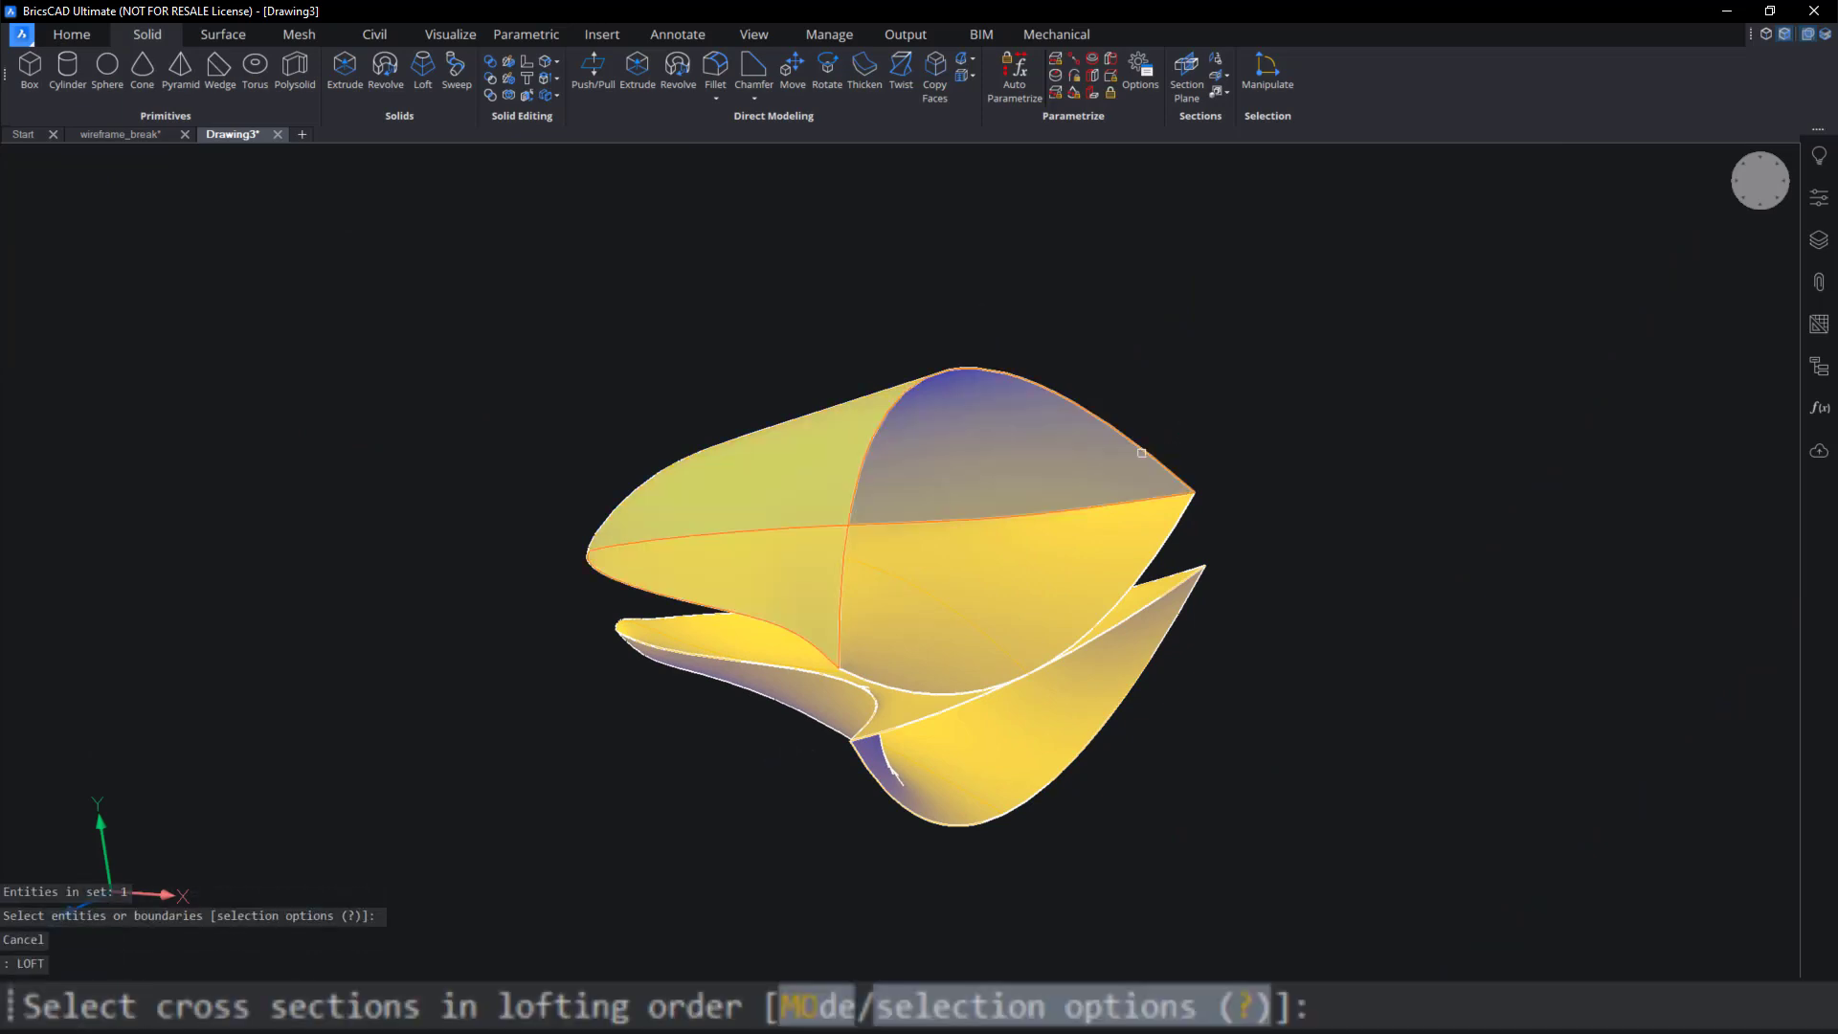
left_click(1170, 473)
left_click(1165, 535)
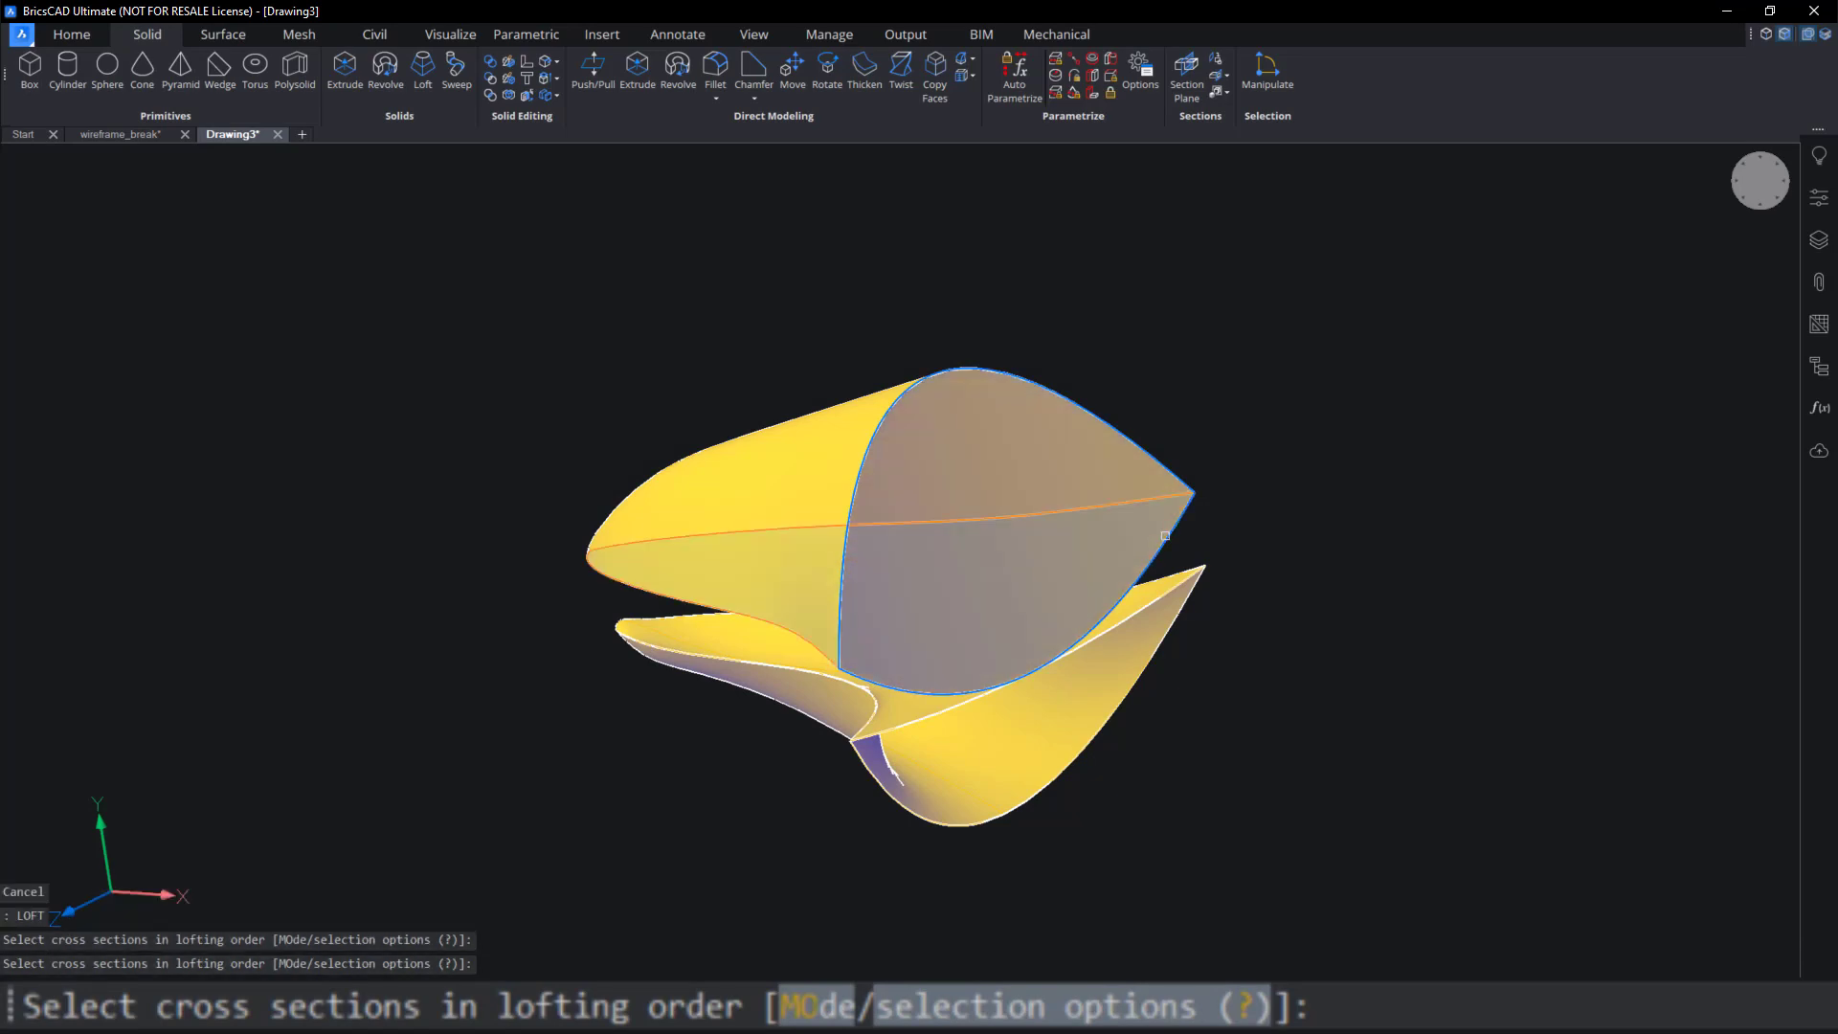
key("Return")
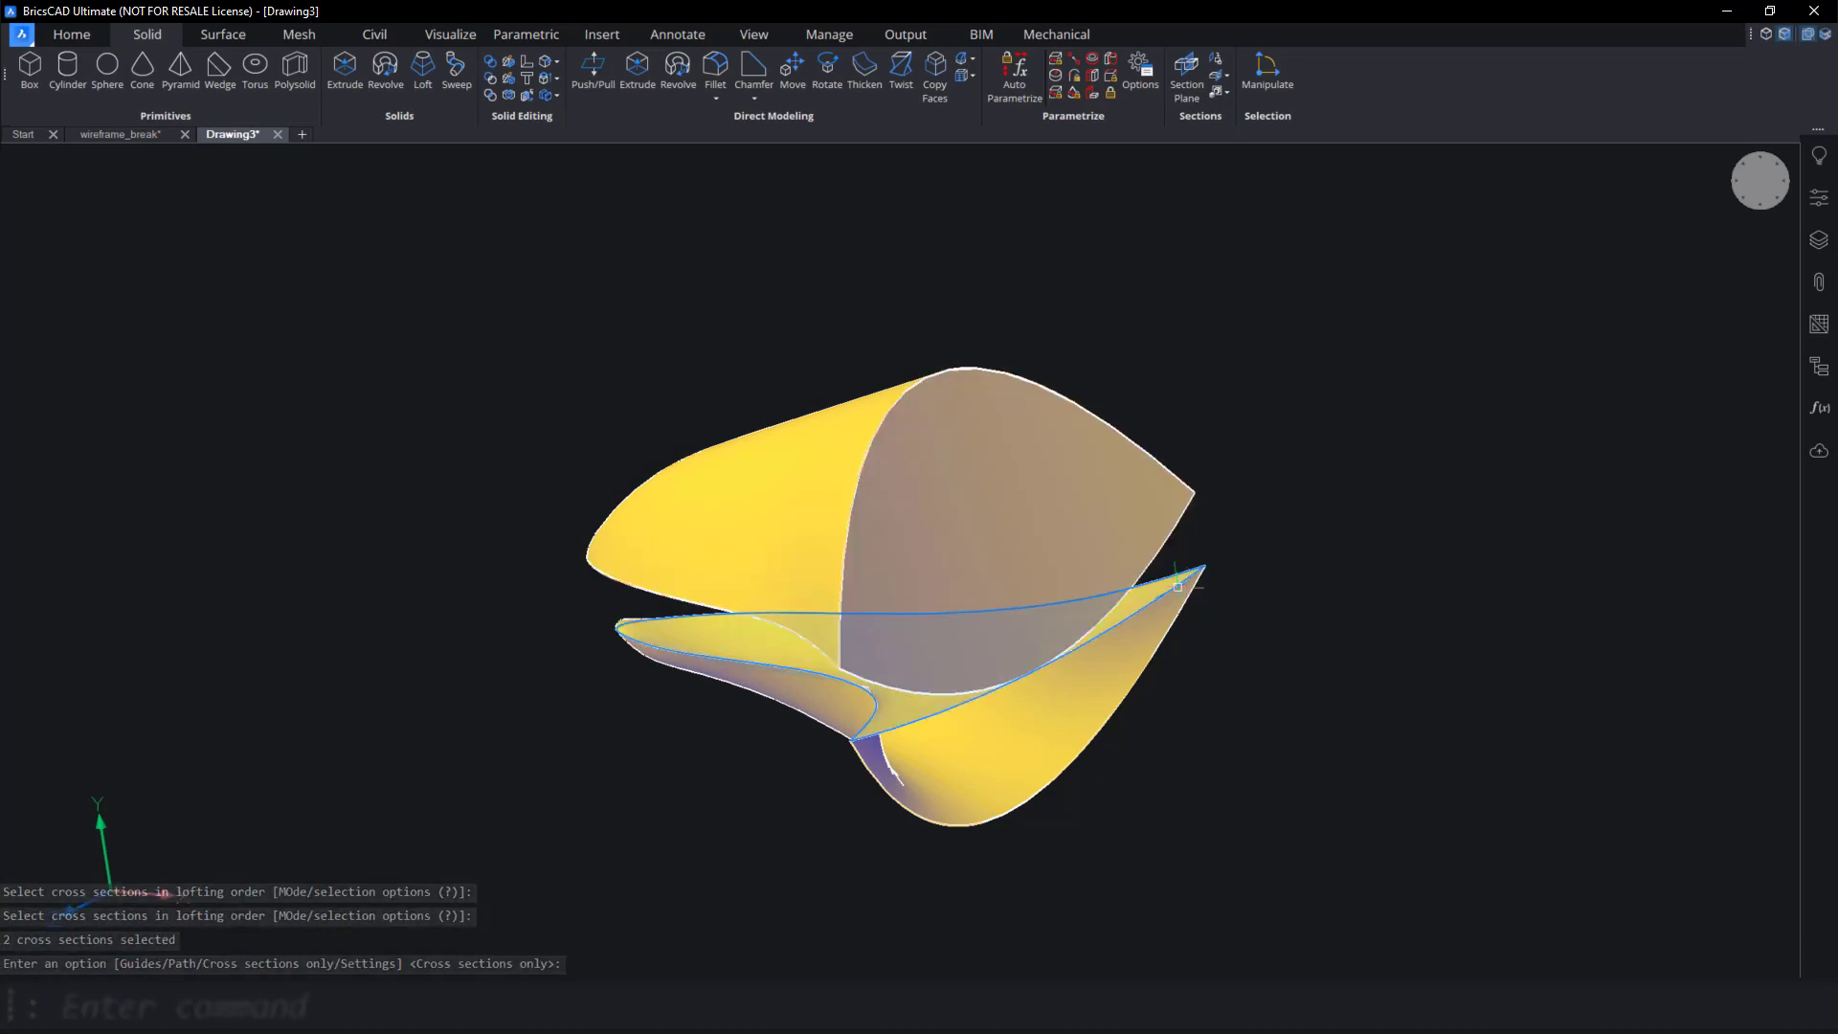
key("Return")
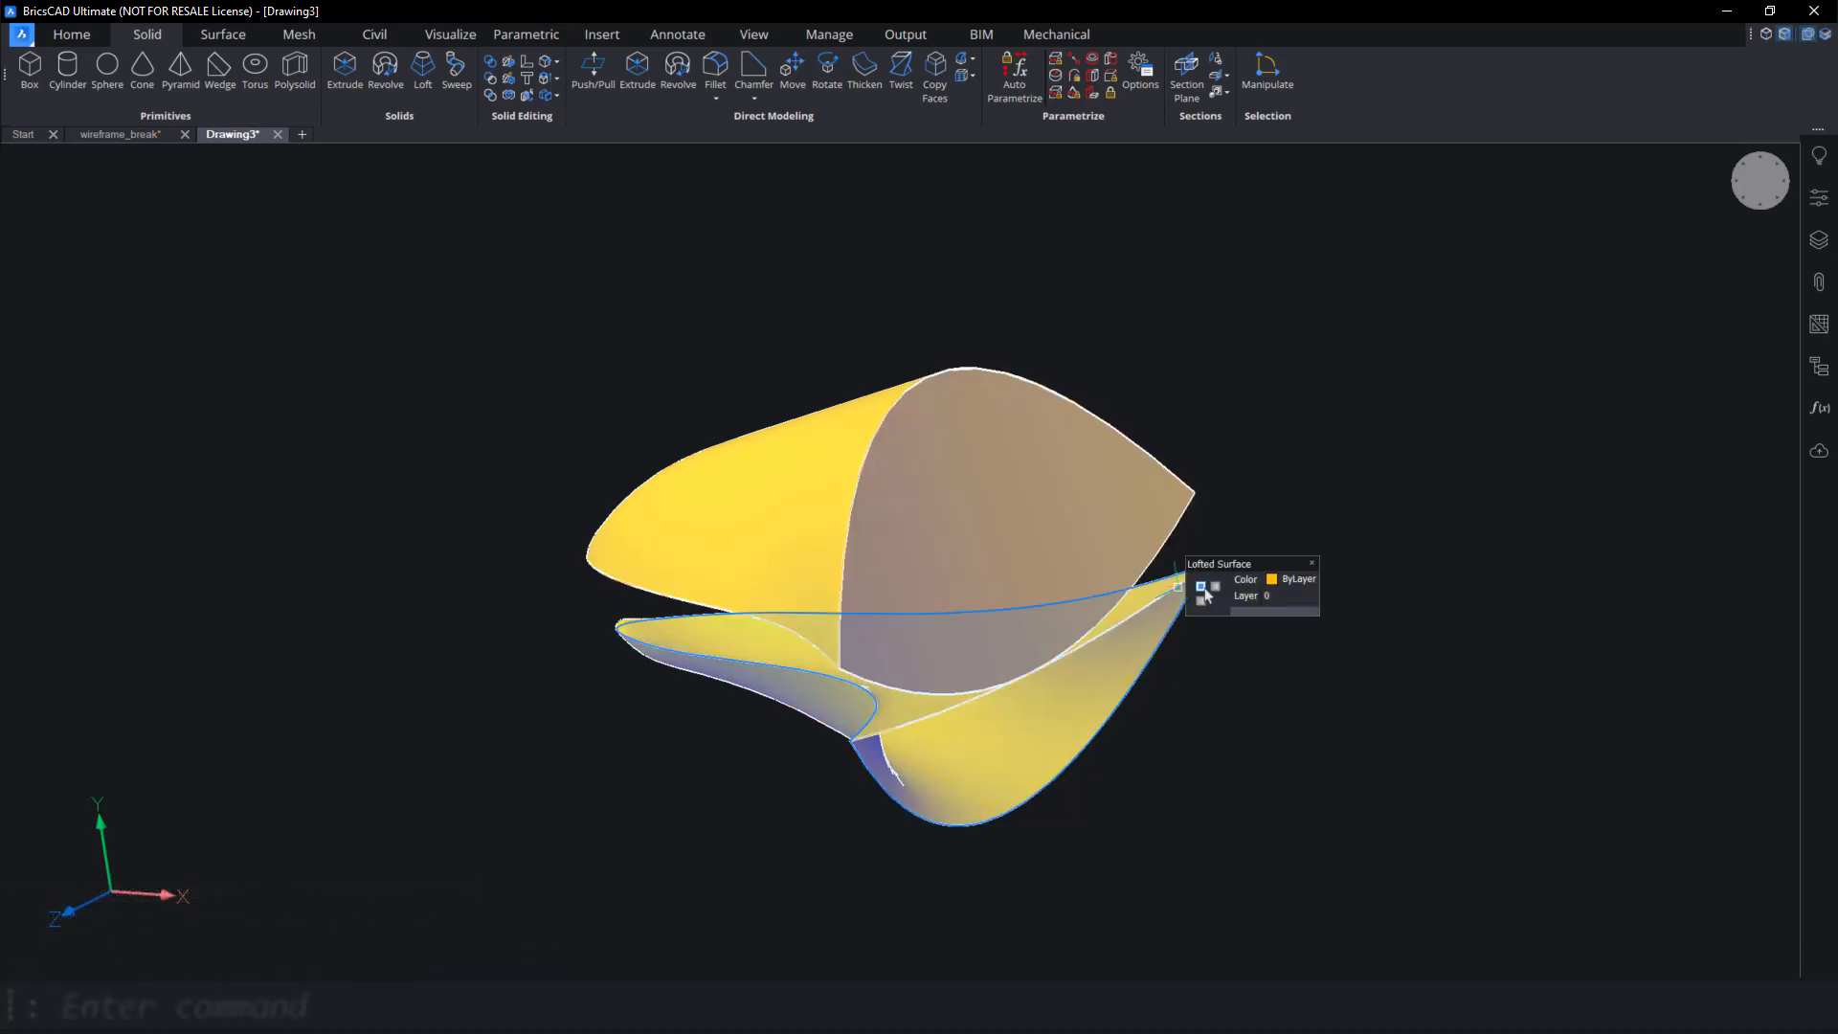
Loft a closing surface across the lower bill's open back end between its upper and lower edges, using cross sections only.
left_click(1178, 582)
left_click(1129, 685)
key("Return")
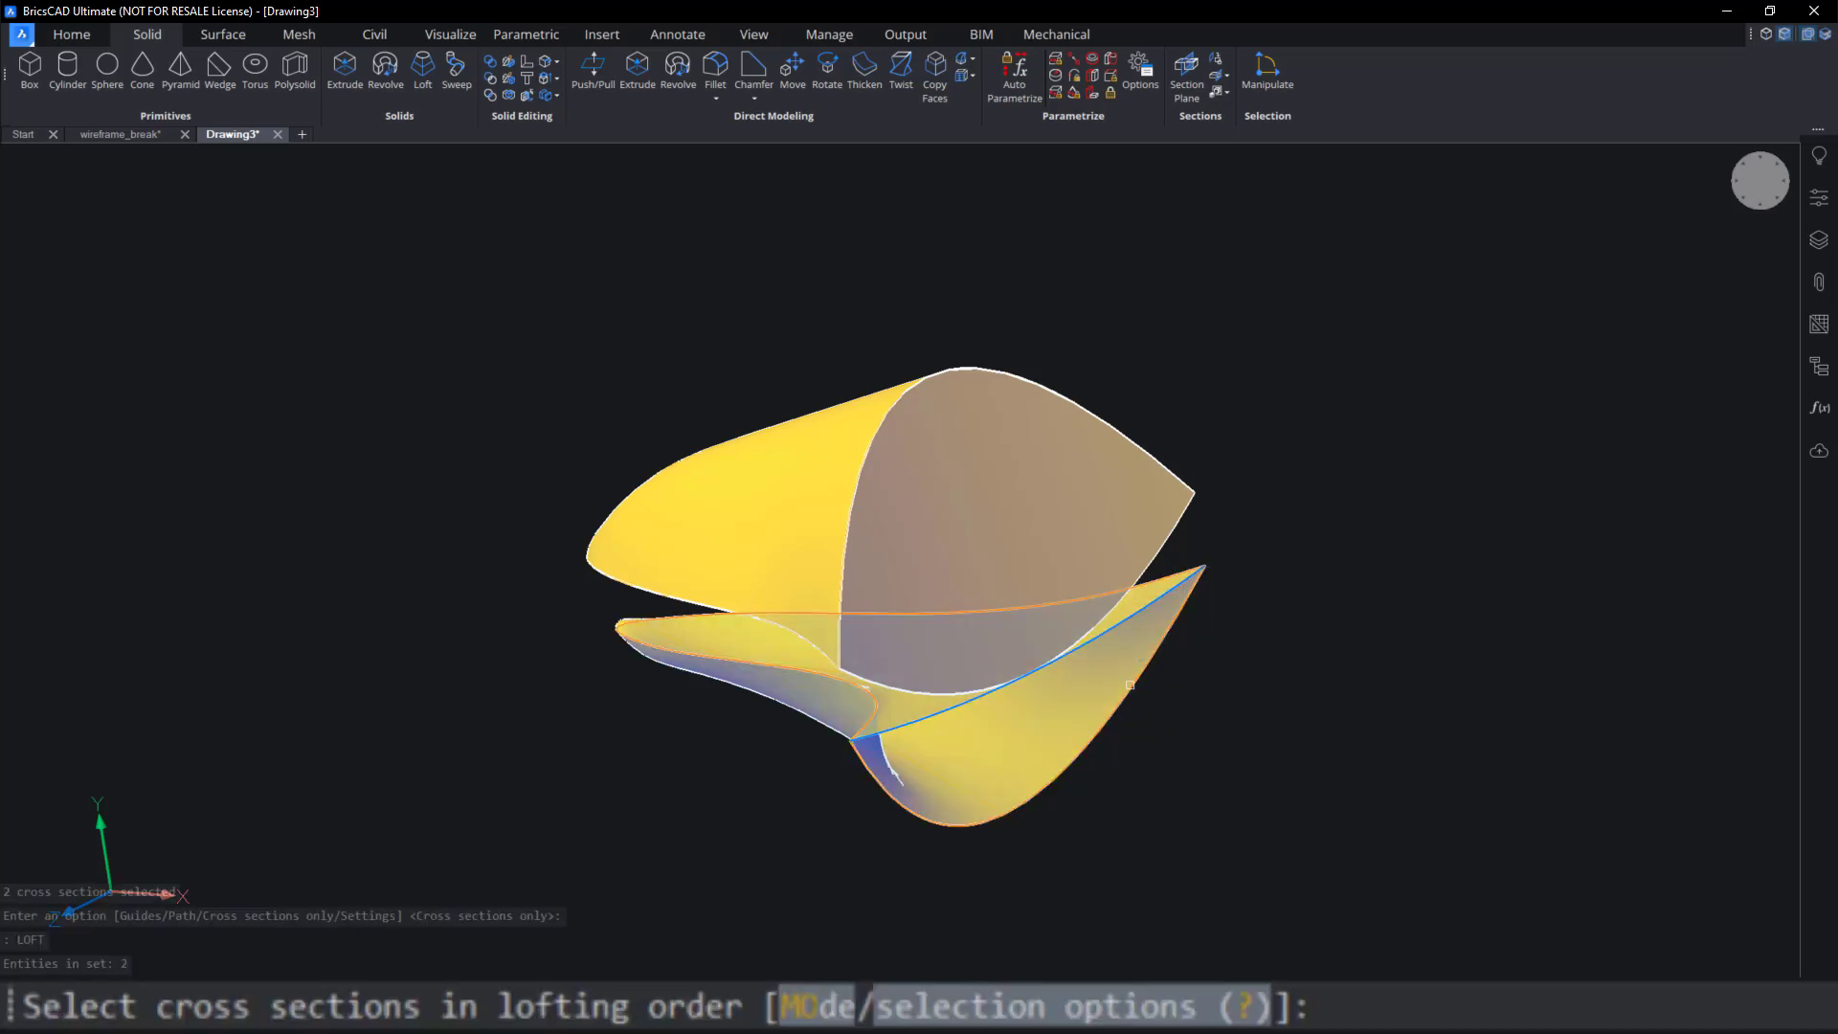
key("Return")
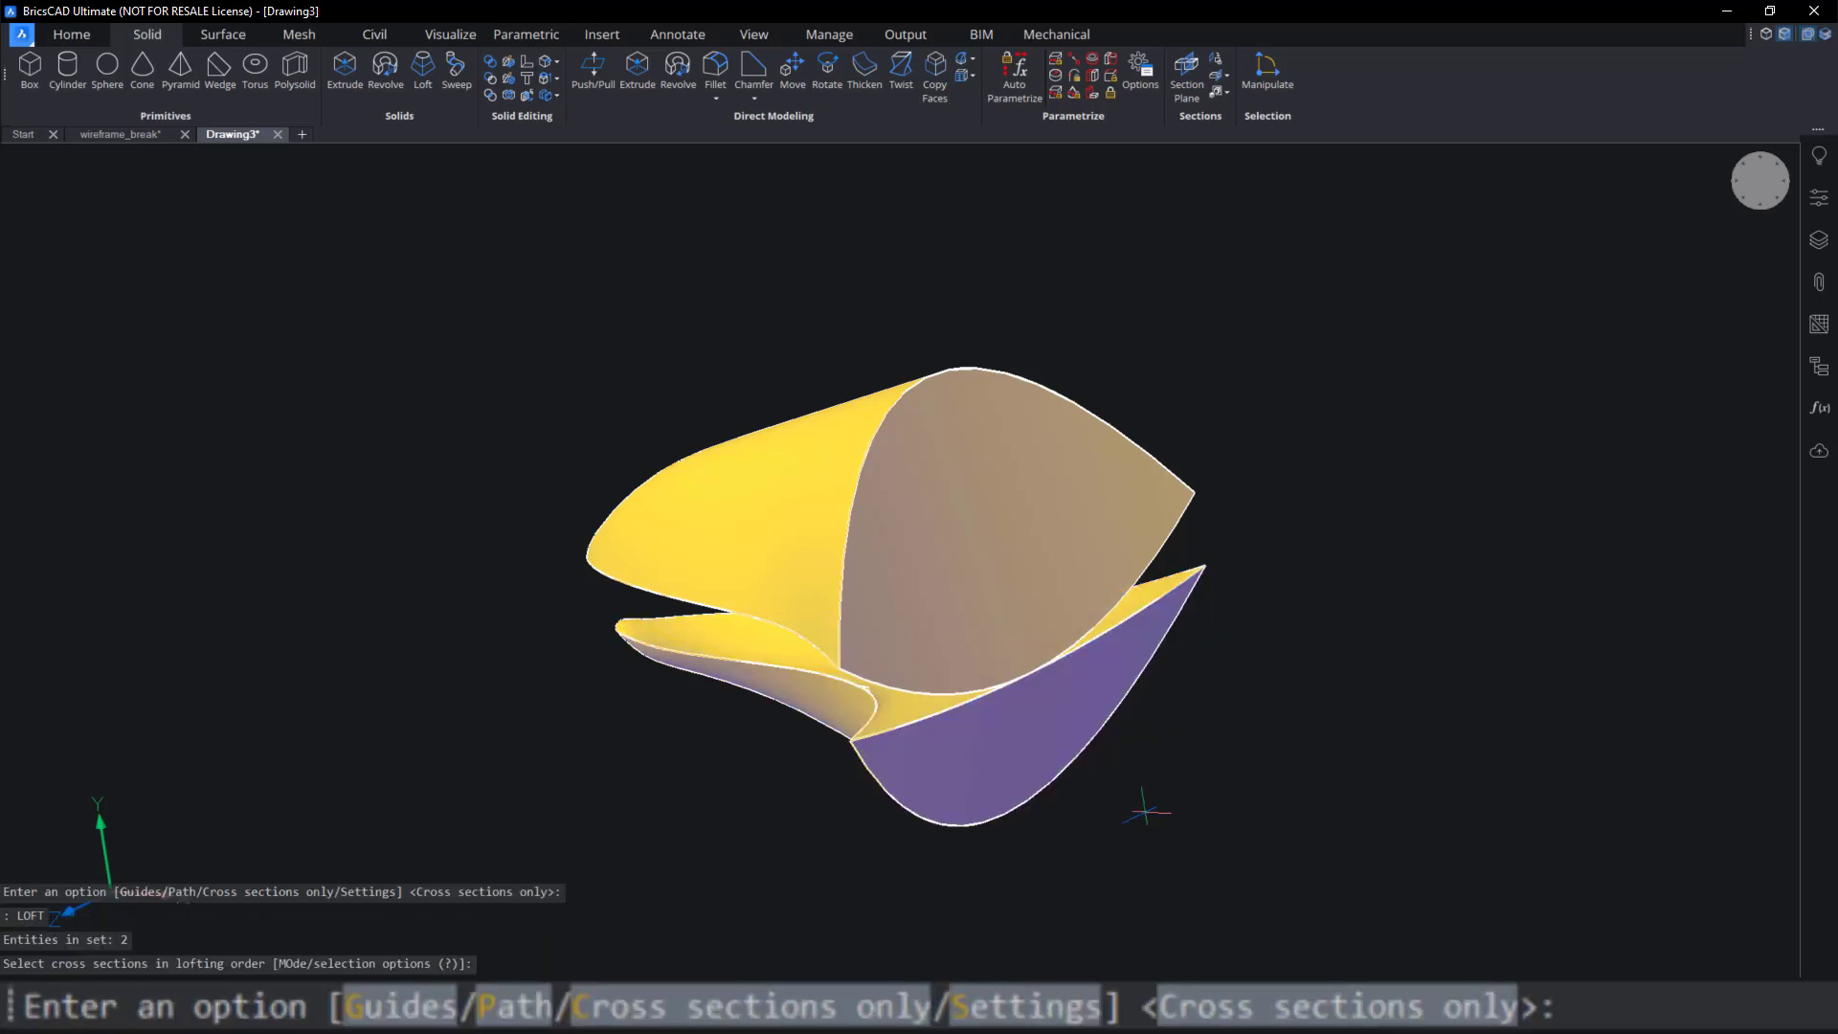
key("Return")
Stitch all the bill surfaces into solids with DMSTITCH and check the entity type of the upper bill.
mouse_move(957, 575)
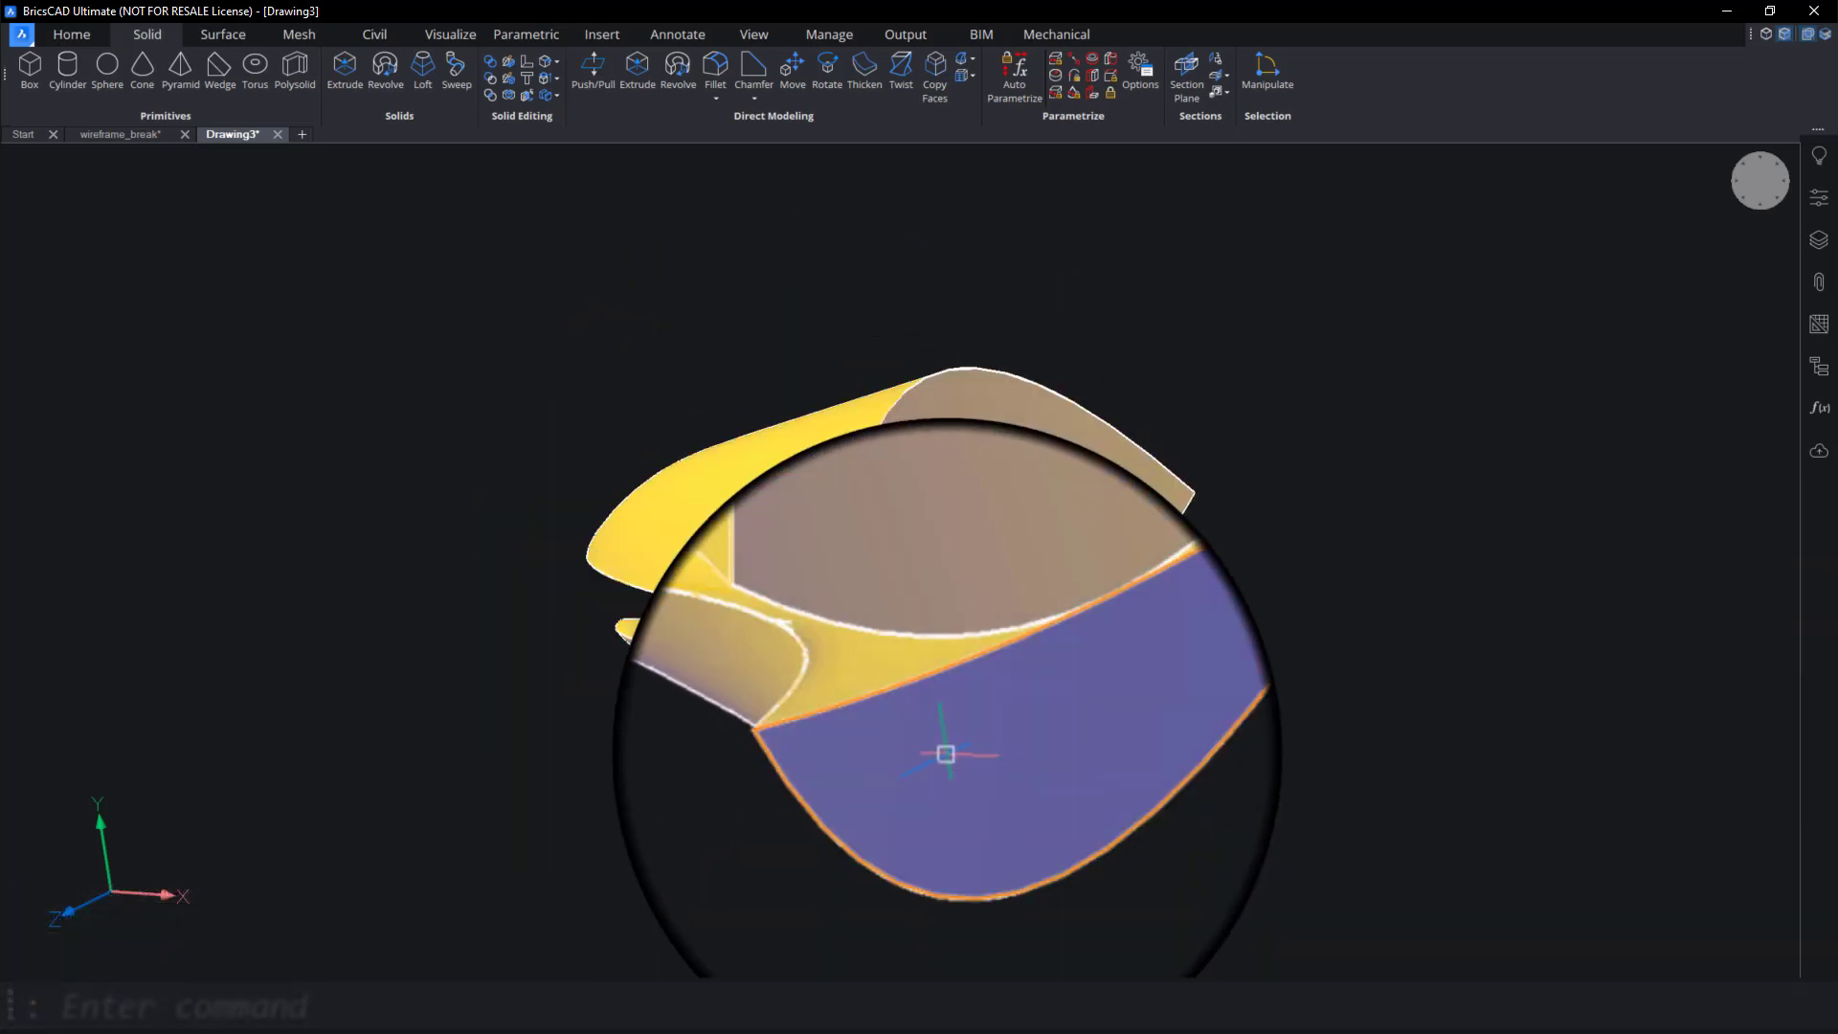
left_click(1284, 808)
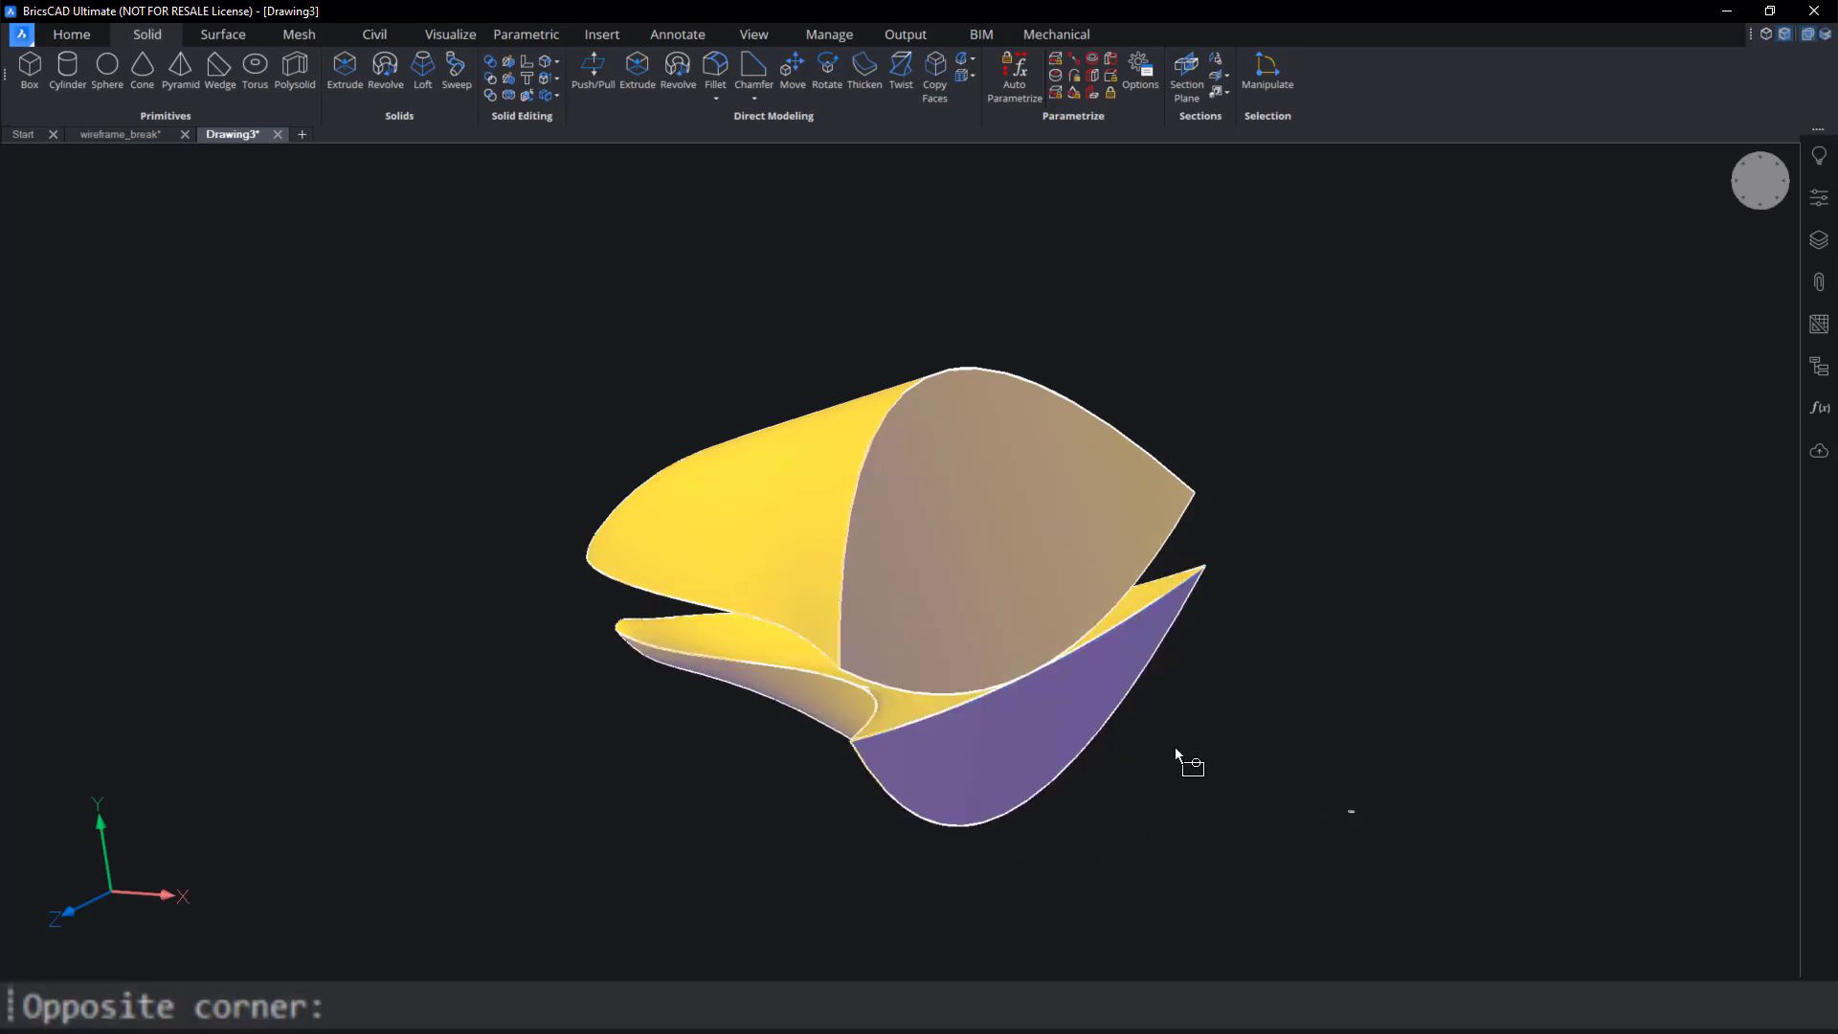
left_click(513, 299)
type("DMSTITCH")
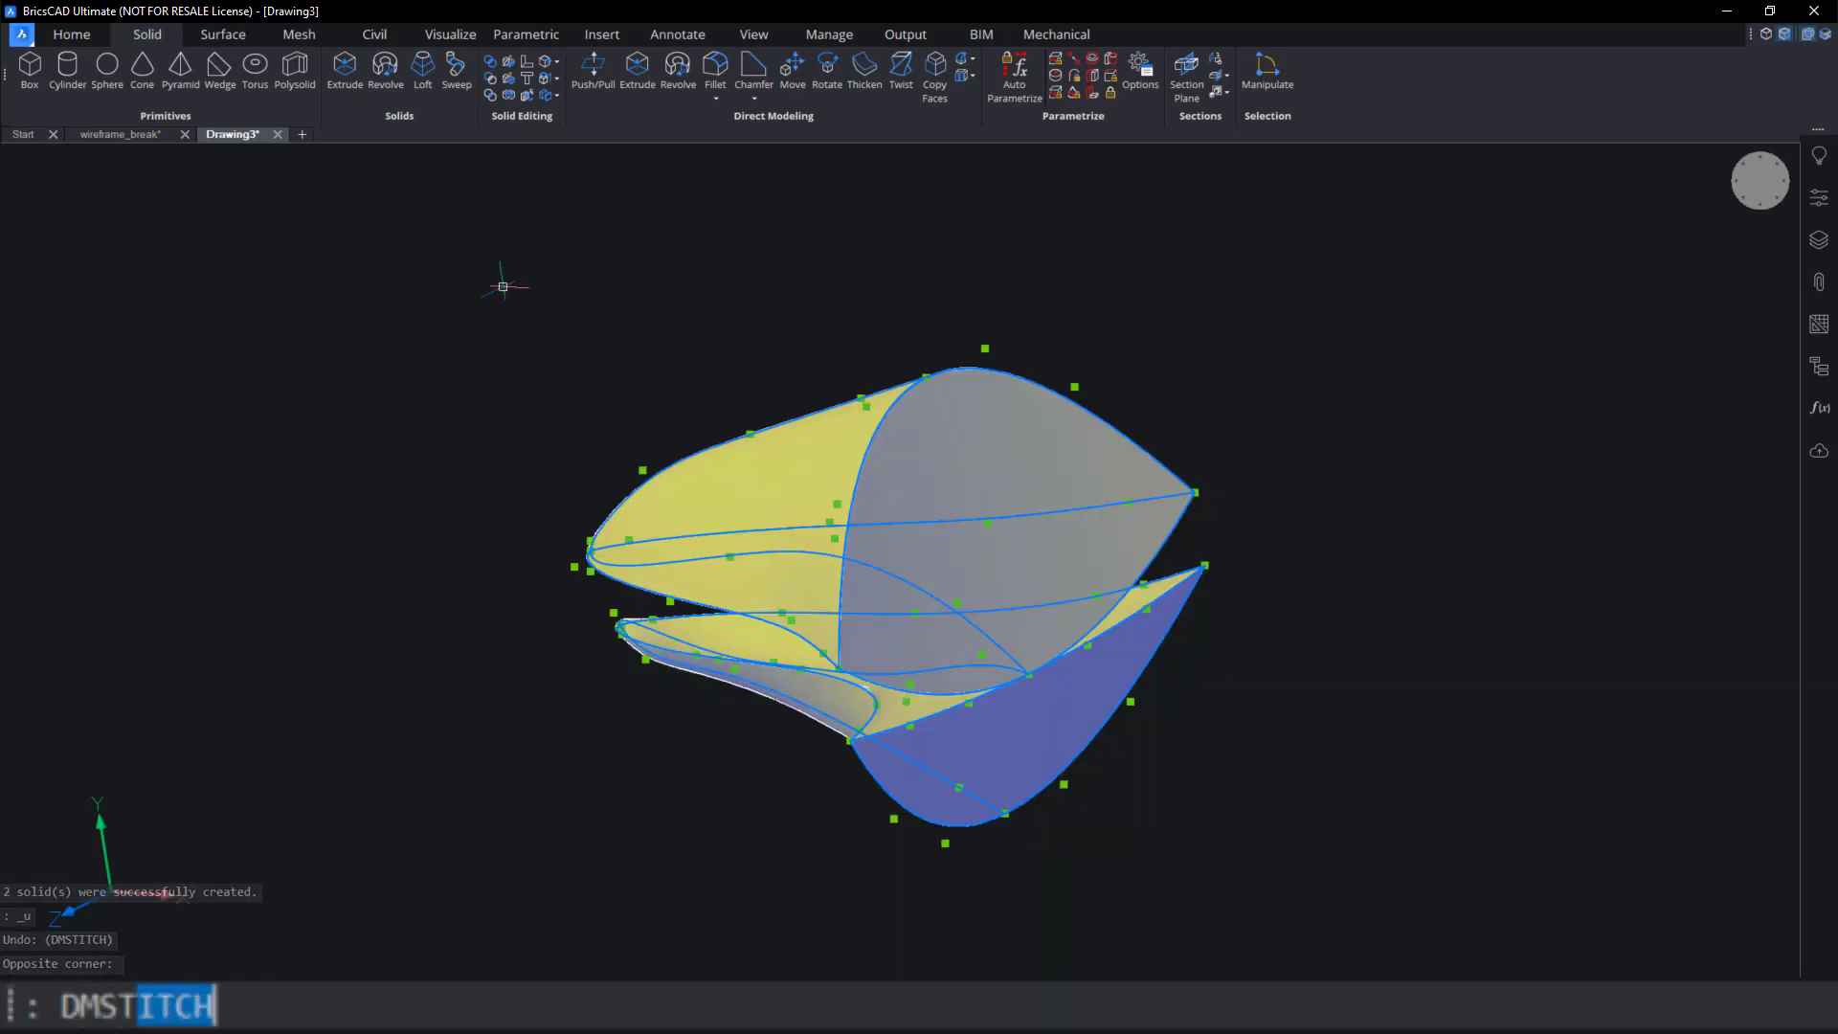
key("Return")
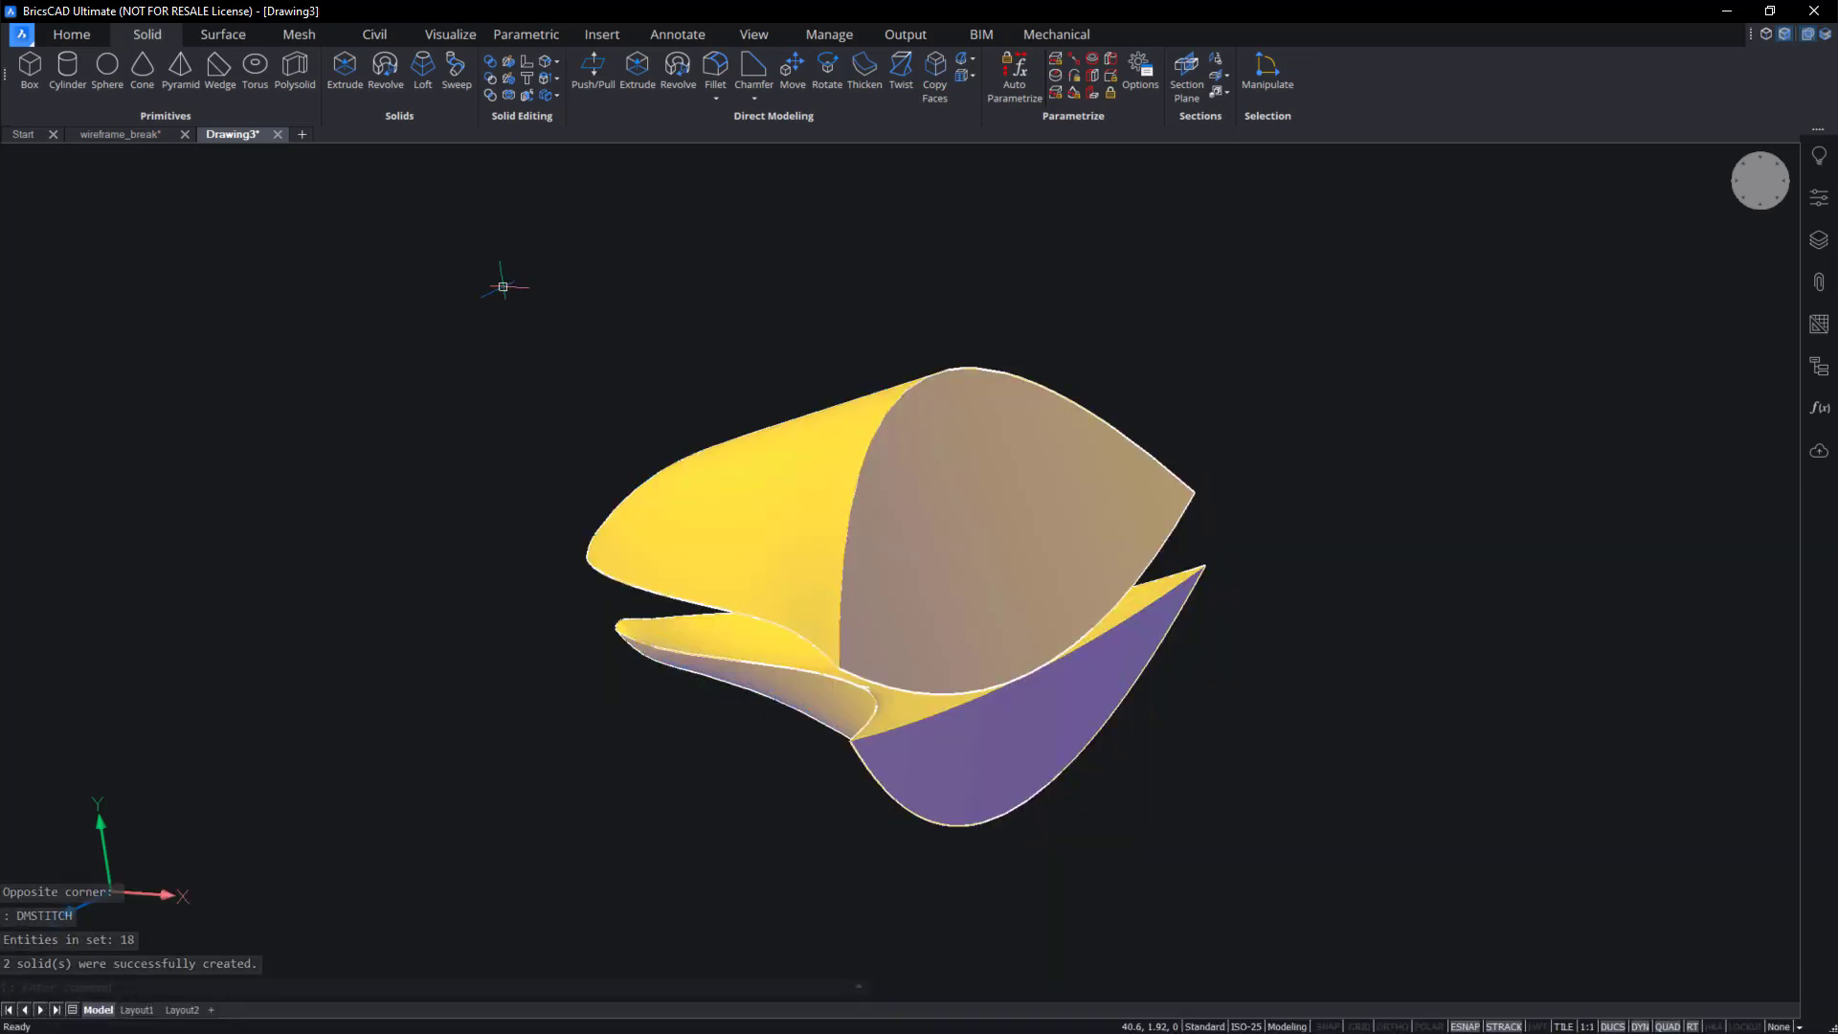
mouse_move(821, 494)
key("Tab")
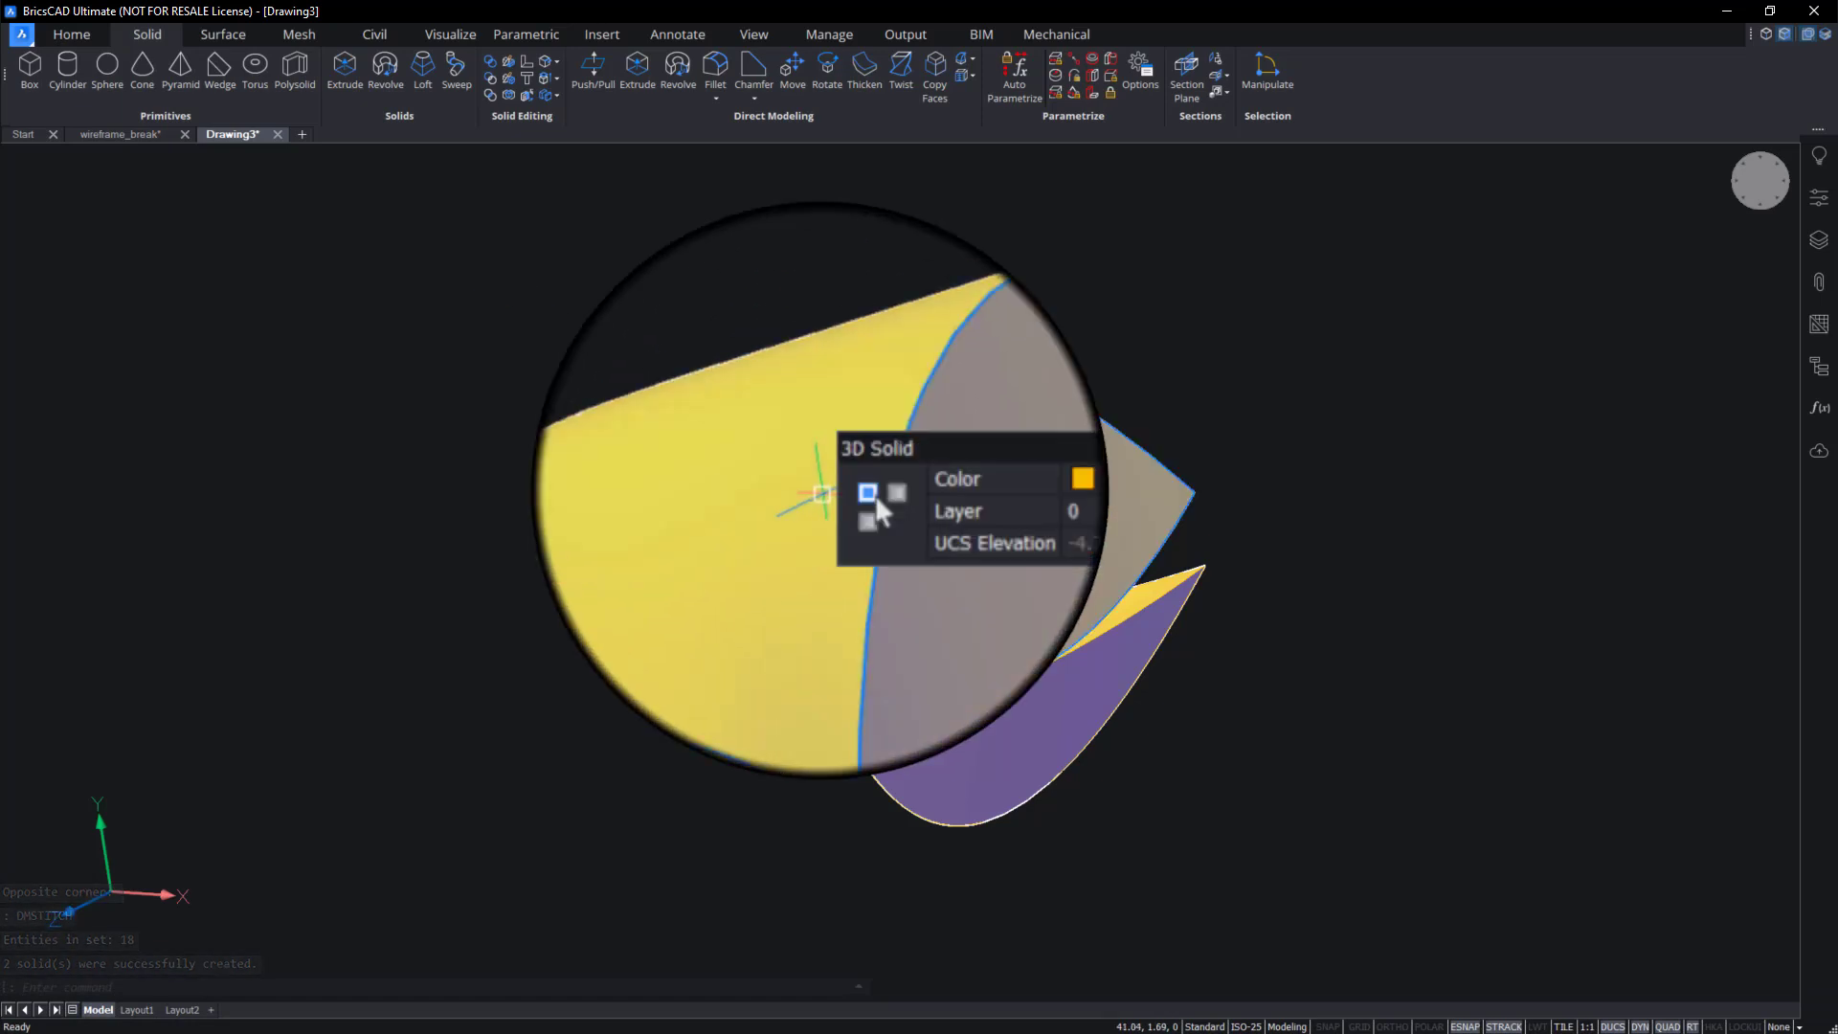
View the bill from the top and unisolate the hidden entities to bring back the rest of the figure.
middle_click_drag(963, 746, 1197, 699, "shift")
left_click_drag(1218, 760, 611, 372)
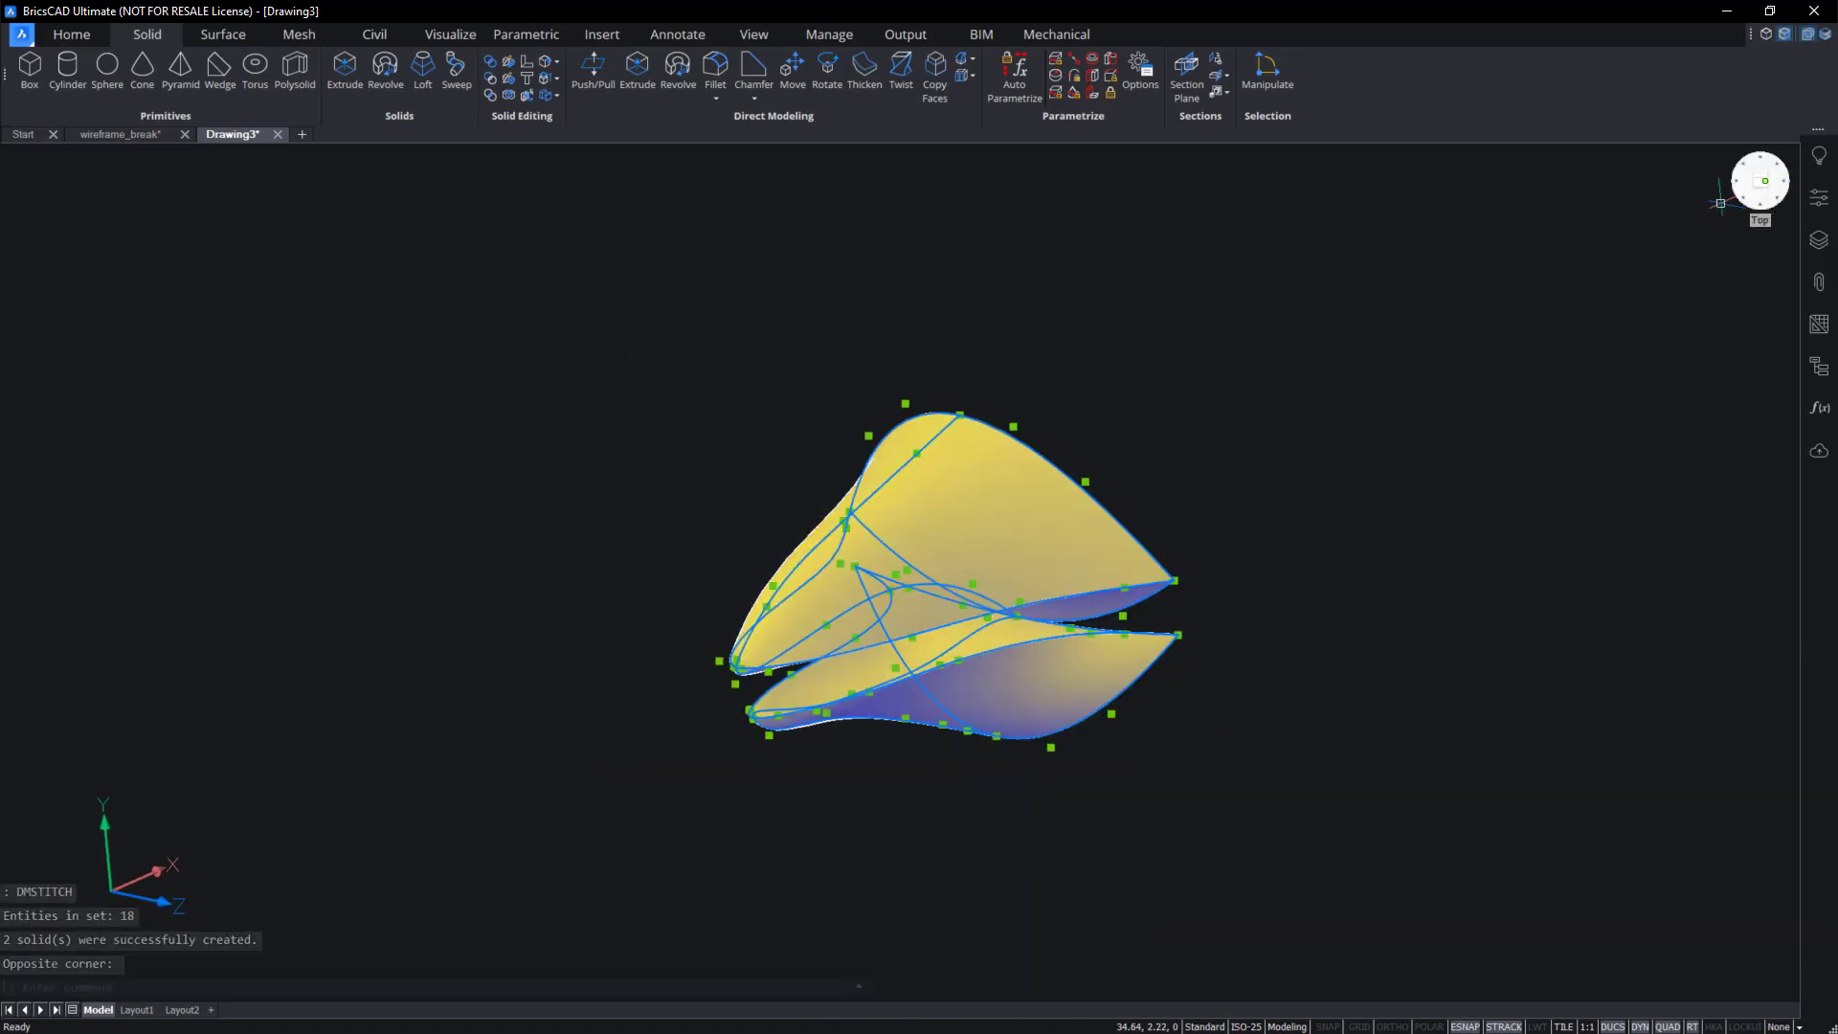
left_click(1765, 180)
scroll(1375, 329, "down", 3)
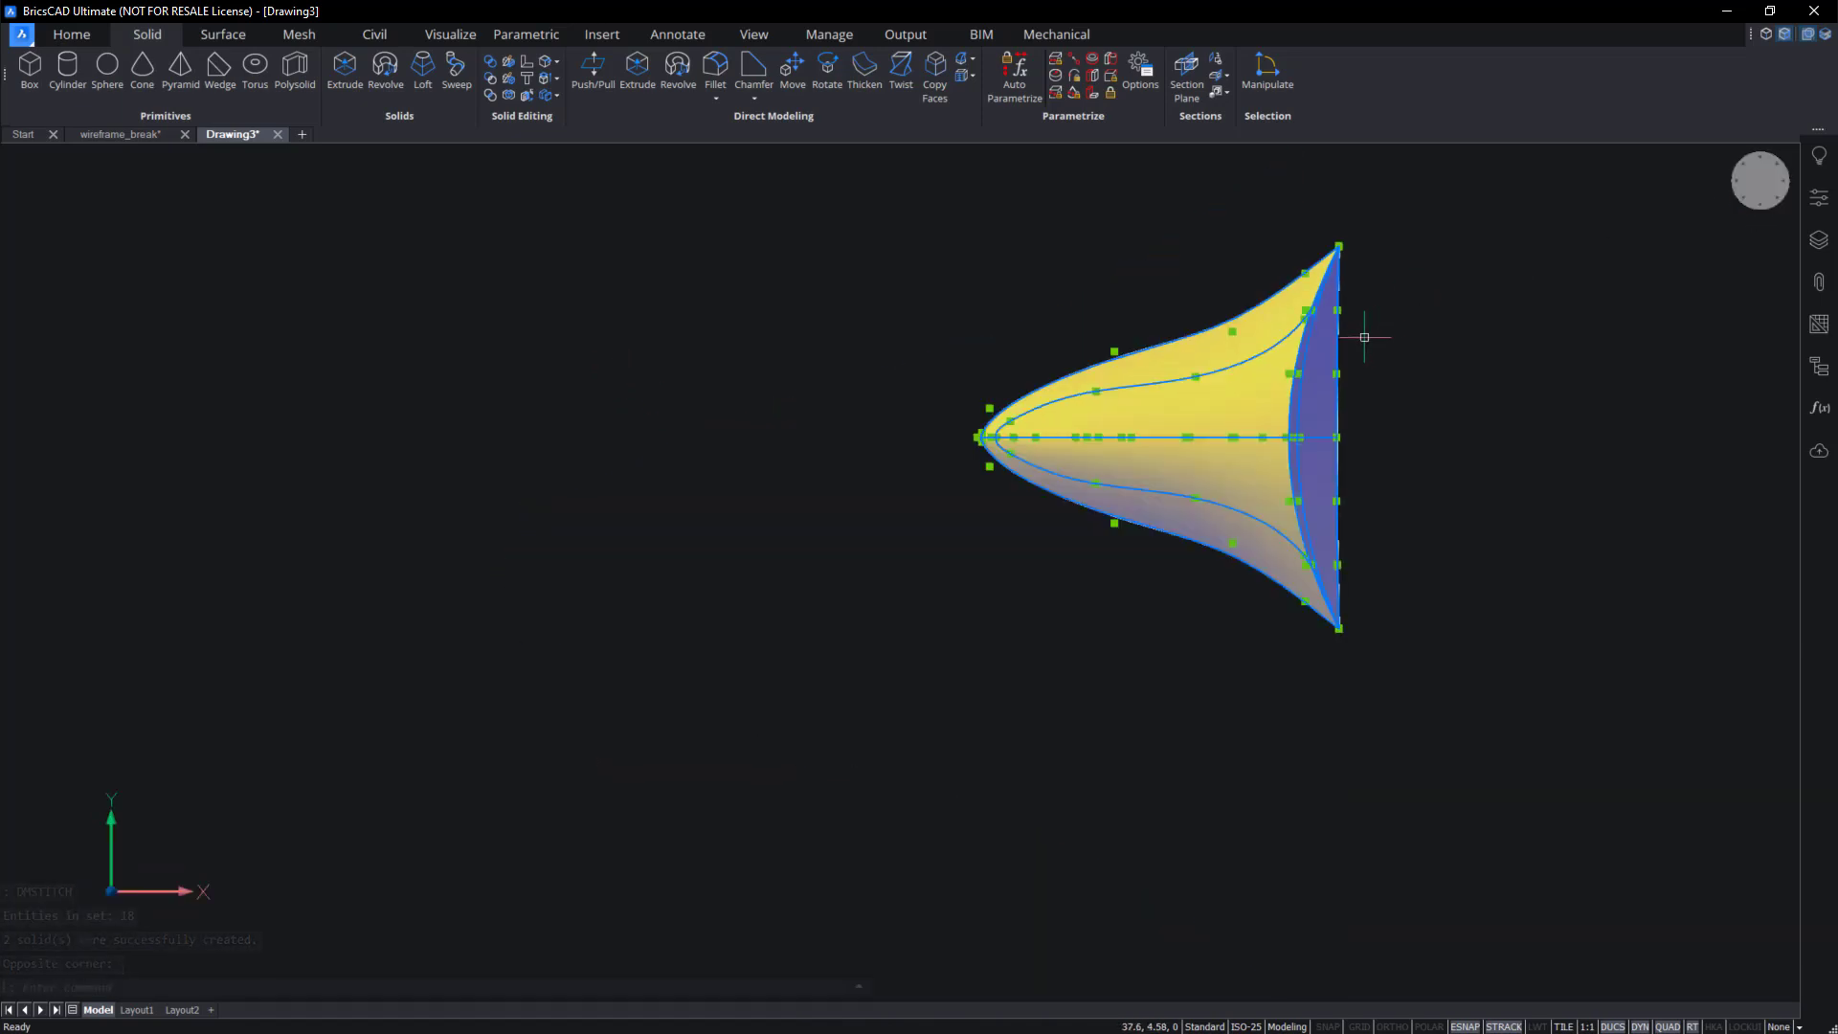
key("Escape")
type("UNISOLATE")
key("Return")
scroll(904, 583, "down", 6)
Rotate both bill solids and their splines 180° in the top view with the manipulator, so the tip points away from the body.
left_click_drag(1175, 645, 838, 419)
scroll(841, 427, "down", 5)
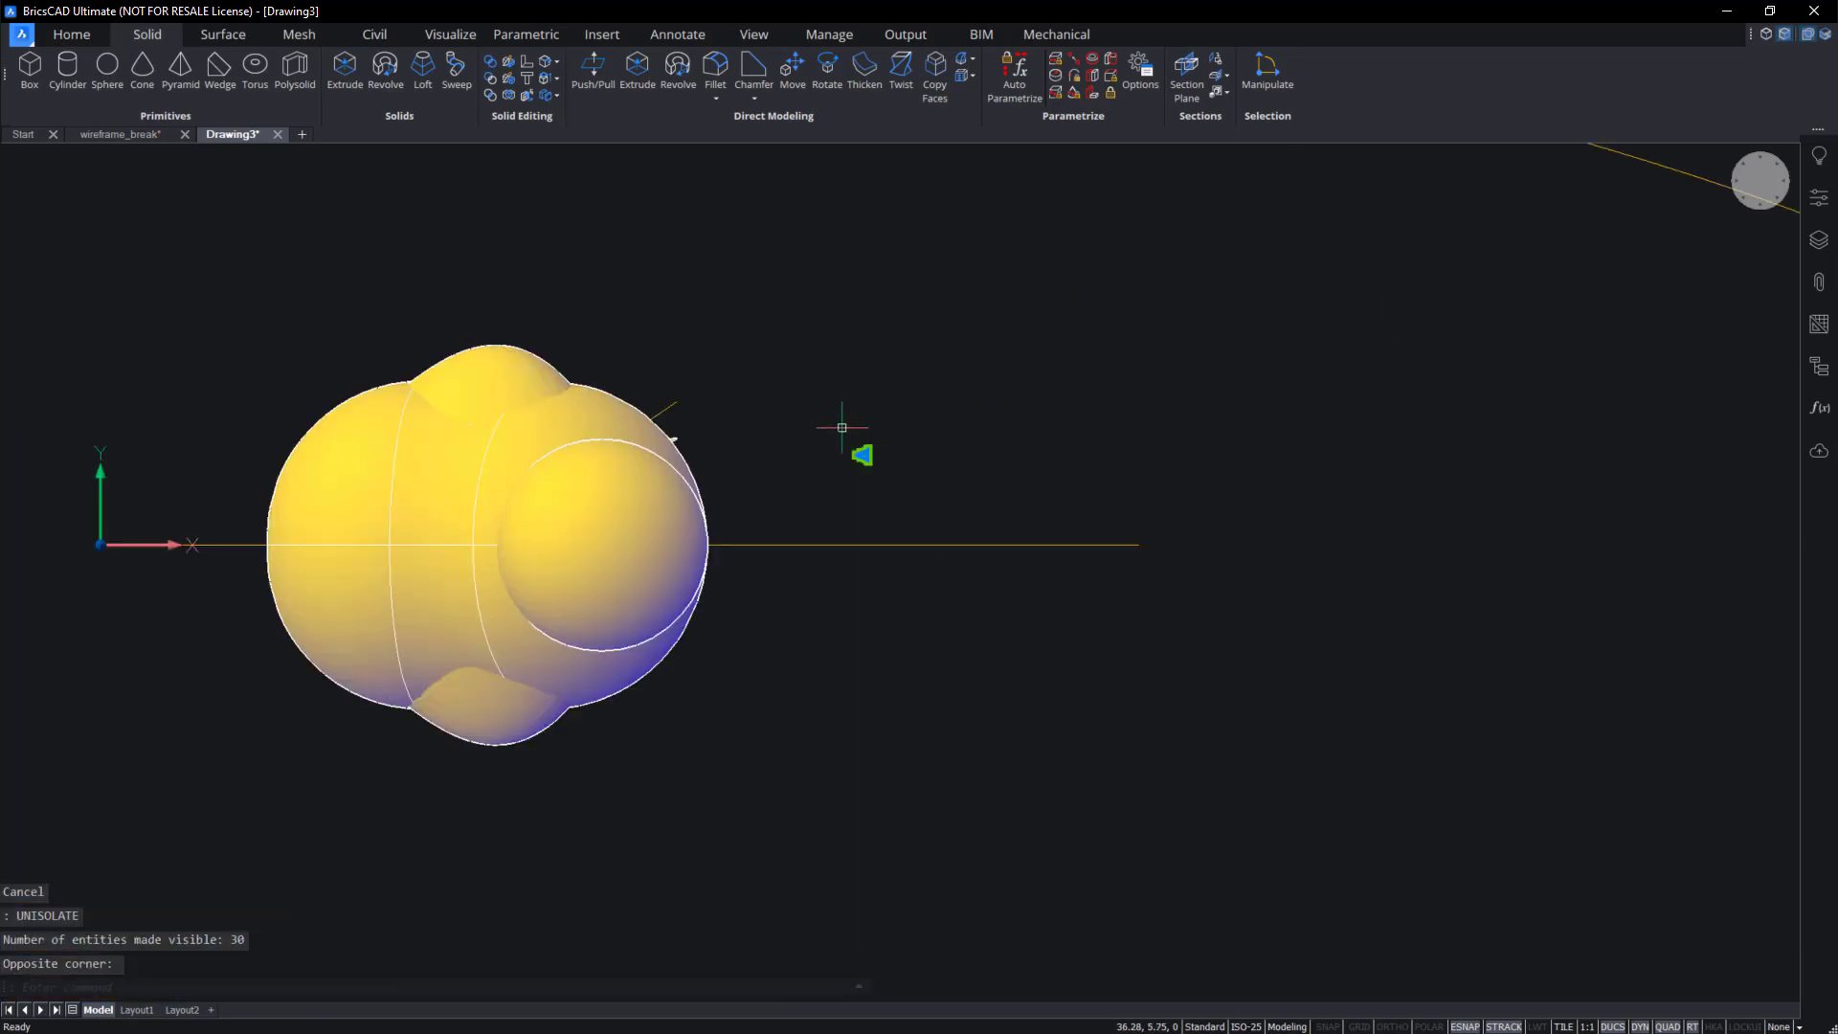
right_click(808, 468)
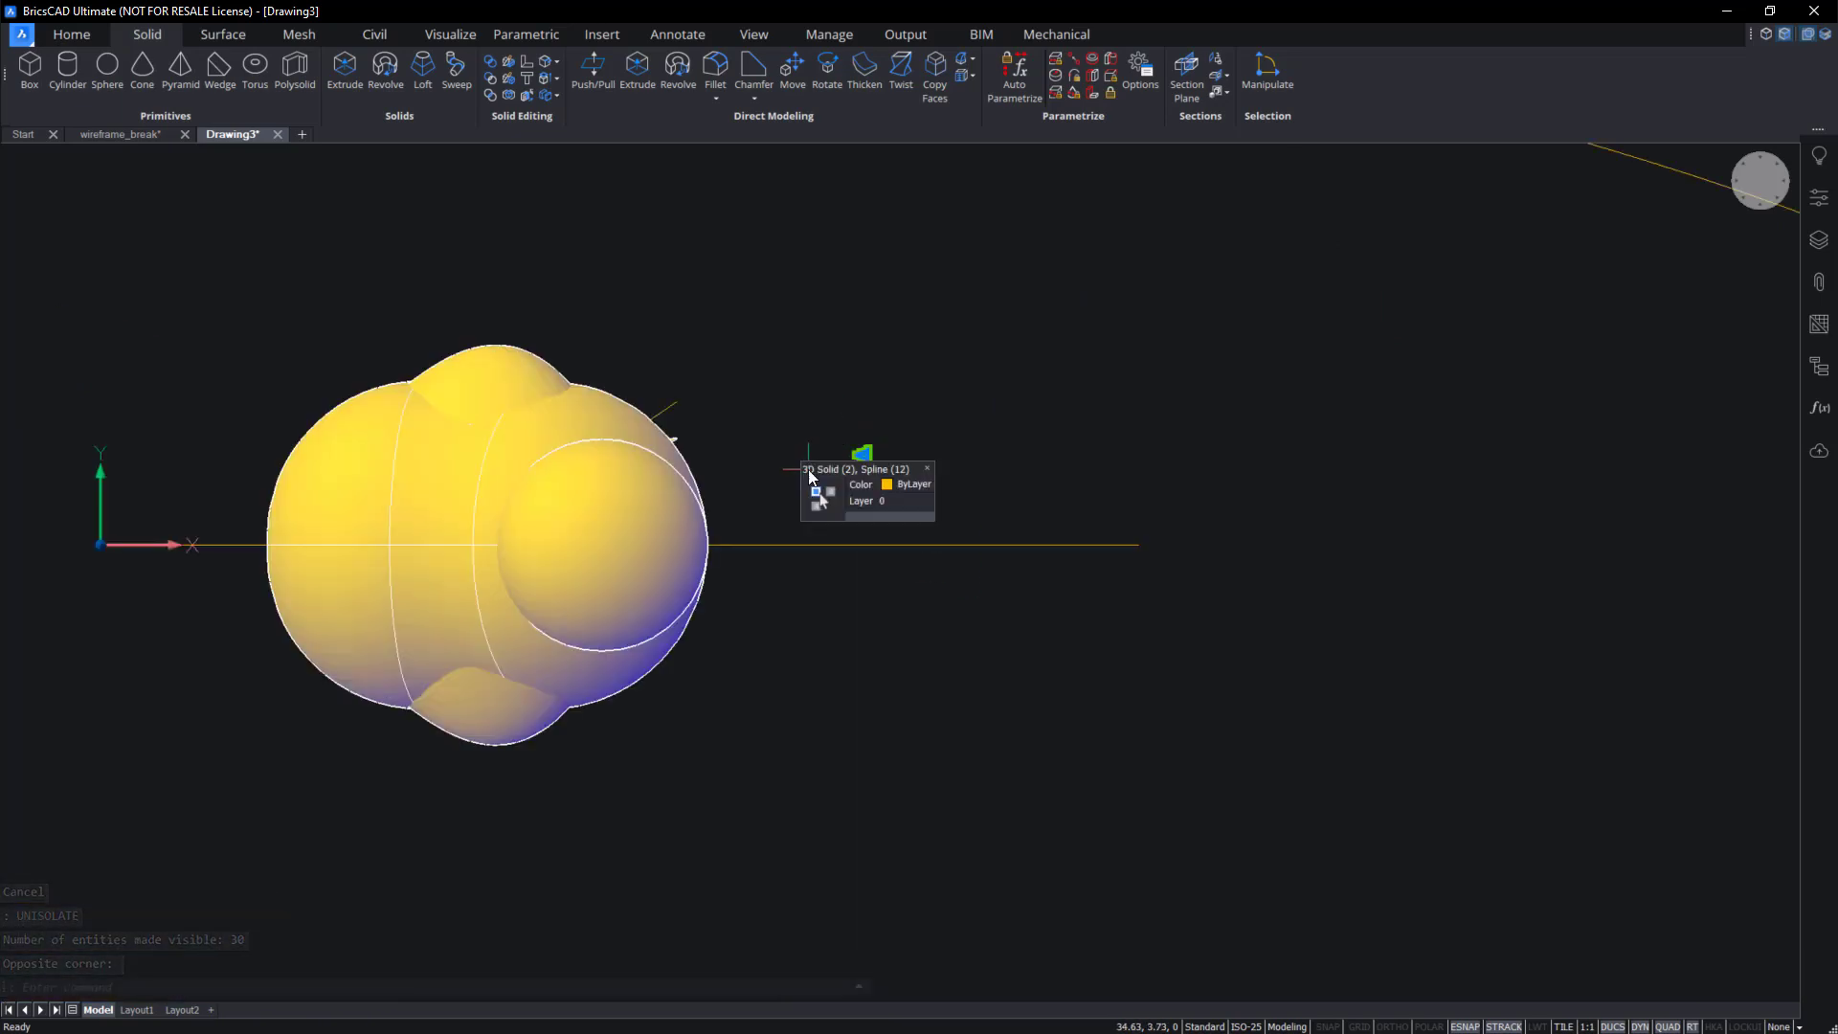
left_click(867, 497)
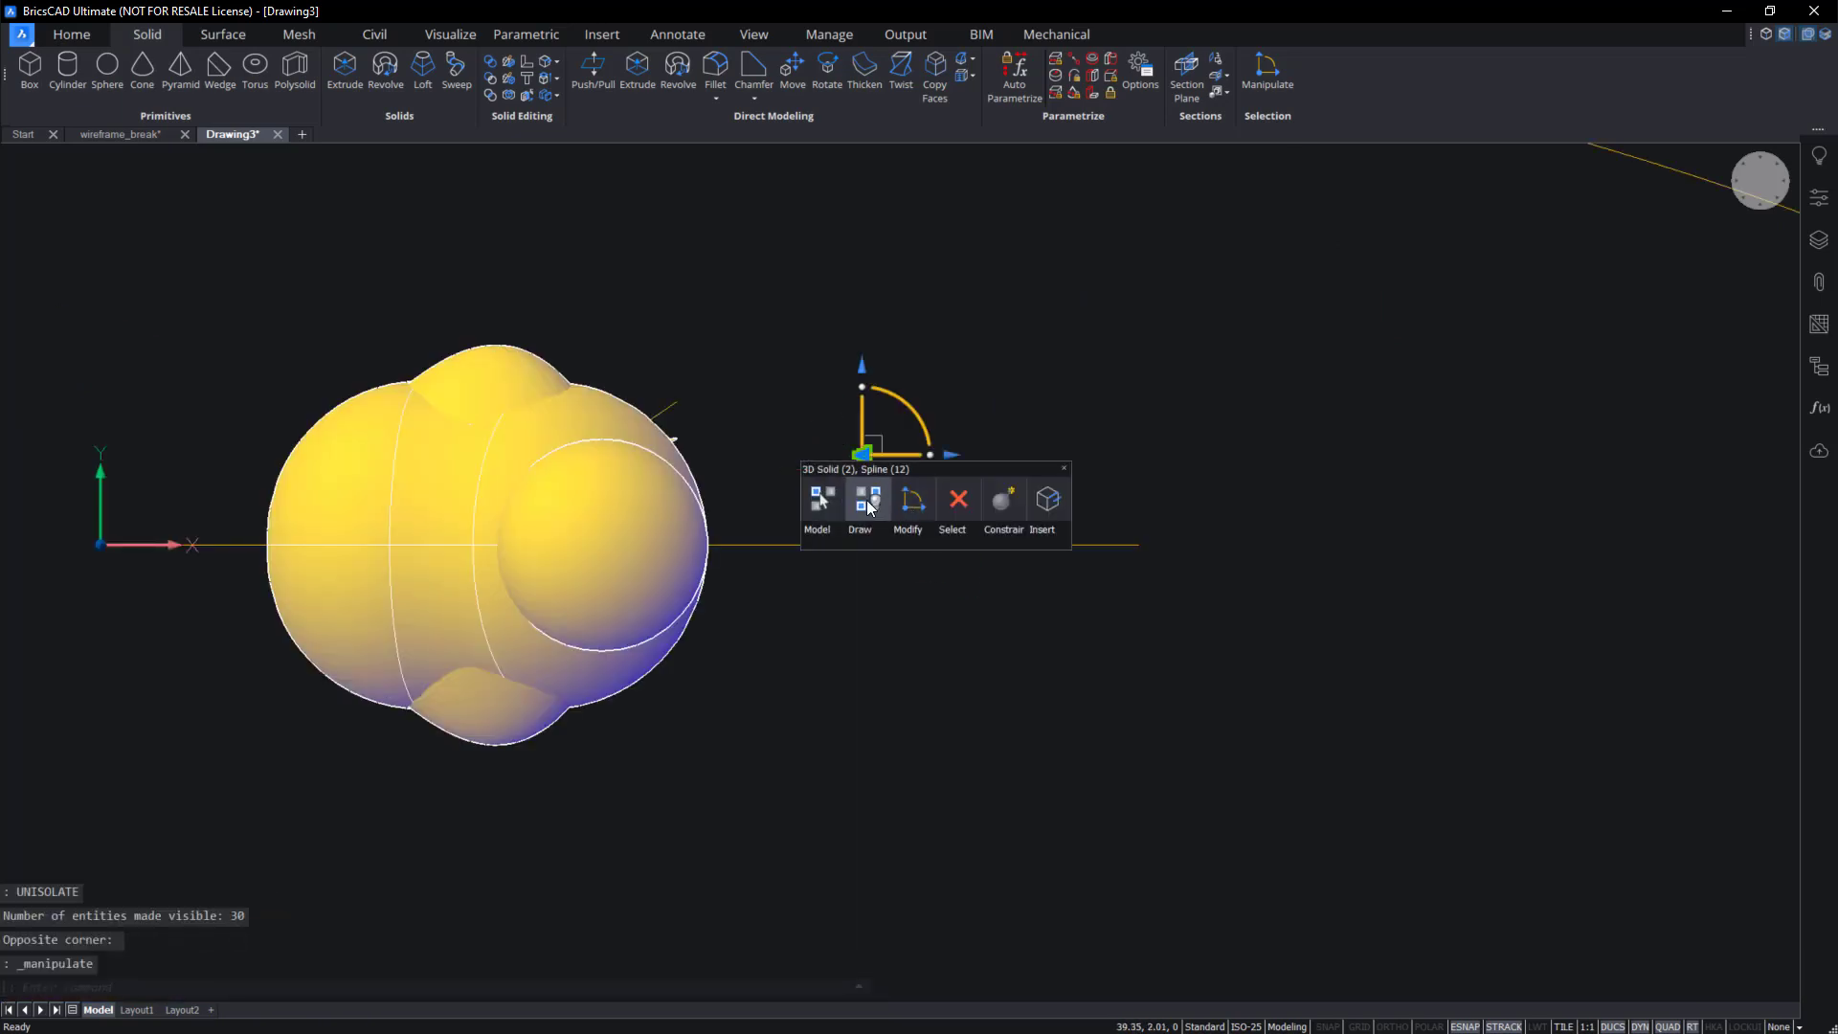
left_click(901, 401)
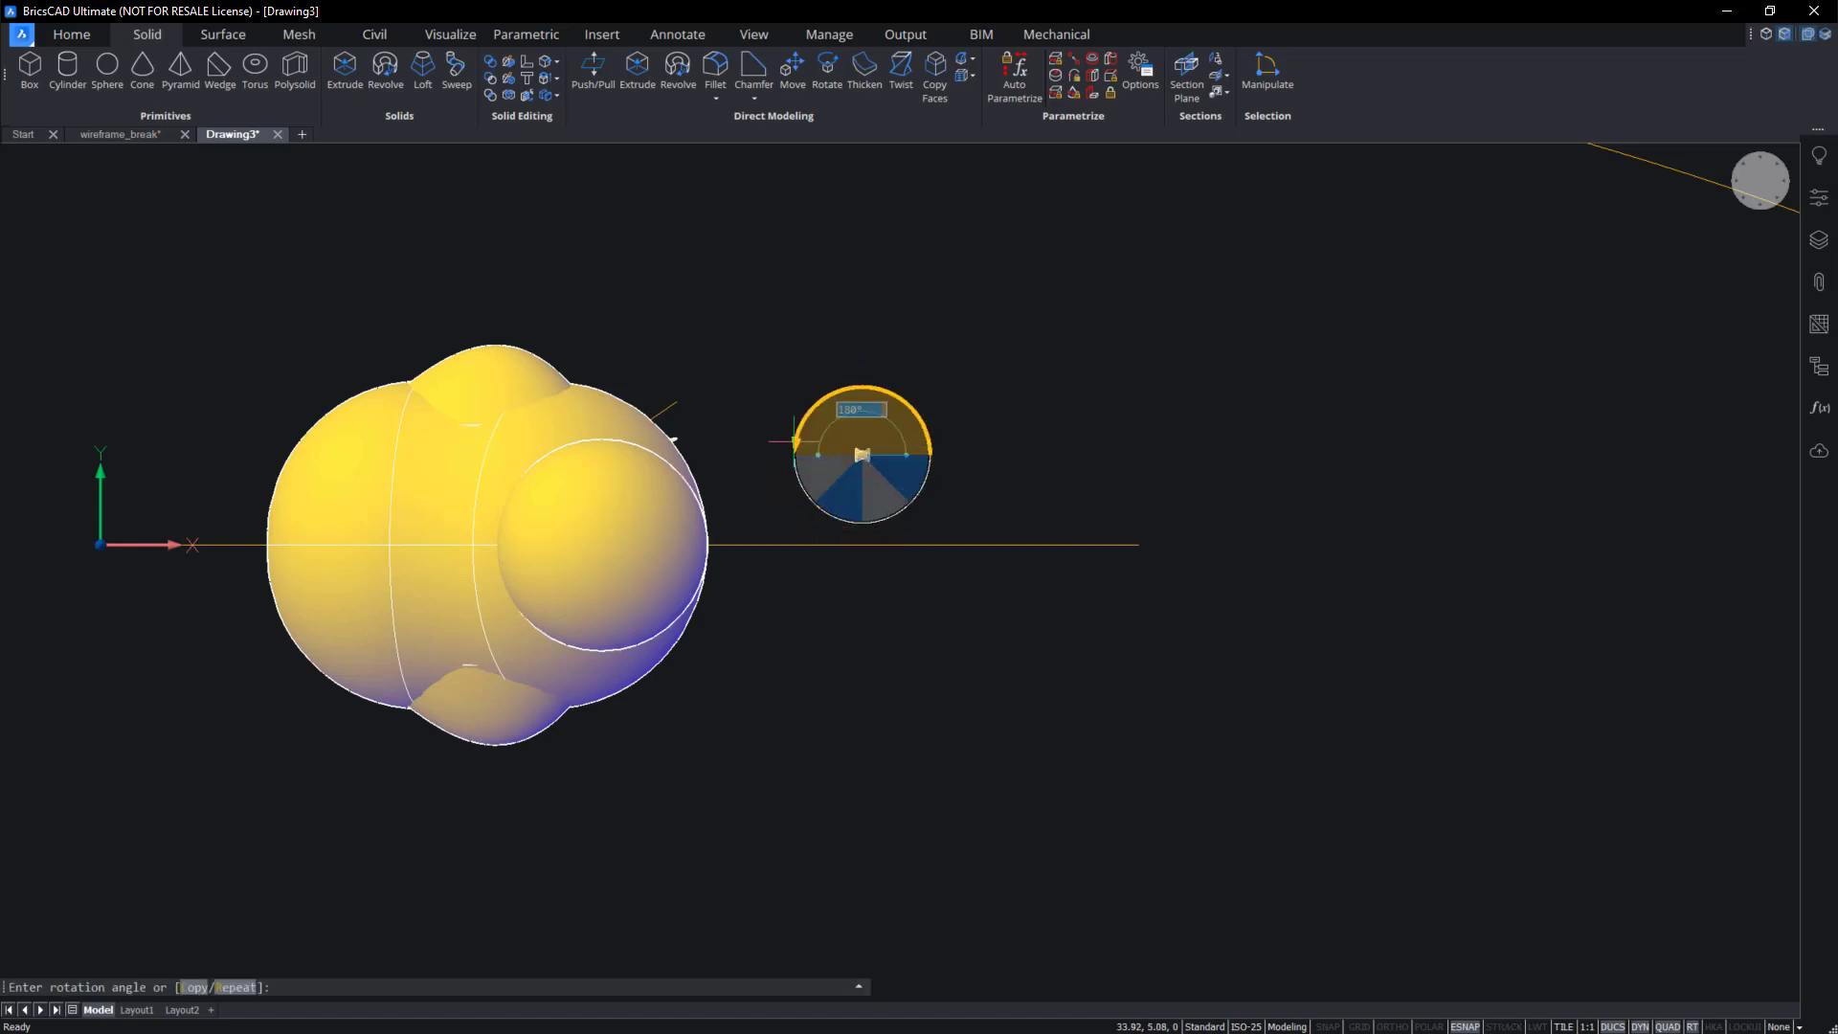
left_click(806, 324)
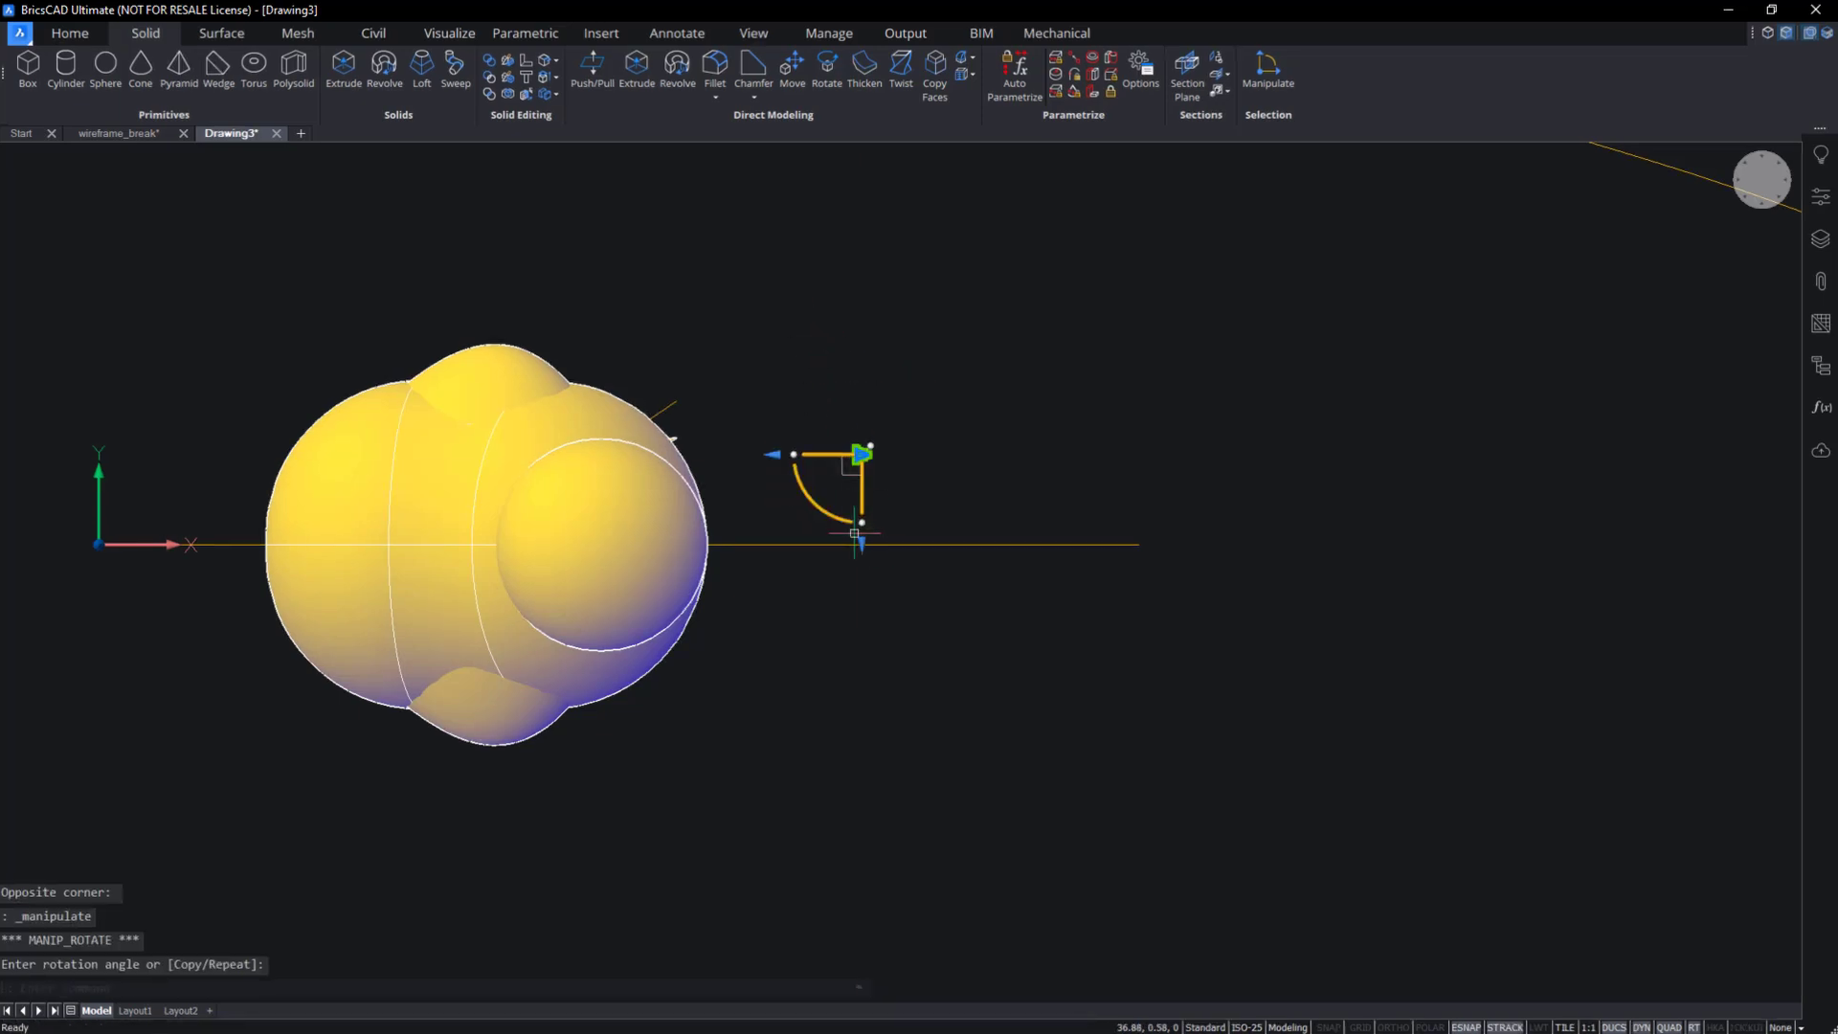
Set the manipulator arrowheads to act as 3D Scale and enlarge the bill uniformly.
right_click(855, 533)
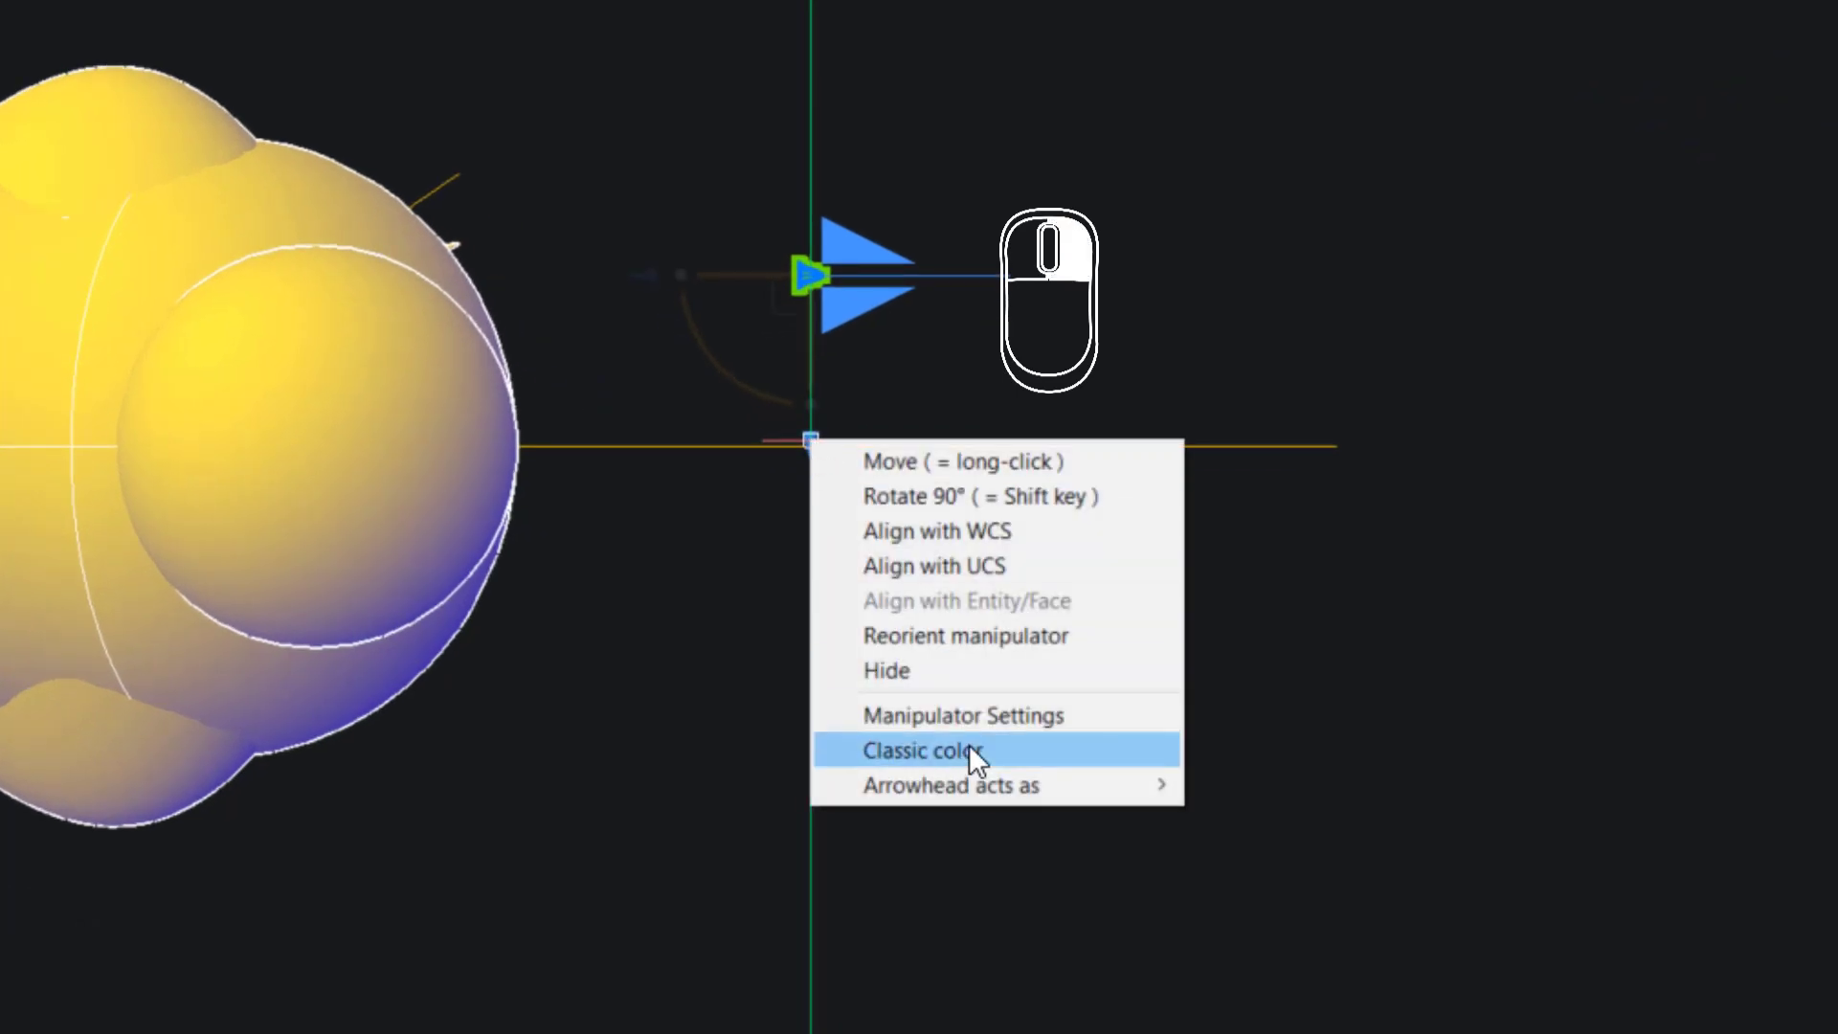
mouse_move(971, 781)
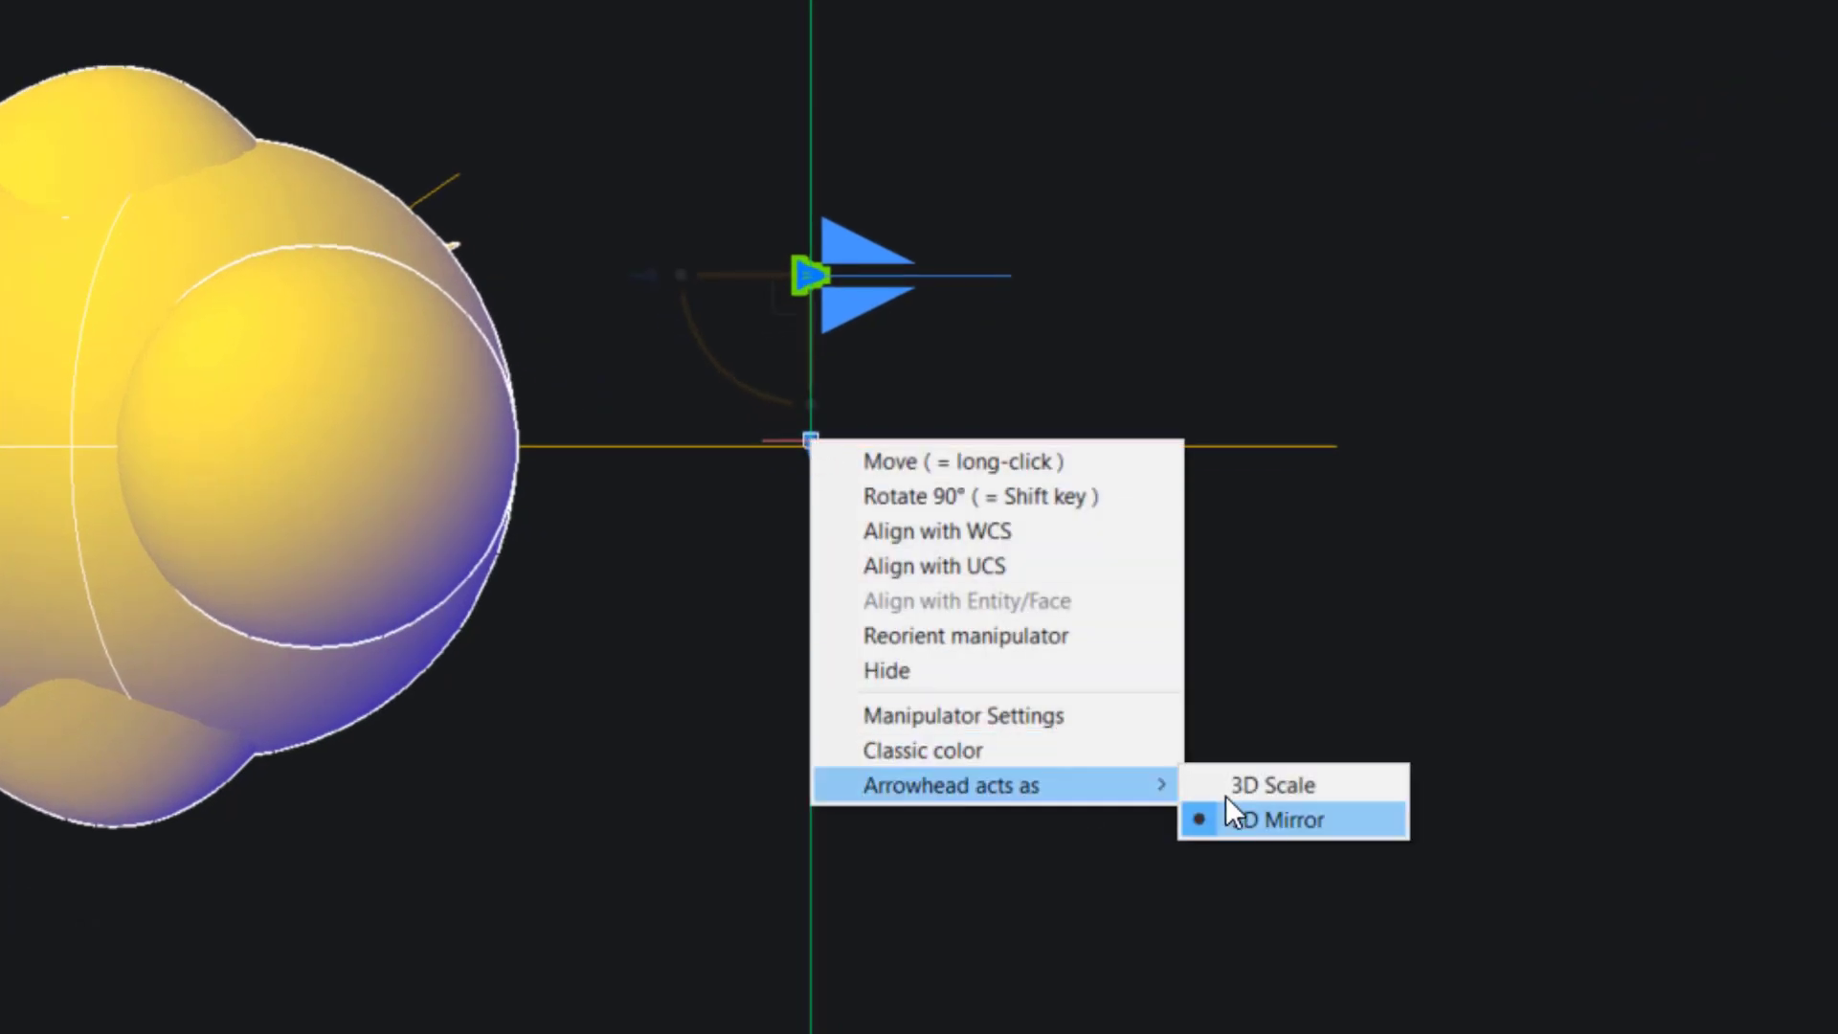
left_click(1272, 785)
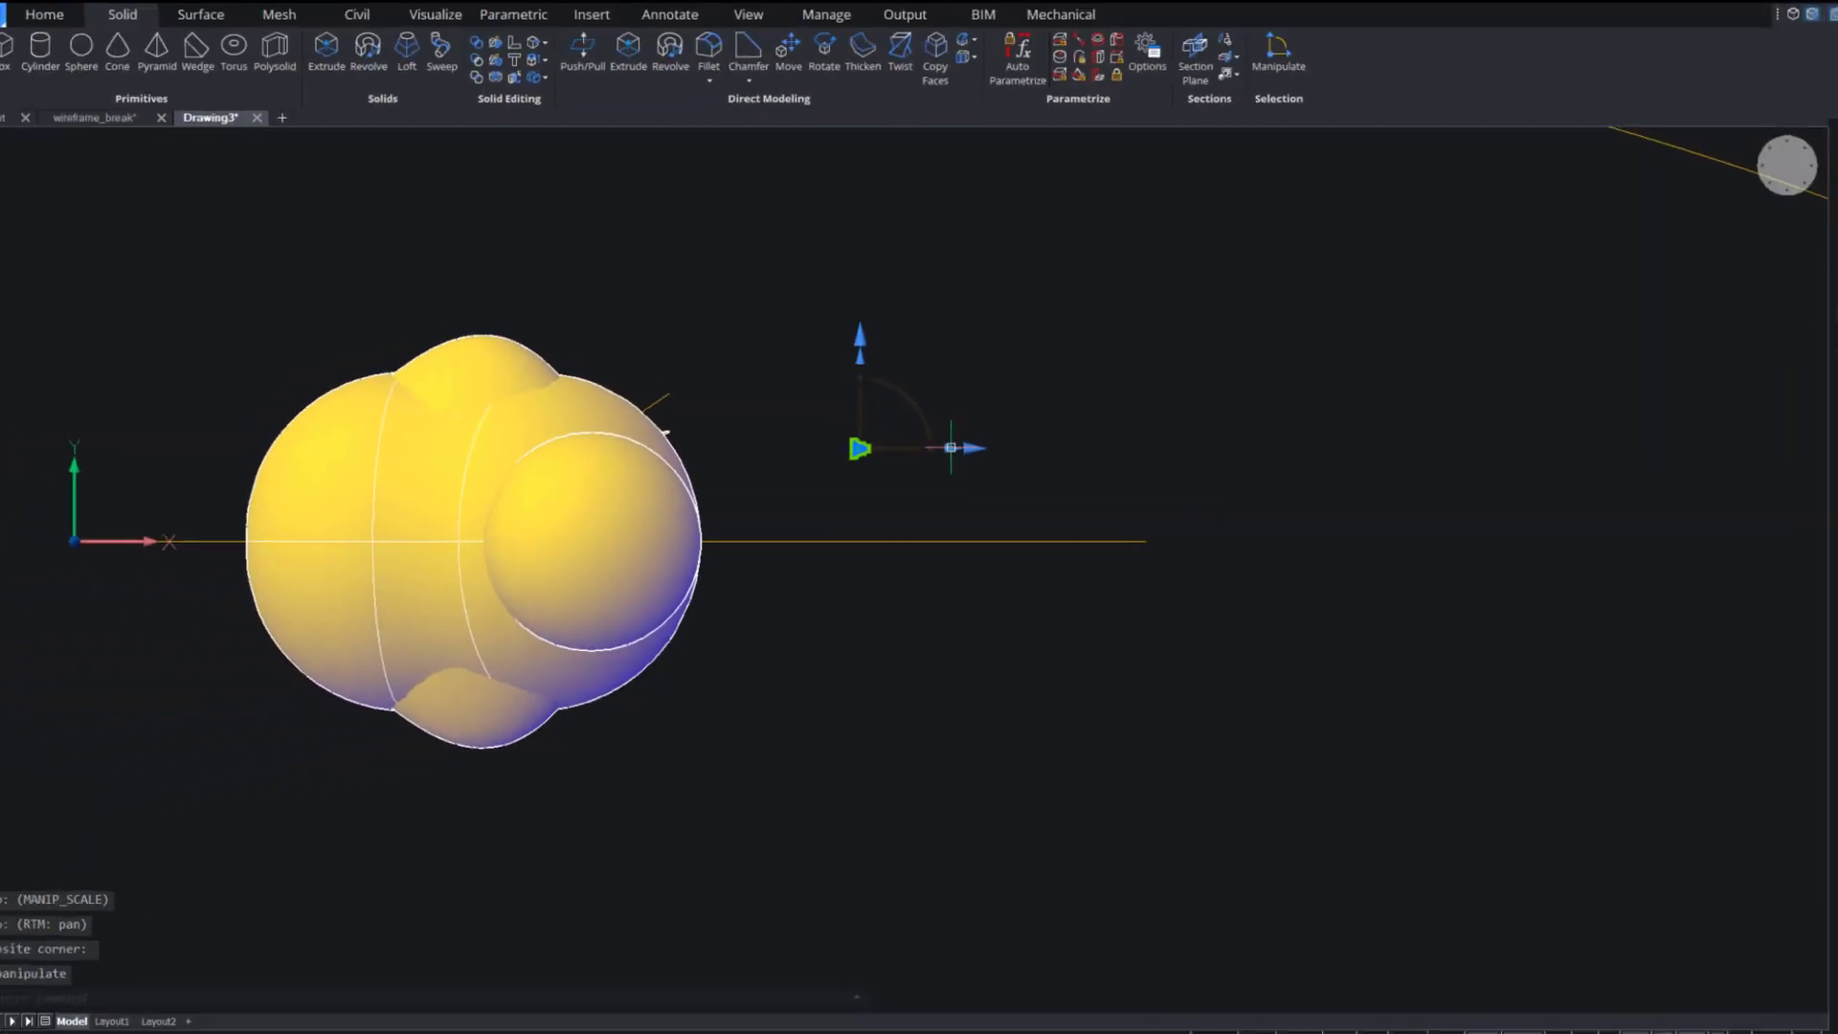
left_click(1109, 454)
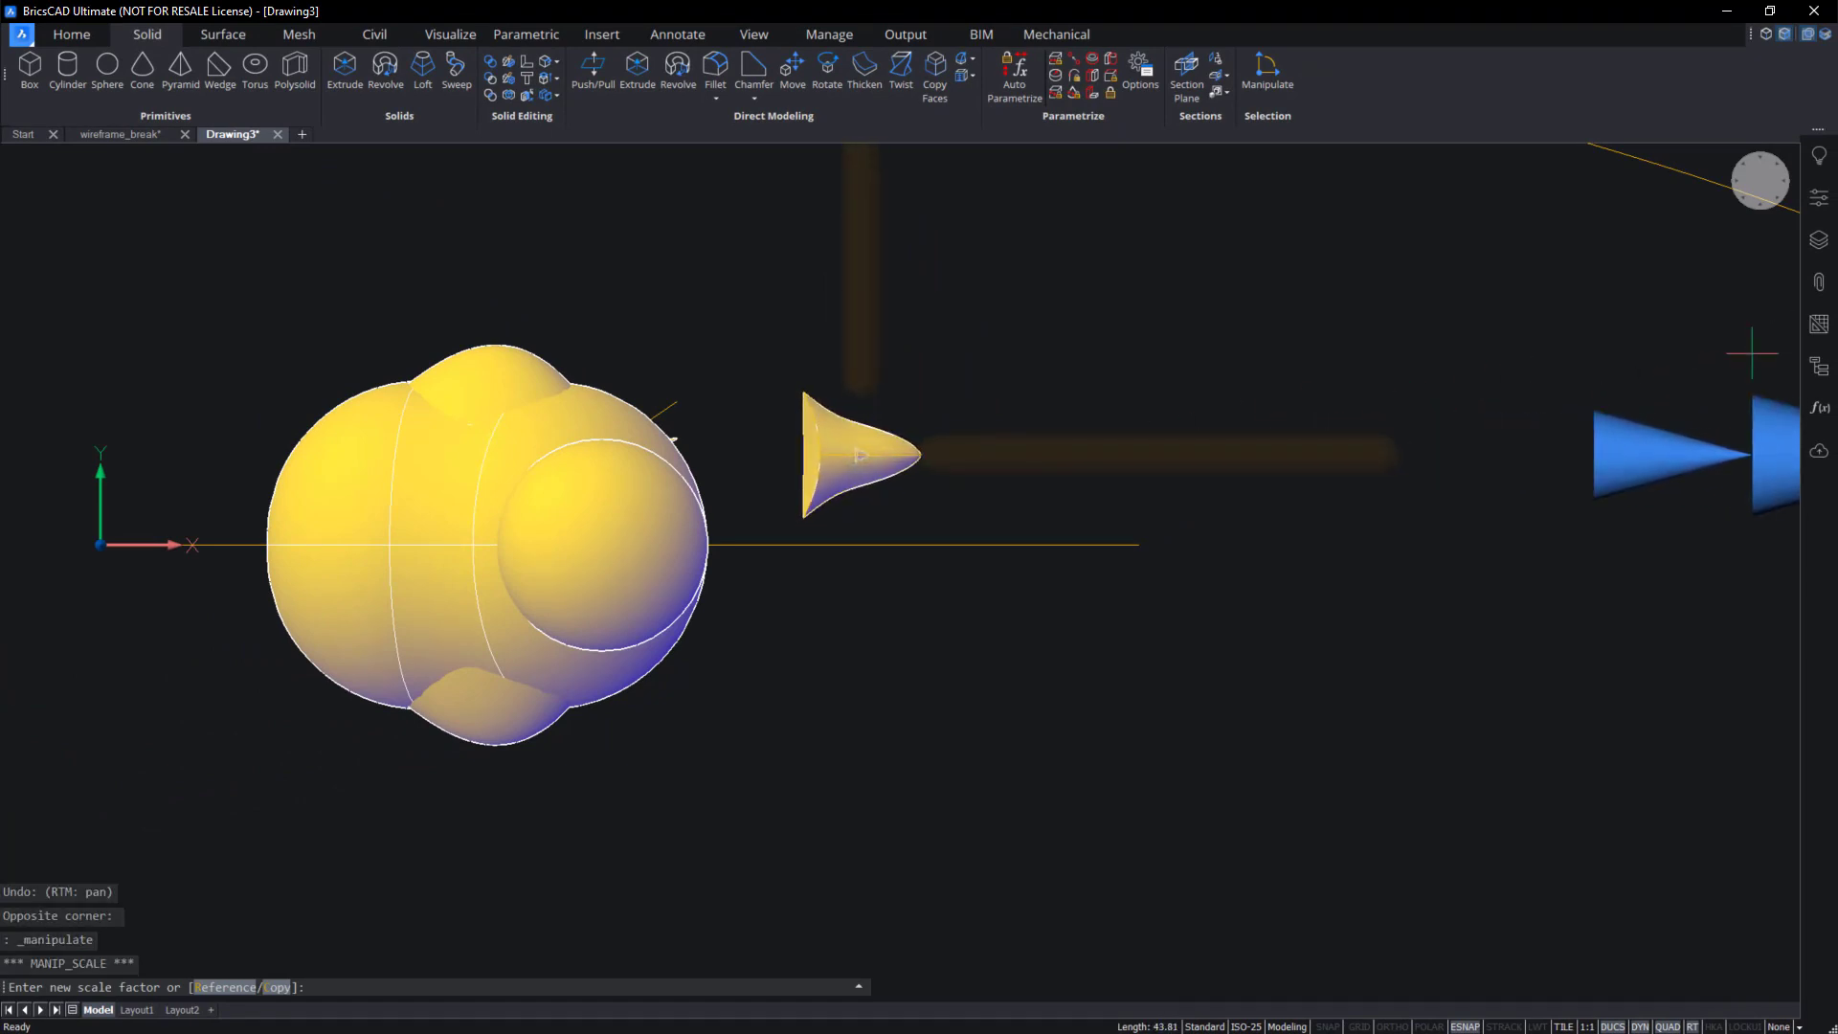
key("Escape")
Centre the bill sideways on the body and raise it to the height of the head.
middle_click_drag(1068, 412, 1465, 488, "shift")
scroll(1342, 407, "up", 4)
left_click(1759, 205)
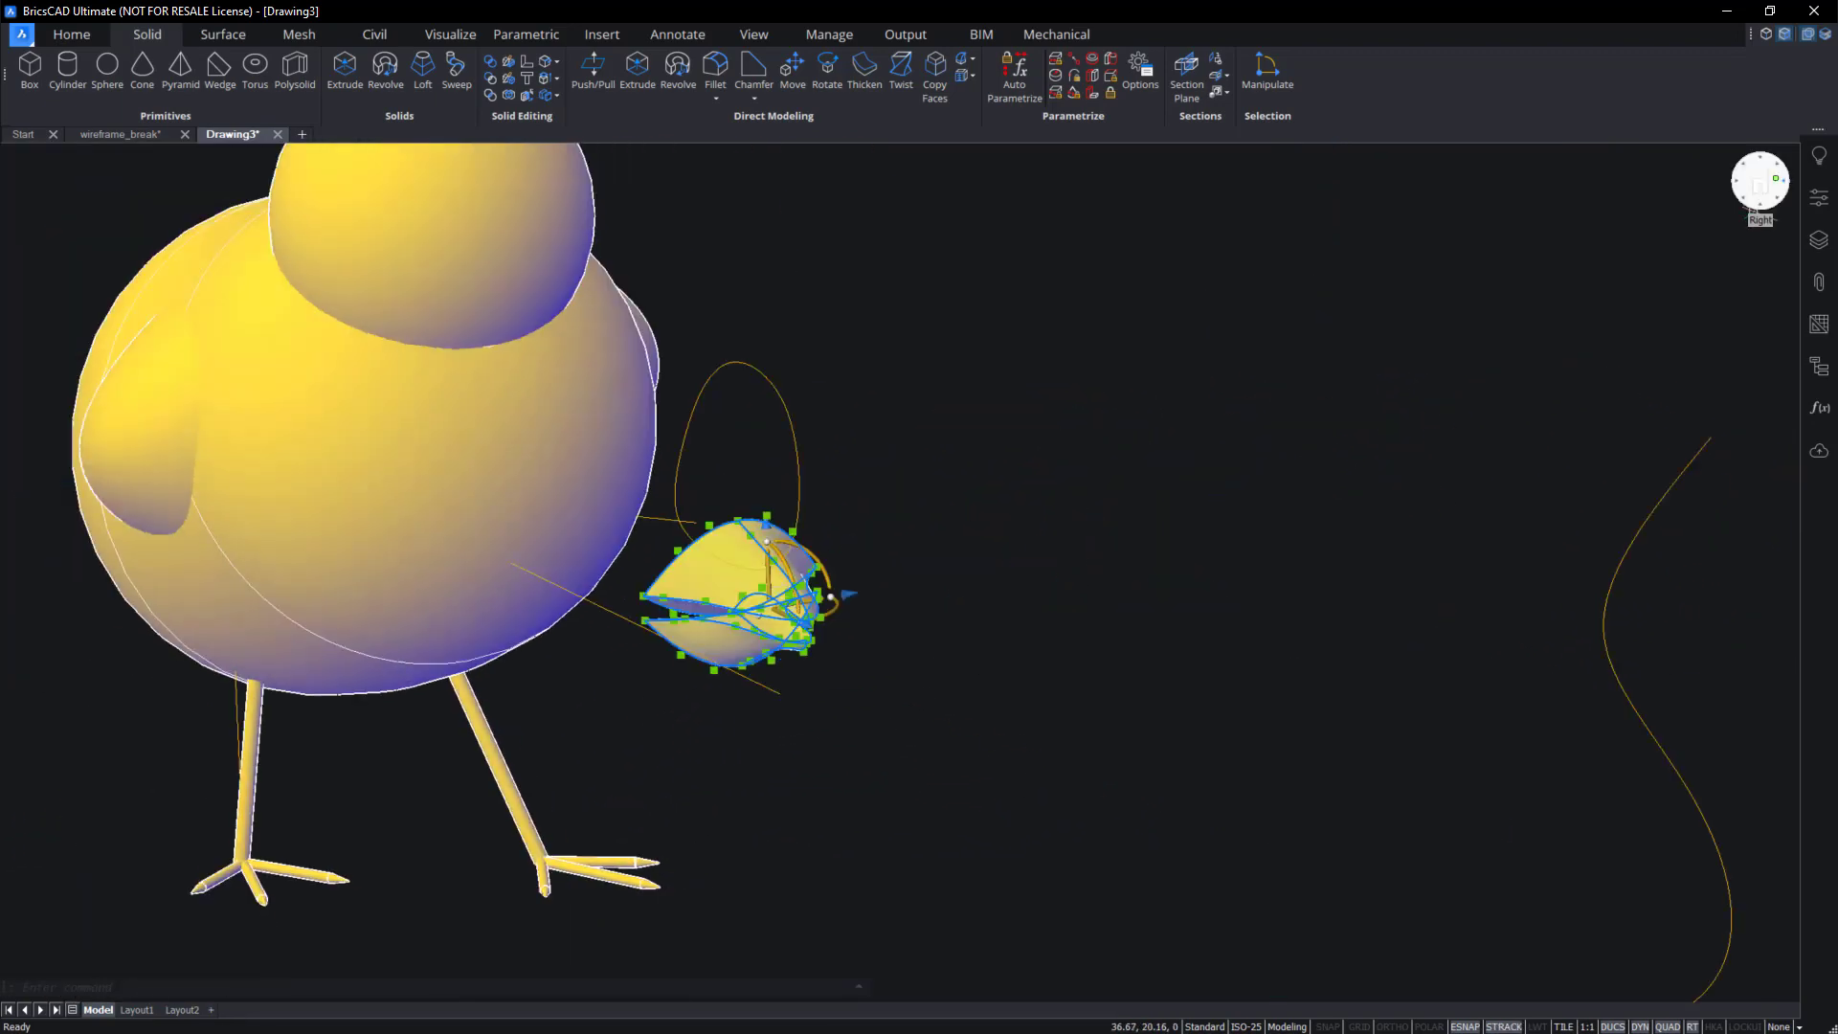
left_click(682, 628)
left_click(465, 628)
middle_click_drag(466, 628, 636, 574, "shift")
left_click(656, 498)
middle_click_drag(627, 215, 720, 476, "shift")
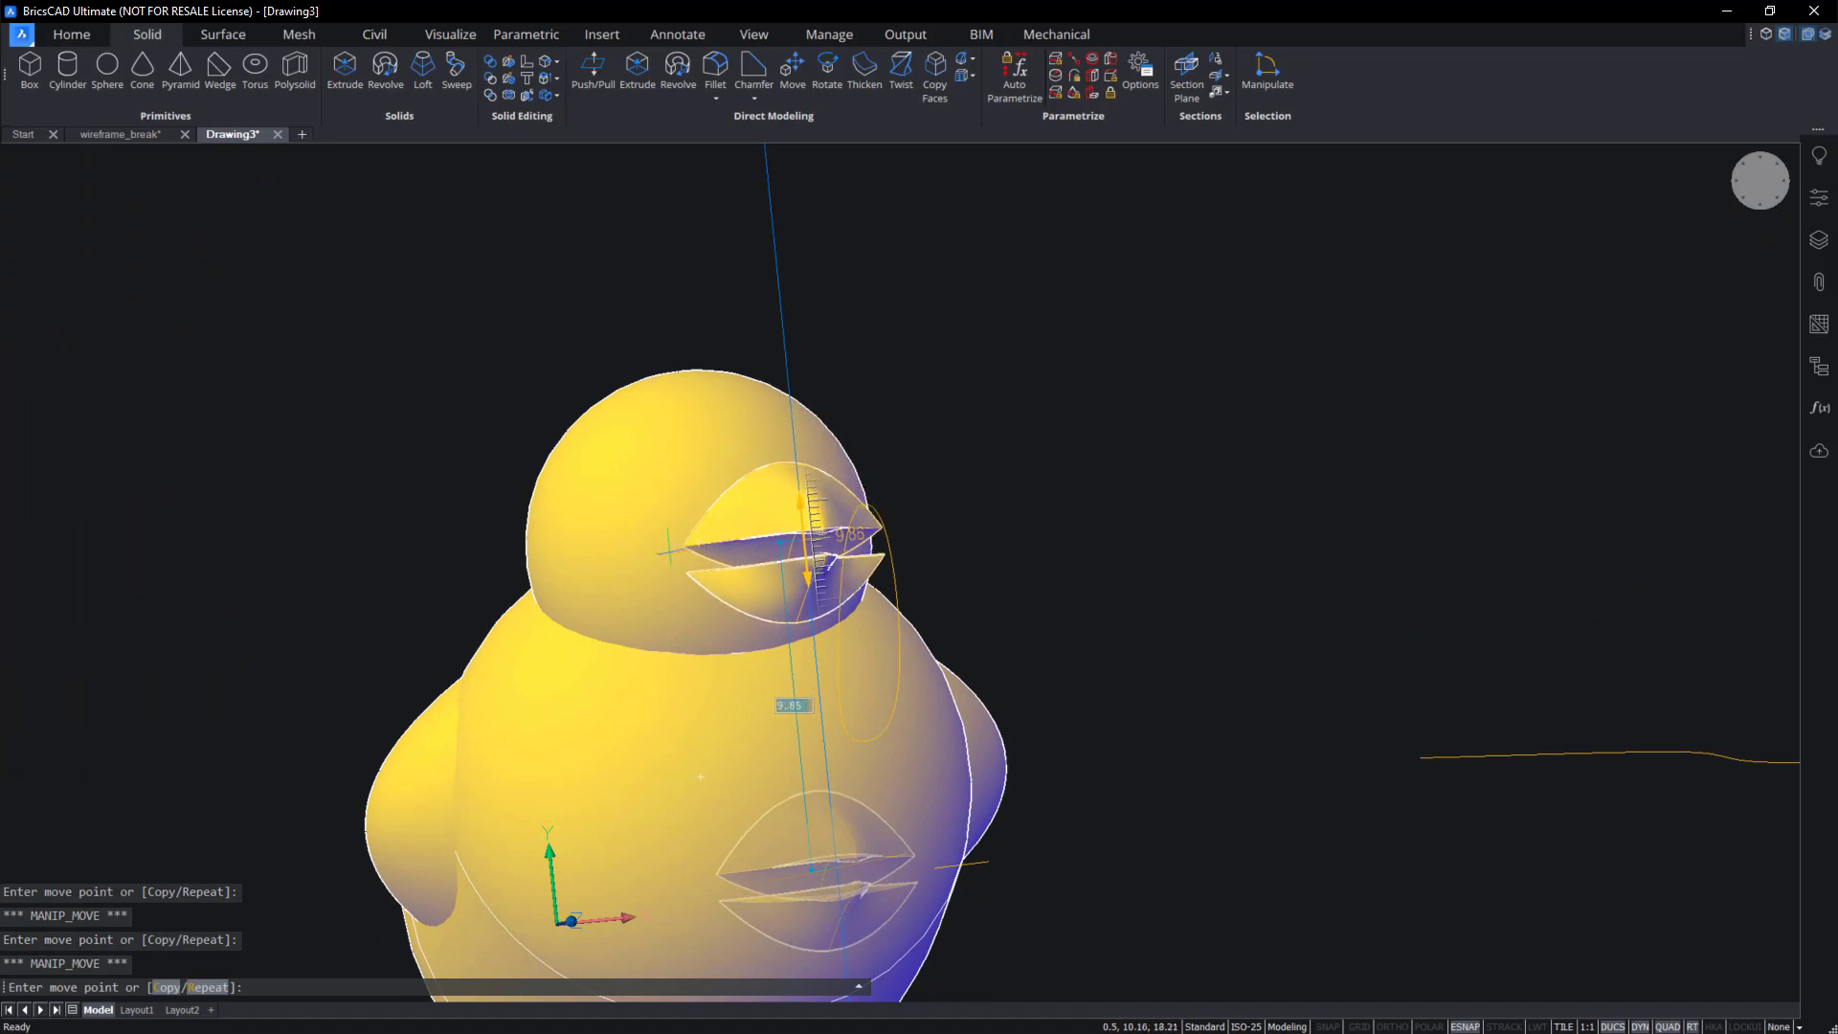
left_click(726, 538)
Move the bill back until its rear end sinks into the front of the head, and scale it down slightly.
left_click(1760, 208)
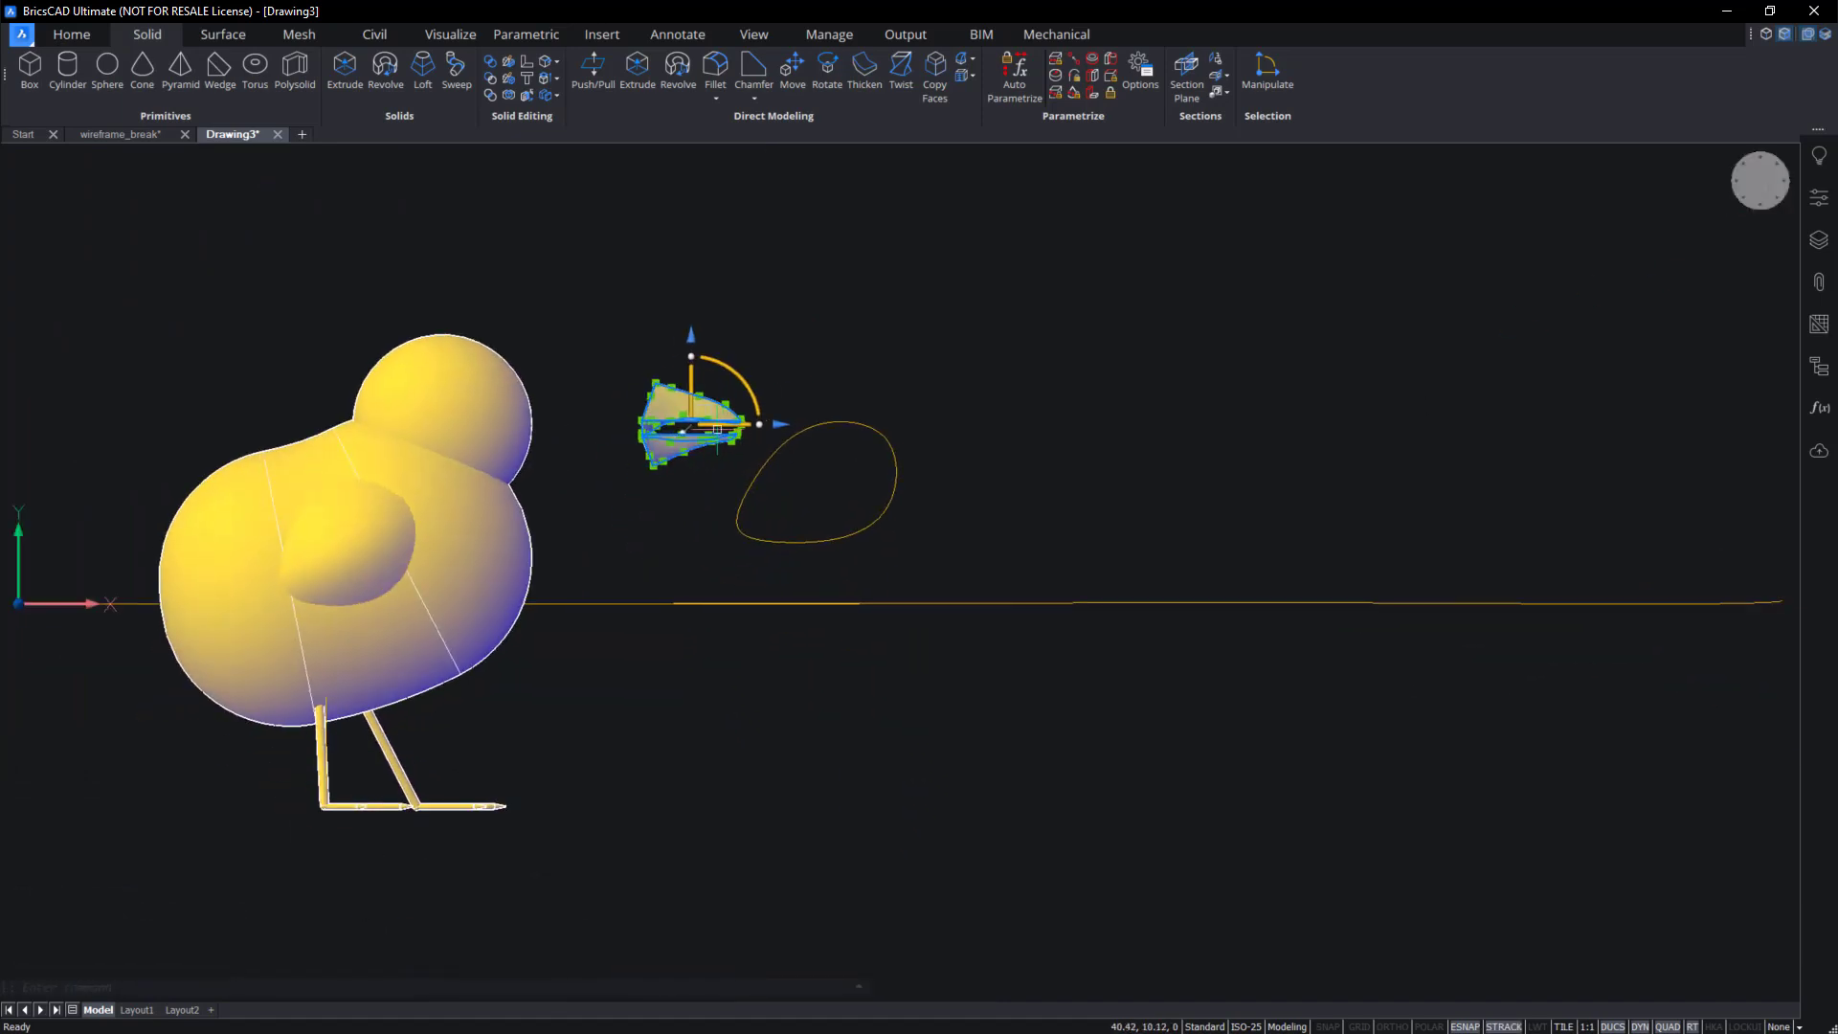
left_click(717, 427)
left_click(543, 678)
left_click(544, 379)
left_click(538, 427)
left_click(545, 343)
left_click(568, 347)
scroll(507, 333, "up", 3)
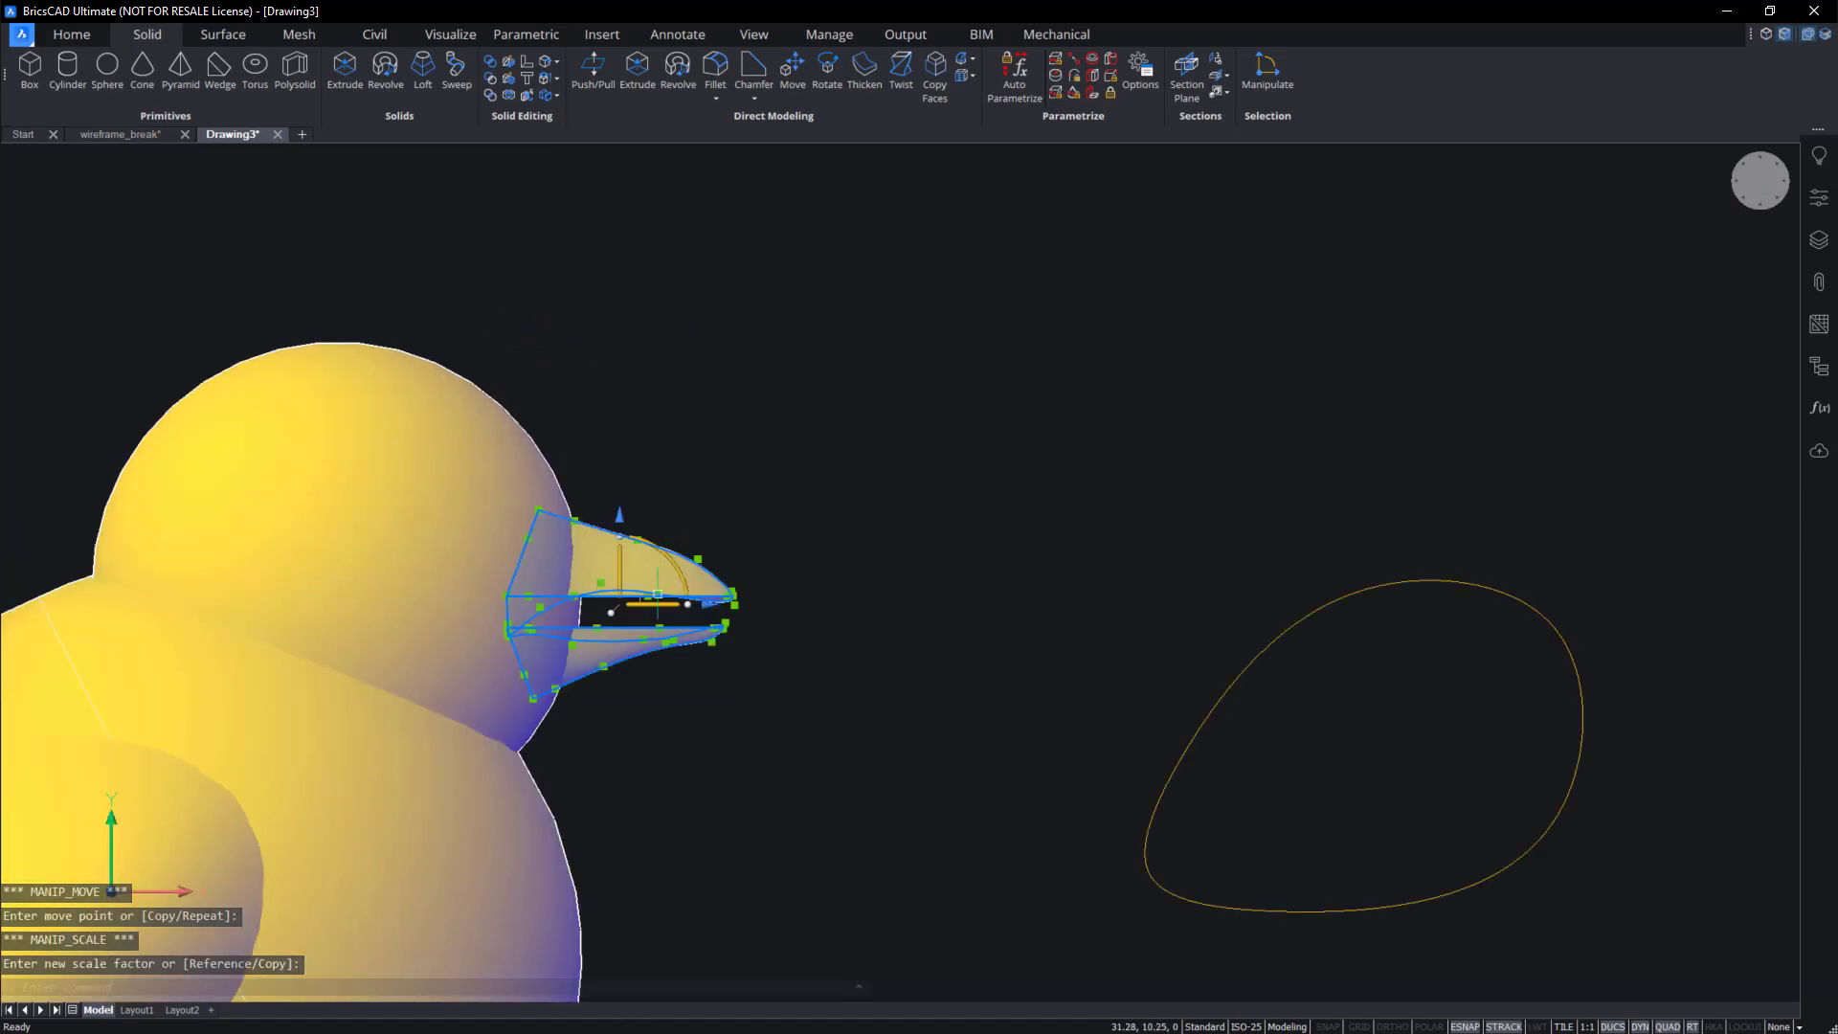
left_click(636, 754)
key("Escape")
Rotate the lower bill slightly downward to open the mouth and move it back along its length into the head.
left_click_drag(784, 686, 652, 642)
left_click(652, 642)
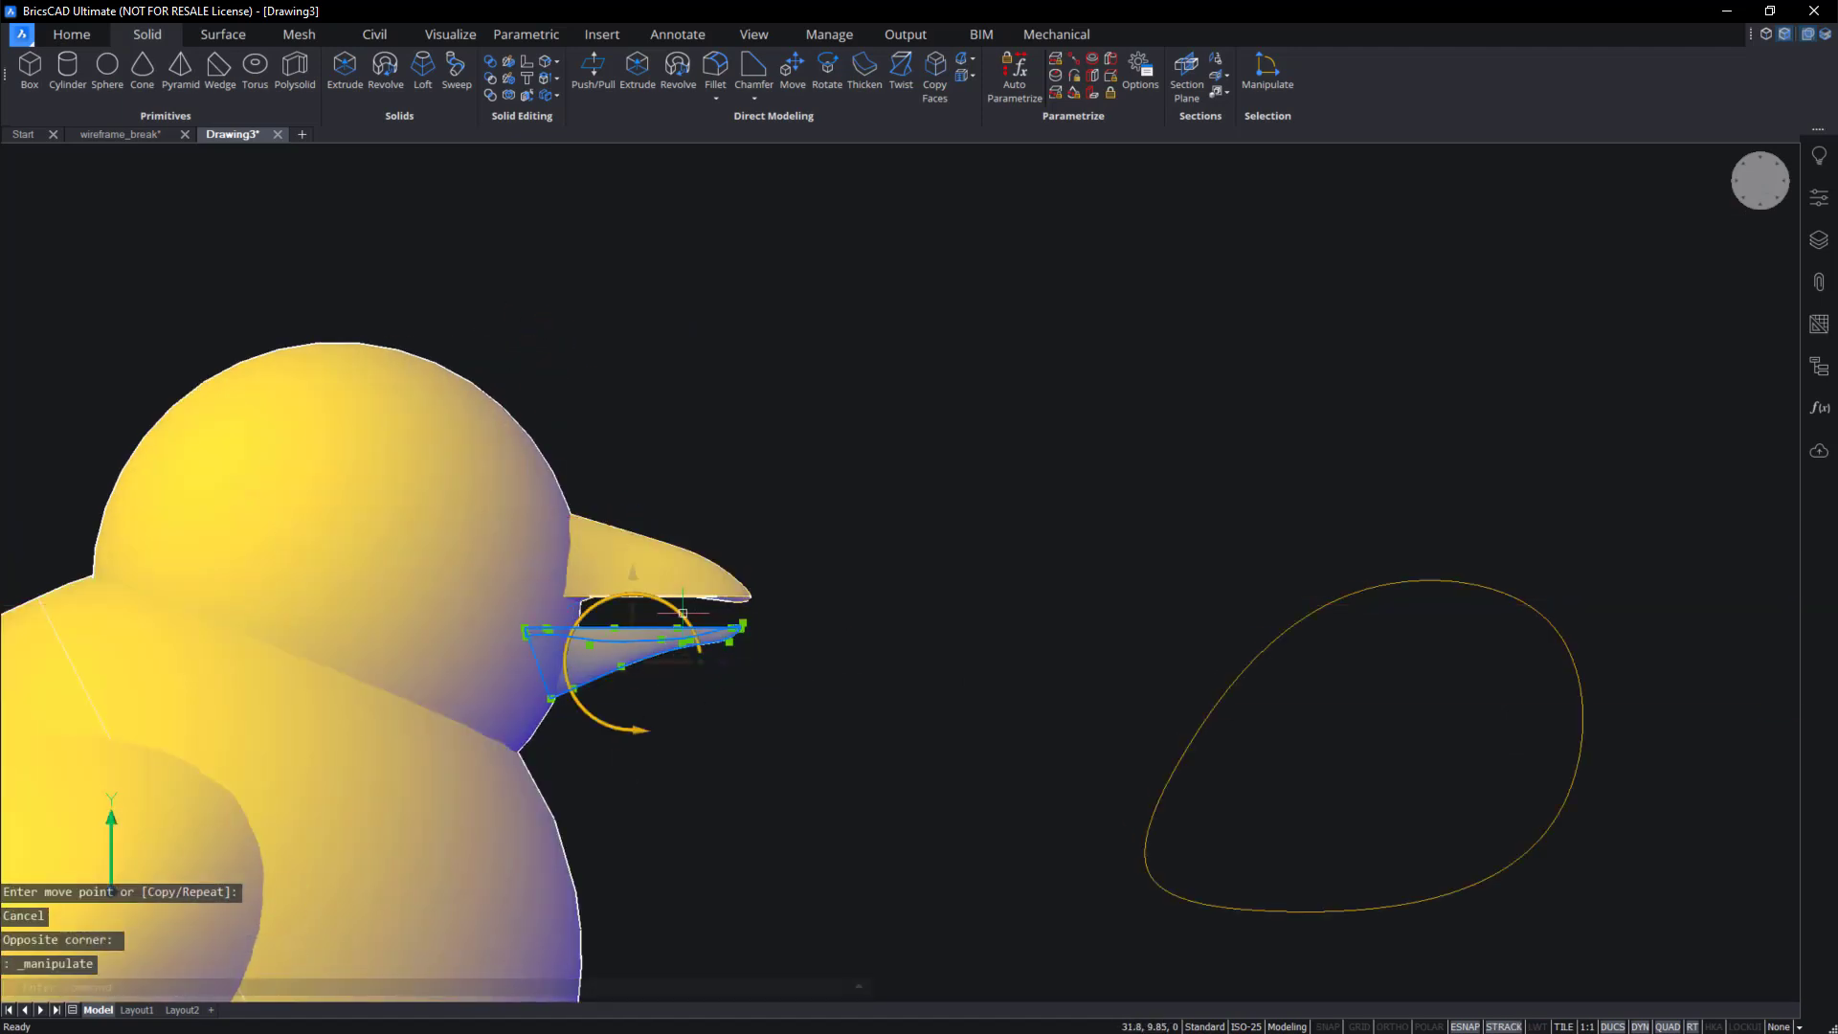
left_click(698, 662)
left_click(929, 718)
left_click(669, 676)
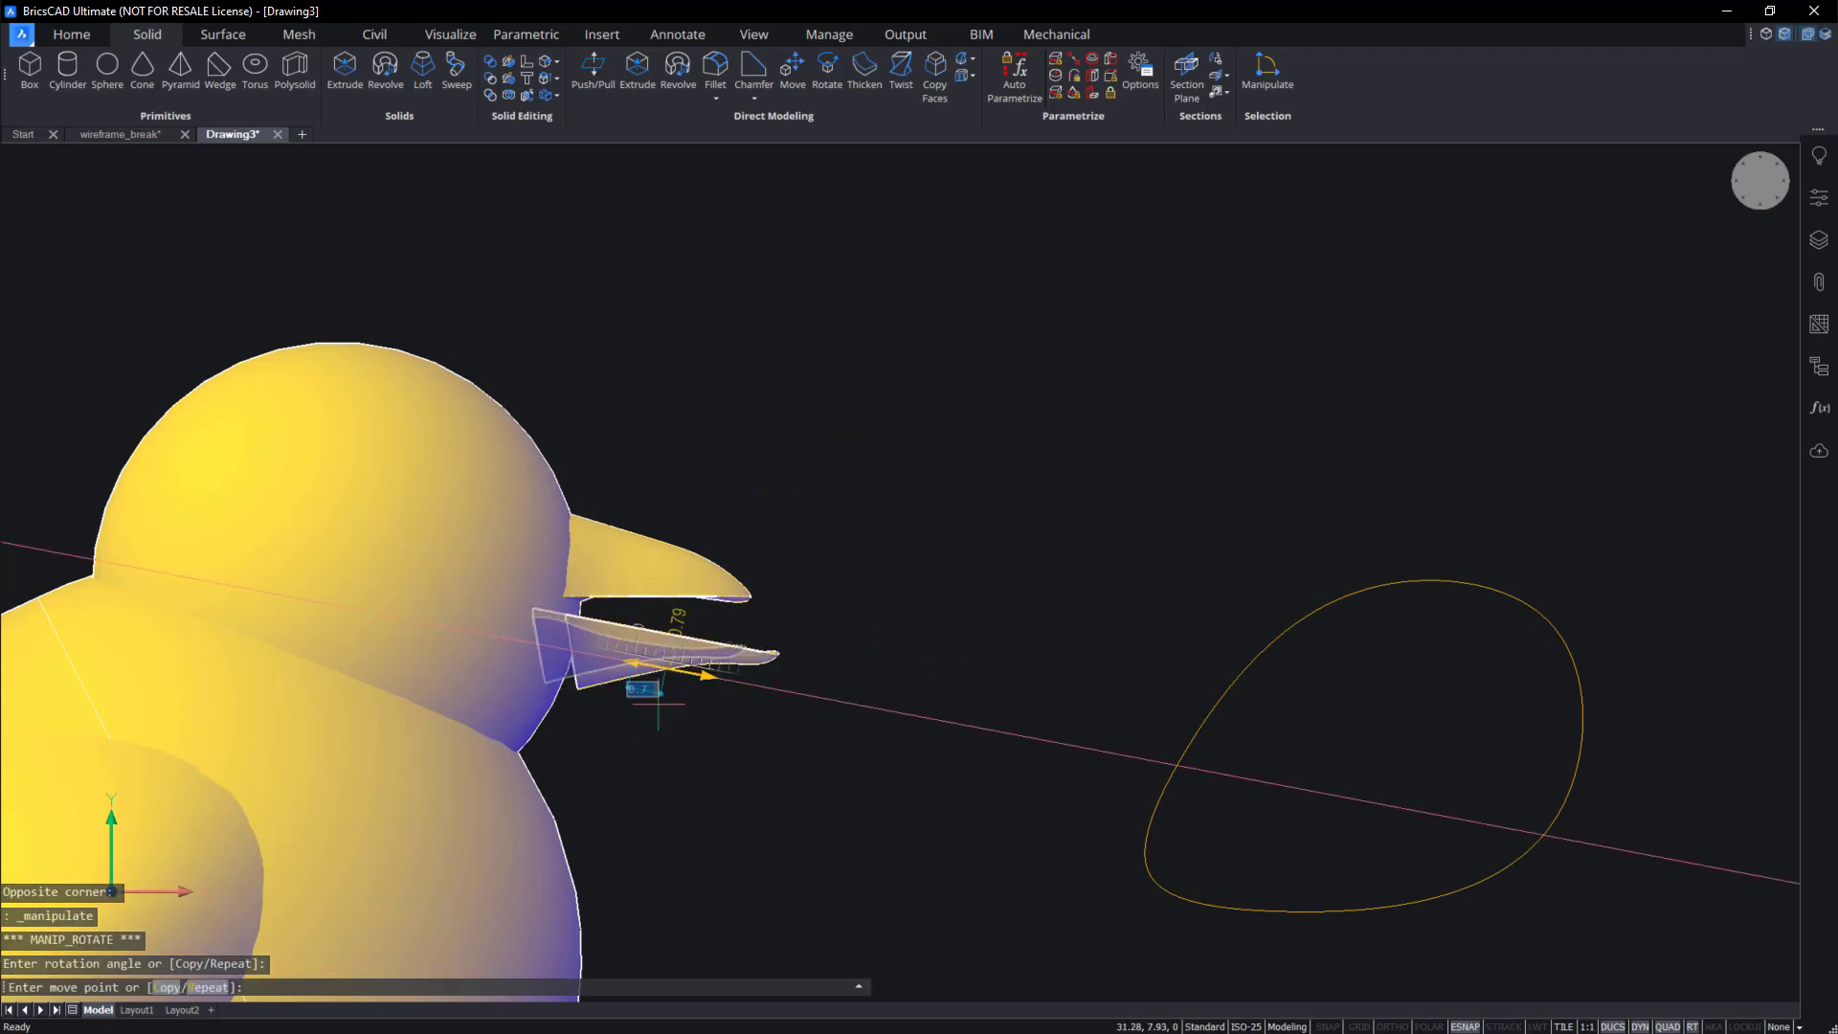
left_click(603, 779)
key("Escape")
left_click_drag(816, 720, 689, 522)
left_click(689, 524)
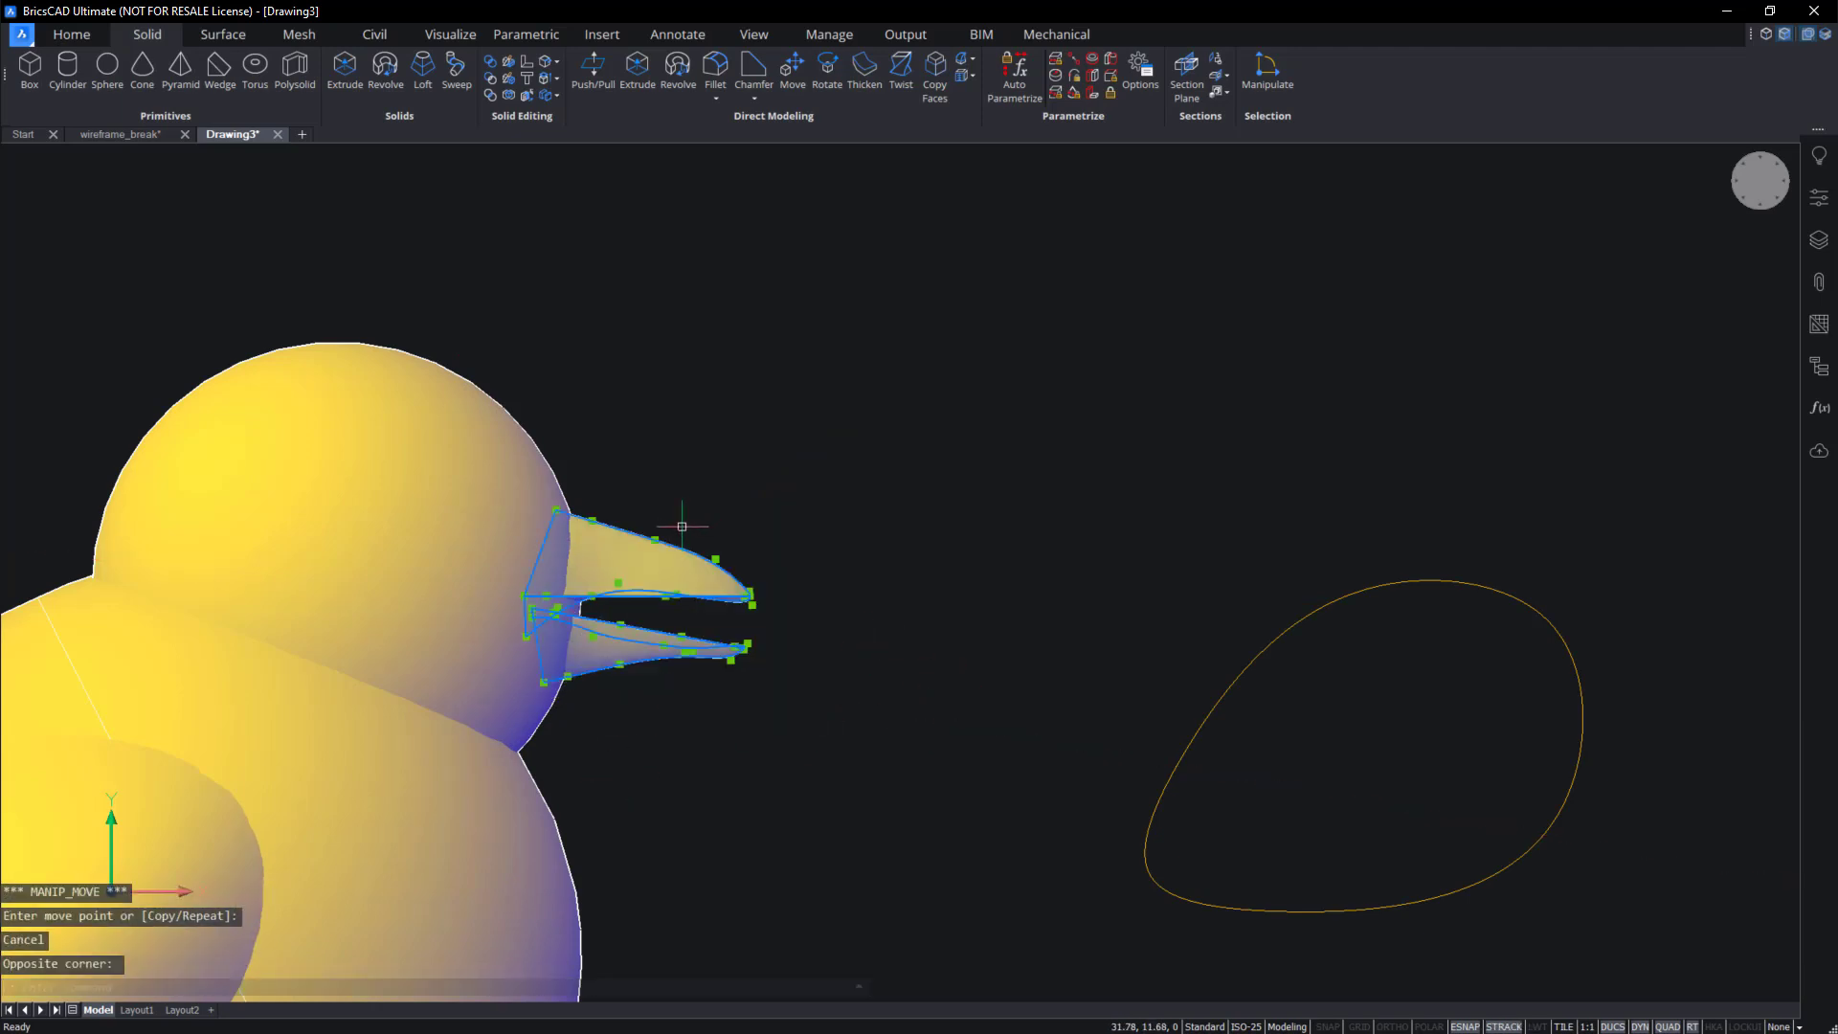
middle_click_drag(690, 523, 1287, 434, "shift")
key("Escape")
Create a small solid sphere as an eye on the side of the head, just behind and above the bill.
scroll(1287, 435, "up", 3)
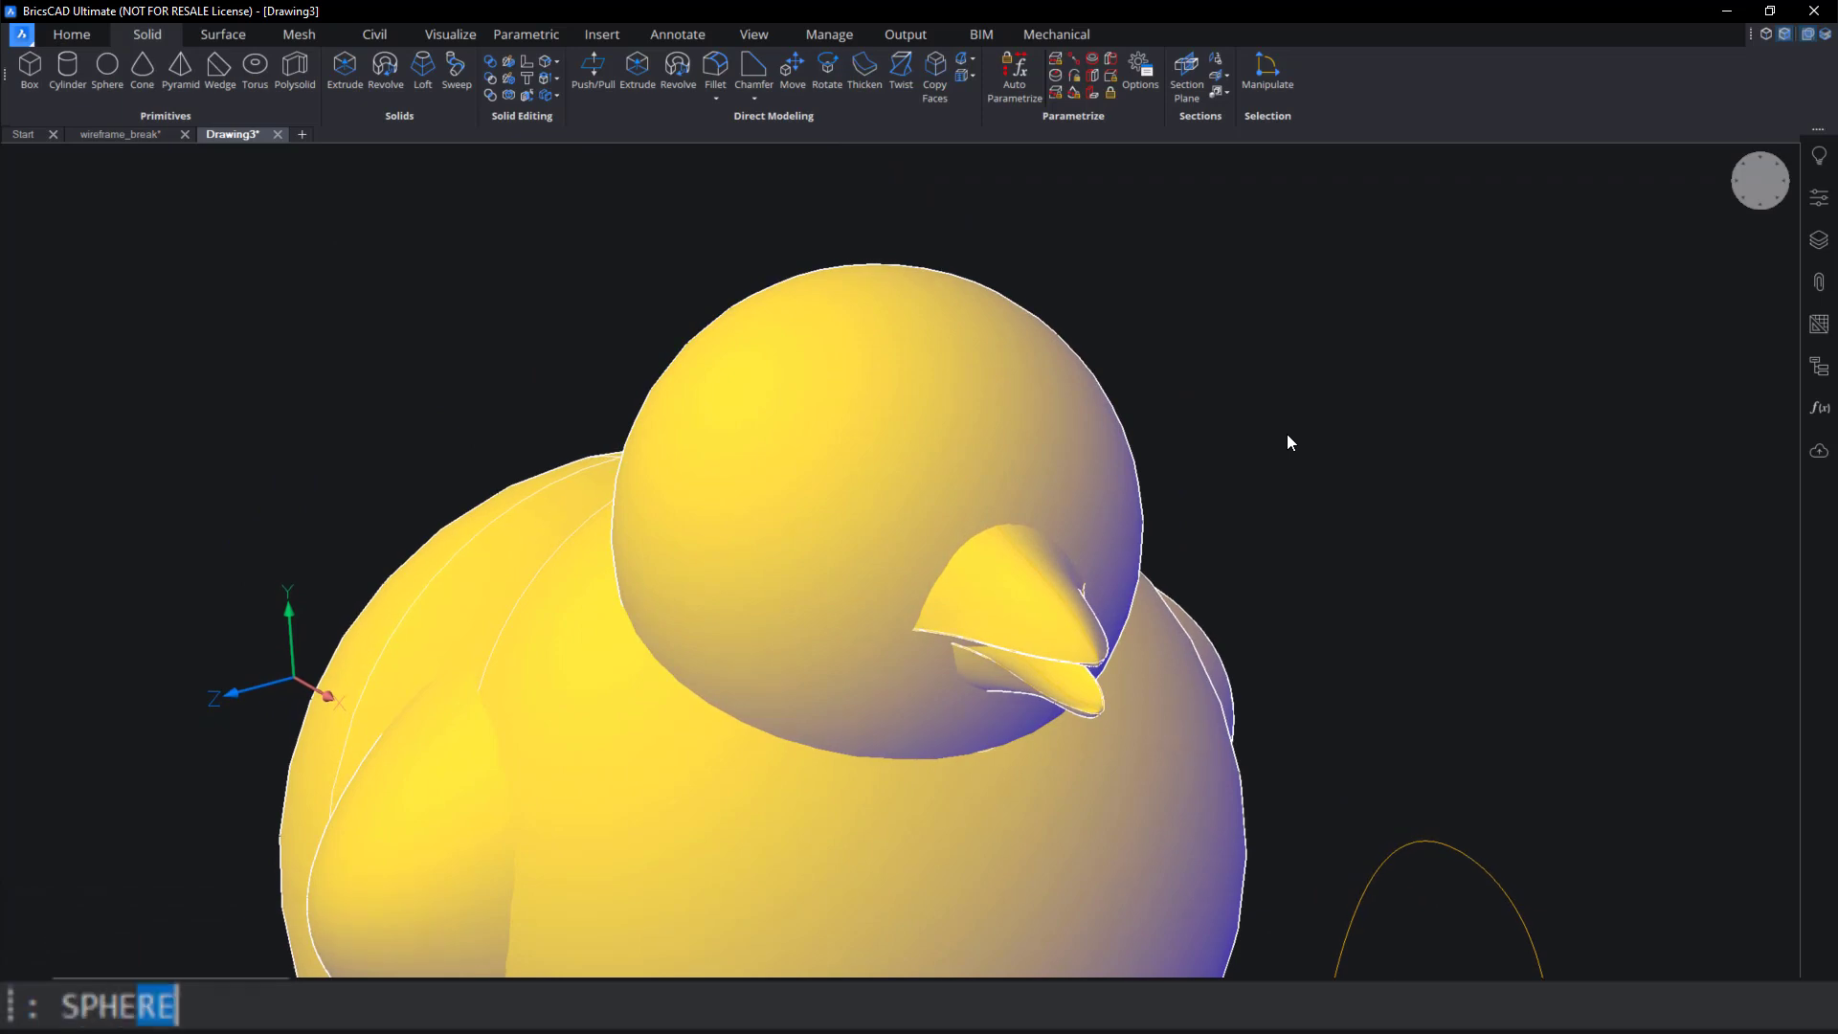
type("SPHERE")
key("Return")
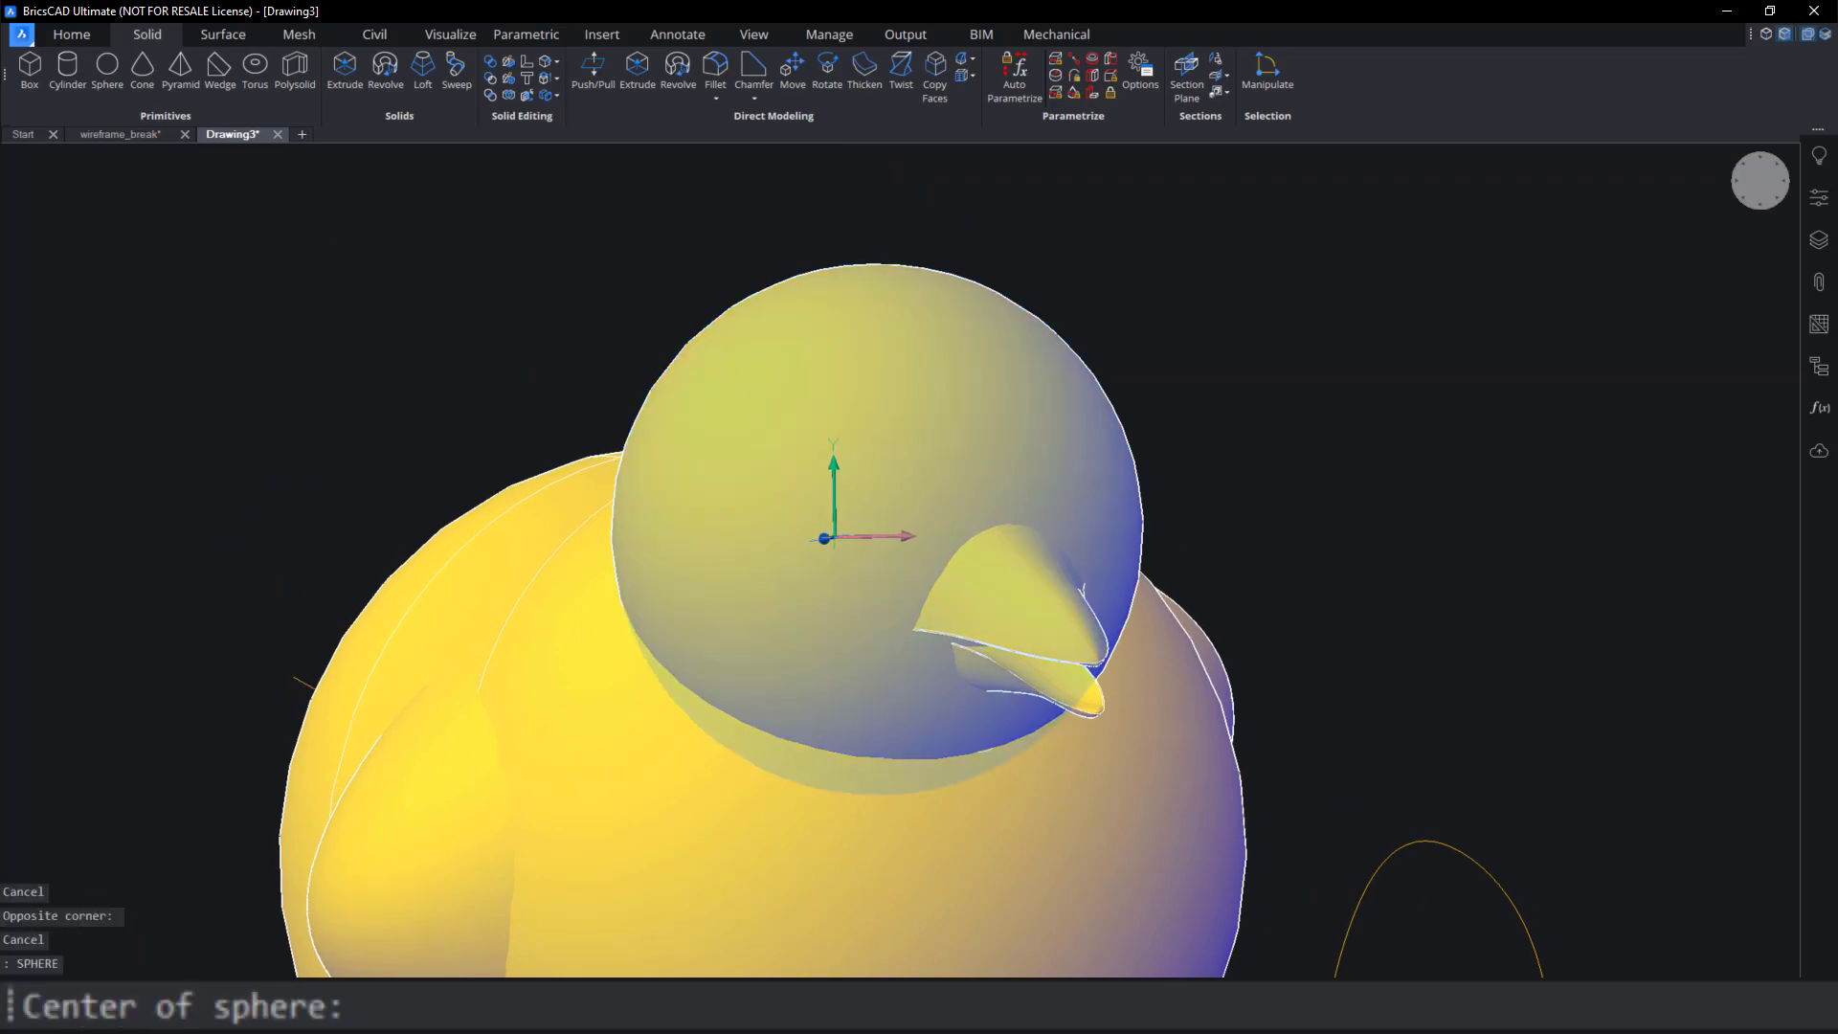
left_click(845, 526)
left_click(867, 528)
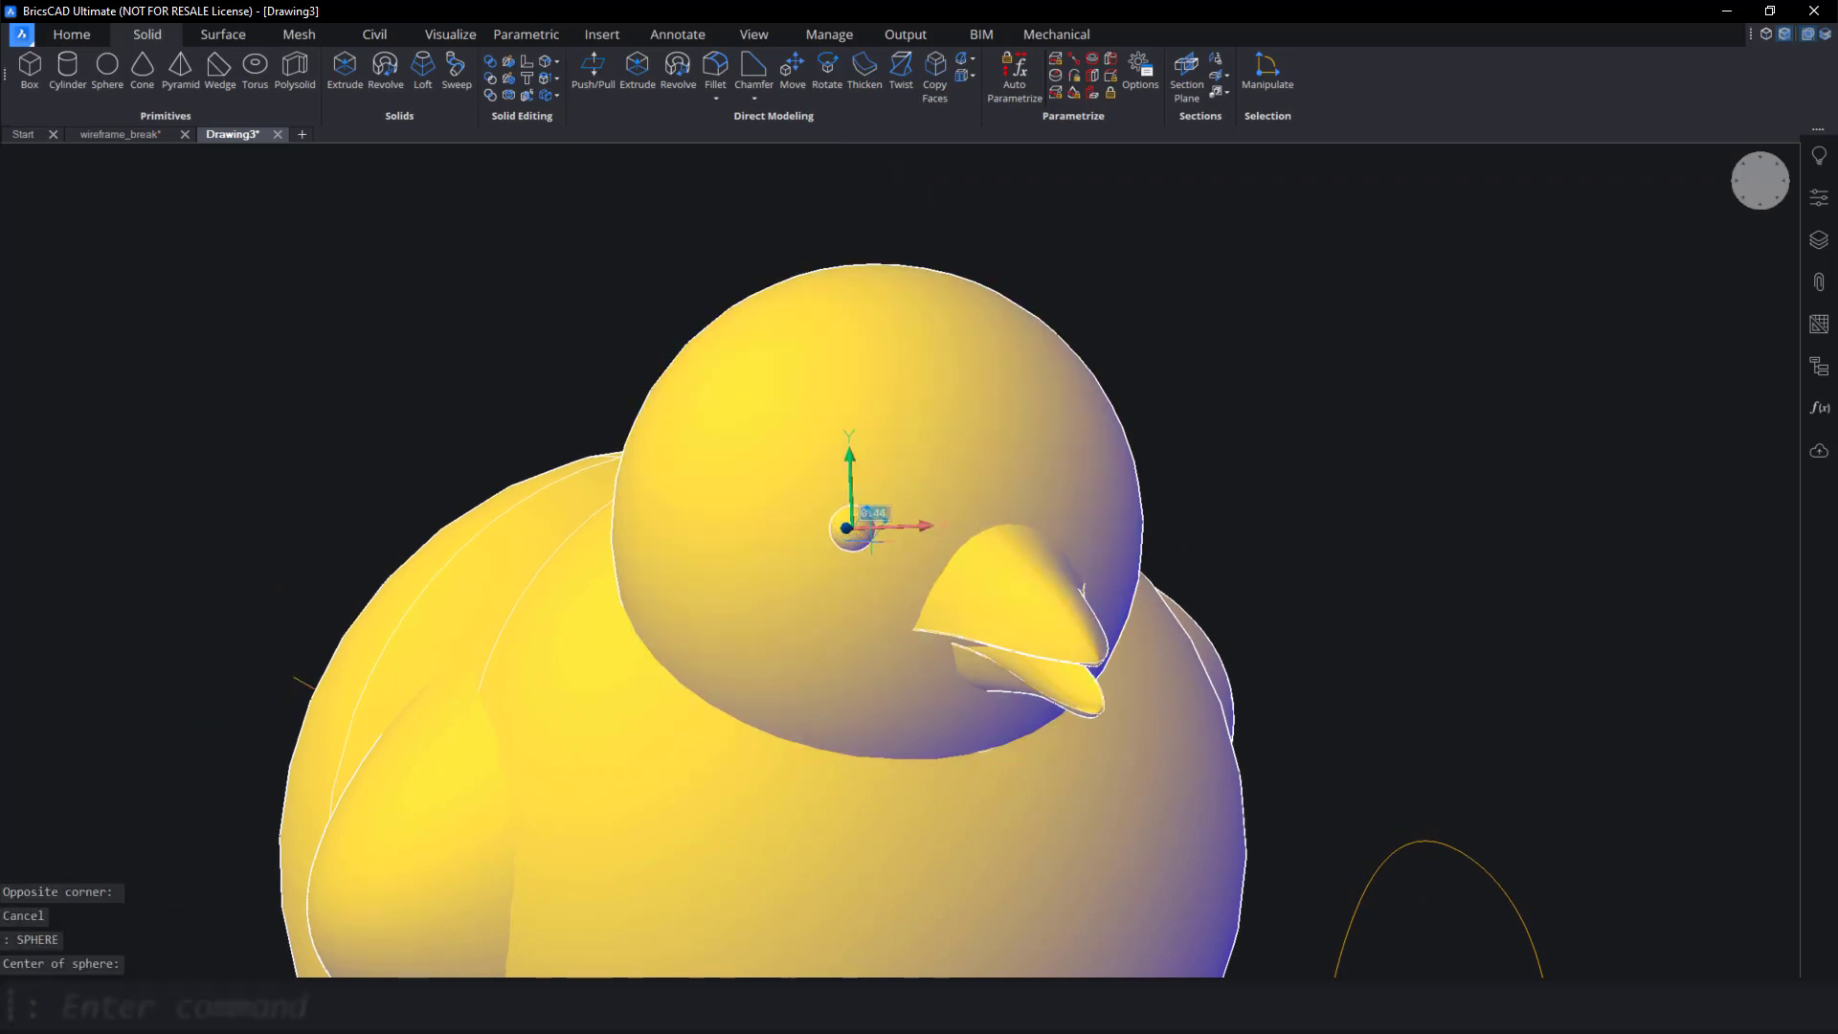
left_click(872, 544)
Mirror the eye sphere in plan view across the body's lengthwise centre line through the head centre, keeping the original.
middle_click_drag(1268, 504, 1072, 483, "shift")
middle_click_drag(727, 540, 773, 538, "shift")
left_click(783, 505)
scroll(783, 504, "down", 3)
middle_click_drag(791, 720, 964, 566, "shift")
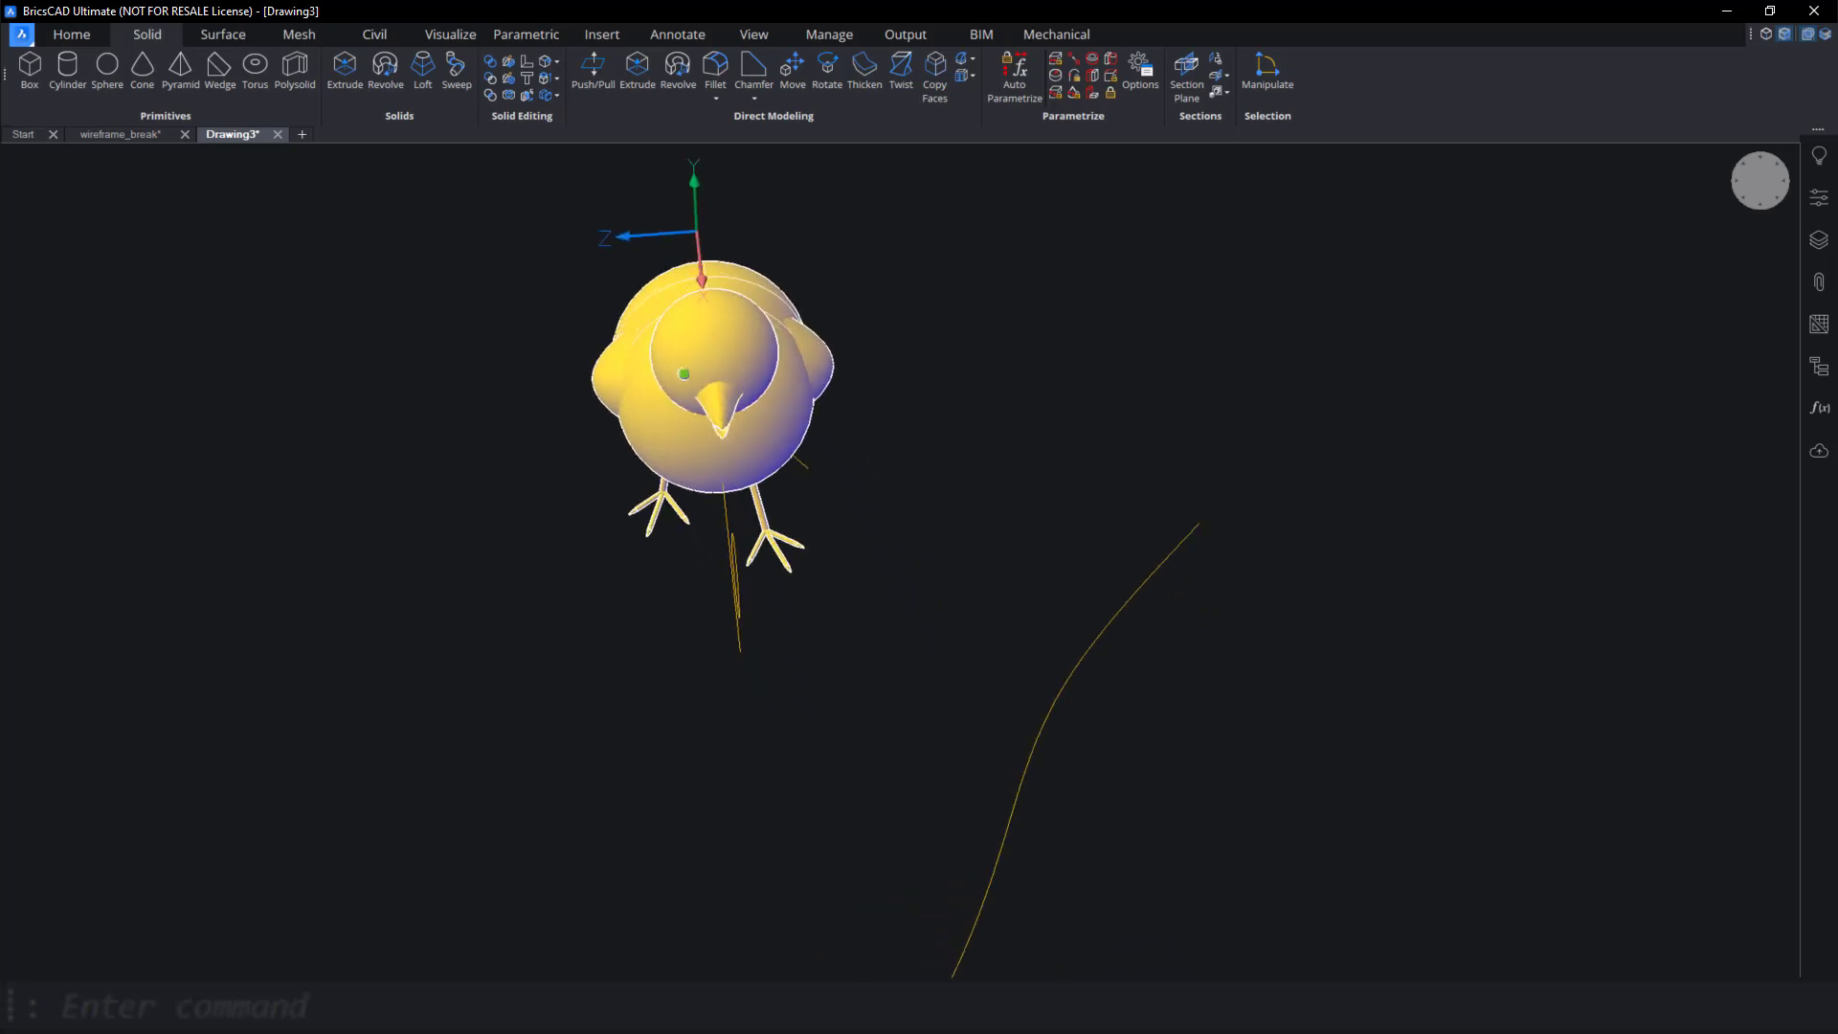
left_click(1741, 203)
type("m")
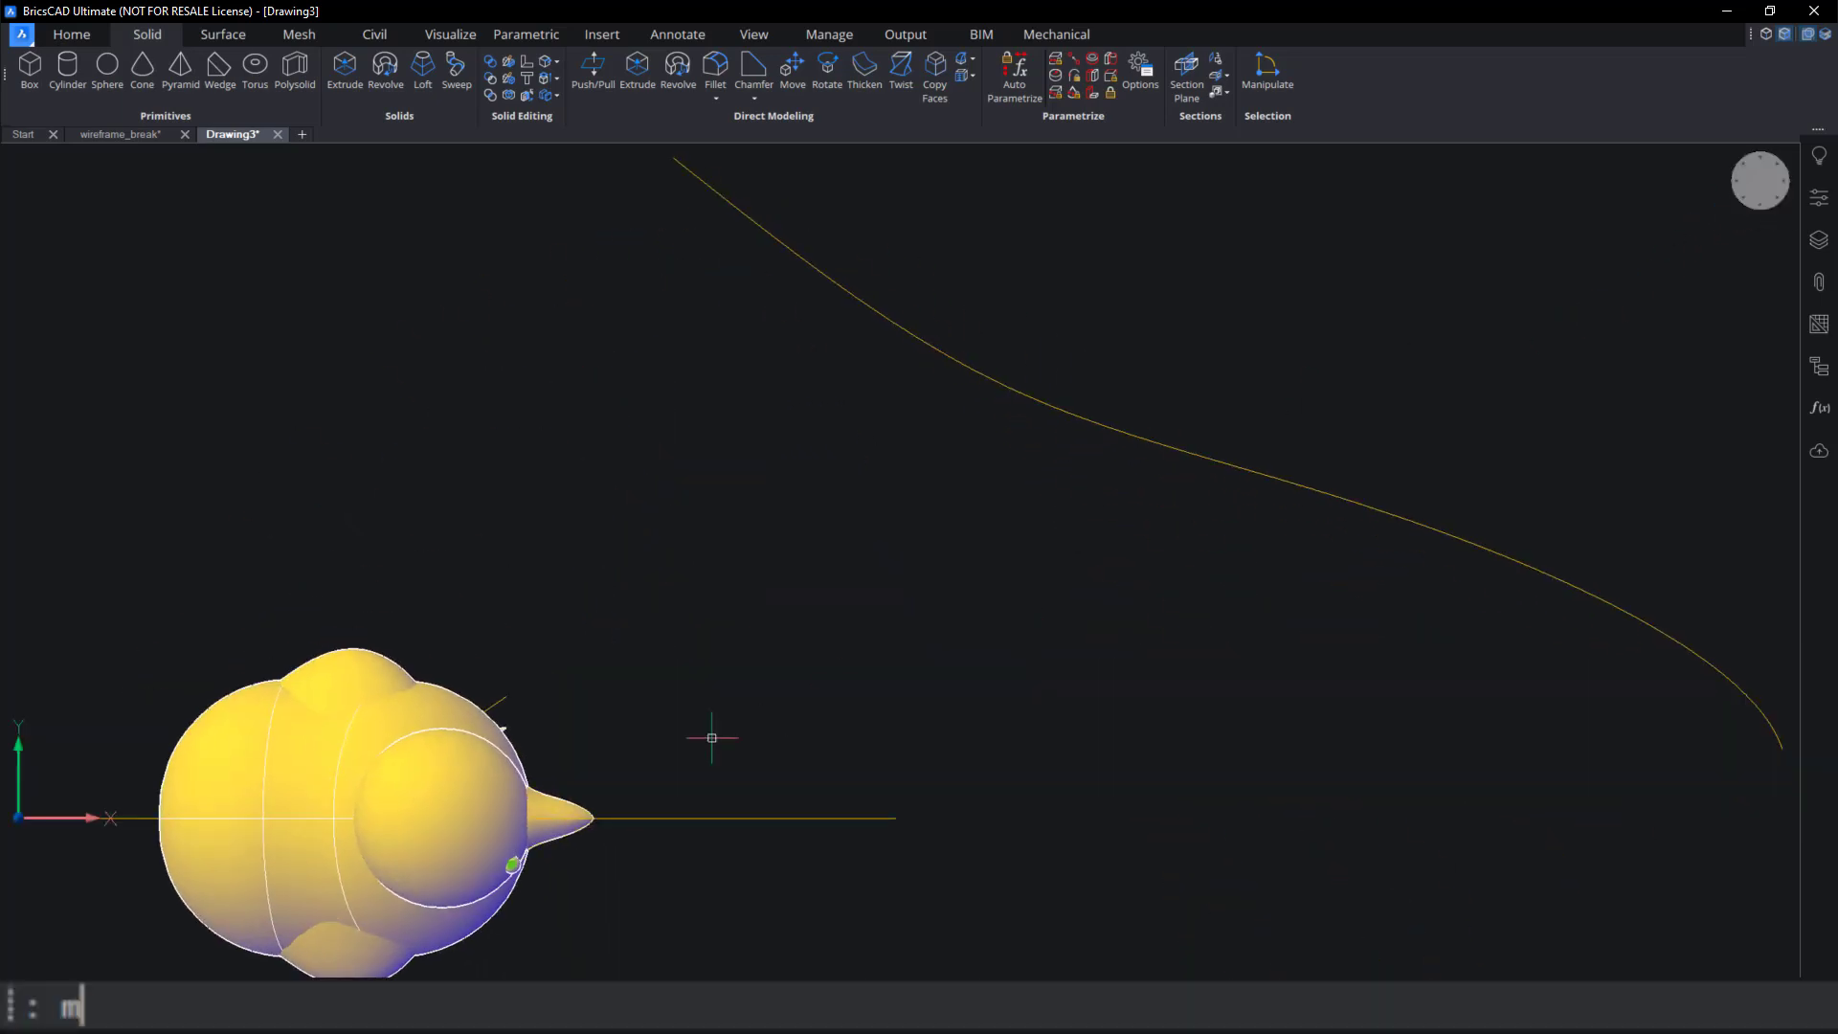
type("irr")
key("Return")
left_click(439, 818)
left_click(787, 845)
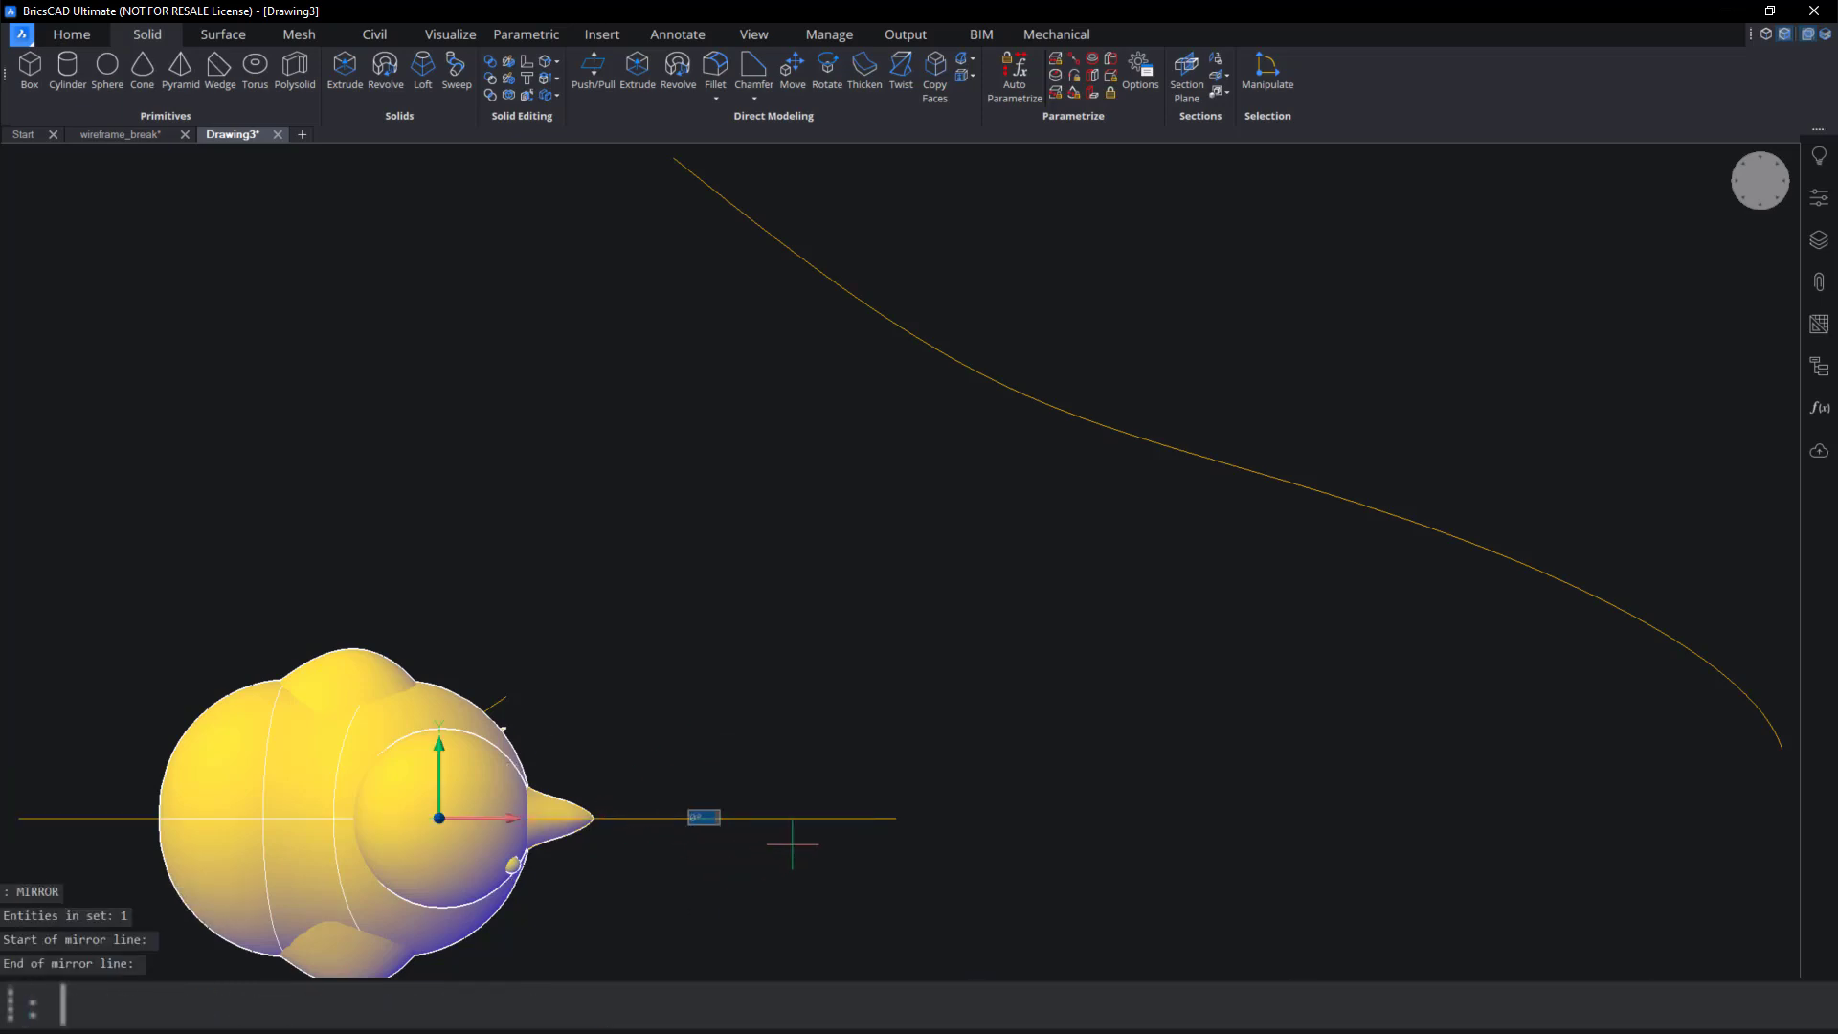
key("Return")
middle_click_drag(787, 845, 952, 688, "shift")
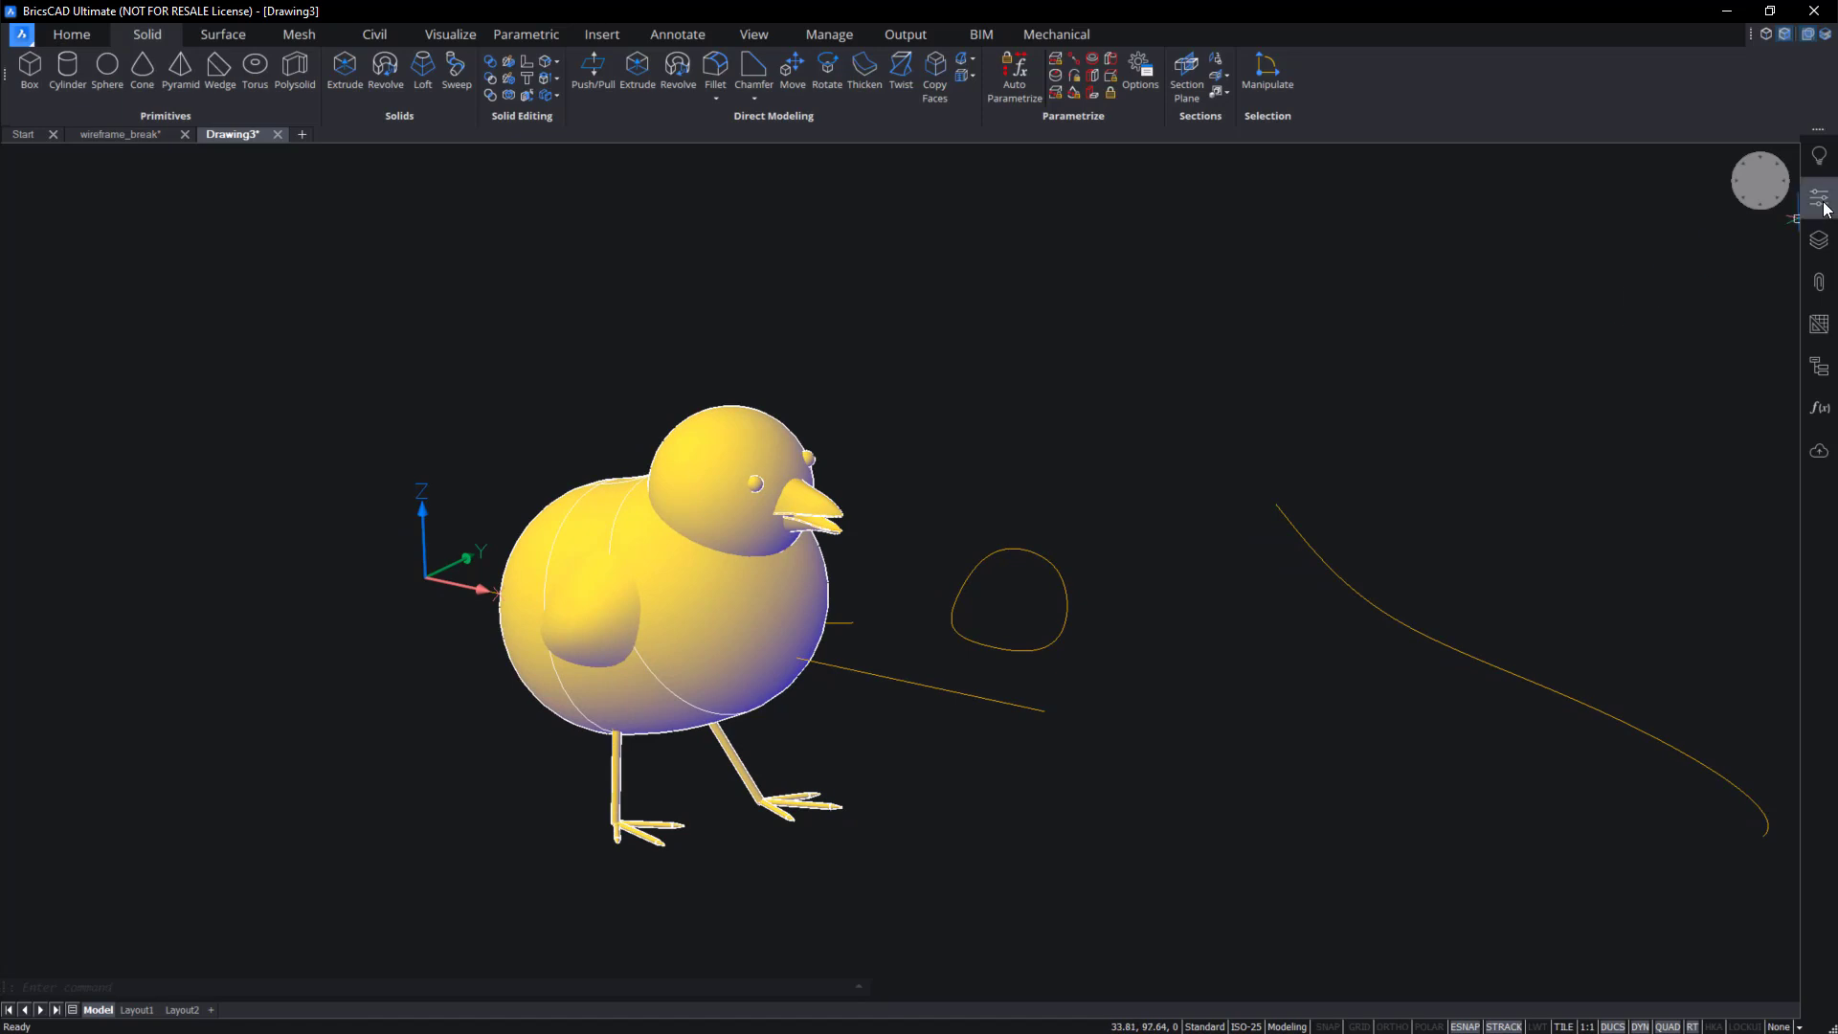
Hide all line and spline entities through the drawing structure so only the 3D solids are displayed.
left_click(1819, 367)
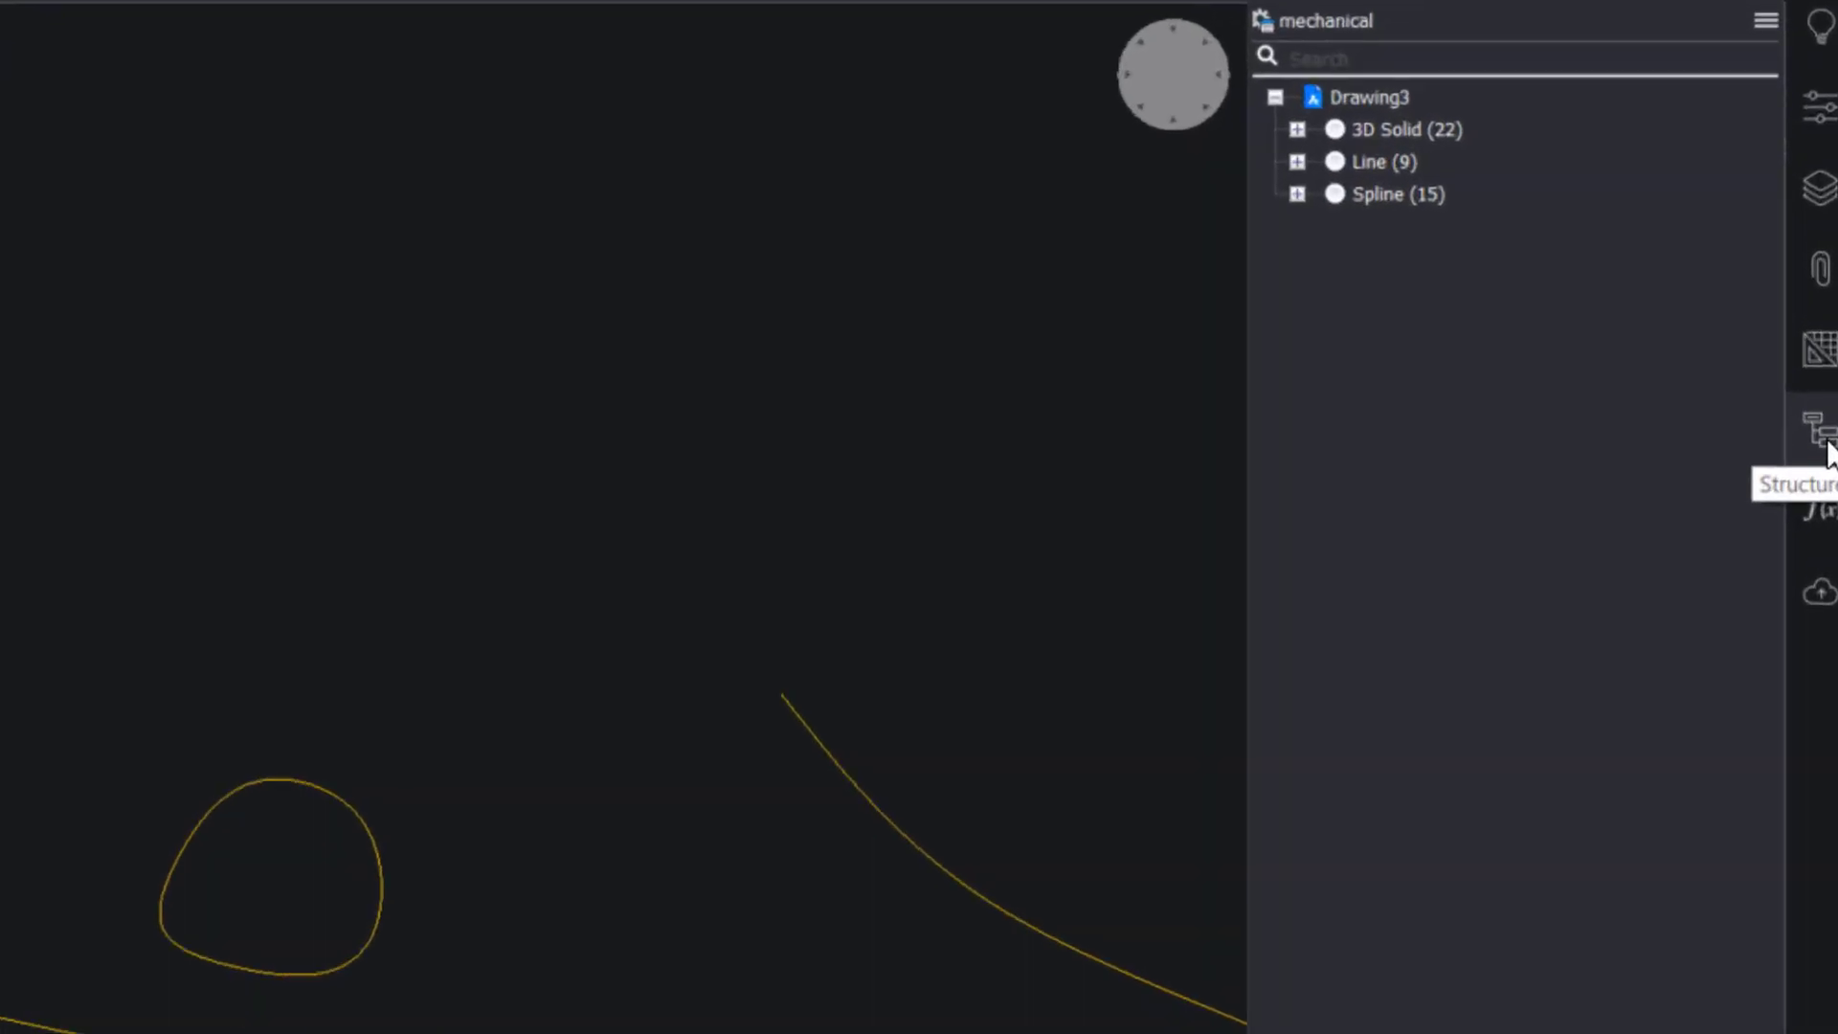
right_click(1346, 159)
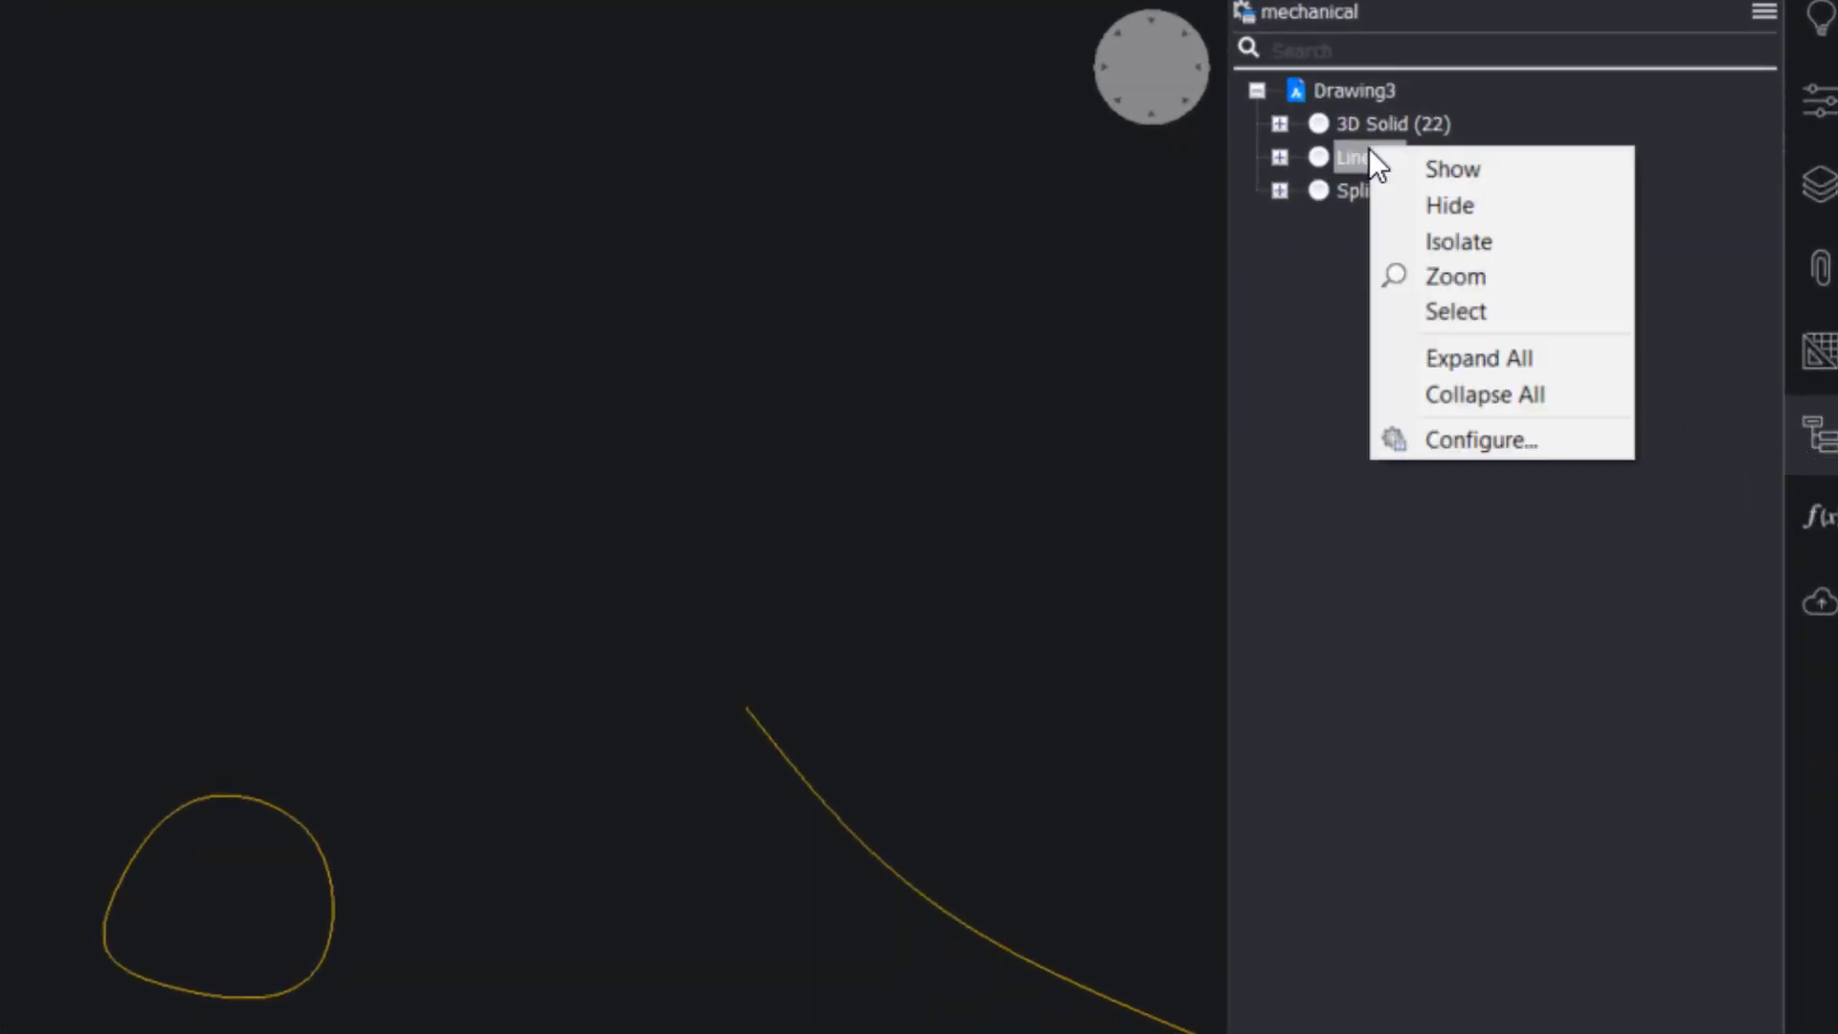
left_click(1426, 203)
right_click(1363, 192)
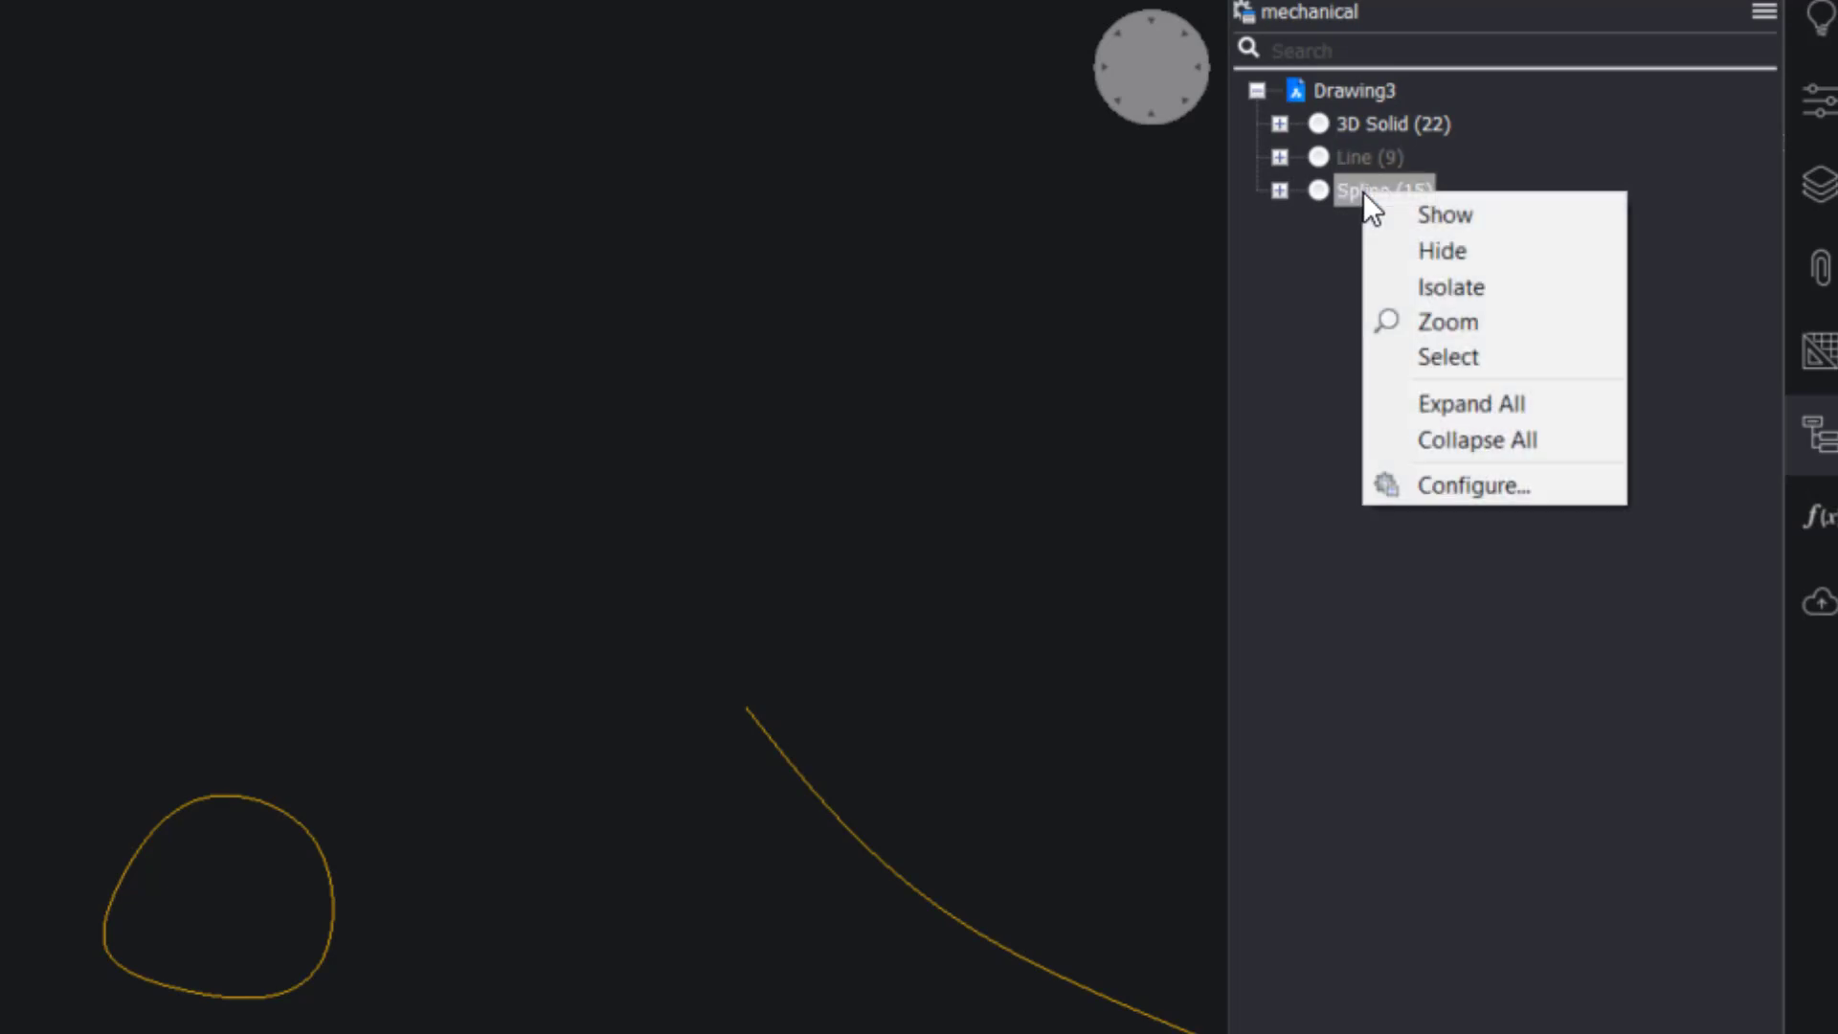
left_click(1431, 254)
Set the colour of both bill solids to orange, index colour 30.
left_click(1824, 113)
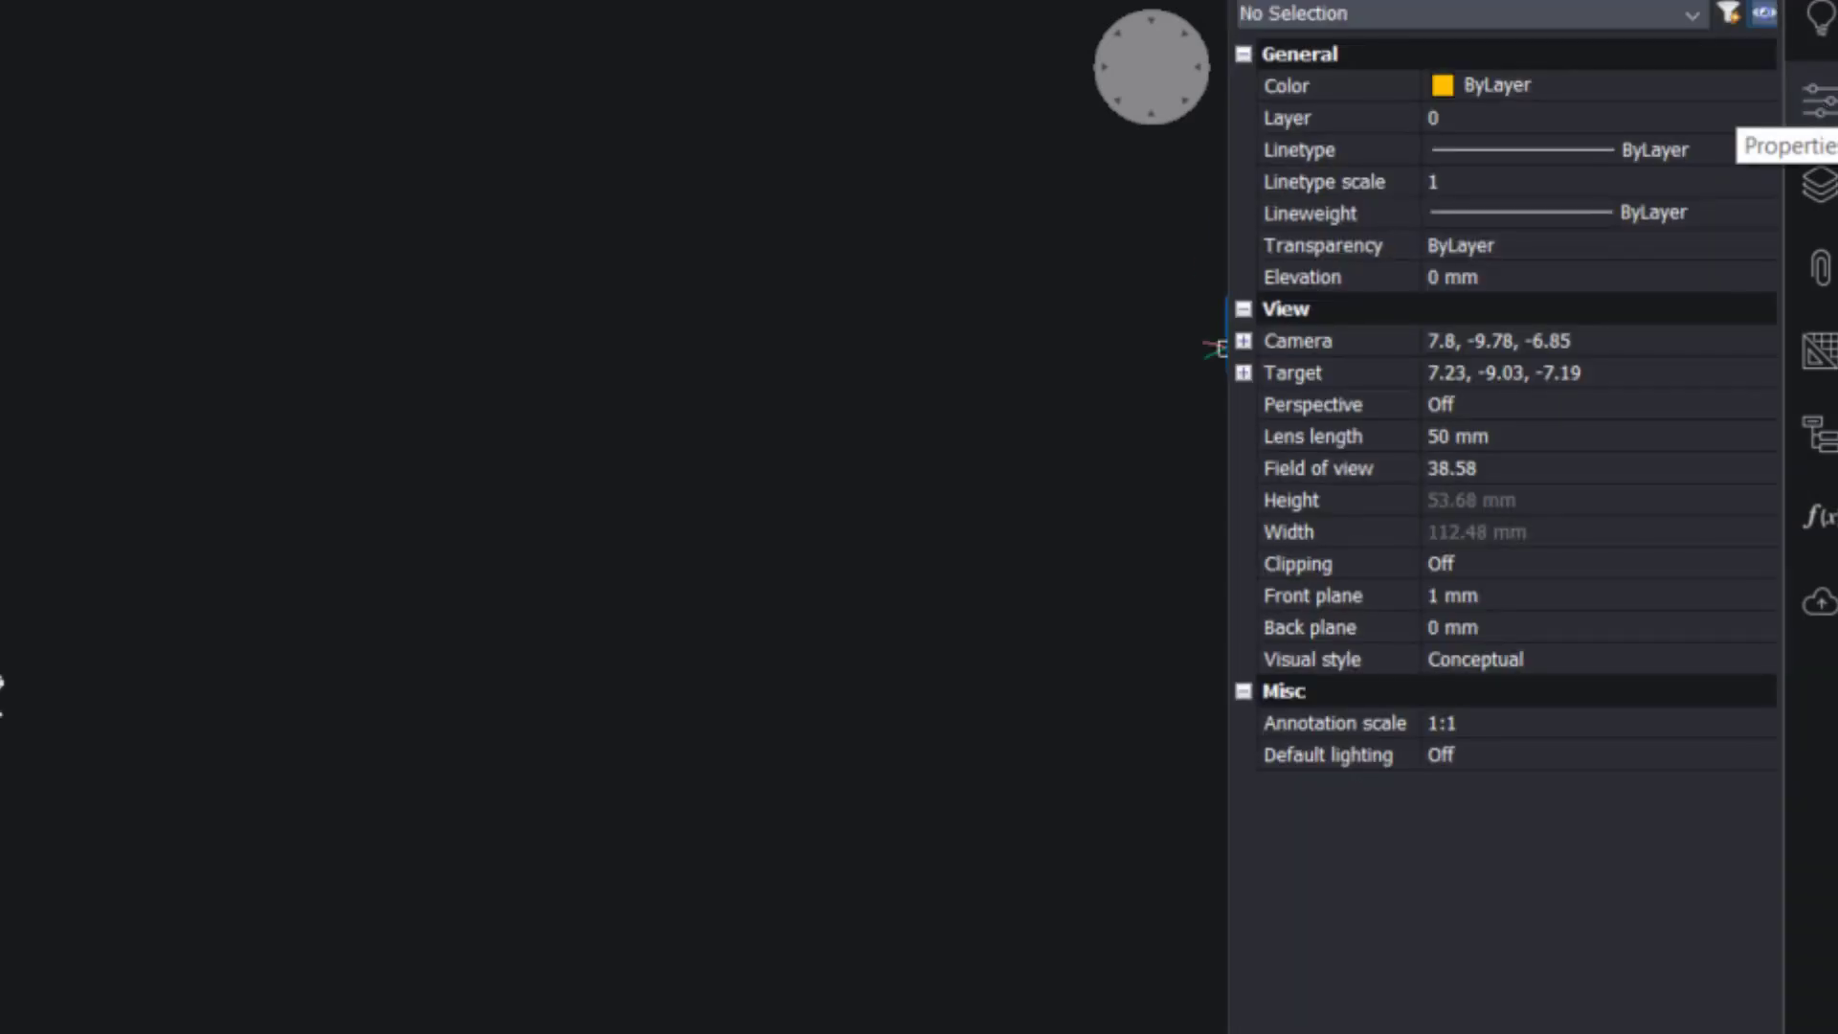
left_click(629, 536)
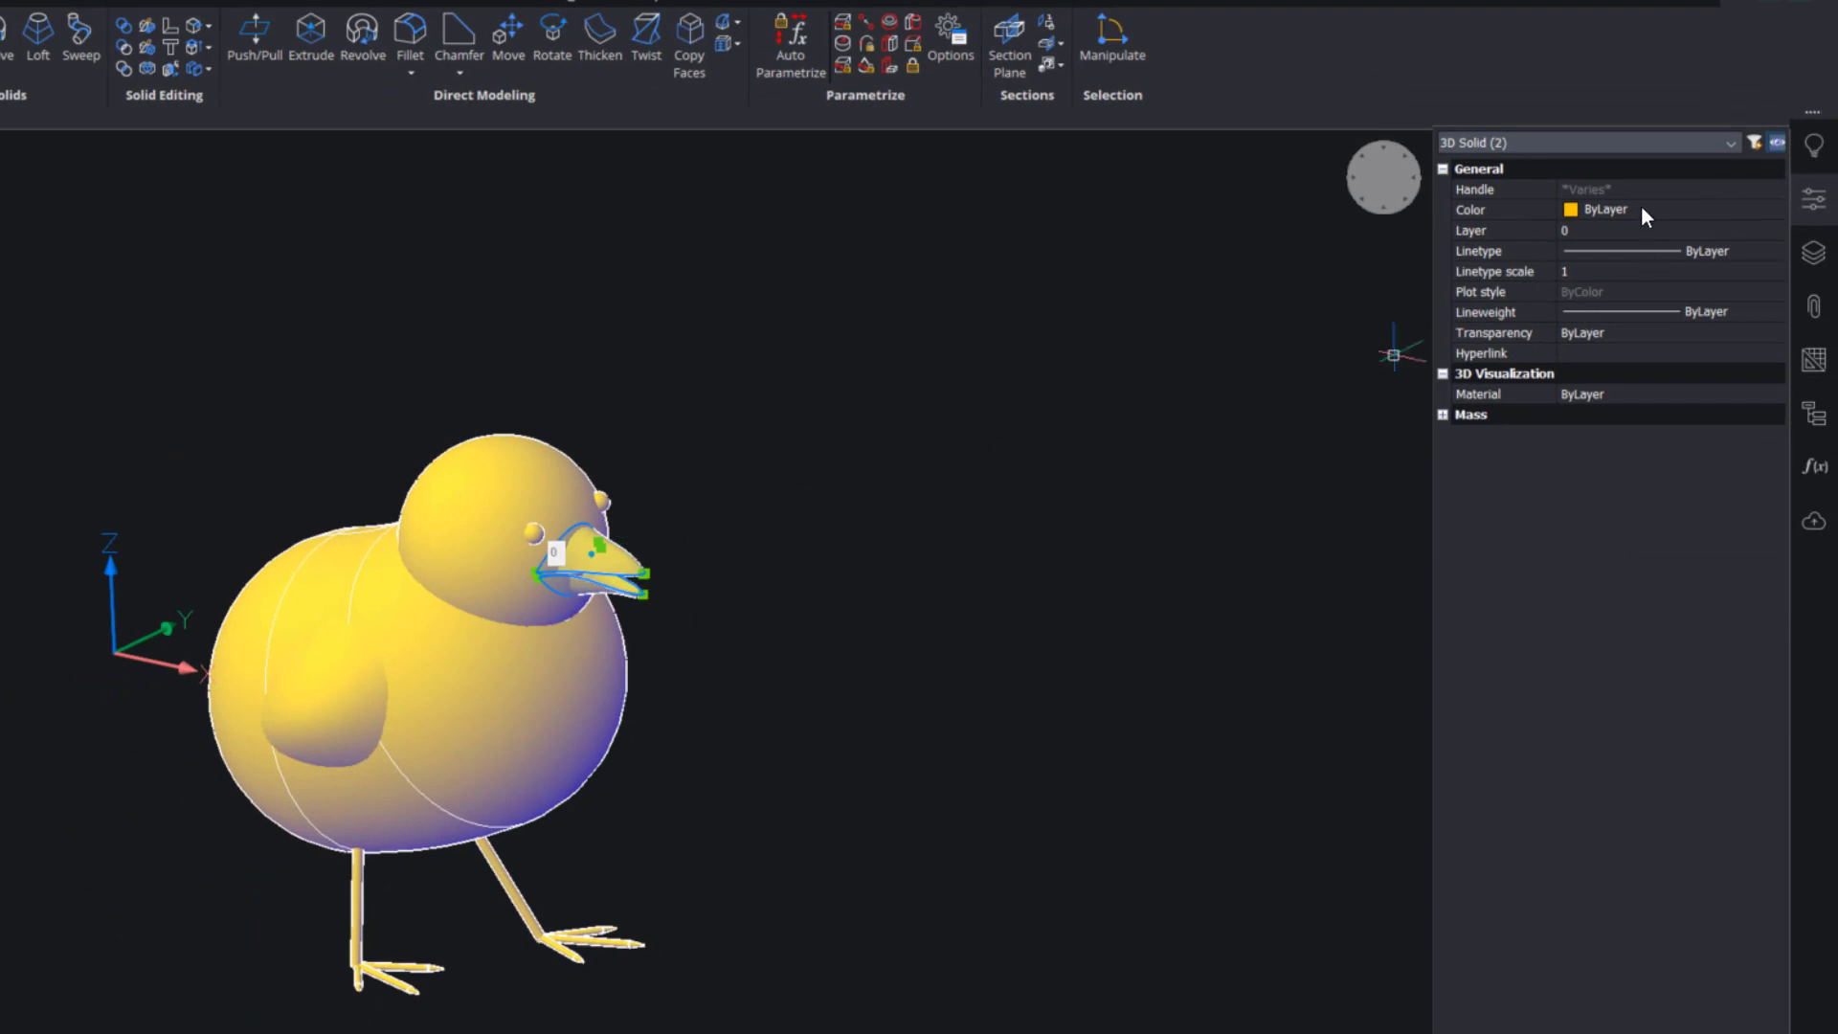
left_click(1641, 205)
left_click(1641, 205)
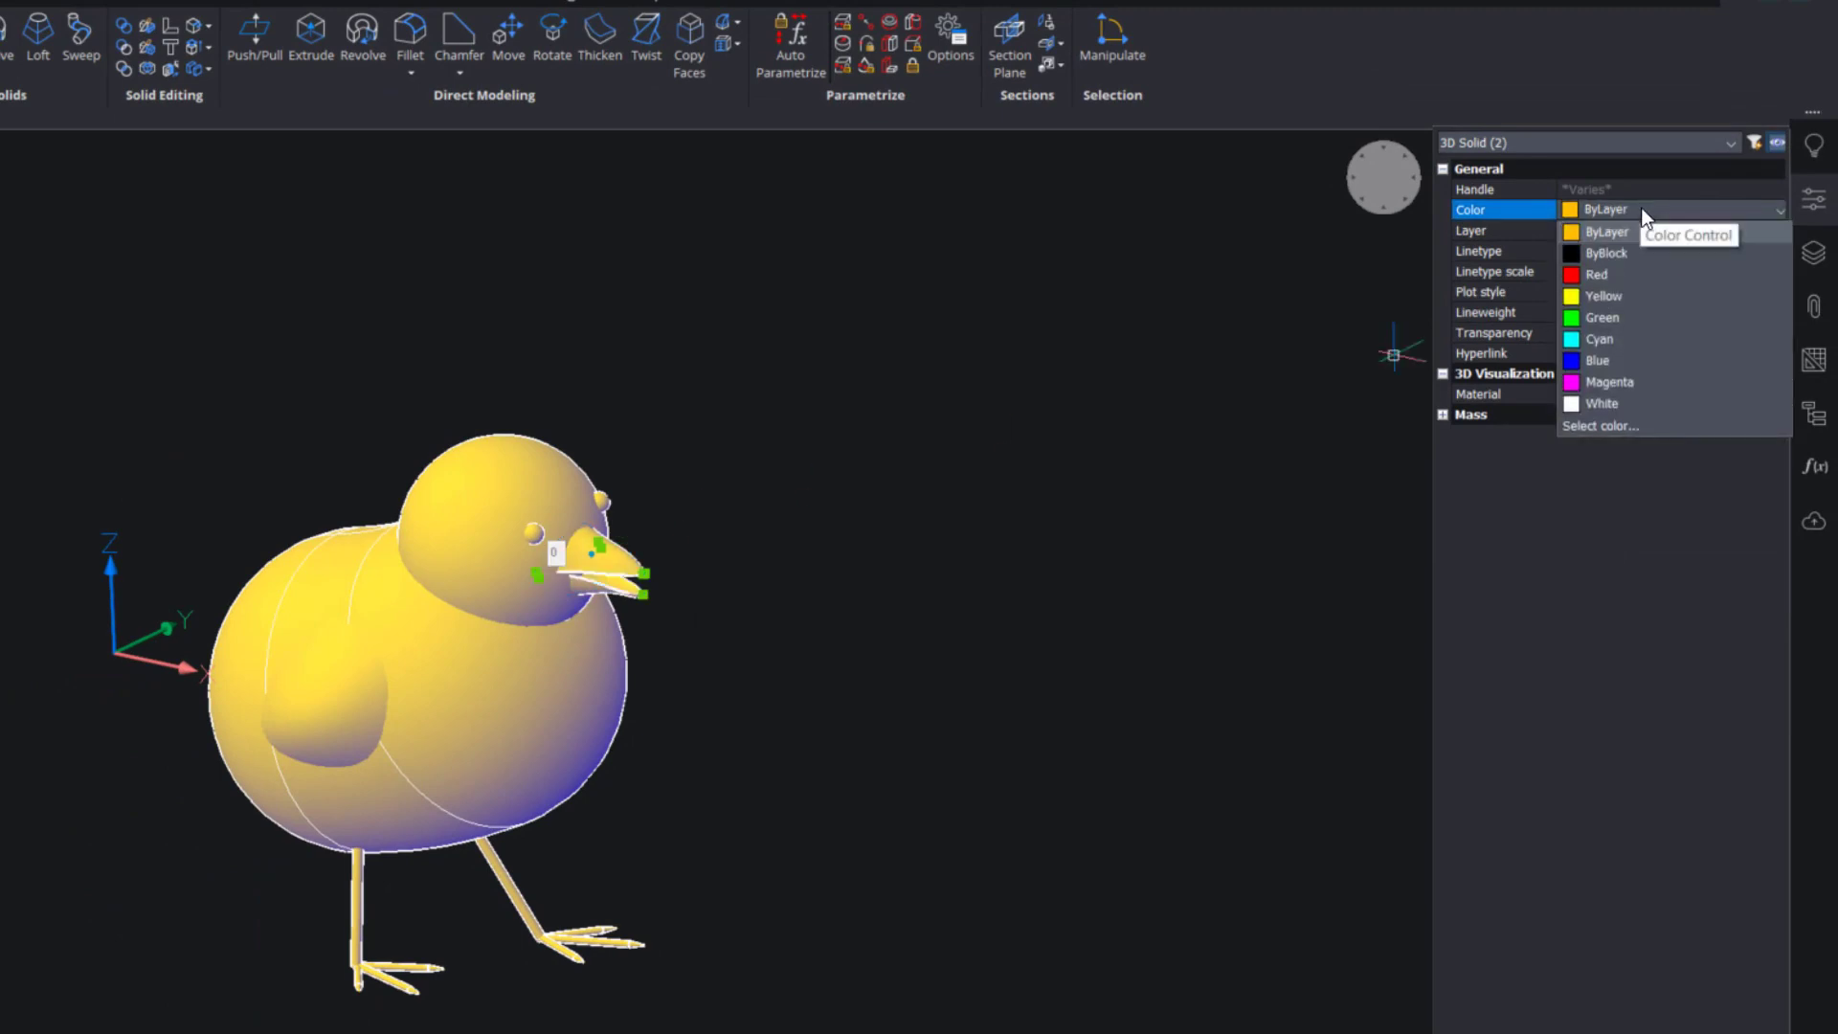
left_click(1616, 423)
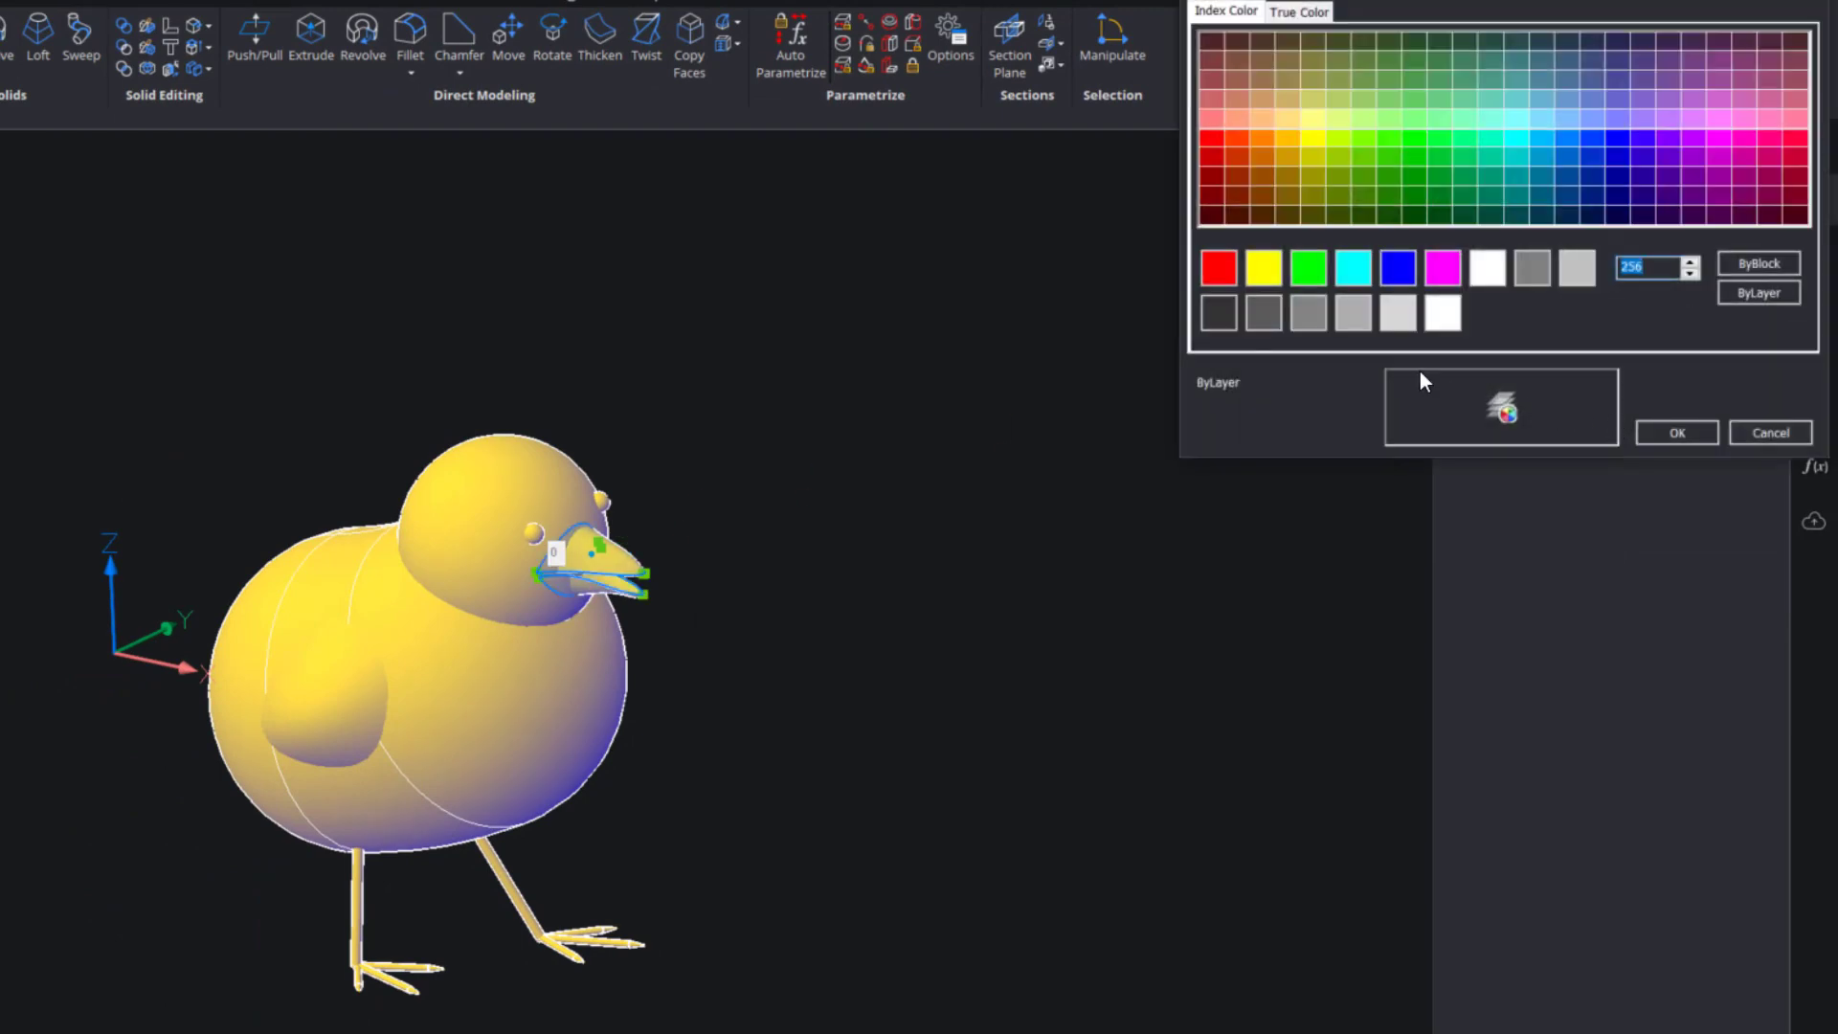
left_click(1263, 144)
left_click(1647, 432)
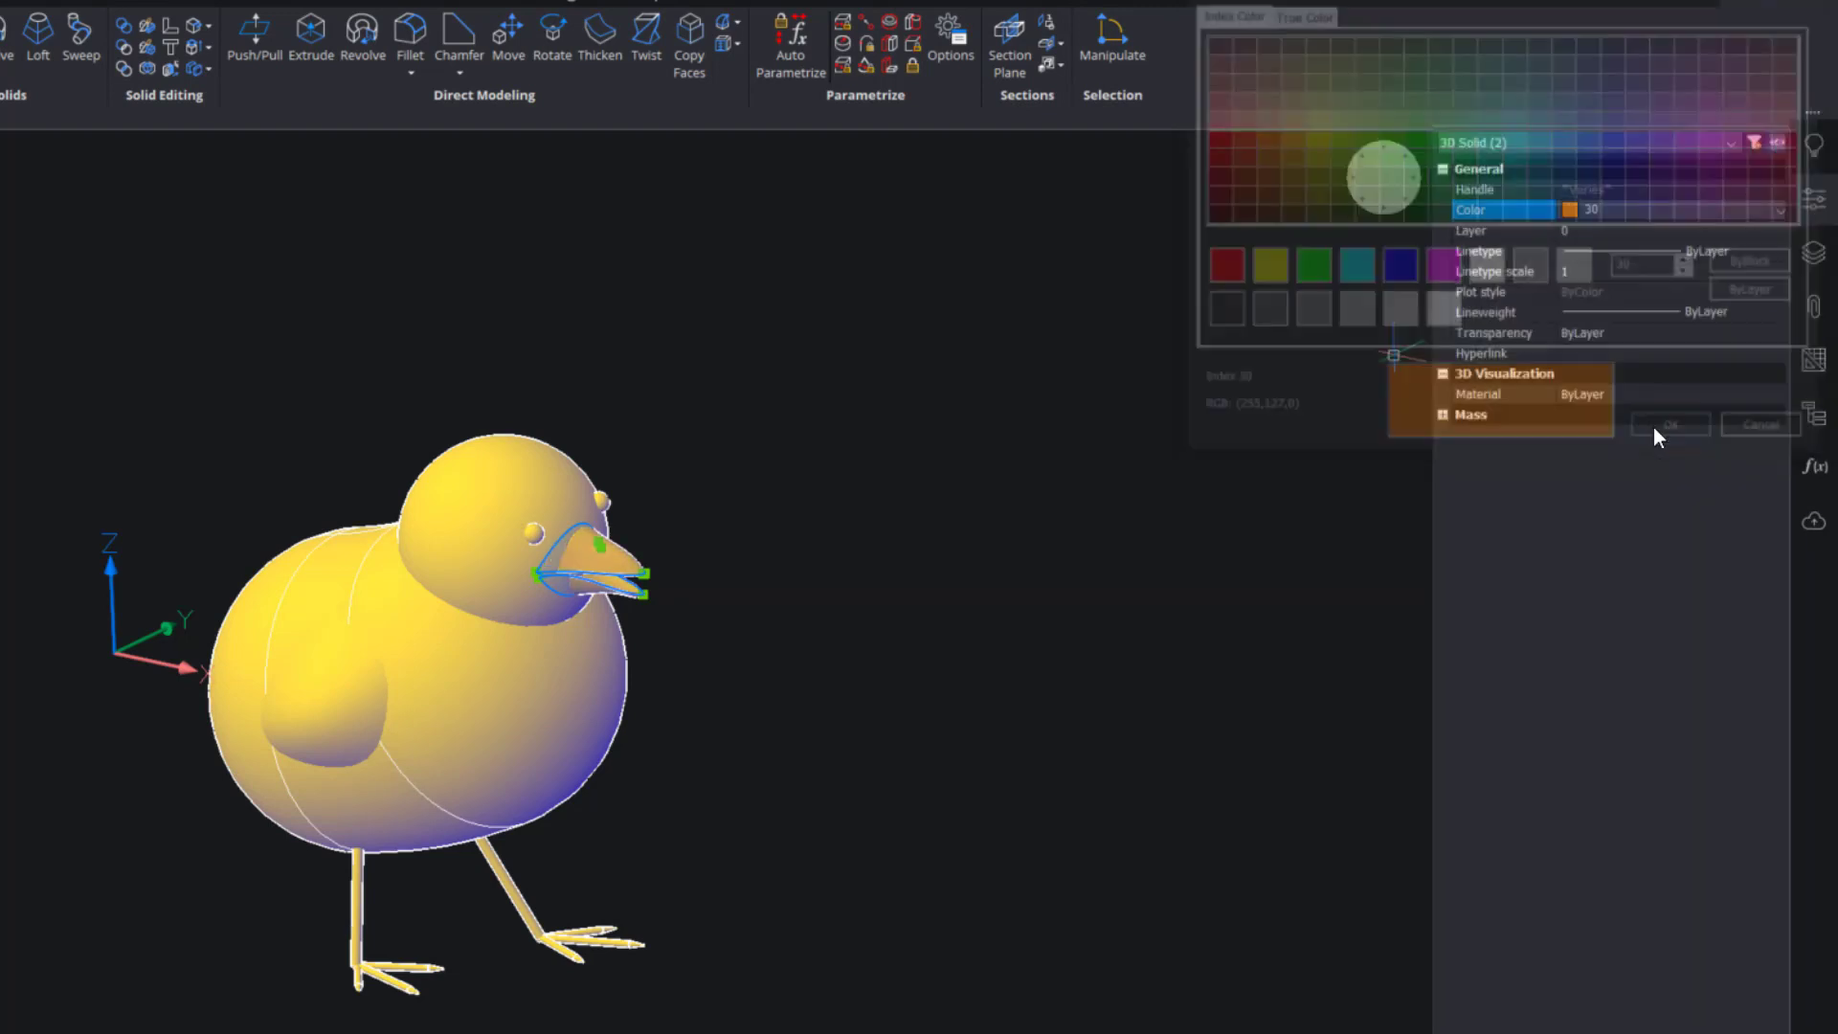
key("Escape")
Select all leg and claw solids and set their colour to light pink, index colour 11.
left_click(761, 1001)
left_click(245, 886)
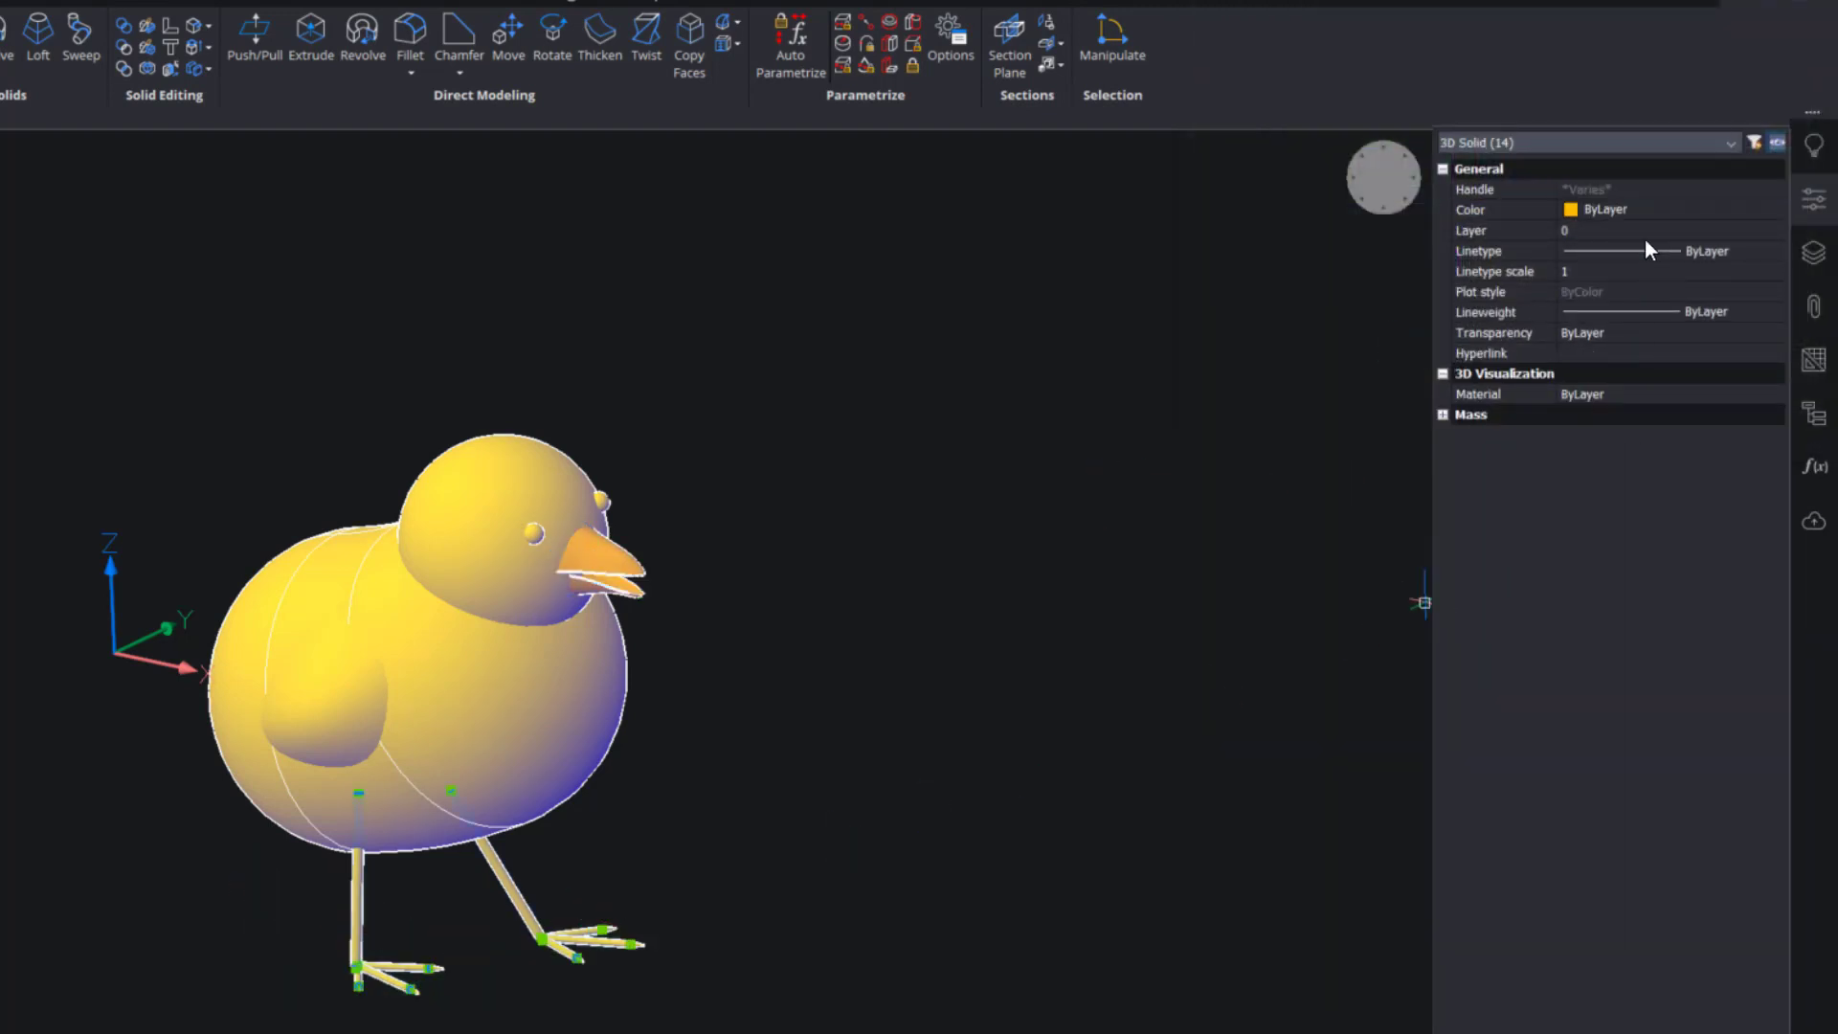
left_click(1644, 204)
left_click(1618, 440)
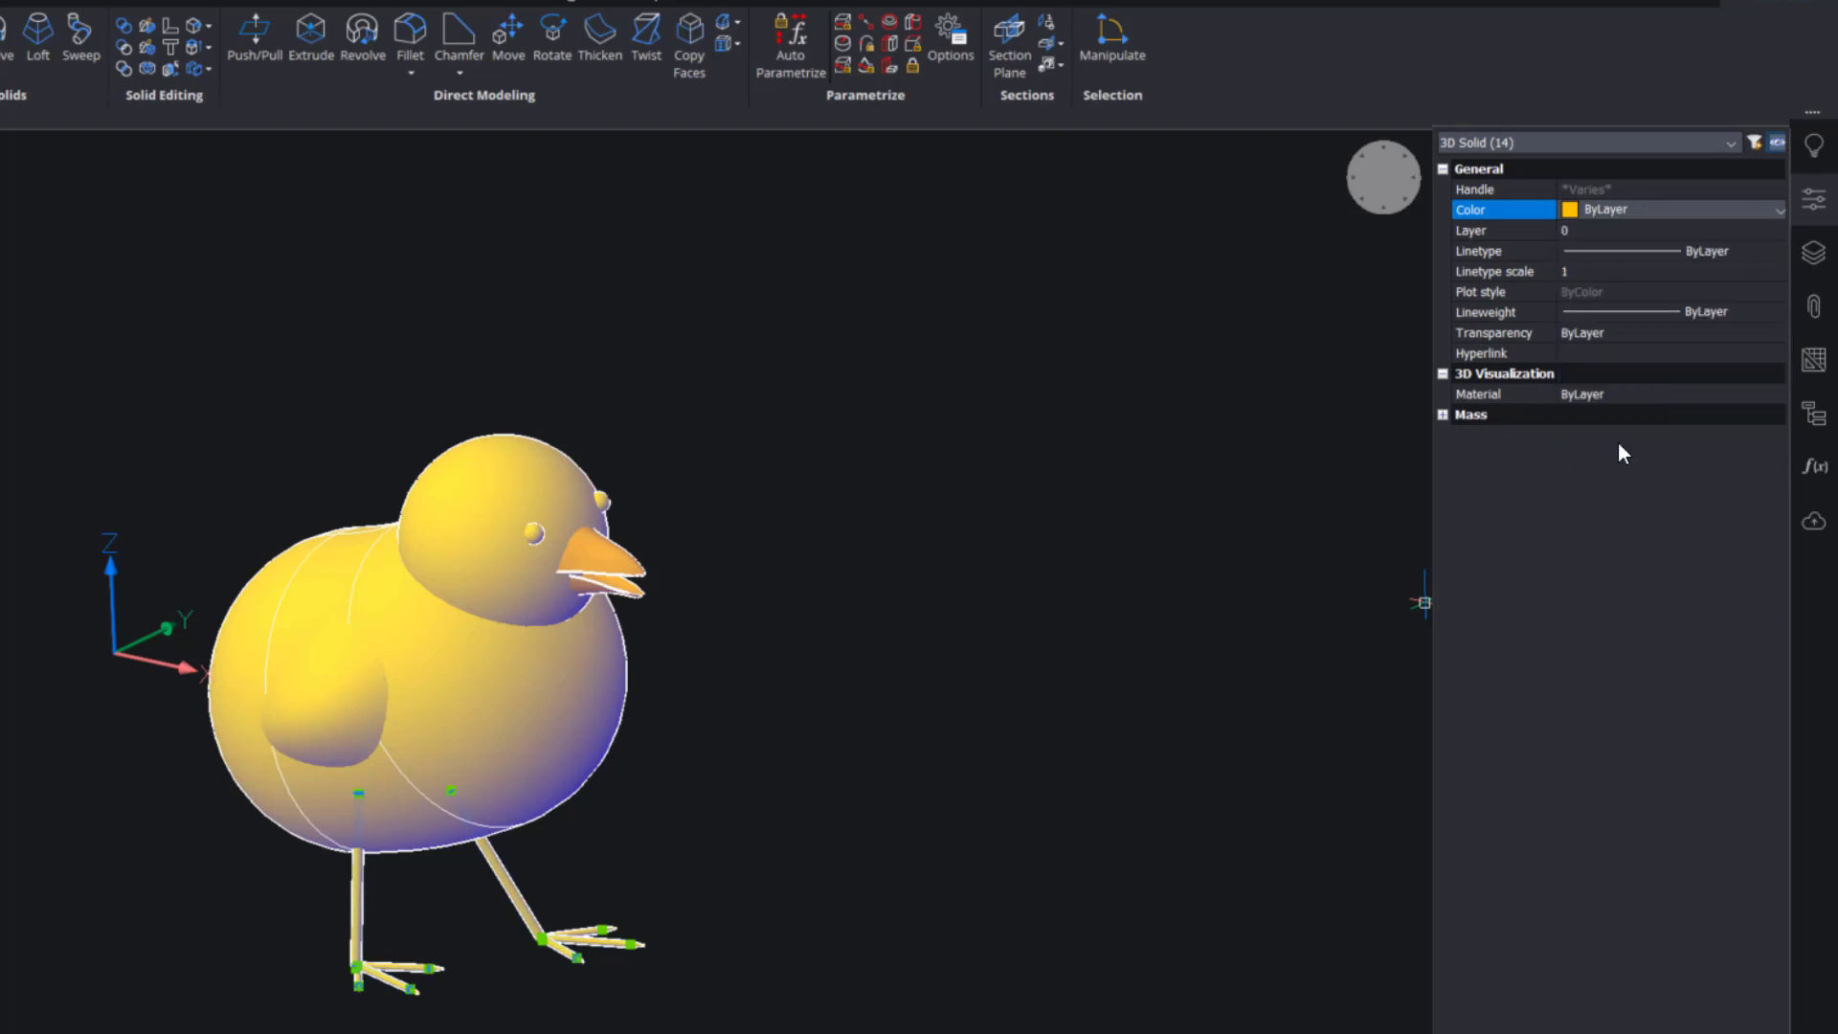
left_click(1767, 117)
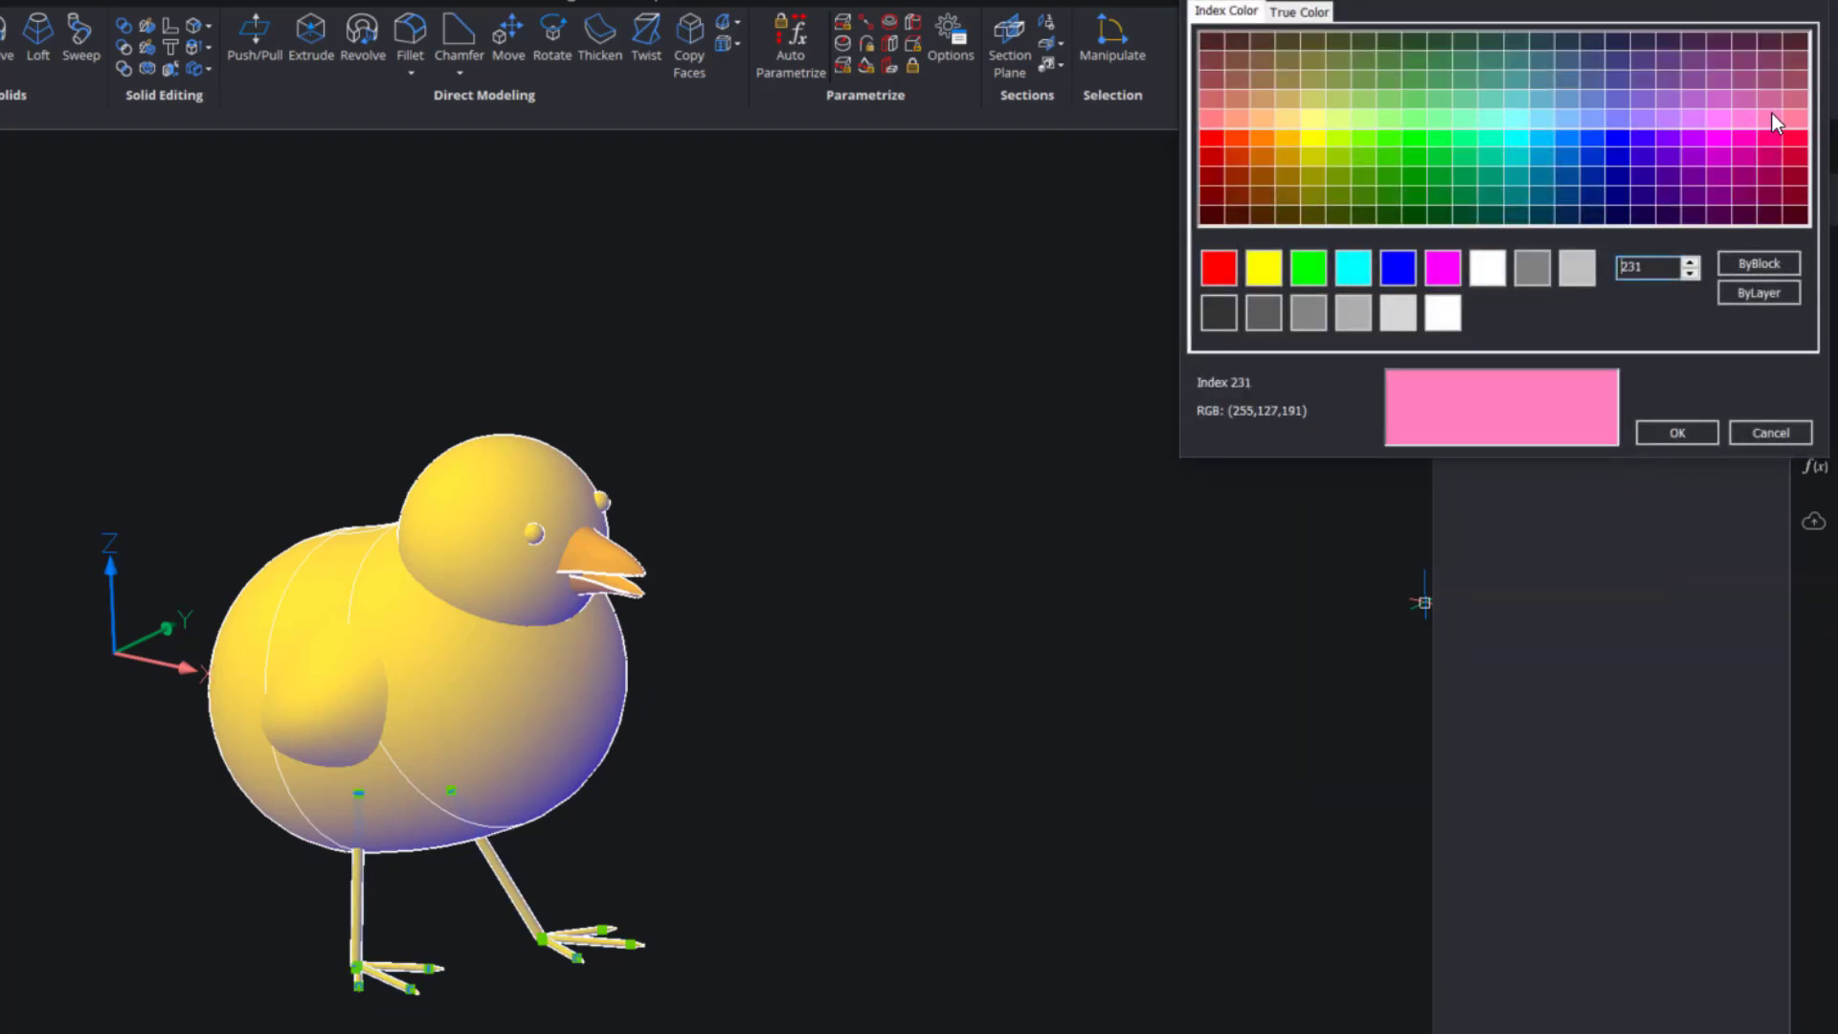
left_click(1204, 115)
left_click(1657, 432)
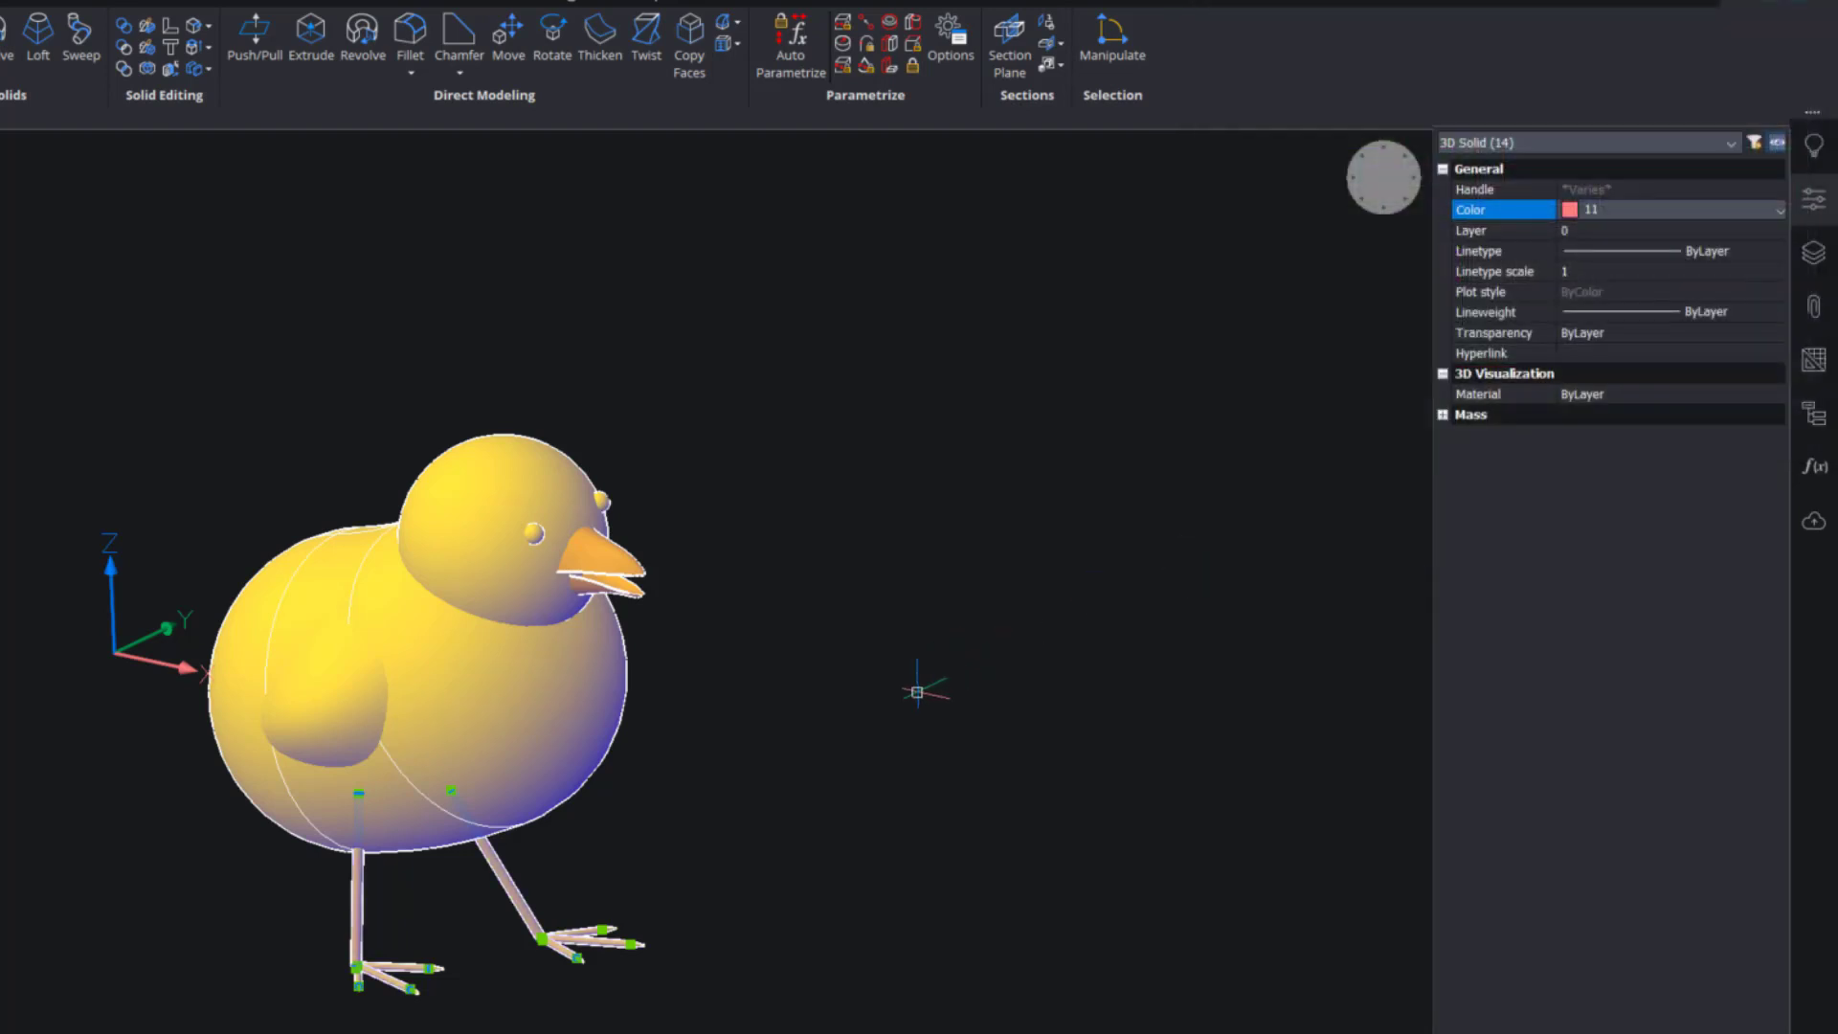
key("Escape")
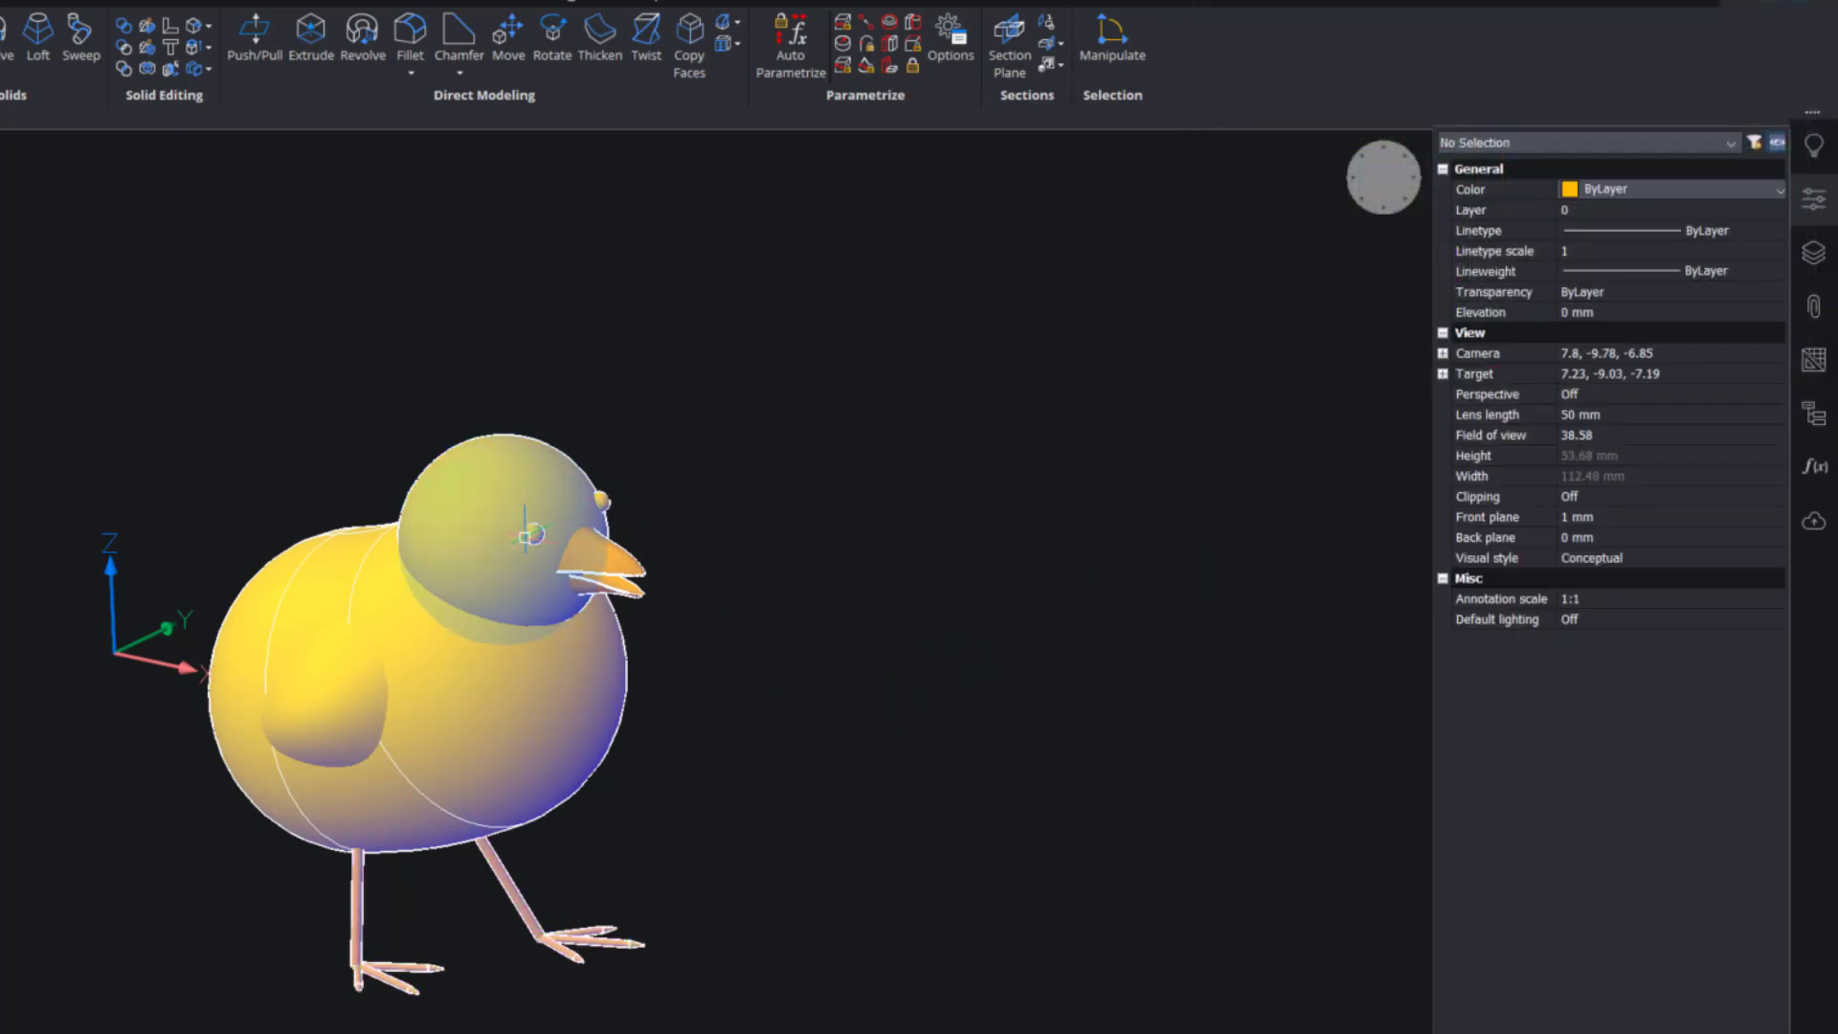
Set the colour of both eye spheres to very dark blue, index colour 178.
scroll(532, 532, "up", 6)
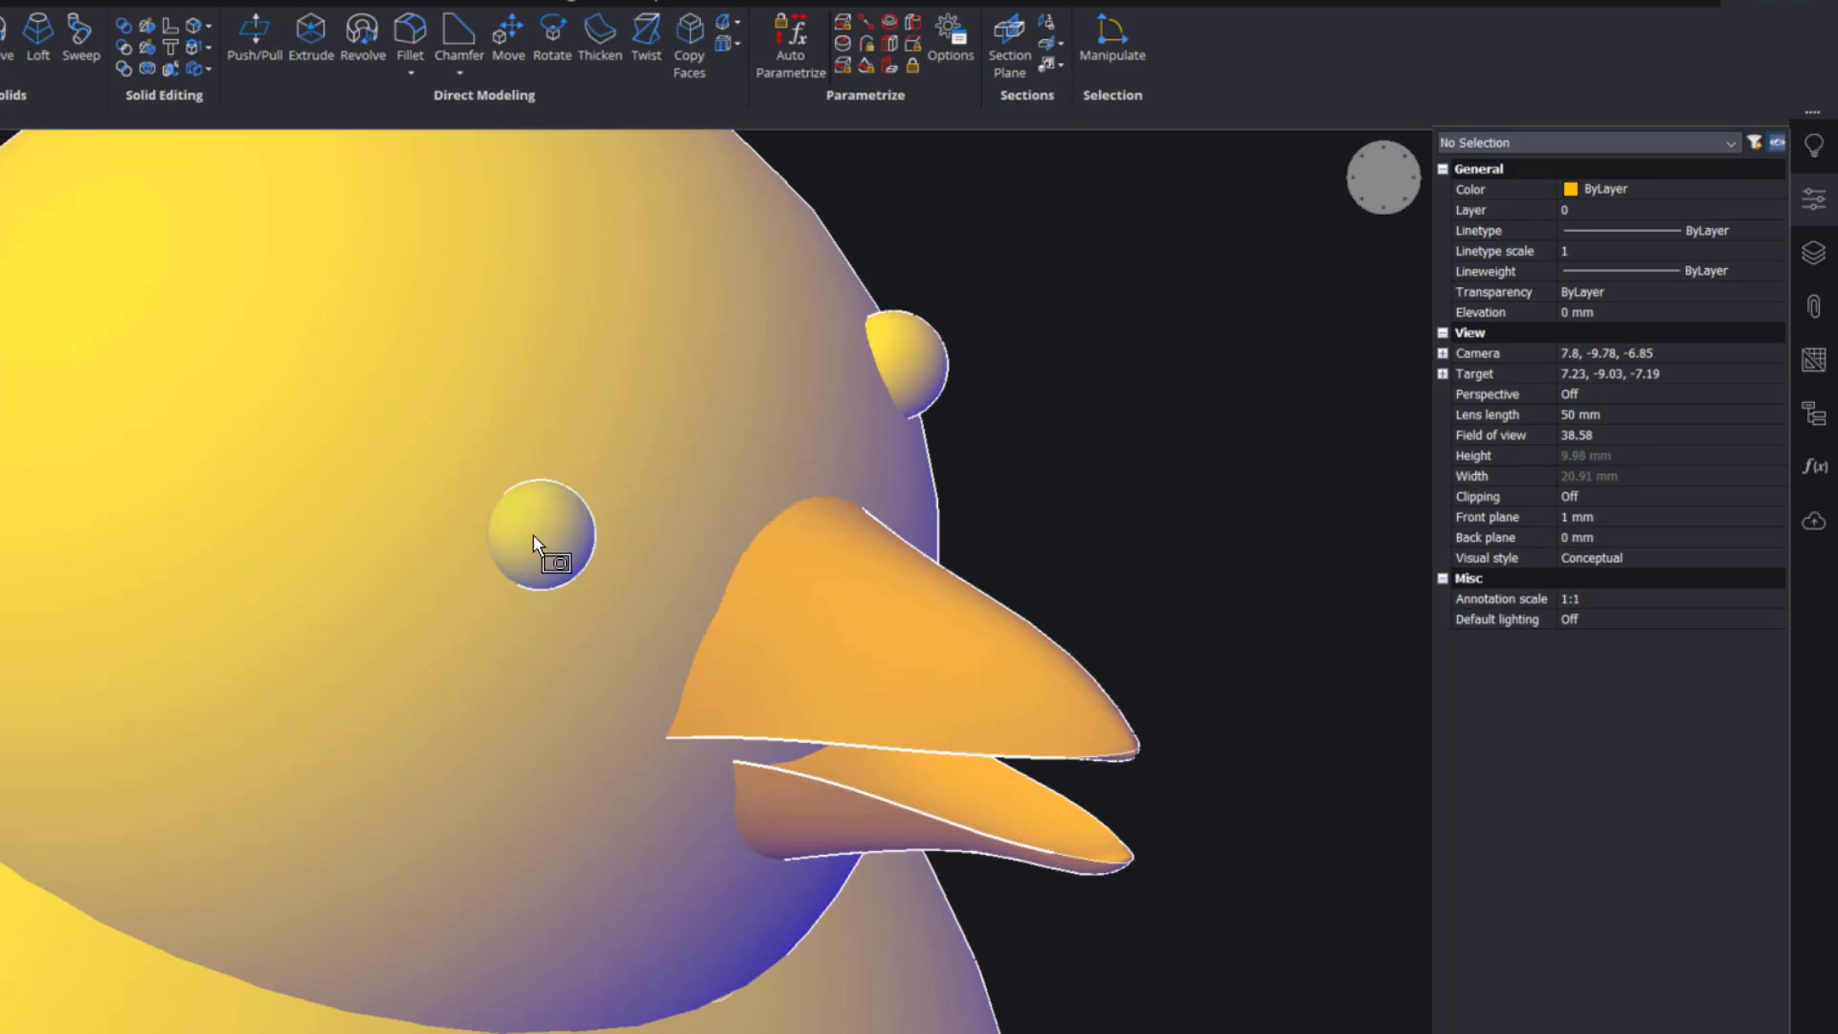
left_click(536, 535)
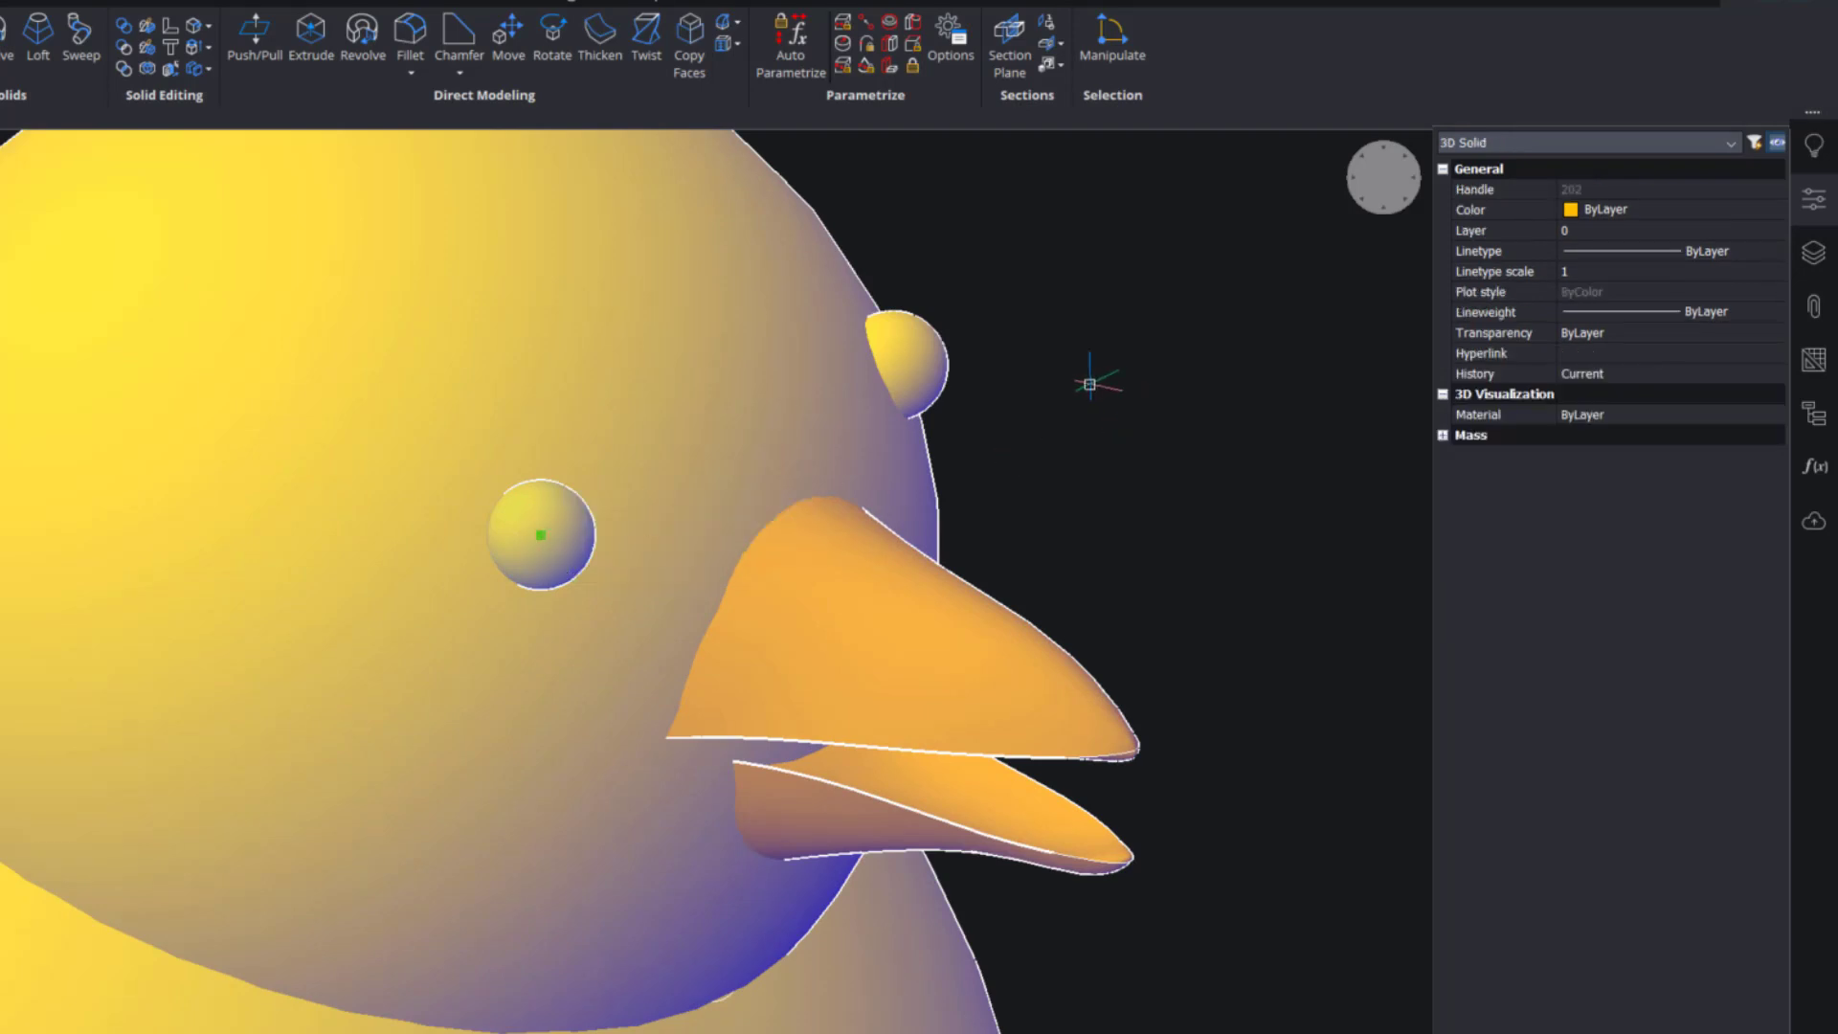
left_click(918, 355)
left_click(1611, 209)
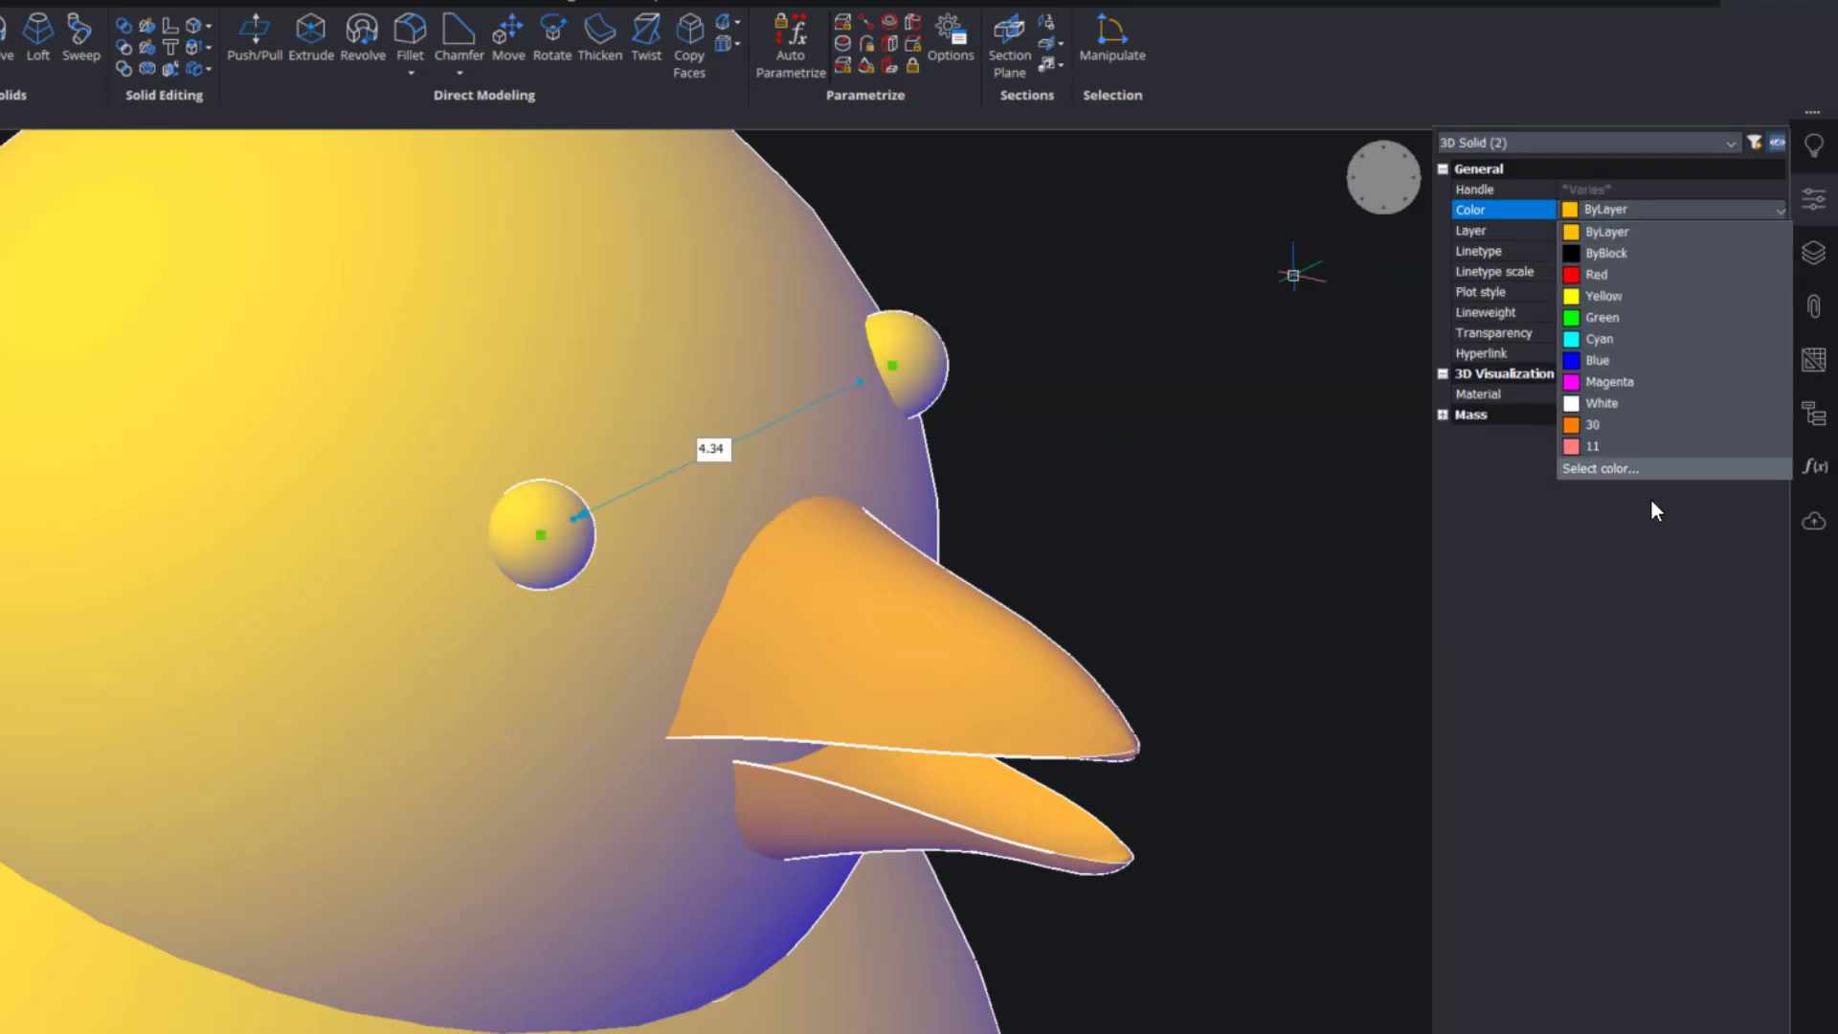
left_click(1646, 468)
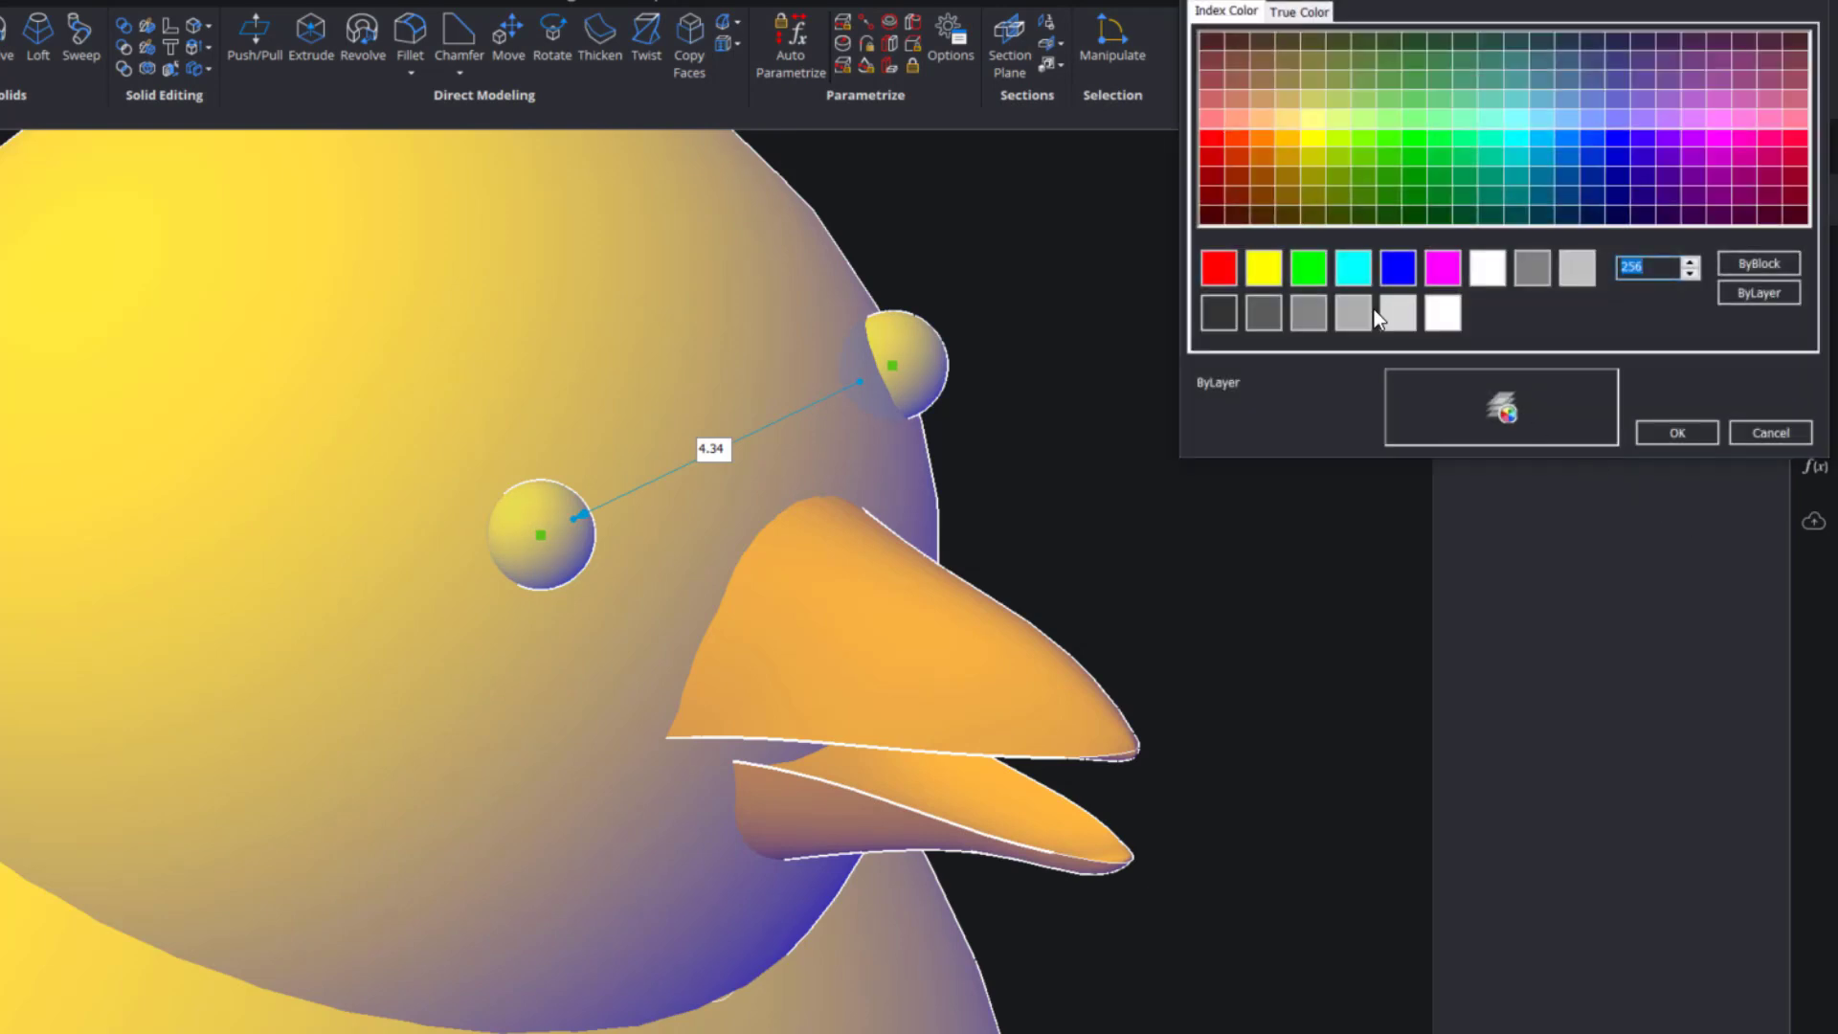
left_click(1209, 221)
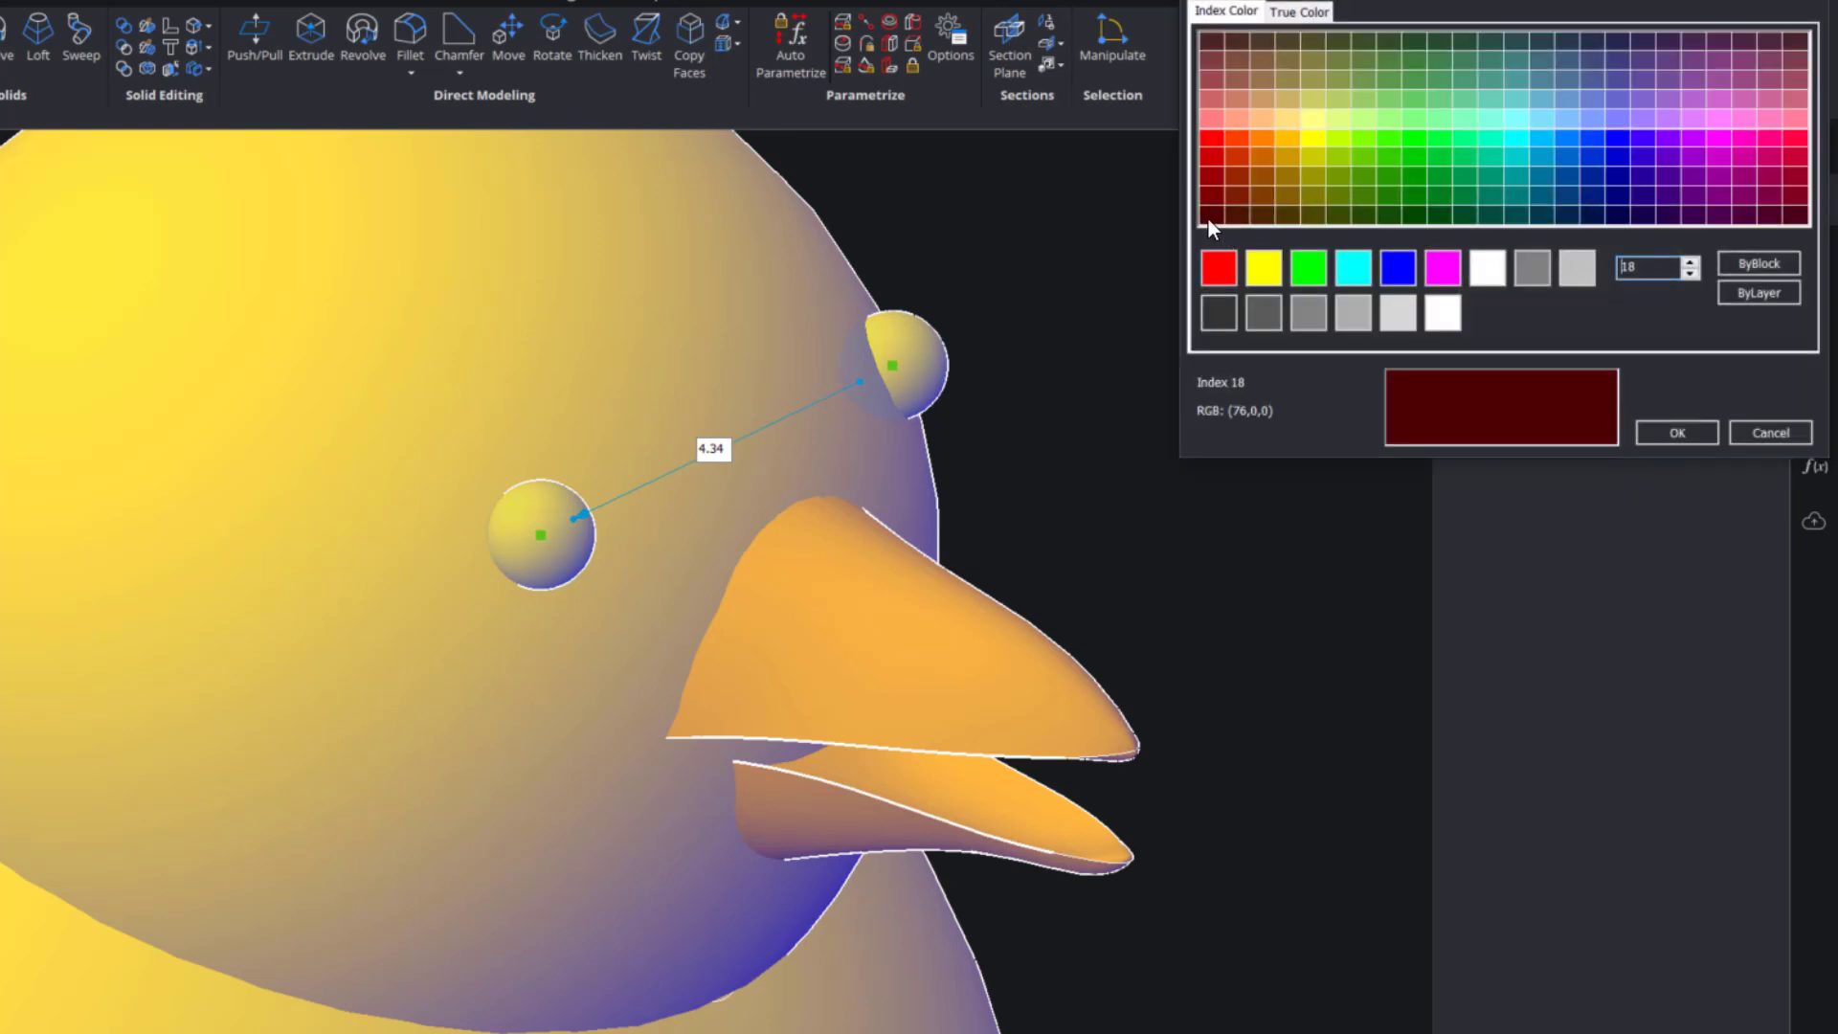
left_click(1614, 217)
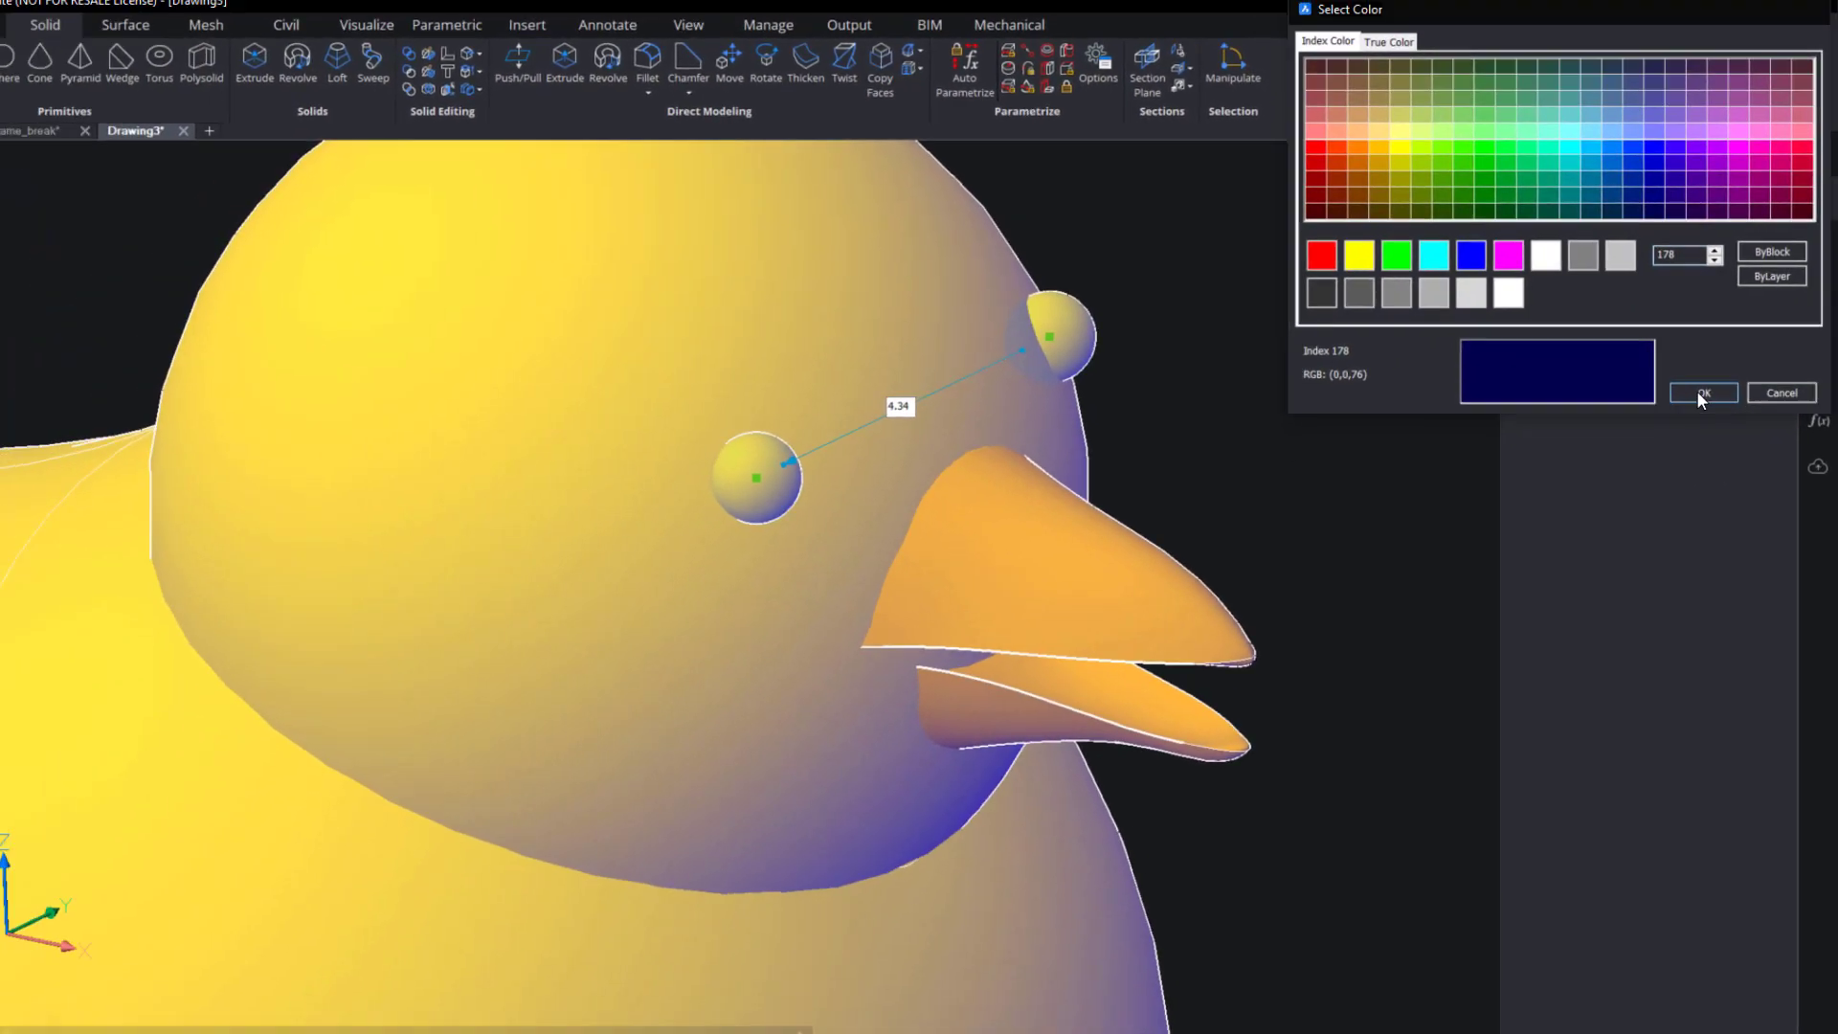
left_click(1677, 433)
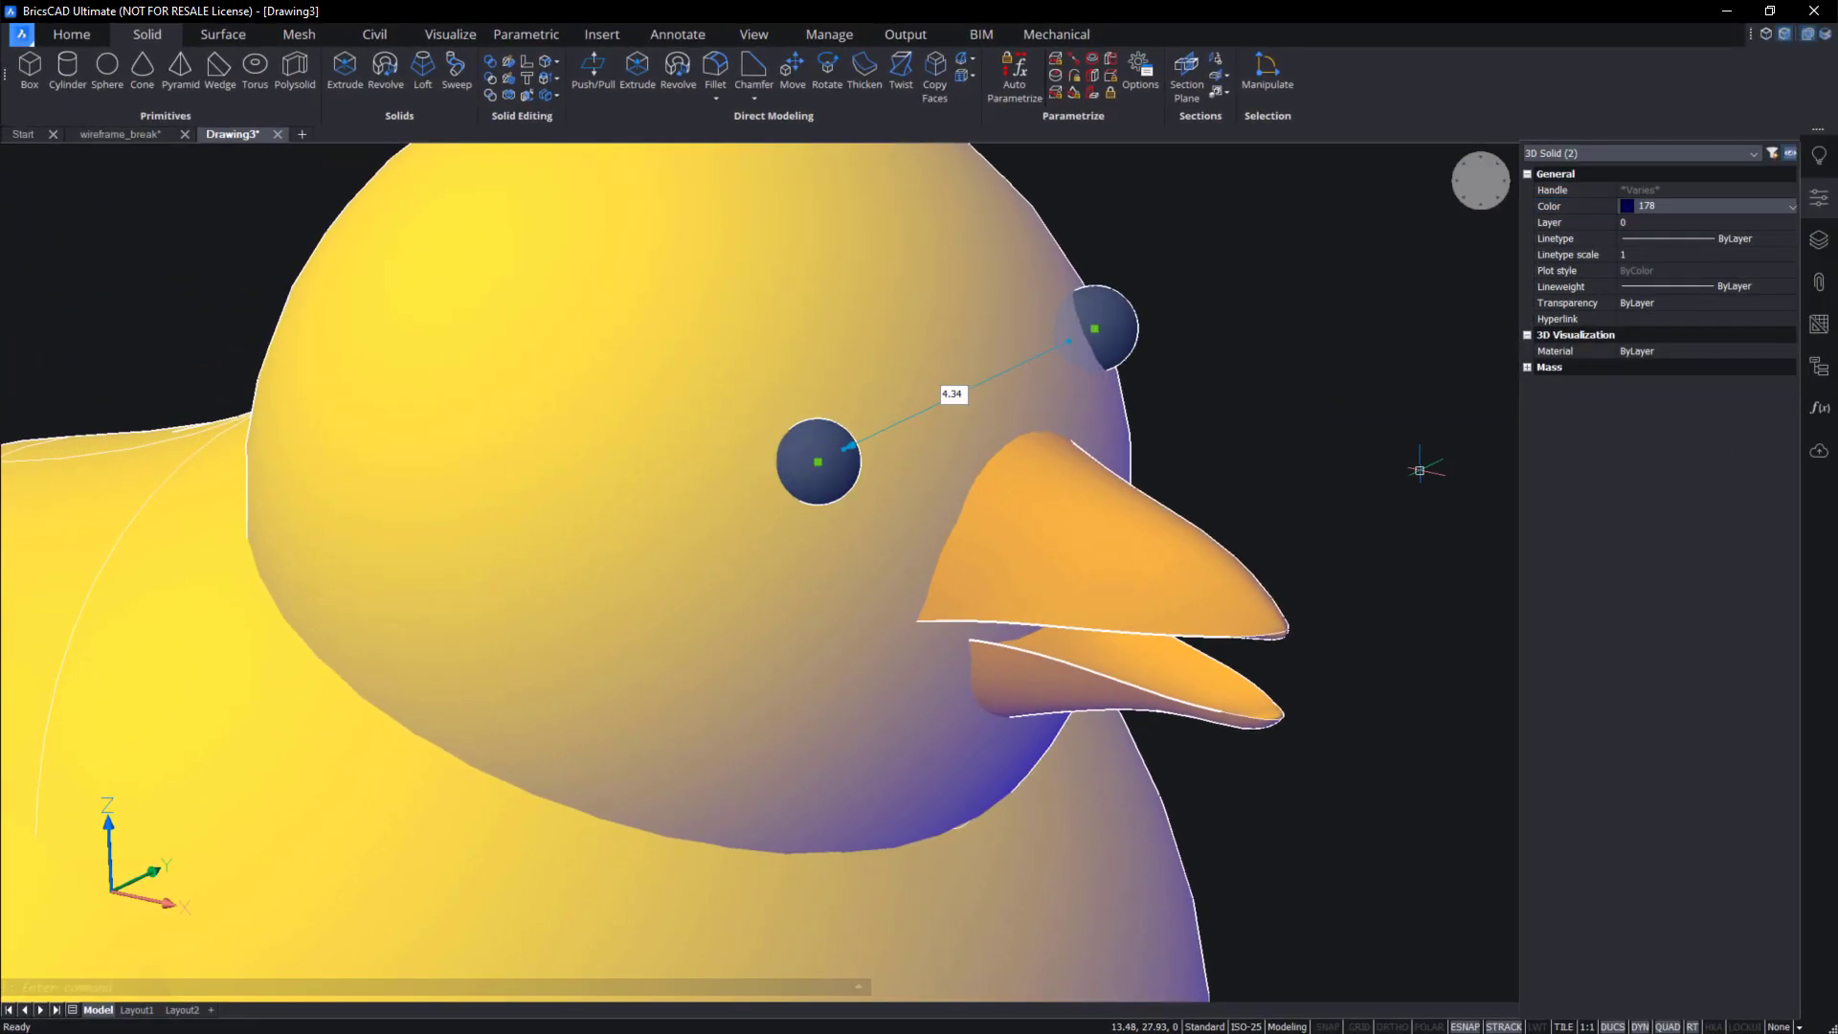
key("Escape")
key("ctrl+z")
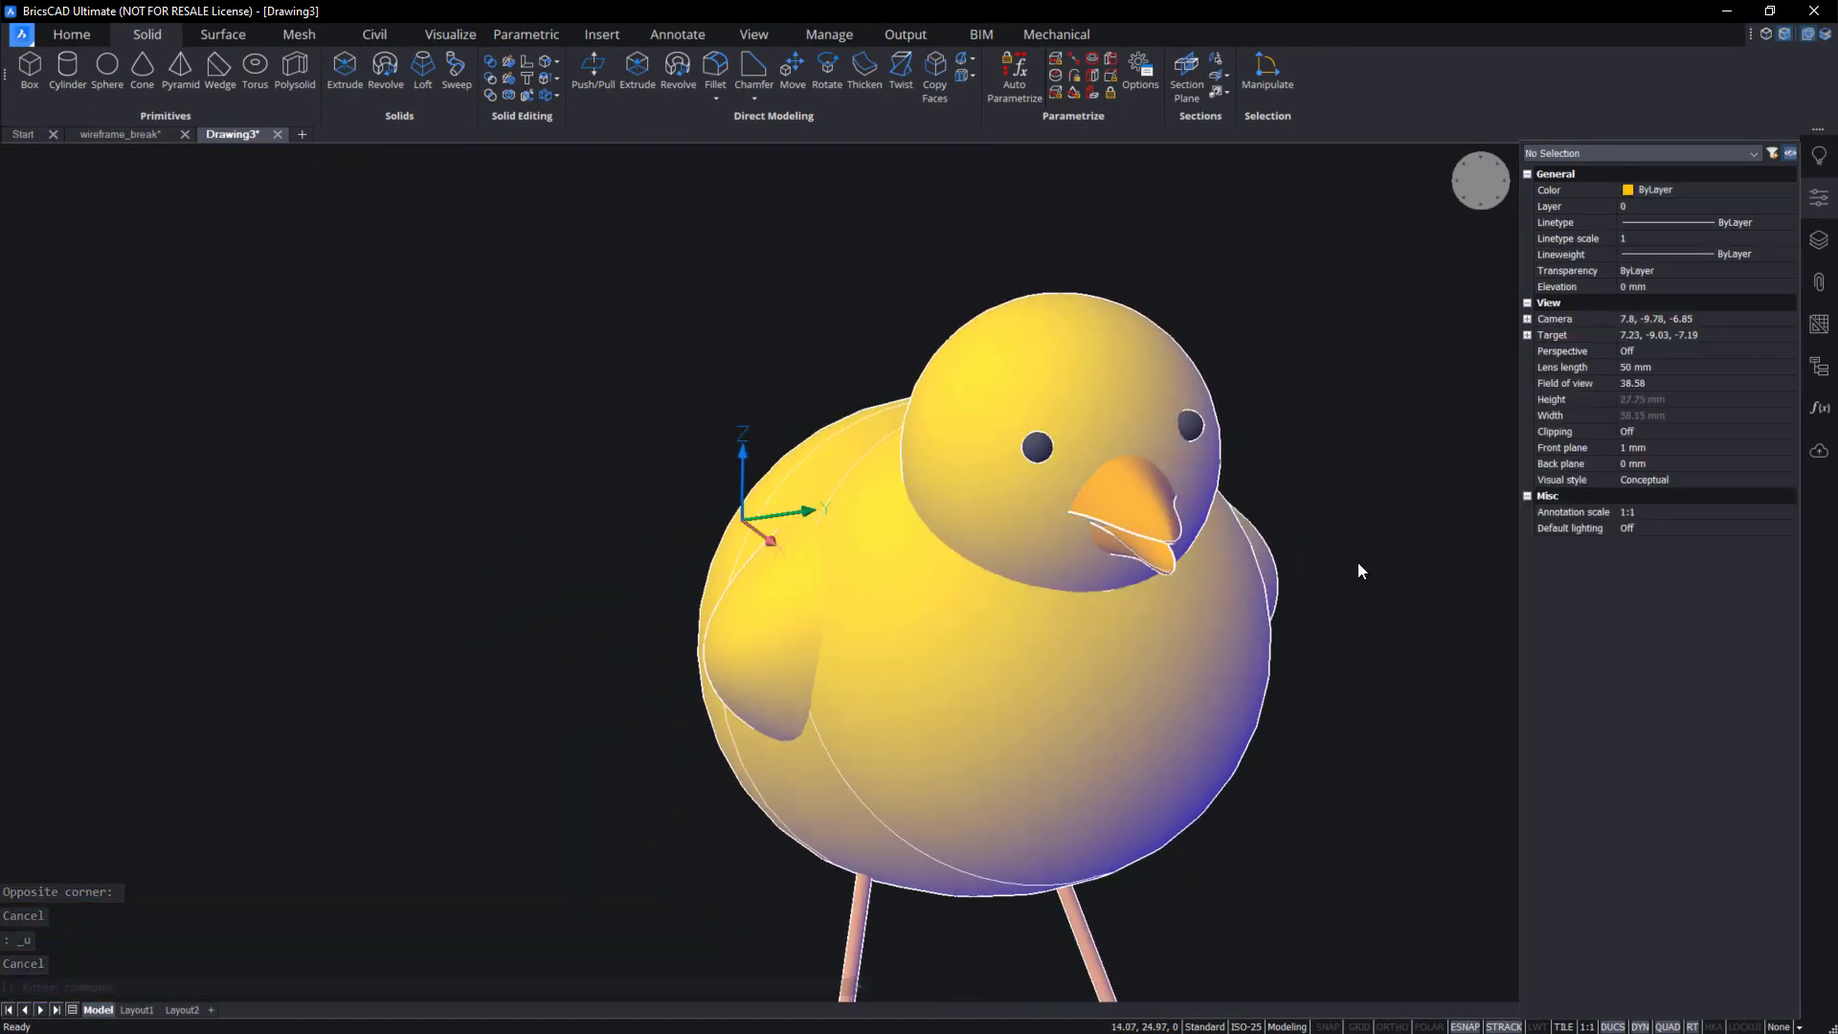